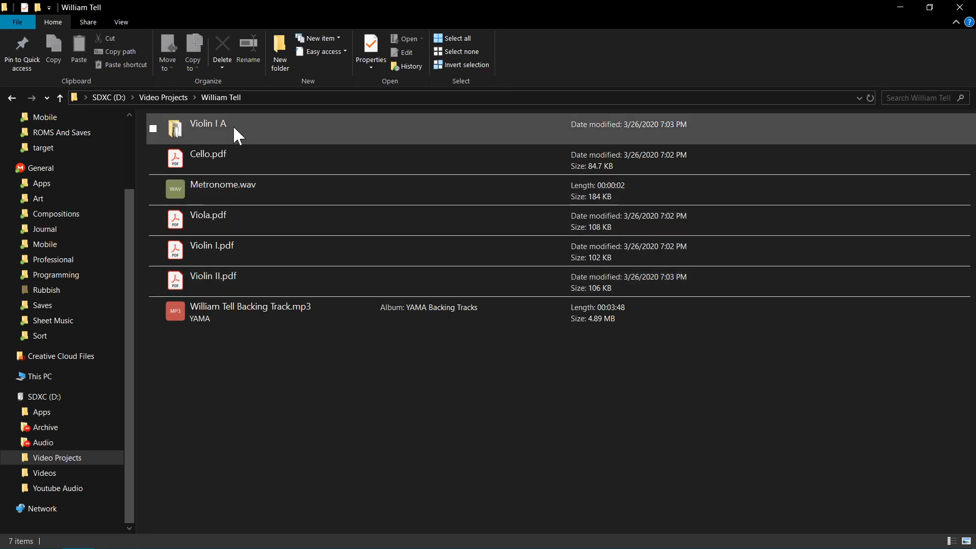
Step: Look through the two Playing video files in the Violin I A folder and return to the William Tell folder
{"action": "double_click", "coordinate": [233, 125]}
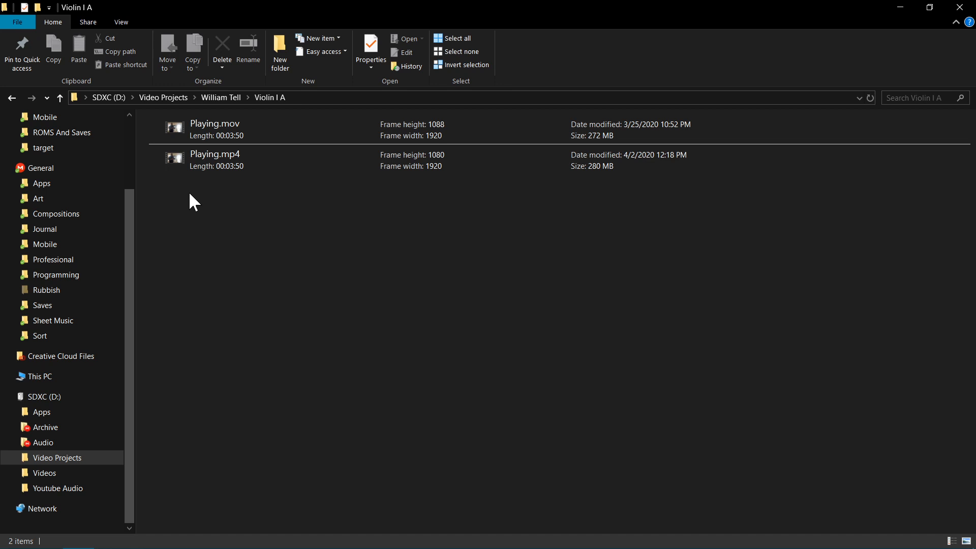
{"action": "left_click", "coordinate": [236, 129]}
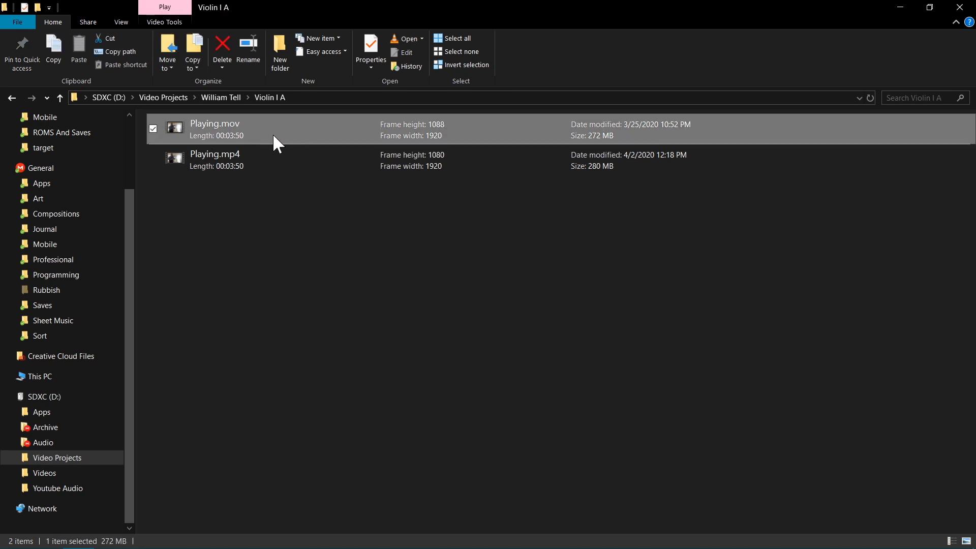
{"action": "left_click", "coordinate": [227, 159]}
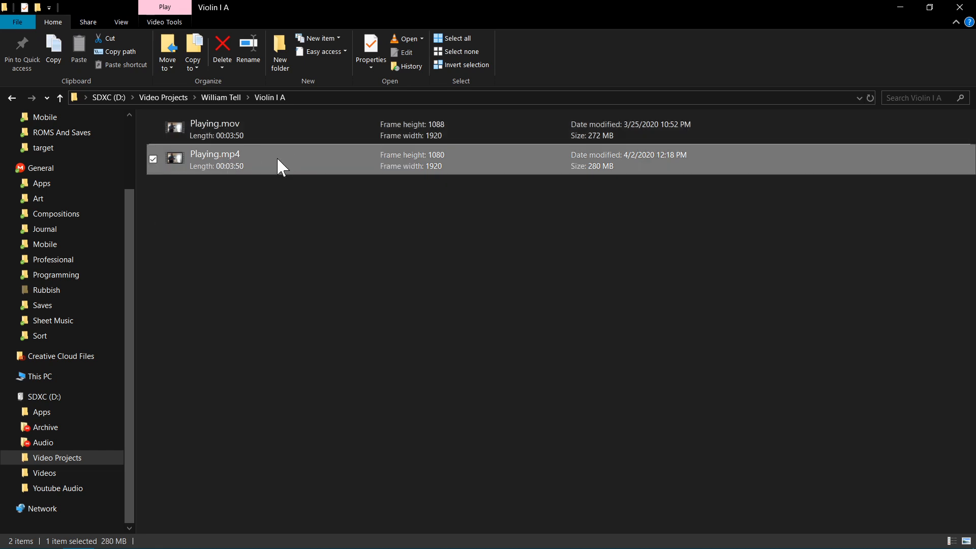
{"action": "left_click", "coordinate": [257, 200]}
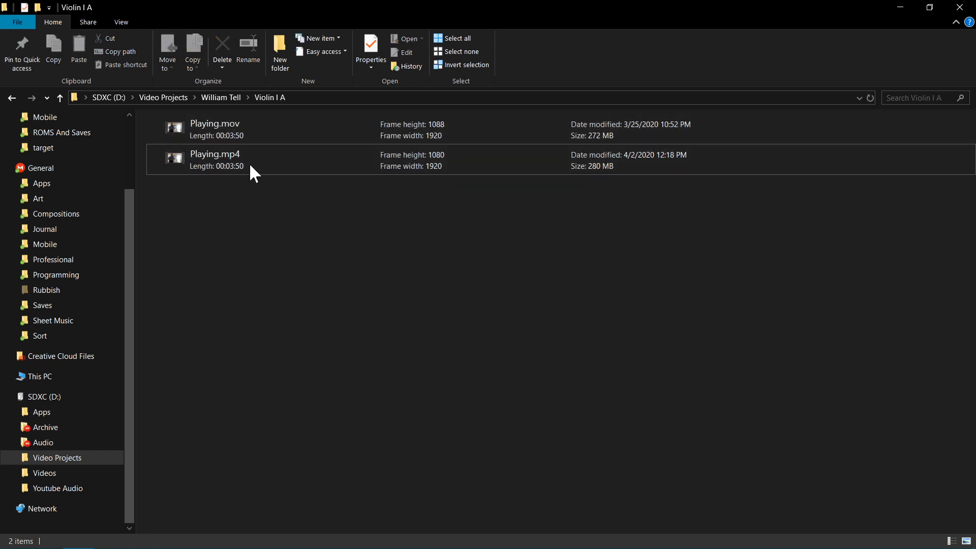
{"action": "left_click", "coordinate": [227, 97]}
{"action": "left_click", "coordinate": [253, 408]}
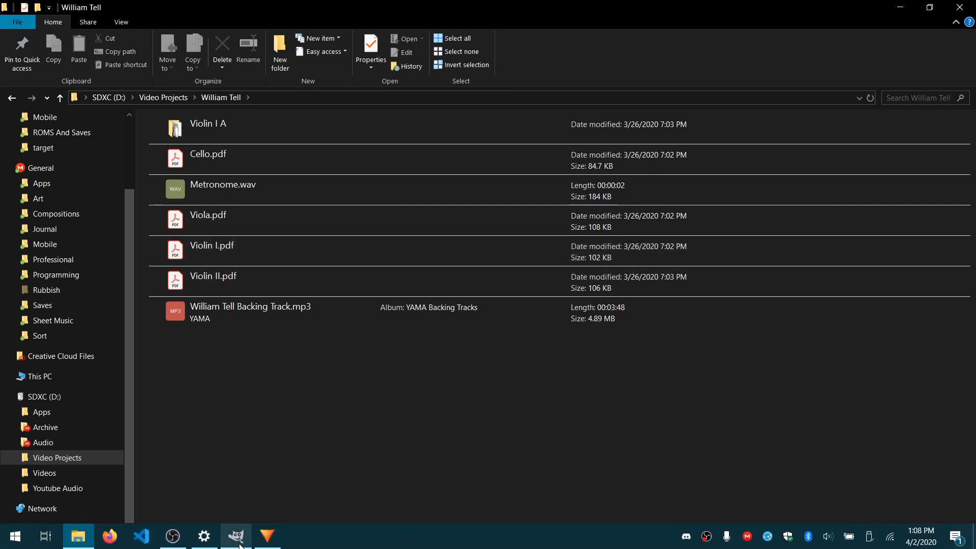
Step: Switch to GIMP and open Violin I.pdf from the William Tell folder in Video Projects on the SDXC (D:) drive
{"action": "left_click", "coordinate": [239, 544]}
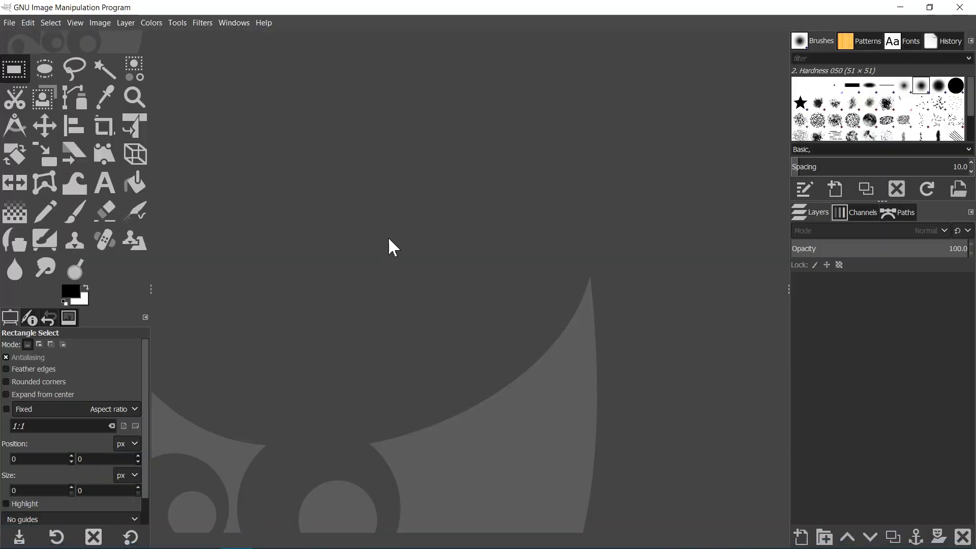
{"action": "left_click", "coordinate": [9, 21]}
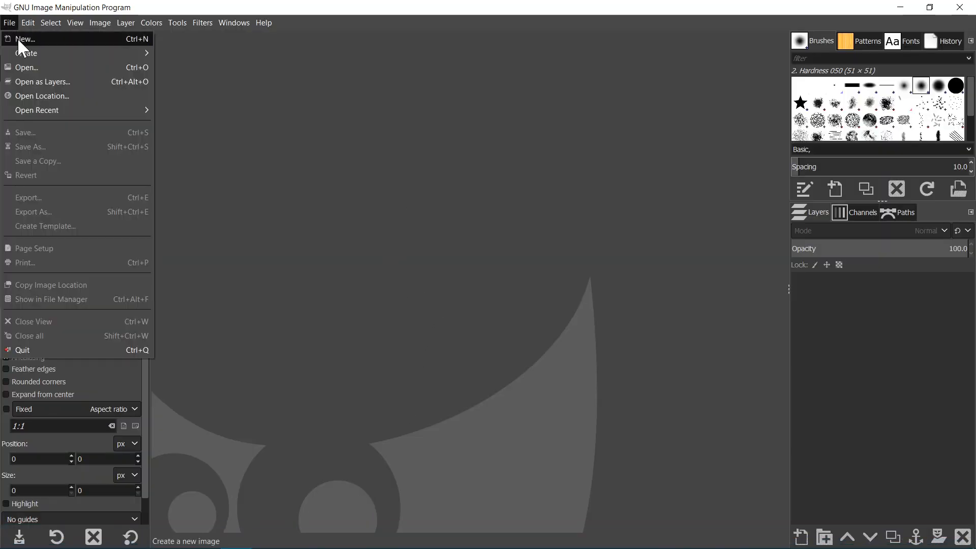
{"action": "left_click", "coordinate": [26, 65]}
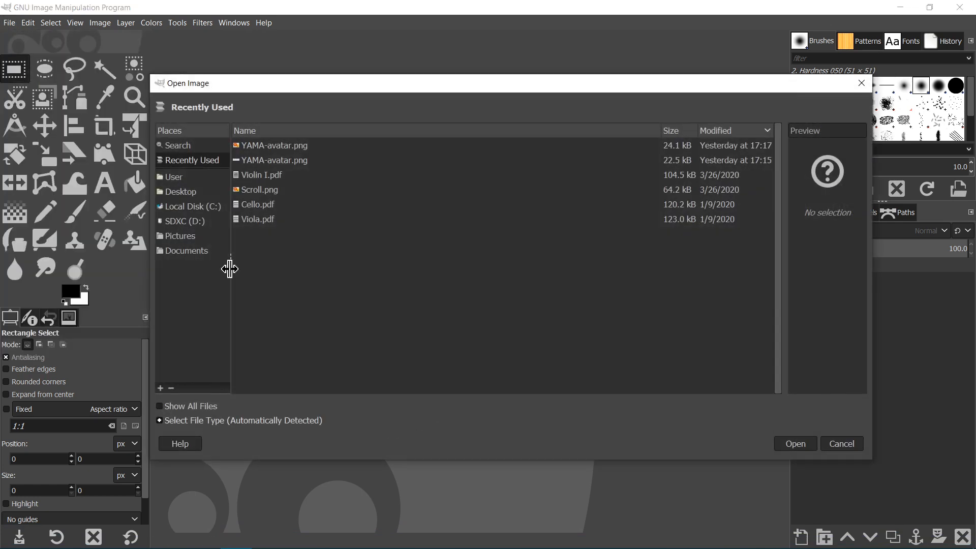
{"action": "left_click", "coordinate": [192, 220]}
{"action": "double_click", "coordinate": [272, 189]}
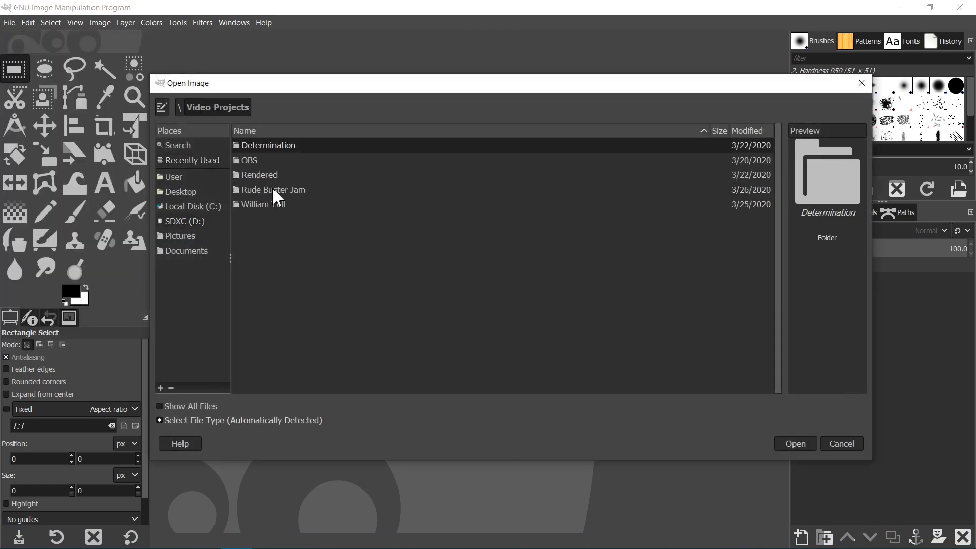
{"action": "double_click", "coordinate": [268, 204]}
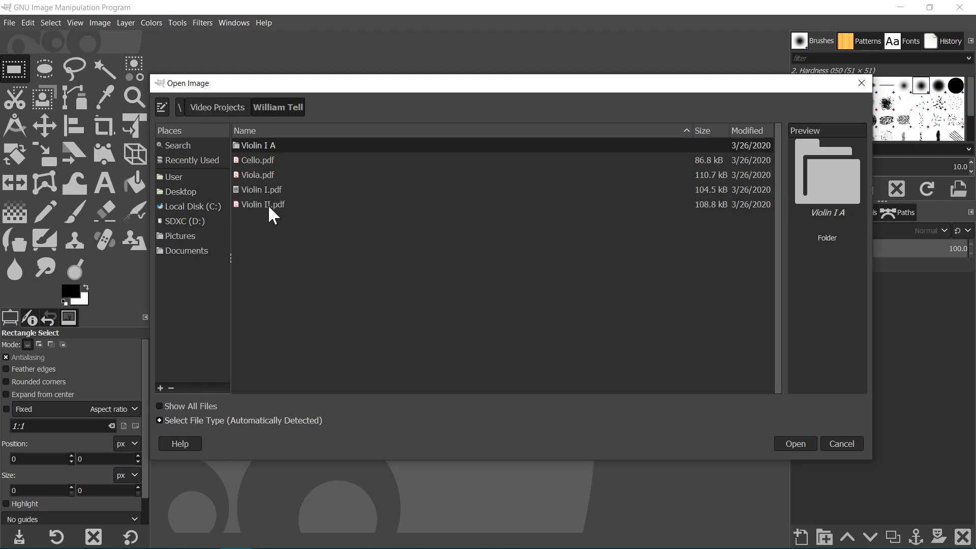
{"action": "left_click", "coordinate": [263, 189]}
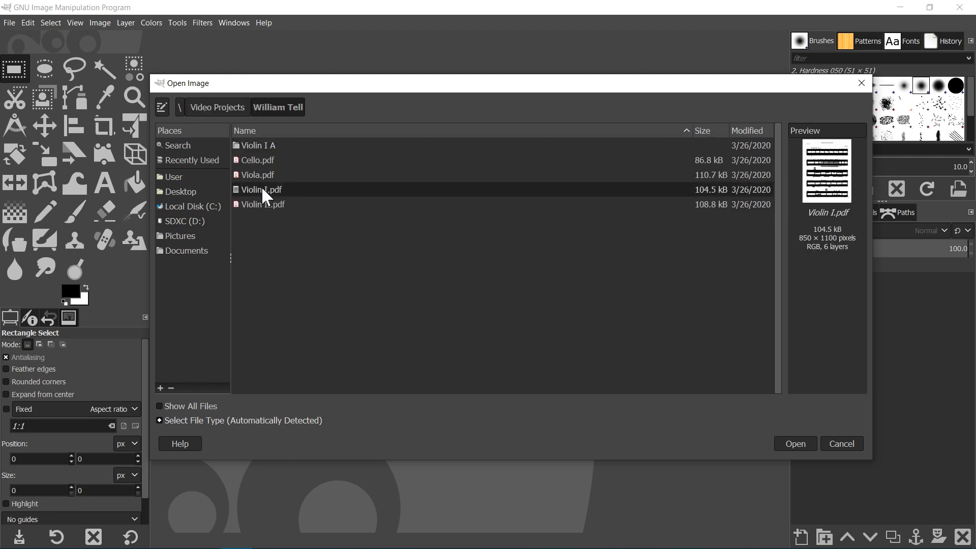
{"action": "left_click", "coordinate": [789, 443]}
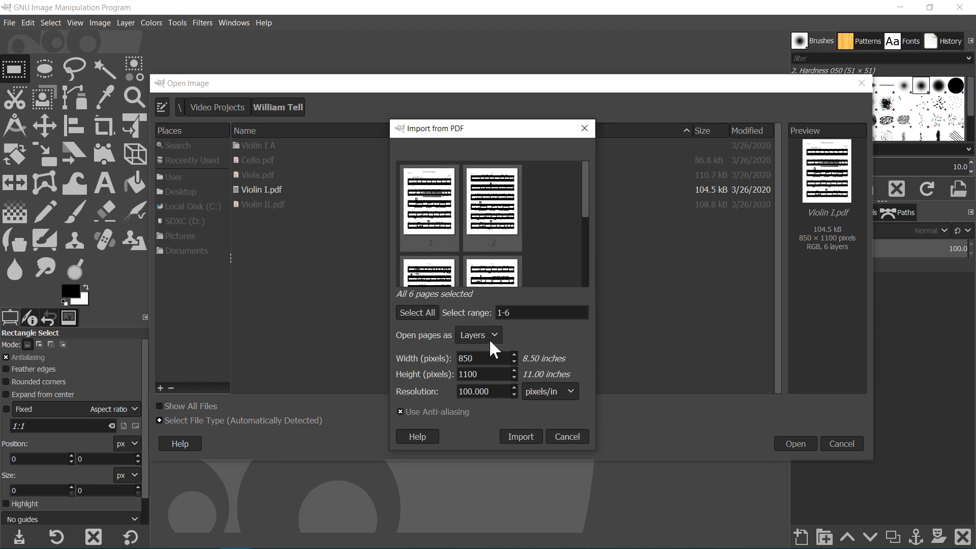
Step: Import all six PDF pages as separate images at a resolution of 400 pixels/in
{"action": "left_click", "coordinate": [489, 336]}
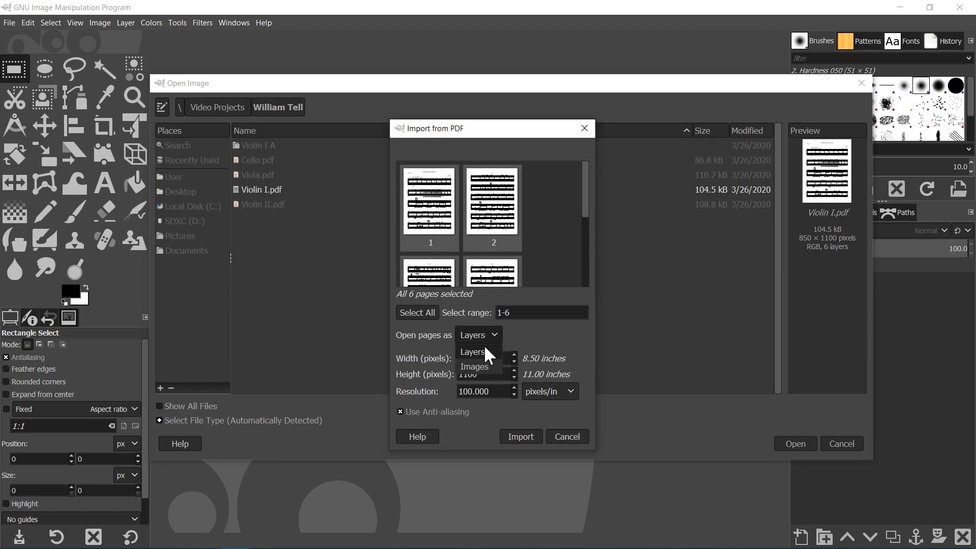
{"action": "left_click", "coordinate": [474, 367]}
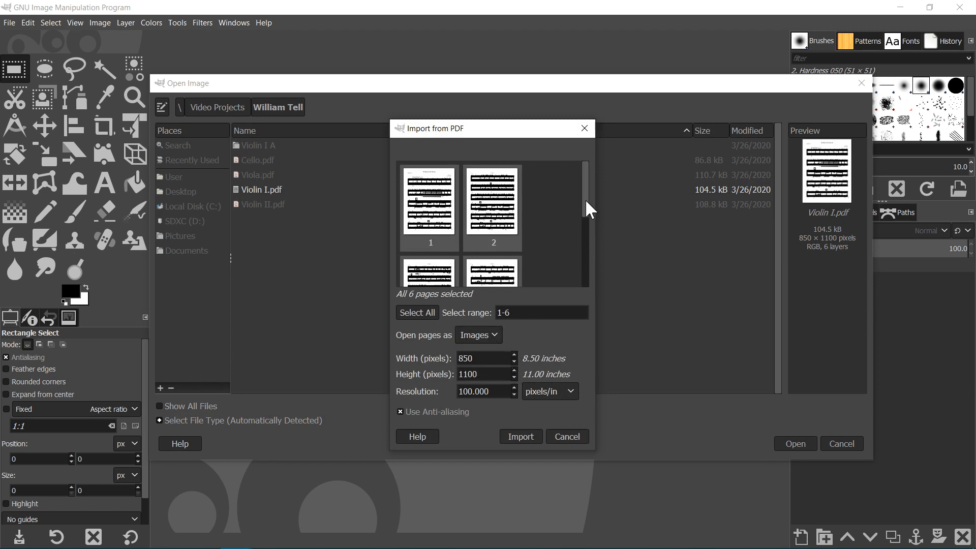
{"action": "left_click_drag", "start_coordinate": [585, 197], "coordinate": [593, 283]}
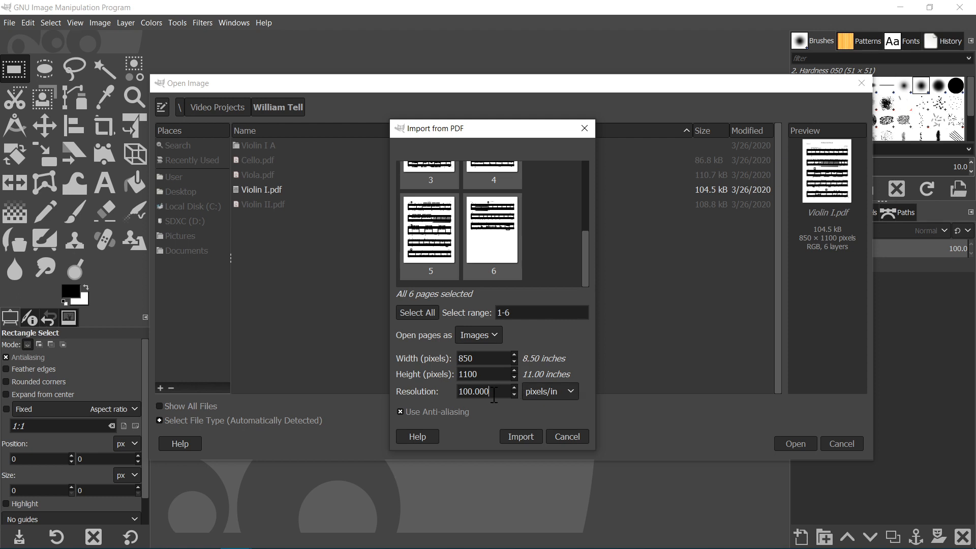
{"action": "left_click_drag", "start_coordinate": [494, 395], "coordinate": [396, 393]}
{"action": "type", "text": "400"}
{"action": "left_click", "coordinate": [495, 378]}
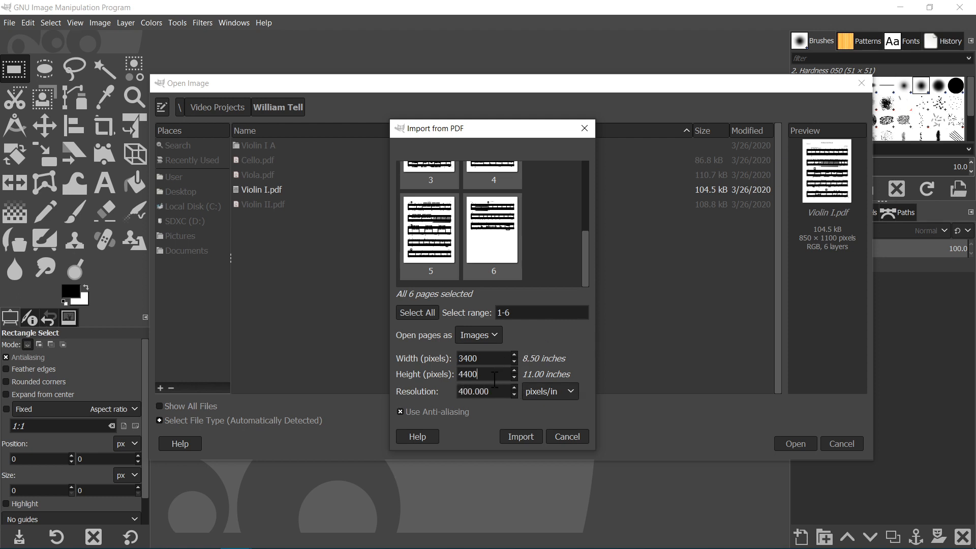
{"action": "left_click", "coordinate": [518, 435]}
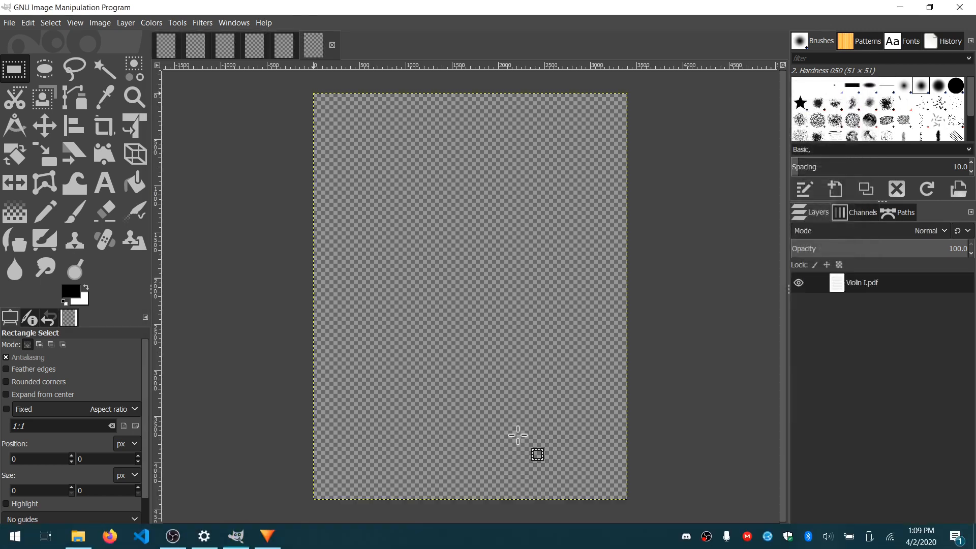
Step: Select the upper staff of the first system with its tempo marking, about 3024 × 435 px, and copy it
{"action": "left_click", "coordinate": [139, 94]}
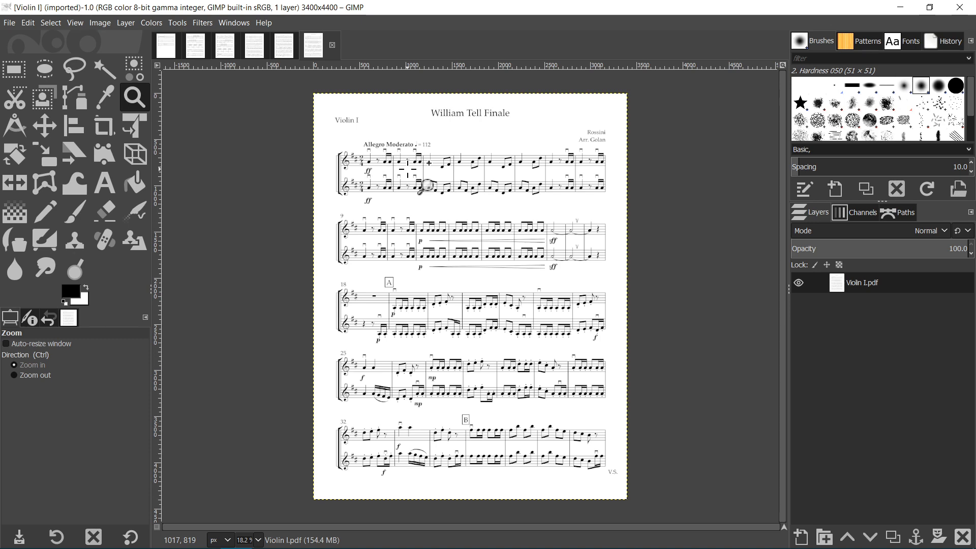
{"action": "left_click", "coordinate": [407, 169]}
{"action": "left_click", "coordinate": [408, 169]}
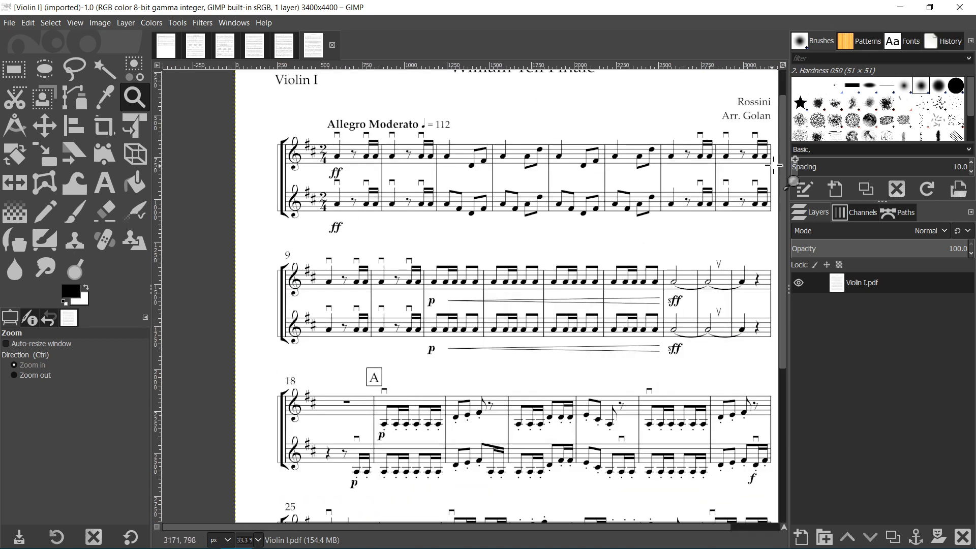
{"action": "scroll", "coordinate": [783, 165], "scroll_direction": "up", "scroll_amount": 2}
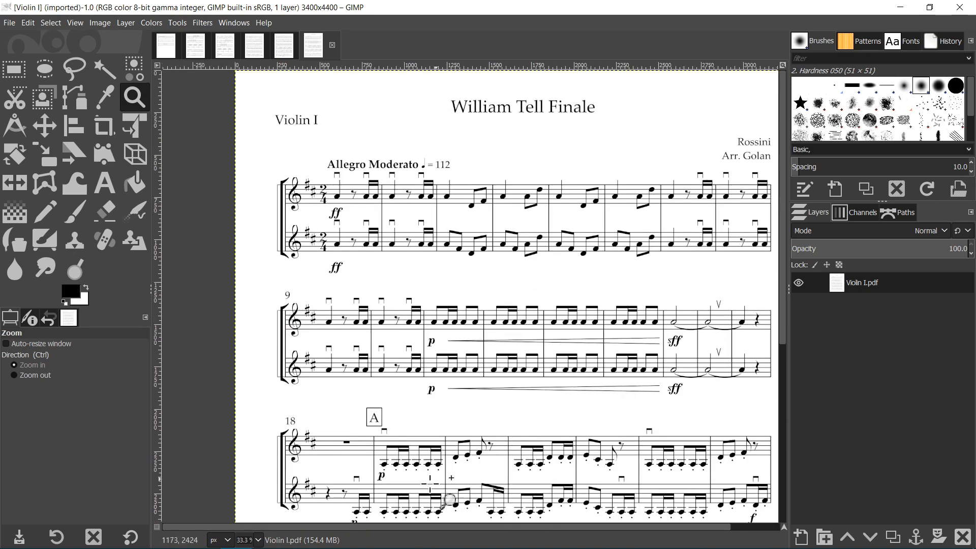
{"action": "left_click_drag", "start_coordinate": [399, 527], "coordinate": [431, 527]}
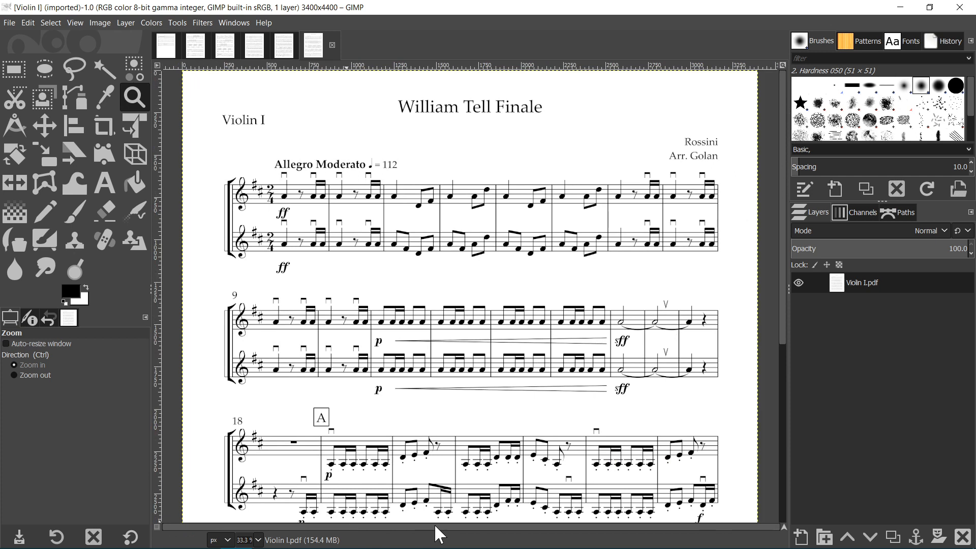
{"action": "left_click", "coordinate": [6, 75]}
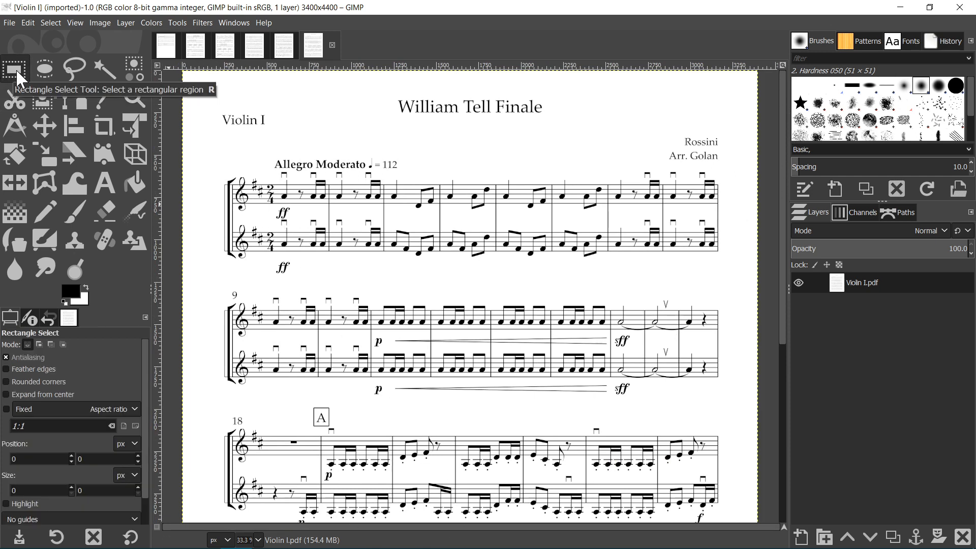
{"action": "left_click_drag", "start_coordinate": [215, 152], "coordinate": [727, 224]}
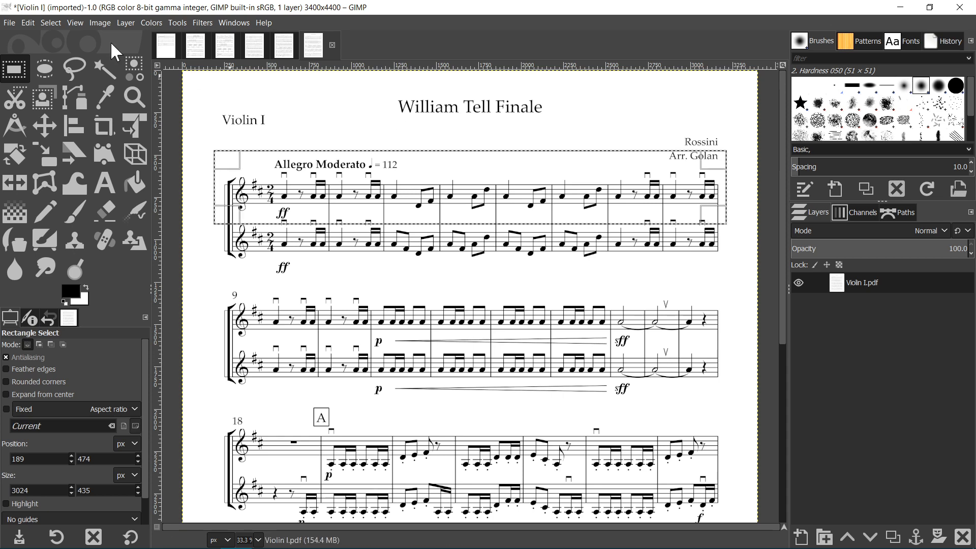
{"action": "left_click", "coordinate": [26, 23]}
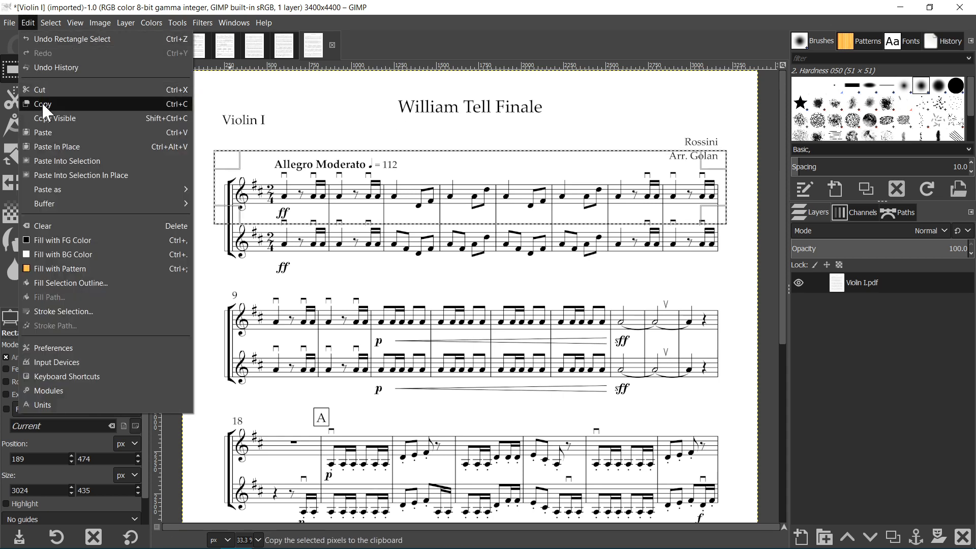
{"action": "left_click", "coordinate": [42, 102]}
Step: Create a new image from the copied staff on the clipboard
{"action": "left_click", "coordinate": [9, 23]}
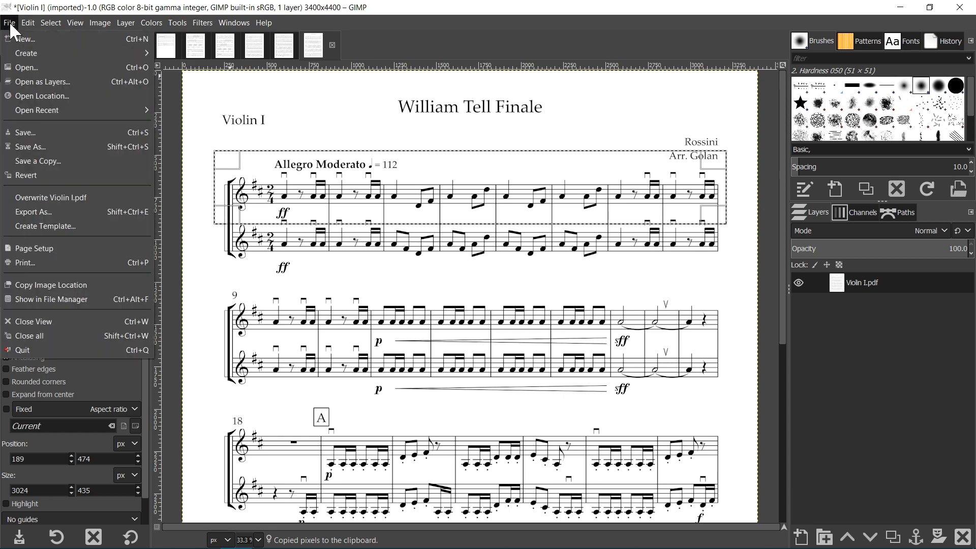
{"action": "mouse_move", "coordinate": [13, 50]}
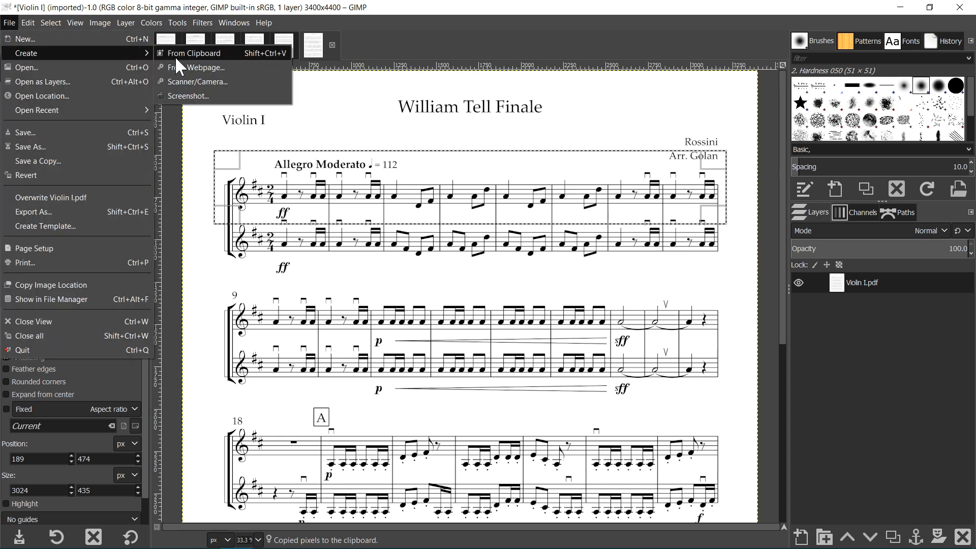
{"action": "left_click", "coordinate": [189, 51]}
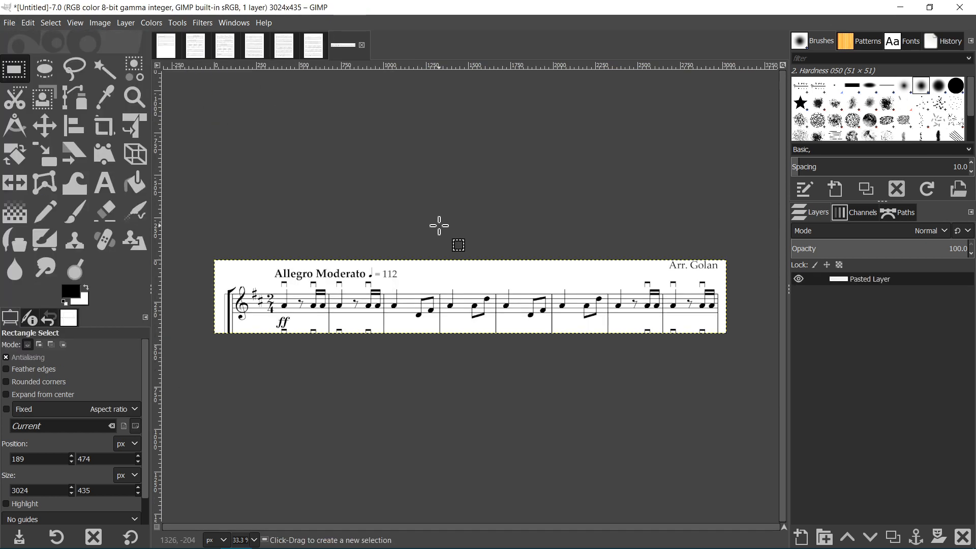
Step: Erase the stray bowing marks under the first two measures with a rectangular selection about 1128 × 156 px, and clear the selection
{"action": "left_click", "coordinate": [134, 97]}
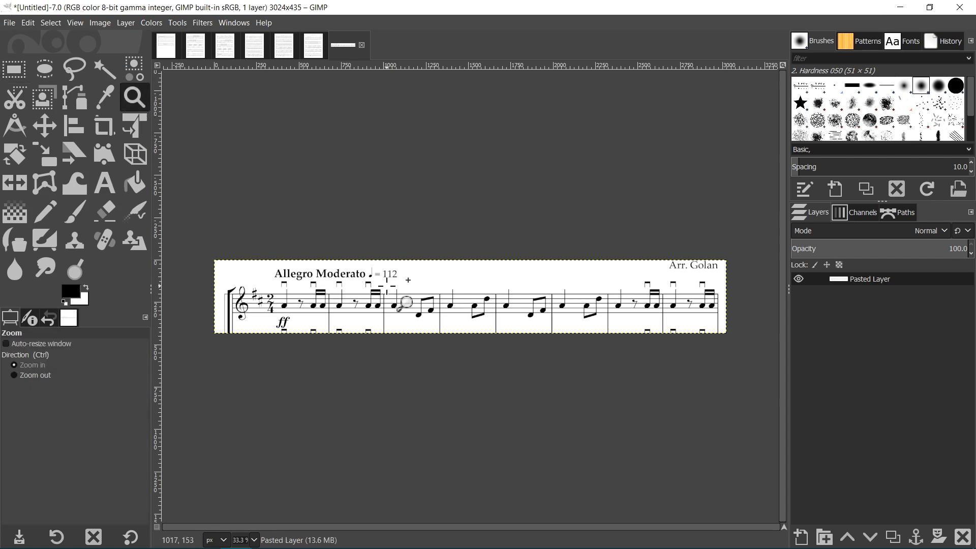
{"action": "left_click", "coordinate": [422, 299]}
{"action": "left_click", "coordinate": [22, 67]}
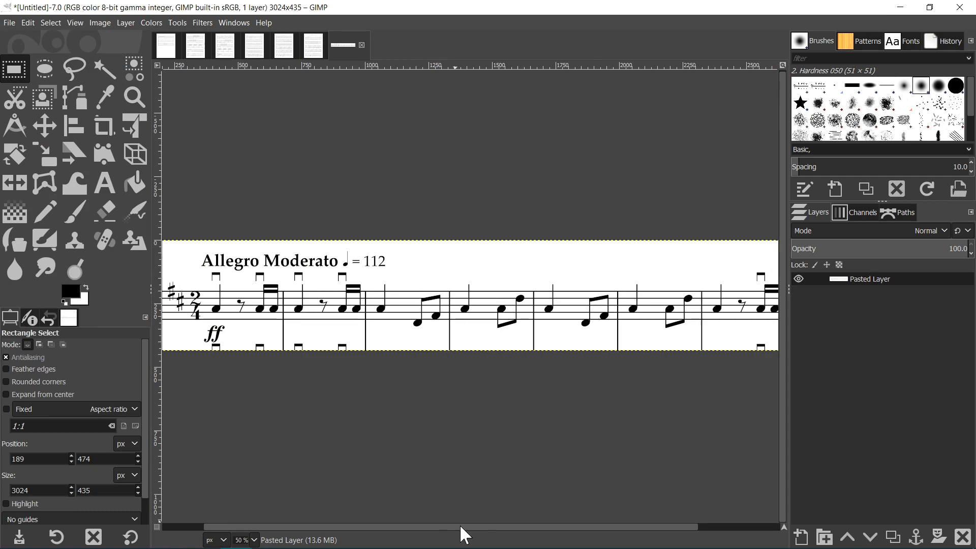
{"action": "left_click_drag", "start_coordinate": [481, 527], "coordinate": [396, 509]}
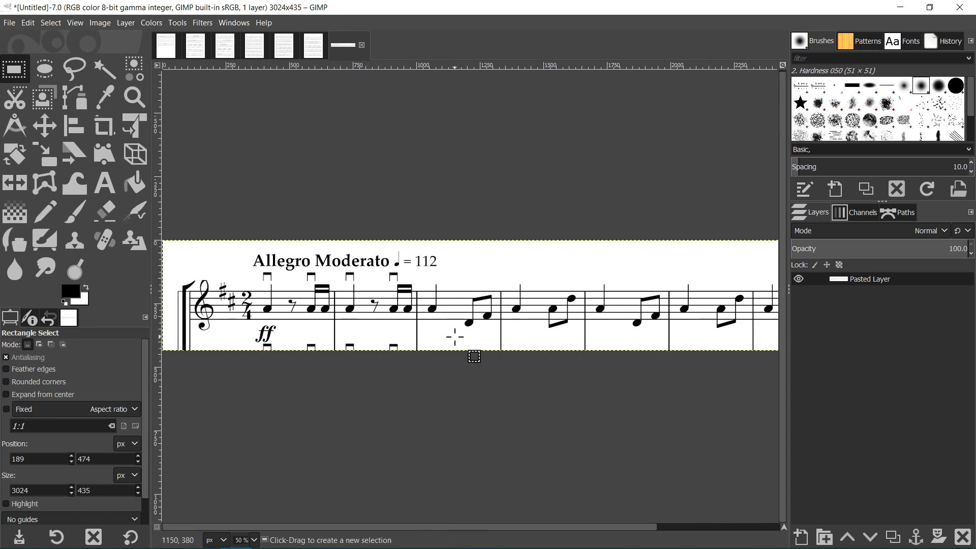
{"action": "mouse_move", "coordinate": [454, 338]}
{"action": "left_mouse_down"}
{"action": "mouse_move", "coordinate": [289, 392]}
{"action": "mouse_move", "coordinate": [167, 383]}
{"action": "left_mouse_up"}
{"action": "left_click_drag", "start_coordinate": [316, 346], "coordinate": [315, 350]}
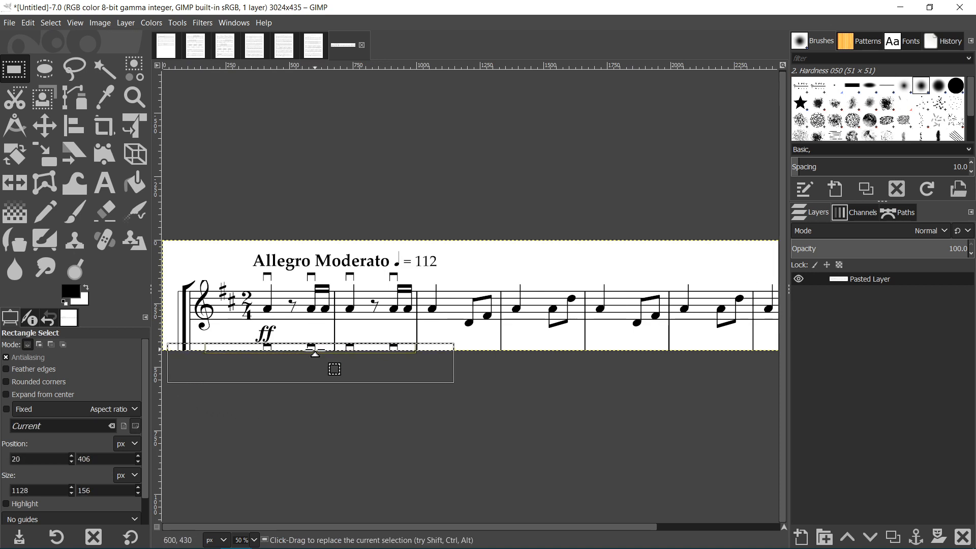
{"action": "key", "text": "Delete"}
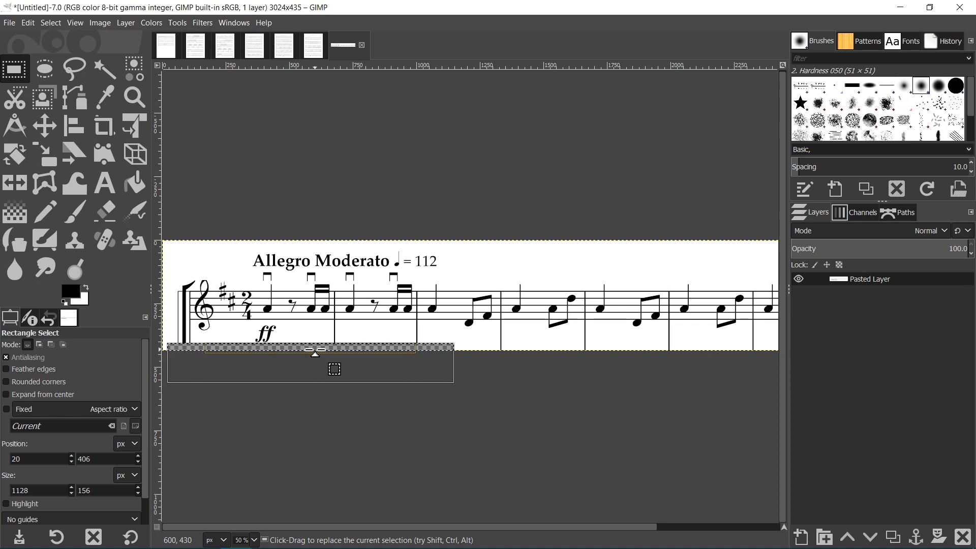
{"action": "left_click", "coordinate": [473, 341]}
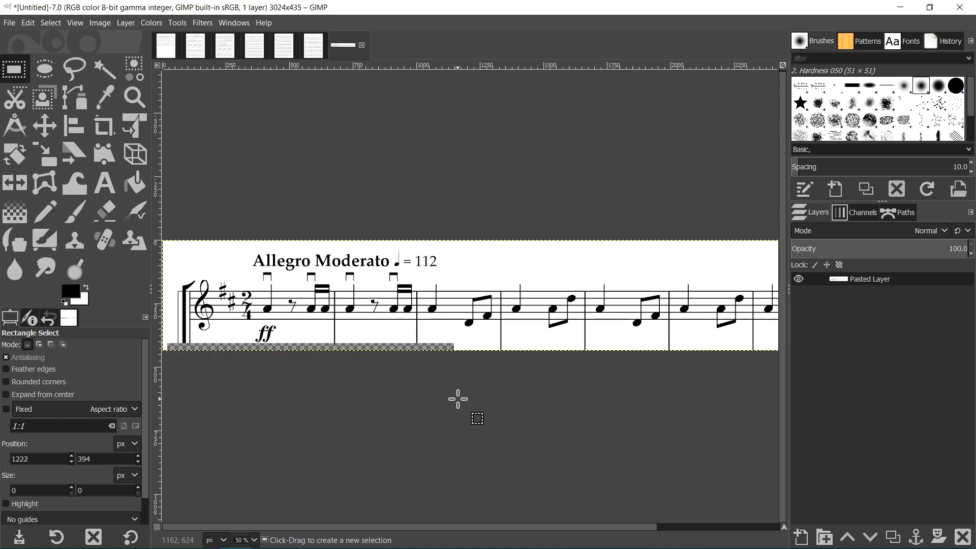
{"action": "left_click_drag", "start_coordinate": [466, 528], "coordinate": [598, 532]}
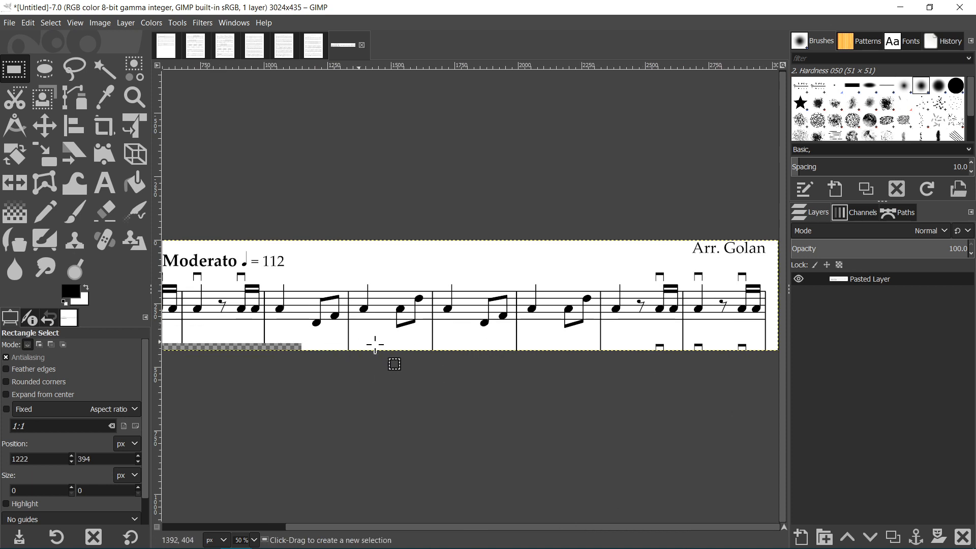
{"action": "left_click_drag", "start_coordinate": [460, 528], "coordinate": [331, 525]}
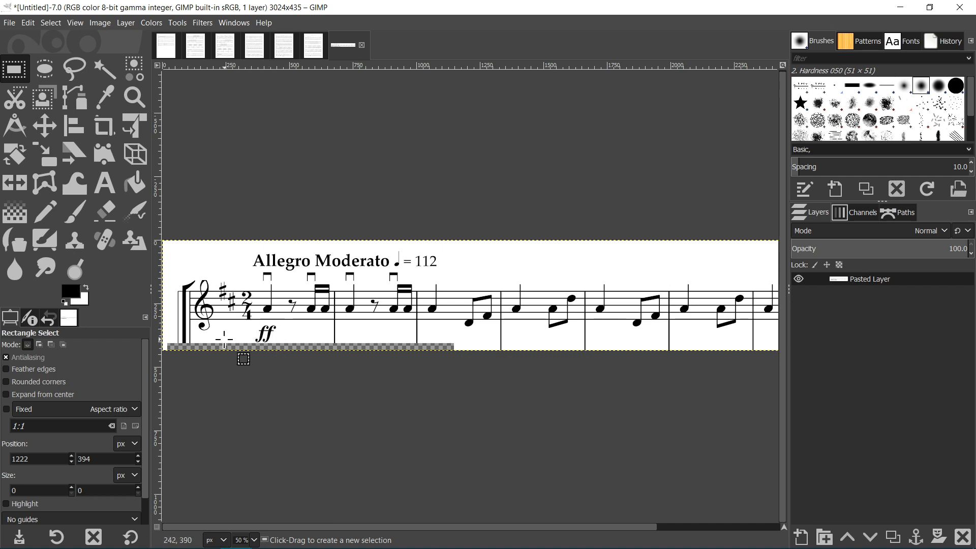
Step: Erase the strip under the opening bracket with a rectangular selection about 144 × 44 px, and clear the selection
{"action": "left_click_drag", "start_coordinate": [206, 341], "coordinate": [168, 347]}
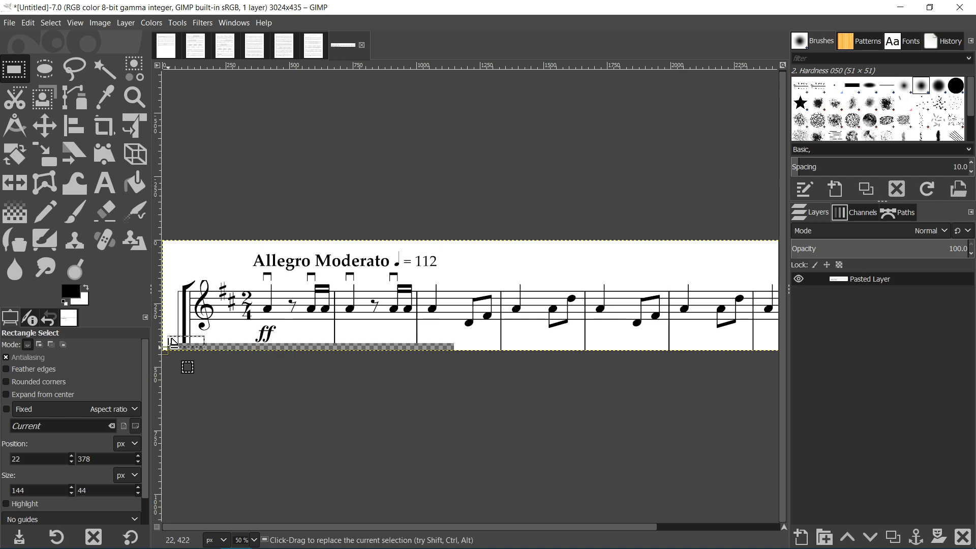
{"action": "key", "text": "Delete"}
{"action": "left_click", "coordinate": [349, 351]}
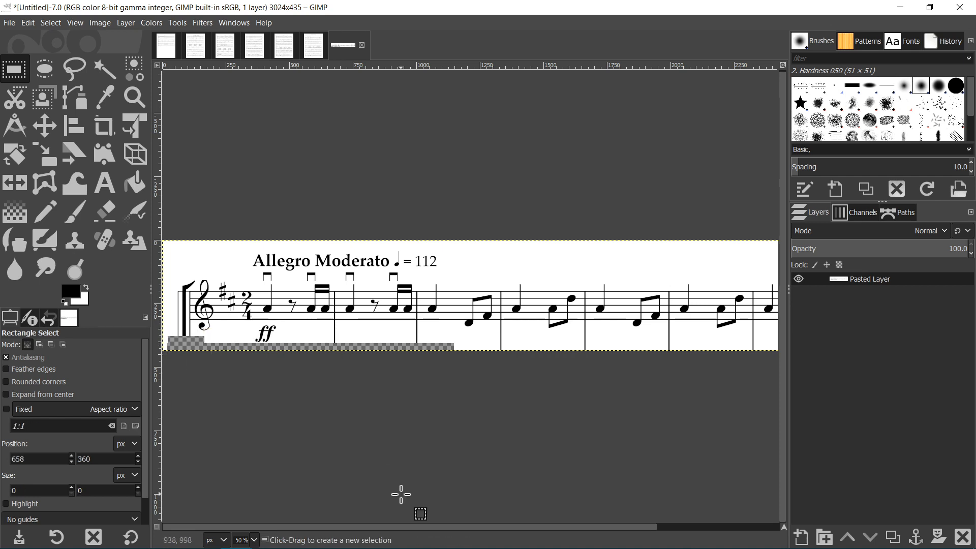
Step: Erase the stray bowing marks and barline ends below the remaining measures with a rectangular selection about 1882 × 296 px, and clear the selection
{"action": "left_click_drag", "start_coordinate": [392, 527], "coordinate": [558, 532]}
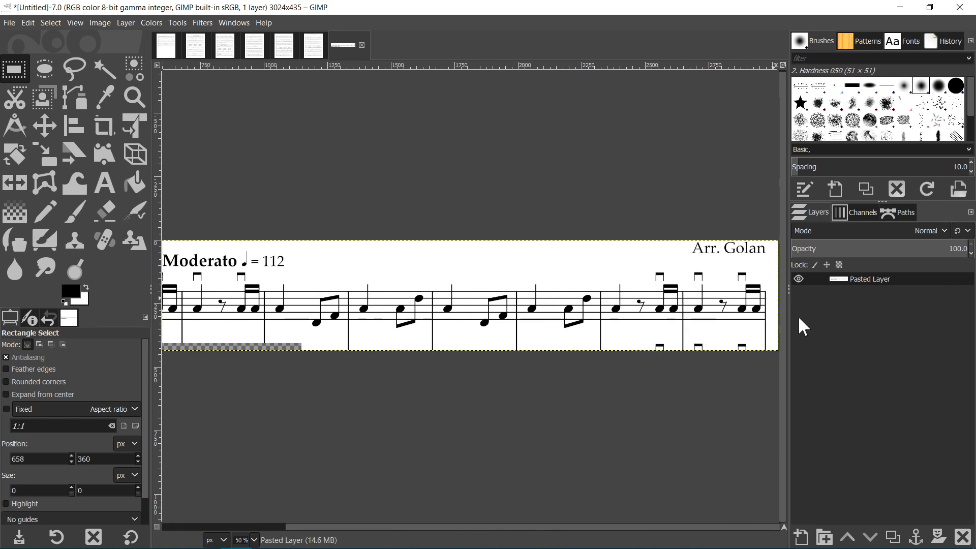
{"action": "left_click_drag", "start_coordinate": [774, 336], "coordinate": [295, 409]}
{"action": "key", "text": "Delete"}
{"action": "left_click", "coordinate": [260, 341]}
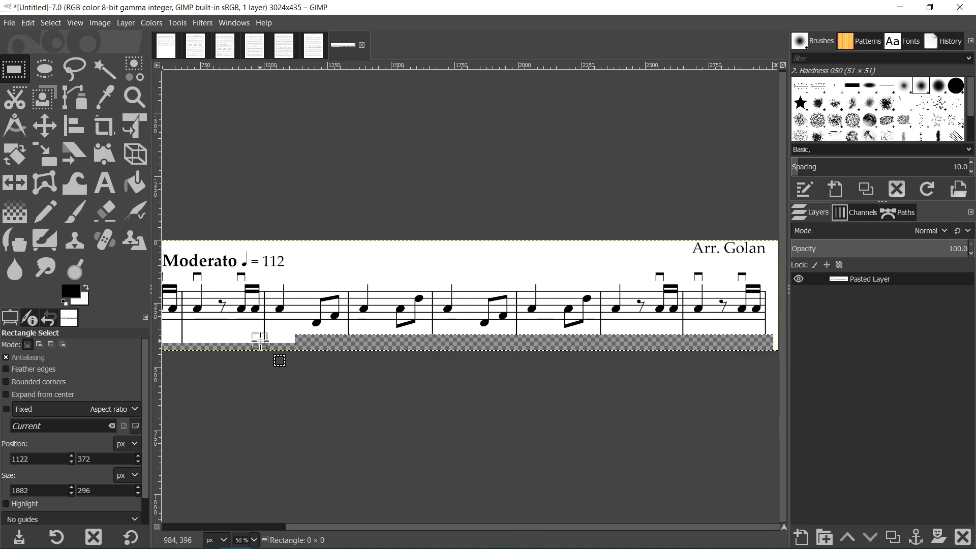
Step: Erase the leftover barline ends below the first measures with a rectangular selection about 580 × 54 px, and clear the selection
{"action": "left_click_drag", "start_coordinate": [473, 529], "coordinate": [350, 530]}
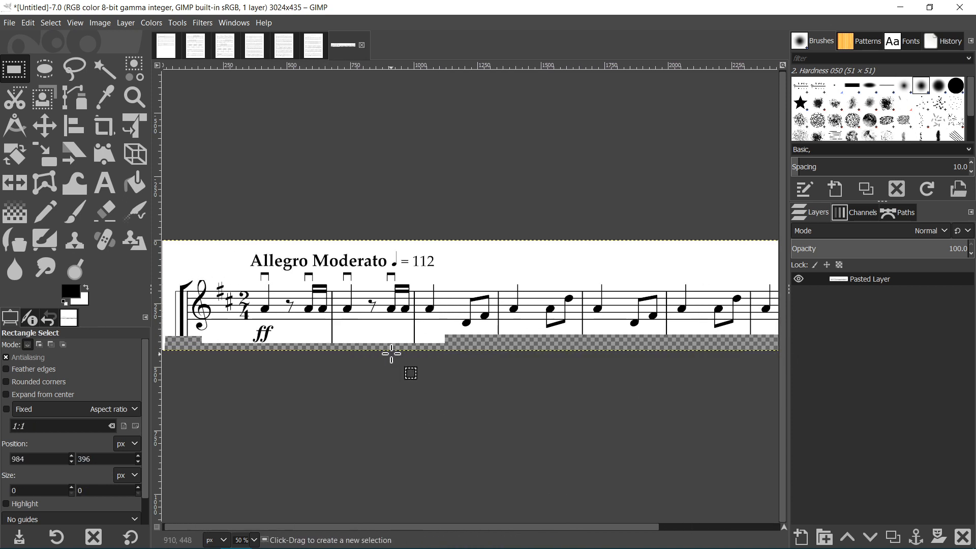
{"action": "left_click_drag", "start_coordinate": [462, 347], "coordinate": [315, 335]}
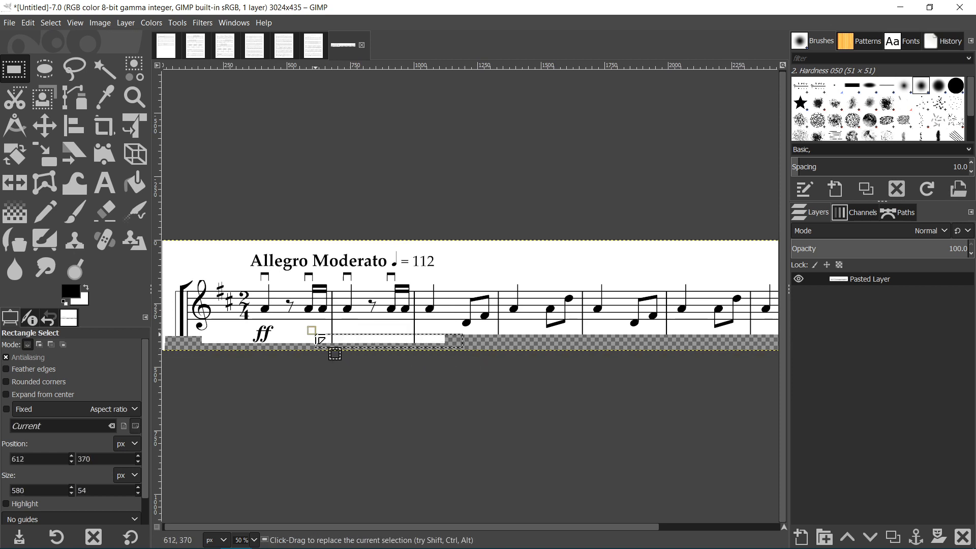
{"action": "key", "text": "Delete"}
{"action": "left_click", "coordinate": [459, 356]}
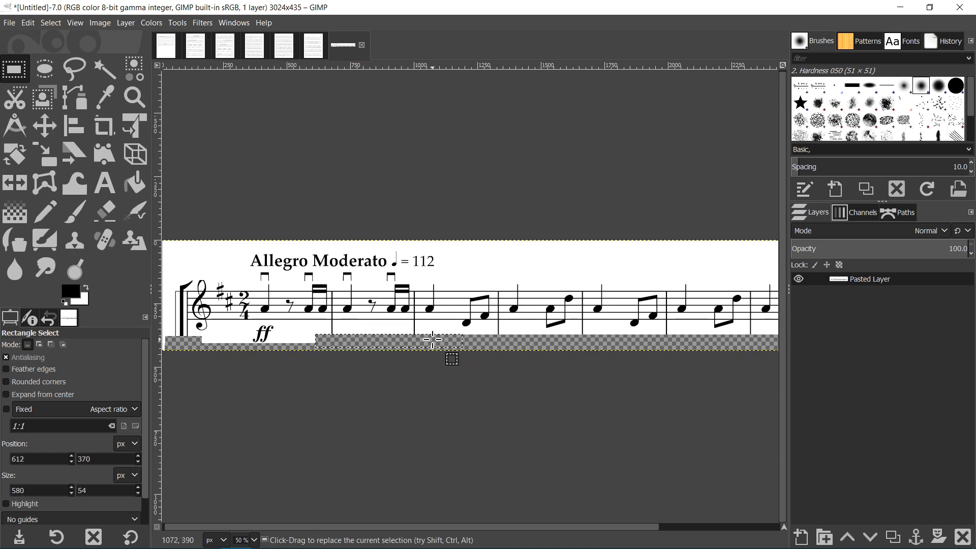
Step: Erase the arranger credit above the last measures with a rectangular selection about 410 × 100 px, and clear the selection
{"action": "left_click_drag", "start_coordinate": [464, 529], "coordinate": [601, 548]}
{"action": "left_click_drag", "start_coordinate": [670, 235], "coordinate": [774, 258]}
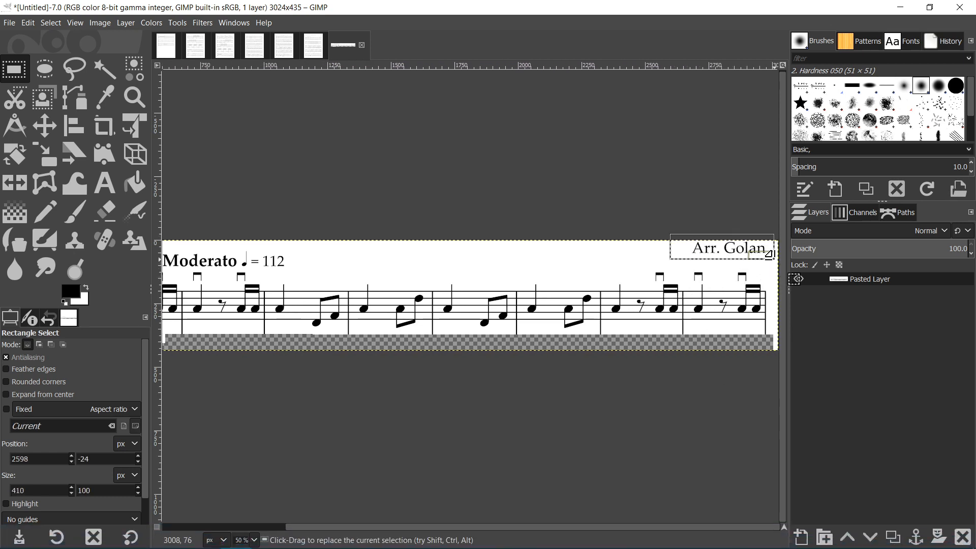
{"action": "key", "text": "Delete"}
{"action": "left_click", "coordinate": [610, 260]}
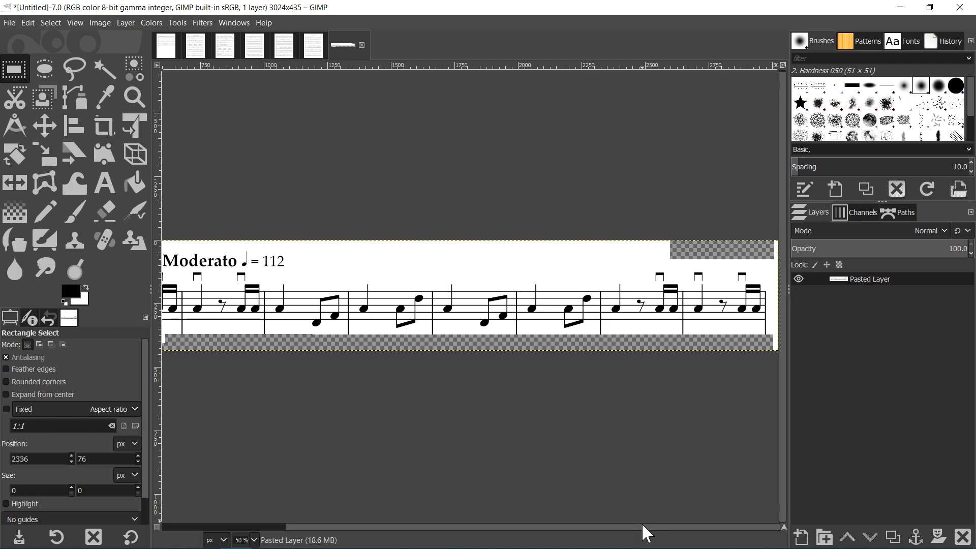
Step: Keep the background color at white (ffffff) and flatten the image to fill the erased areas
{"action": "left_click_drag", "start_coordinate": [643, 527], "coordinate": [597, 542]}
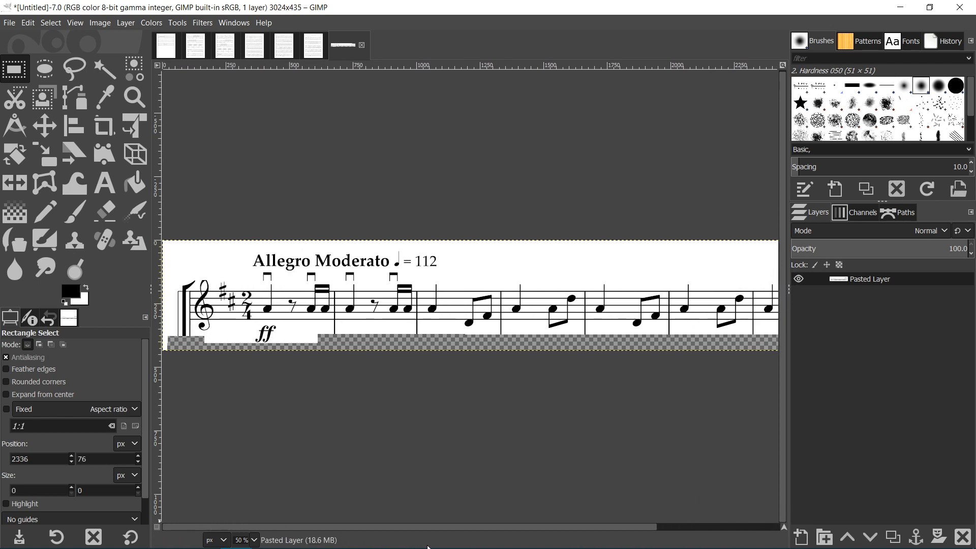
{"action": "left_click_drag", "start_coordinate": [428, 547], "coordinate": [554, 548]}
{"action": "left_click_drag", "start_coordinate": [640, 547], "coordinate": [514, 496]}
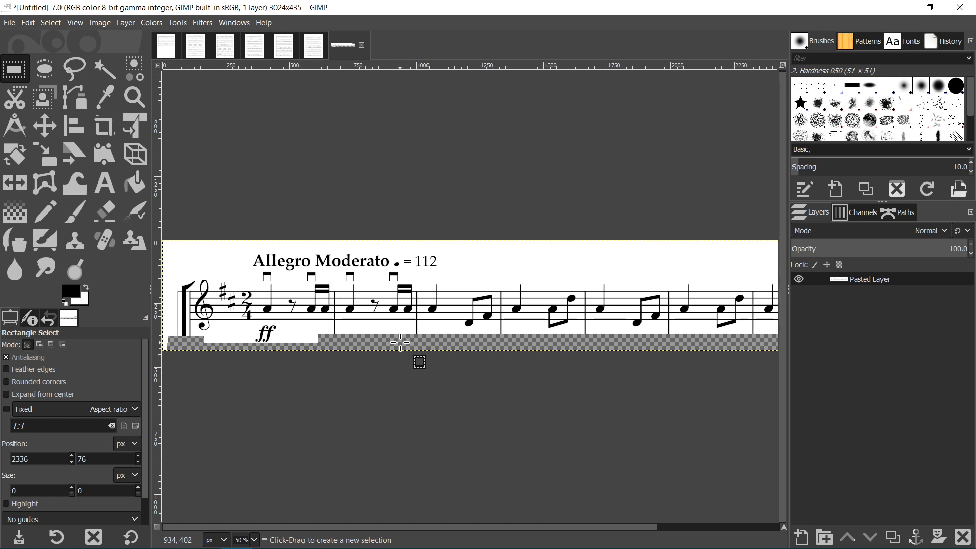
{"action": "left_click", "coordinate": [83, 301]}
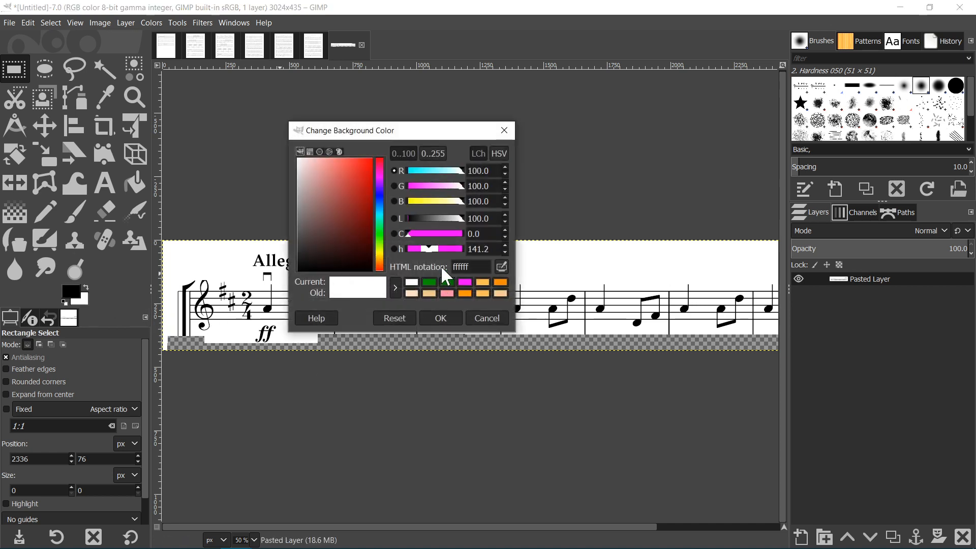
{"action": "left_click", "coordinate": [441, 318]}
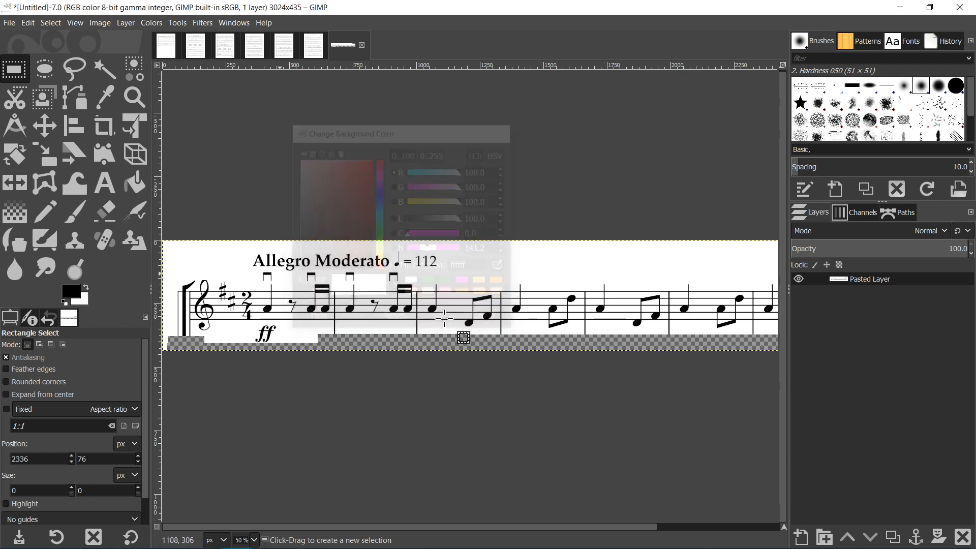
{"action": "left_click", "coordinate": [100, 23]}
{"action": "left_click", "coordinate": [133, 286]}
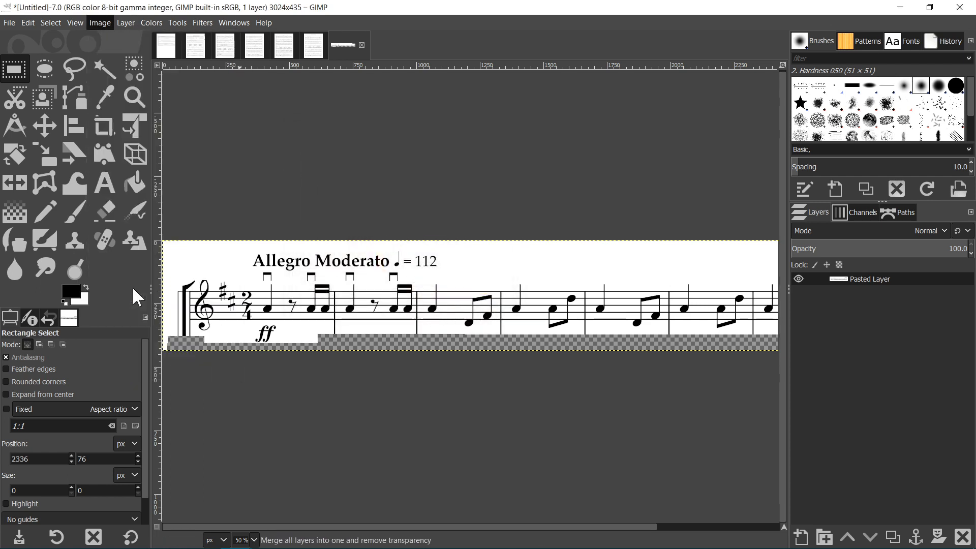
{"action": "left_click_drag", "start_coordinate": [463, 527], "coordinate": [425, 536]}
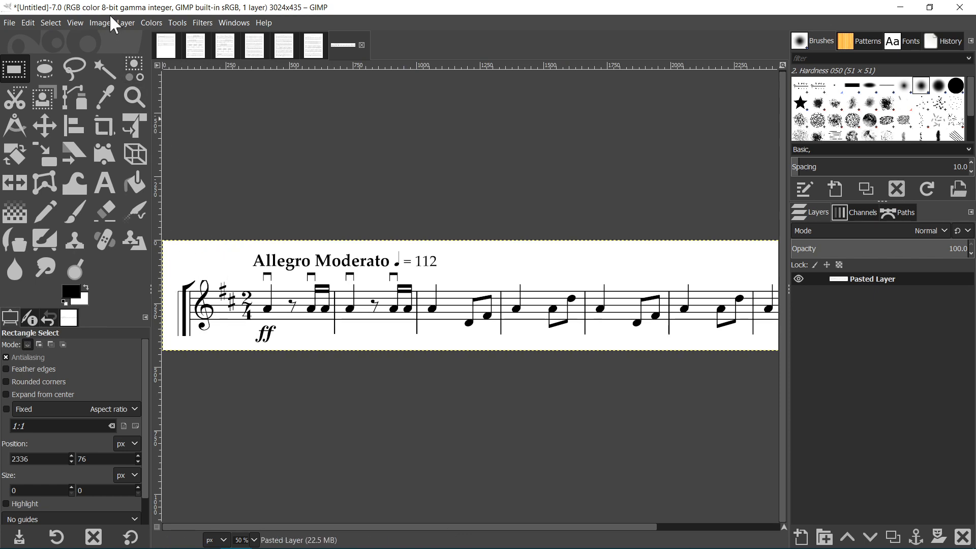
Step: Try Crop to Content on the flattened staff image, and undo the crop
{"action": "left_click", "coordinate": [98, 23]}
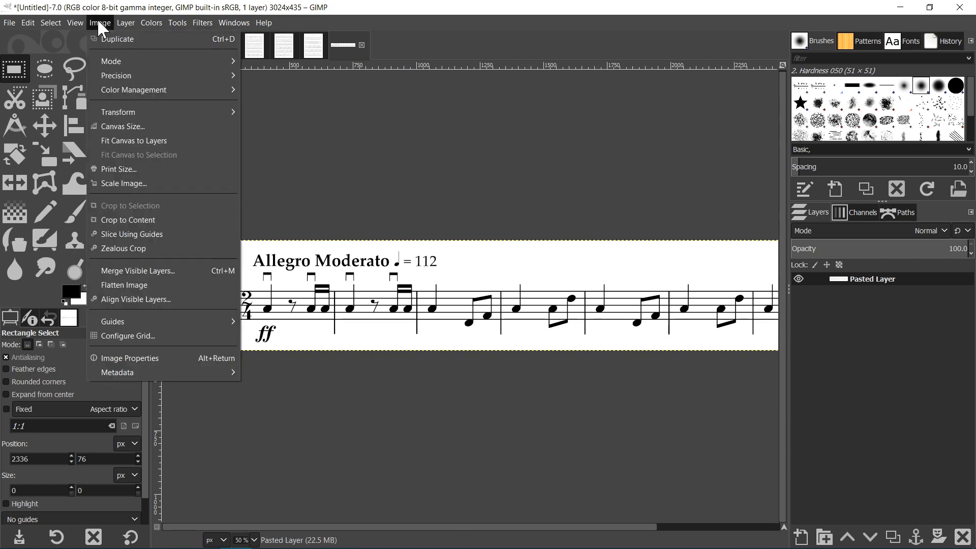
{"action": "left_click", "coordinate": [137, 219]}
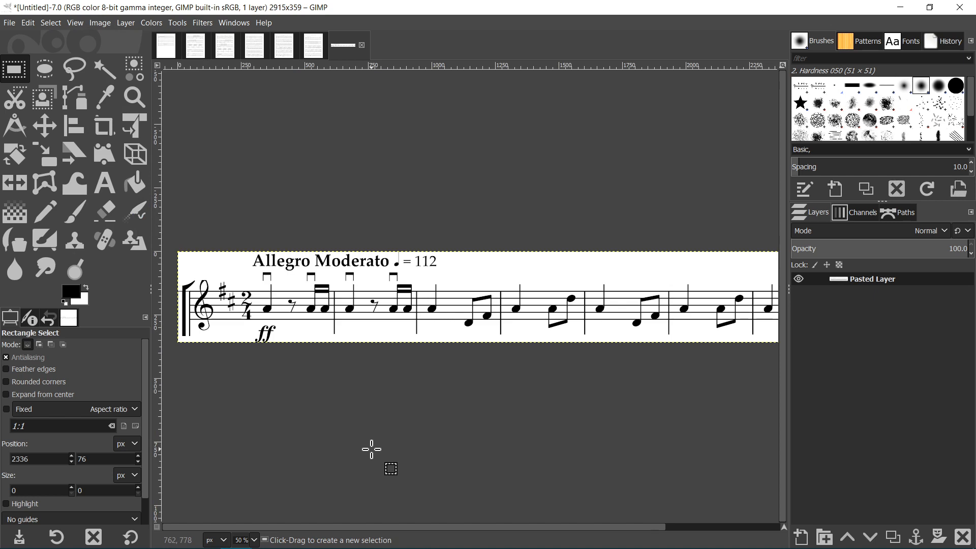
{"action": "key", "text": "ctrl+z"}
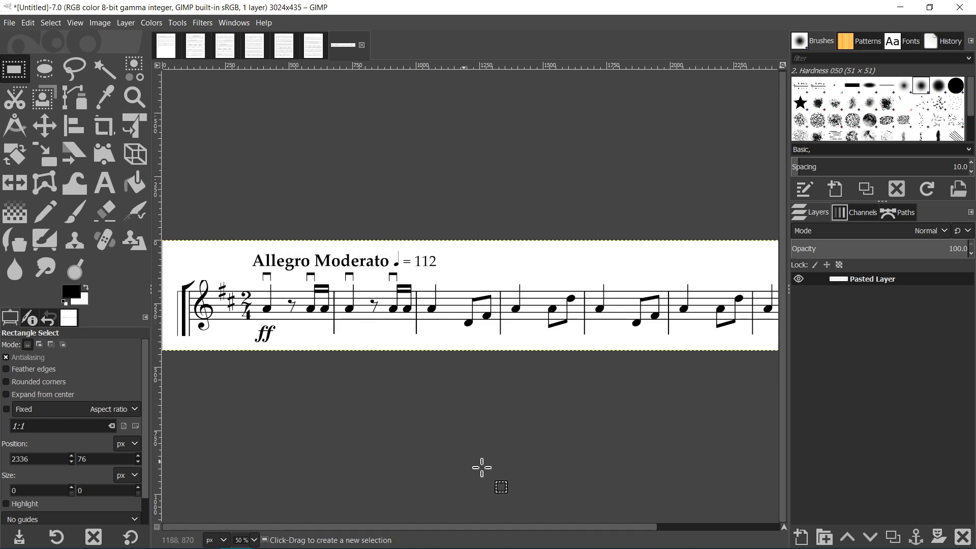
{"action": "mouse_move", "coordinate": [528, 536]}
{"action": "left_mouse_down"}
{"action": "mouse_move", "coordinate": [675, 538]}
{"action": "mouse_move", "coordinate": [513, 535]}
{"action": "left_mouse_up"}
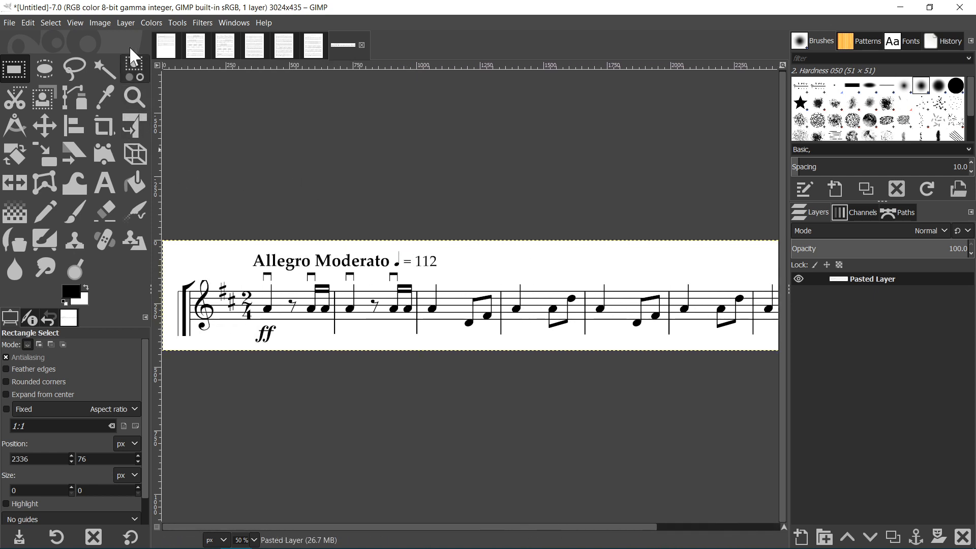
Step: Try Zealous Crop on the staff image, and undo it
{"action": "left_click", "coordinate": [102, 22]}
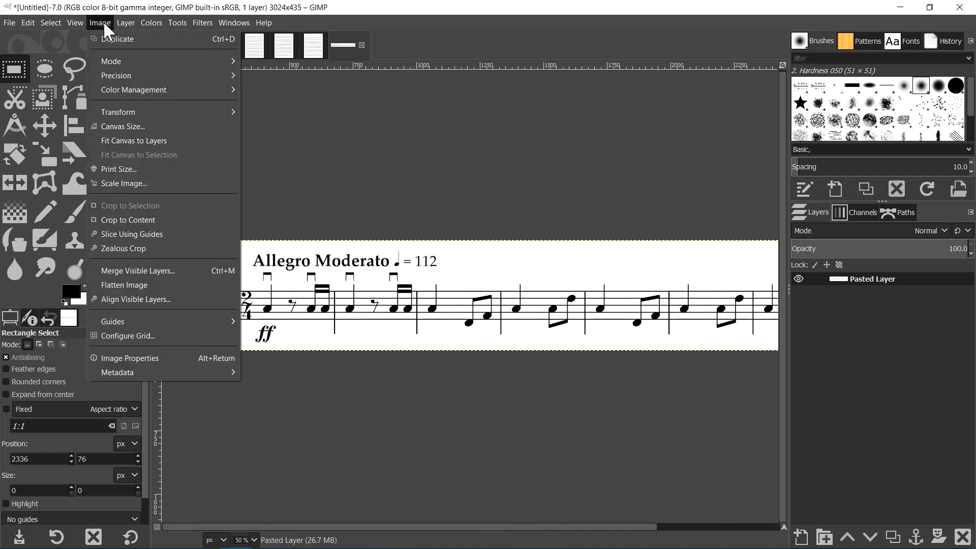
{"action": "left_click", "coordinate": [119, 248]}
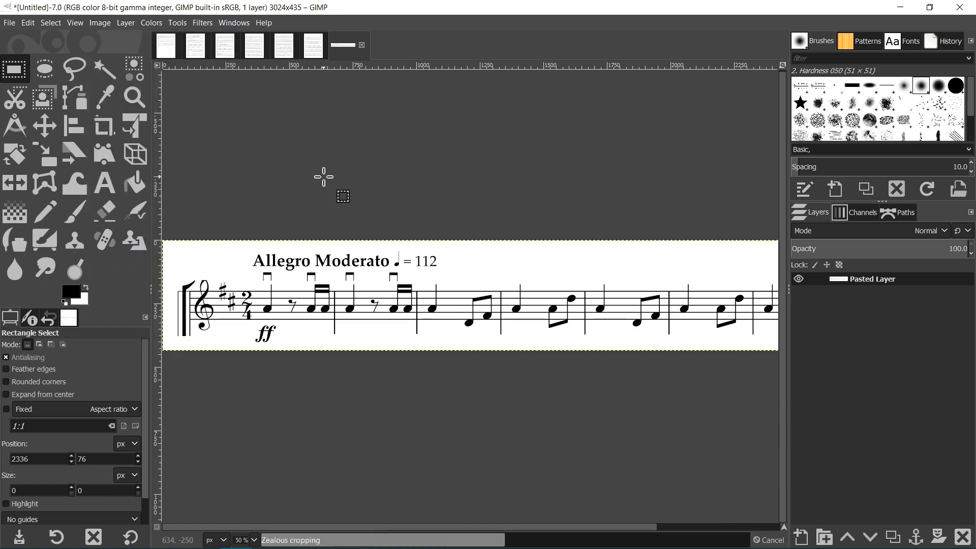
{"action": "key", "text": "ctrl+z"}
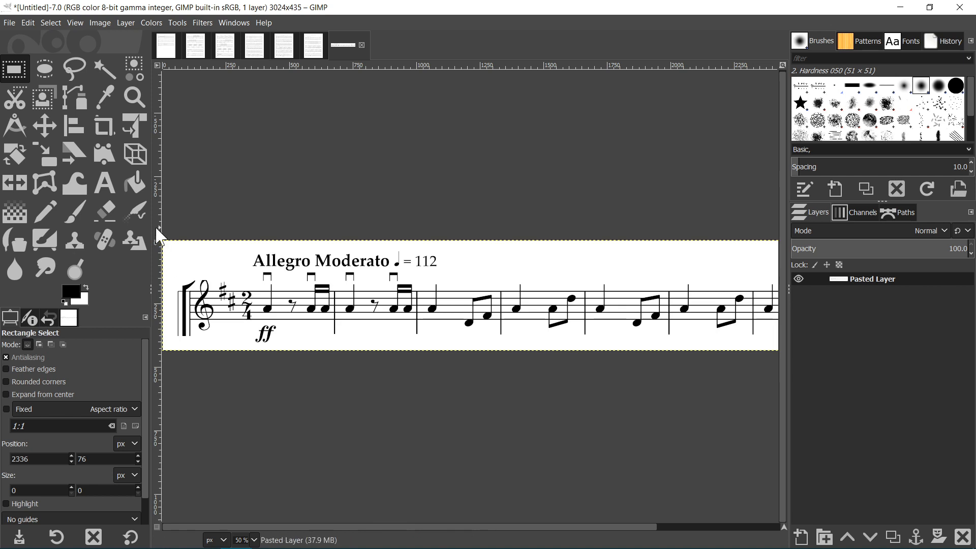
Step: Select the whole staff with a margin, about 2946 × 358 px, try Crop to Selection, and undo the crop
{"action": "left_click_drag", "start_coordinate": [172, 253], "coordinate": [768, 343]}
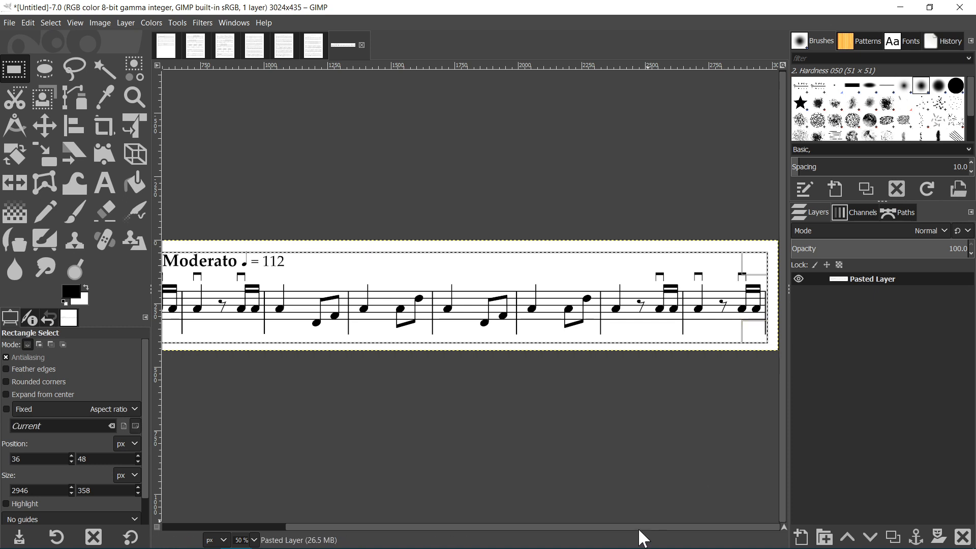
{"action": "left_click_drag", "start_coordinate": [640, 530], "coordinate": [457, 518]}
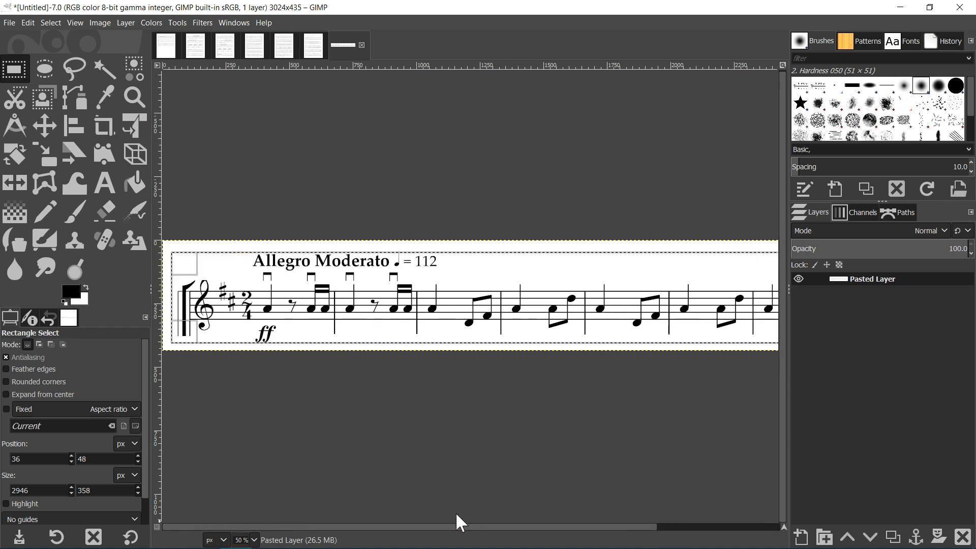
{"action": "left_click", "coordinate": [103, 23]}
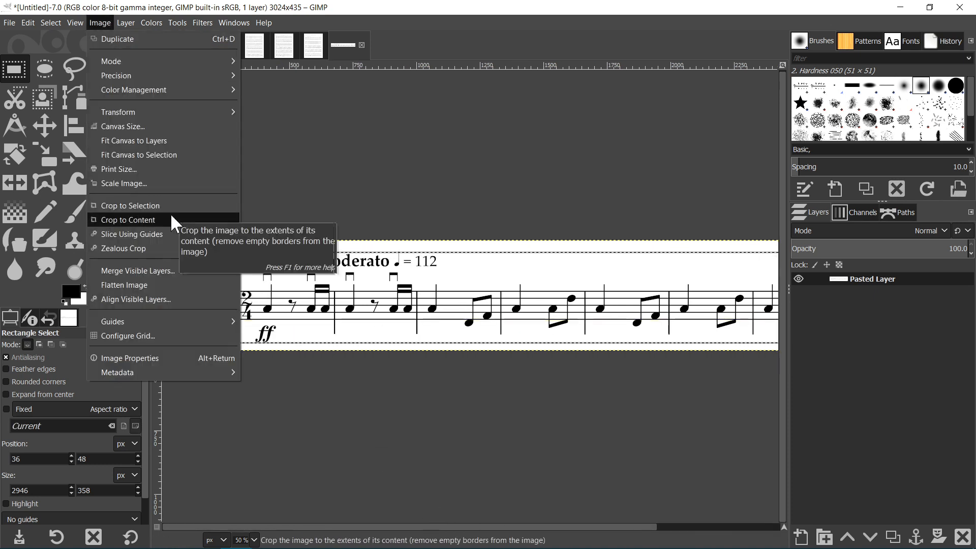
{"action": "left_click", "coordinate": [157, 207]}
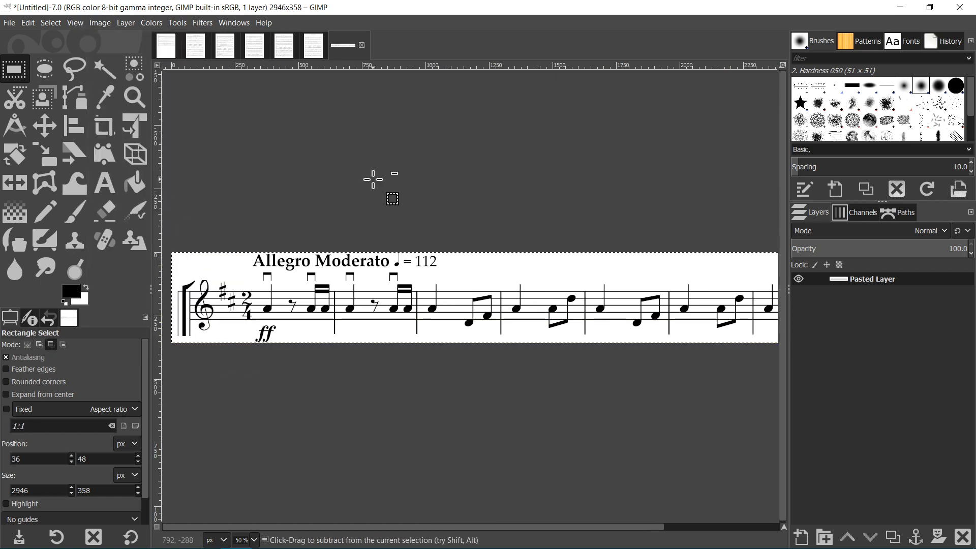
{"action": "key", "text": "ctrl+z"}
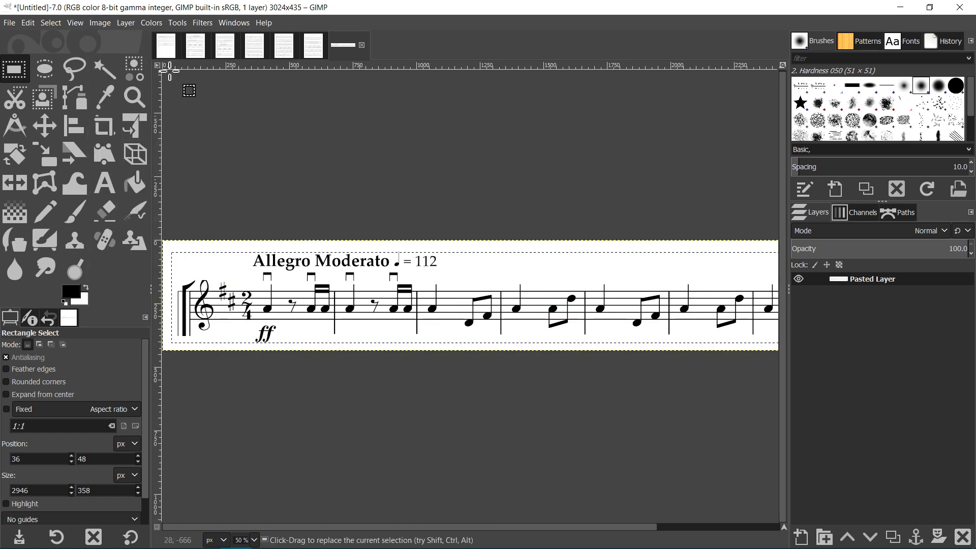
Step: Crop the staff image to its content and clear the remaining selection
{"action": "left_click", "coordinate": [100, 23]}
{"action": "left_click", "coordinate": [147, 218]}
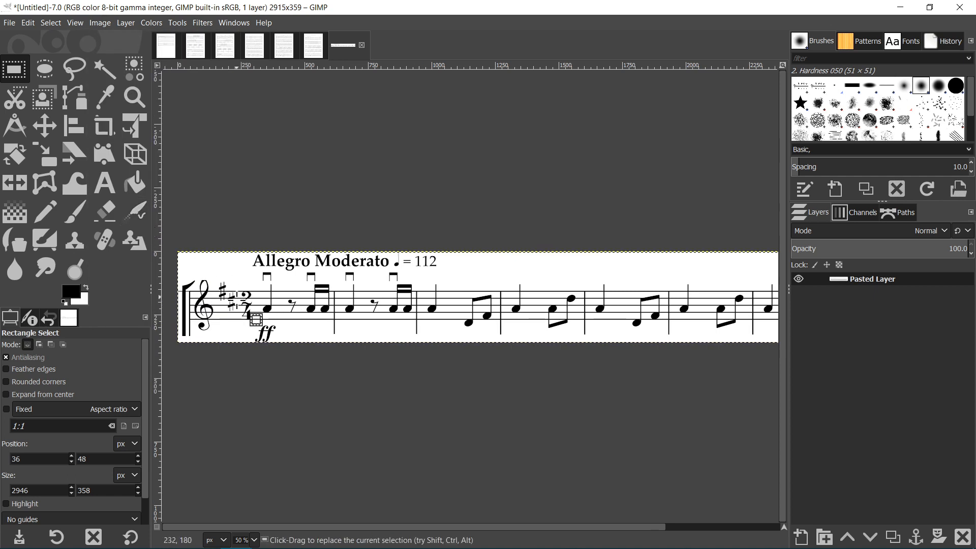
{"action": "left_click", "coordinate": [416, 172]}
{"action": "mouse_move", "coordinate": [441, 538]}
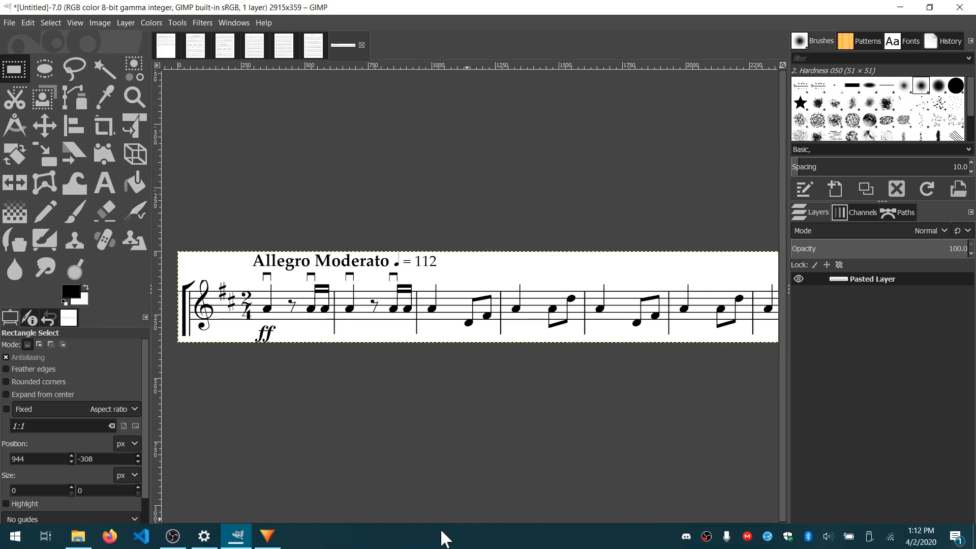
{"action": "left_click_drag", "start_coordinate": [432, 527], "coordinate": [626, 541]}
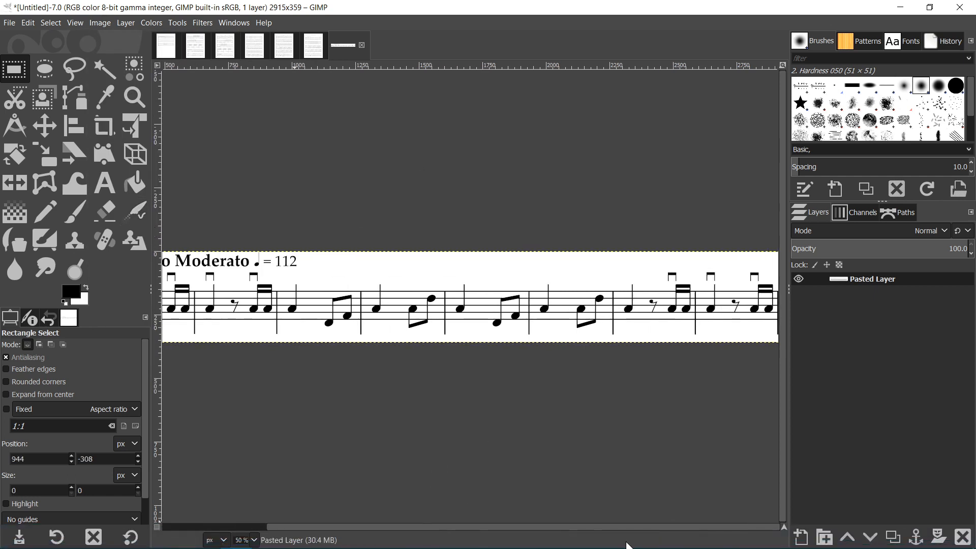
Step: Start exporting the staff image and choose the Video Projects\William Tell\Violin I A folder on drive D
{"action": "left_click", "coordinate": [6, 22]}
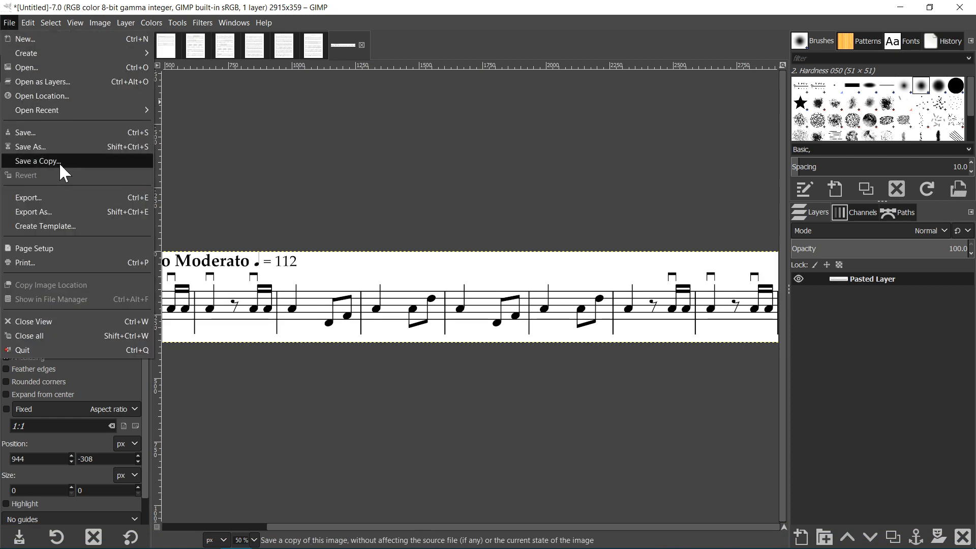
{"action": "left_click", "coordinate": [52, 210]}
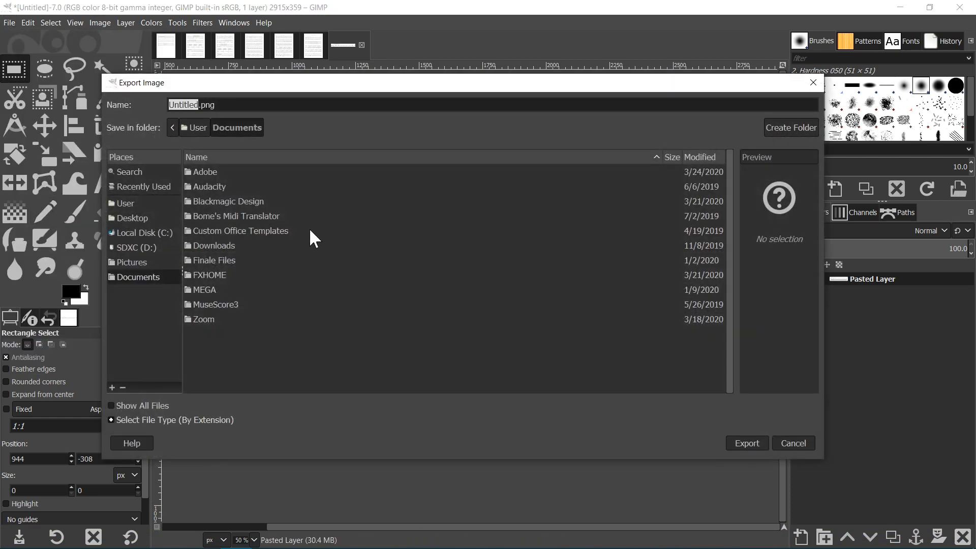
{"action": "left_click", "coordinate": [138, 248]}
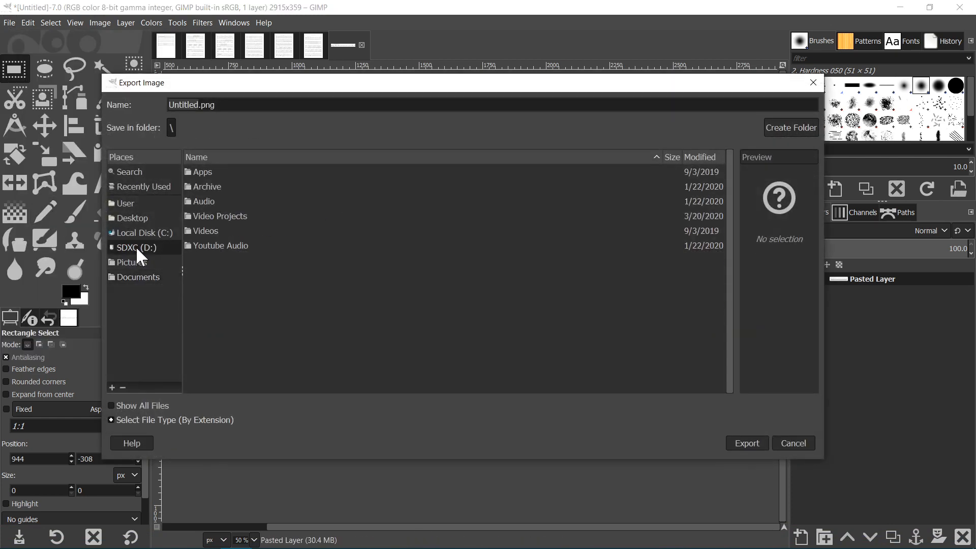
{"action": "double_click", "coordinate": [236, 218]}
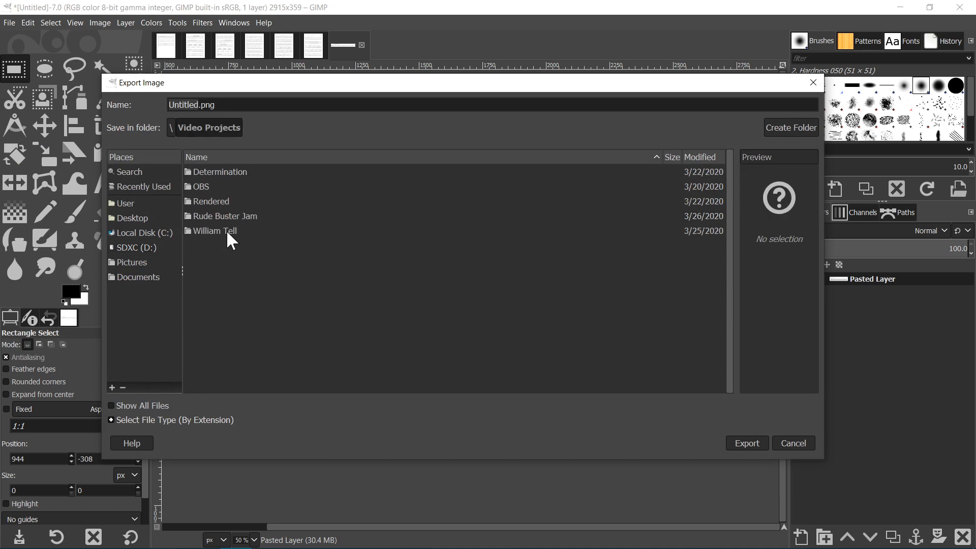
{"action": "double_click", "coordinate": [227, 231]}
{"action": "double_click", "coordinate": [218, 173]}
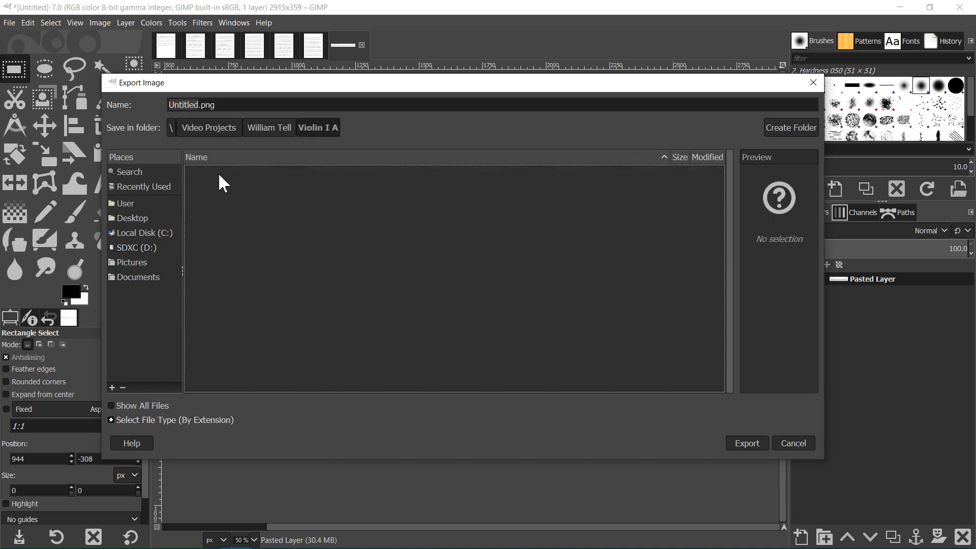
Step: Export the staff image as Line 1.png with the existing PNG options, and close it, discarding the unsaved changes
{"action": "left_click", "coordinate": [237, 105]}
{"action": "key", "text": "ctrl+a"}
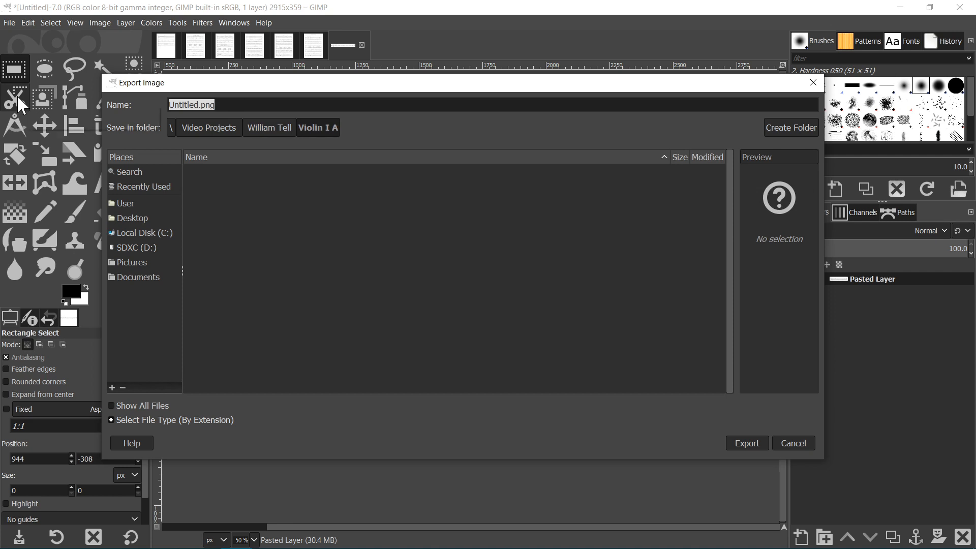
{"action": "type", "text": "Line 1"}
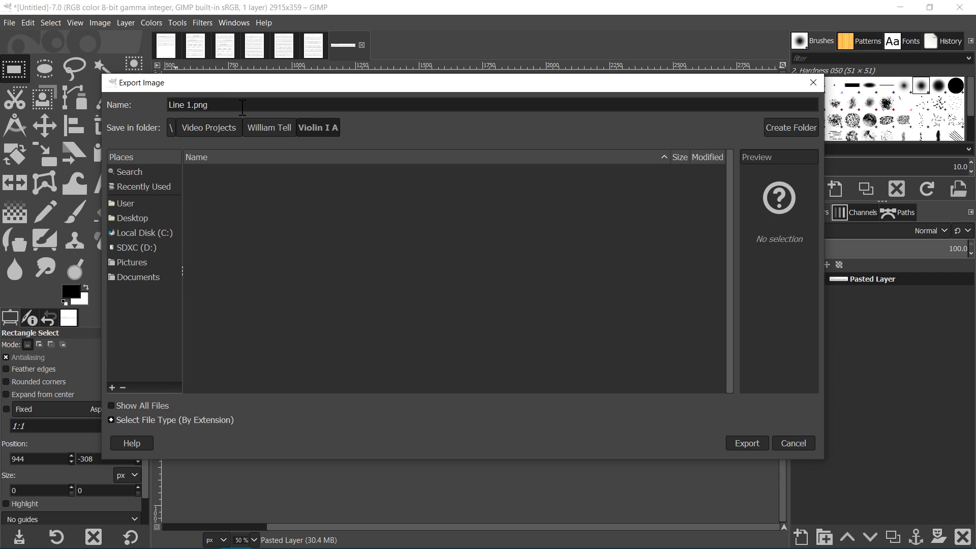
{"action": "left_click", "coordinate": [753, 446]}
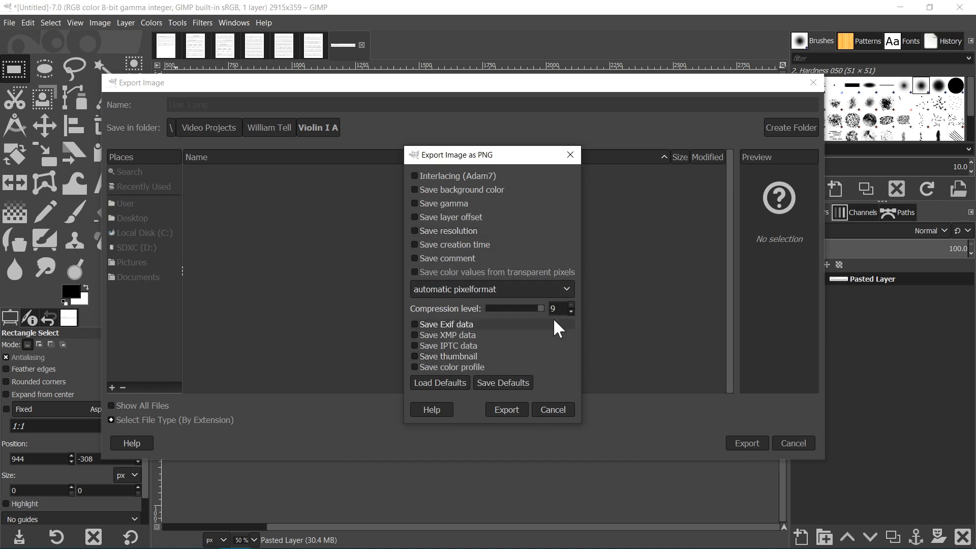
{"action": "left_click", "coordinate": [508, 408]}
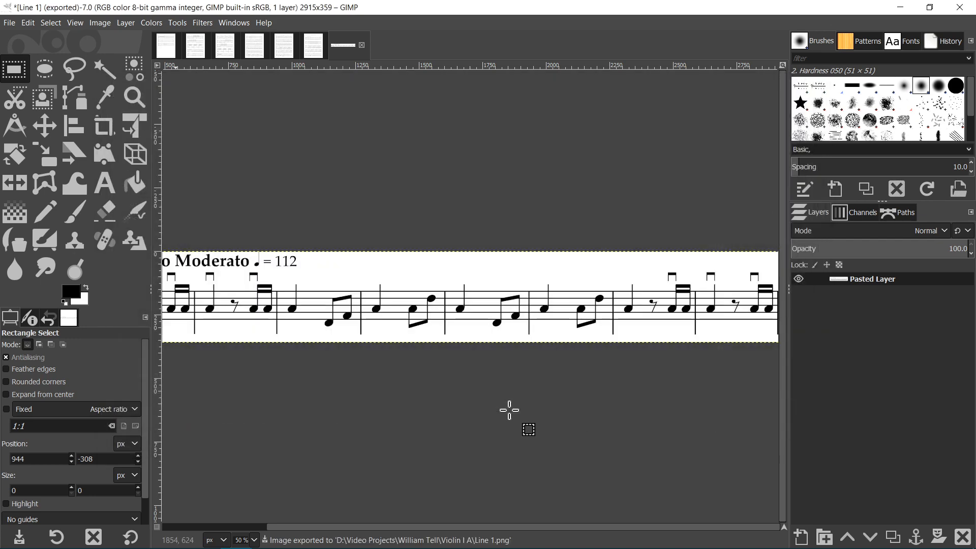
{"action": "left_click", "coordinate": [361, 45]}
{"action": "left_click", "coordinate": [496, 365]}
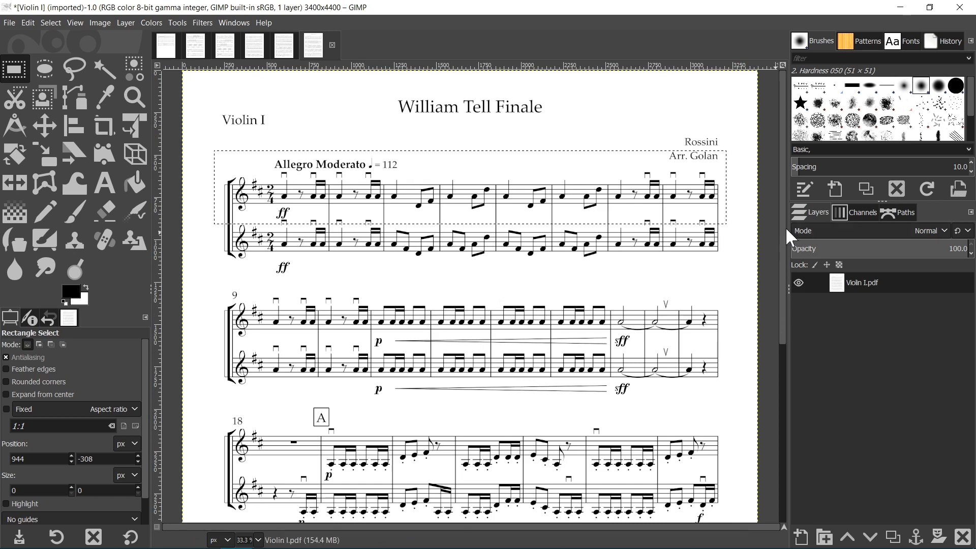
Step: Select the upper staff of the measure 9 system, about 3030 × 351 px, and copy it into a new image
{"action": "left_click_drag", "start_coordinate": [786, 227], "coordinate": [781, 290]}
{"action": "left_click_drag", "start_coordinate": [215, 191], "coordinate": [728, 251]}
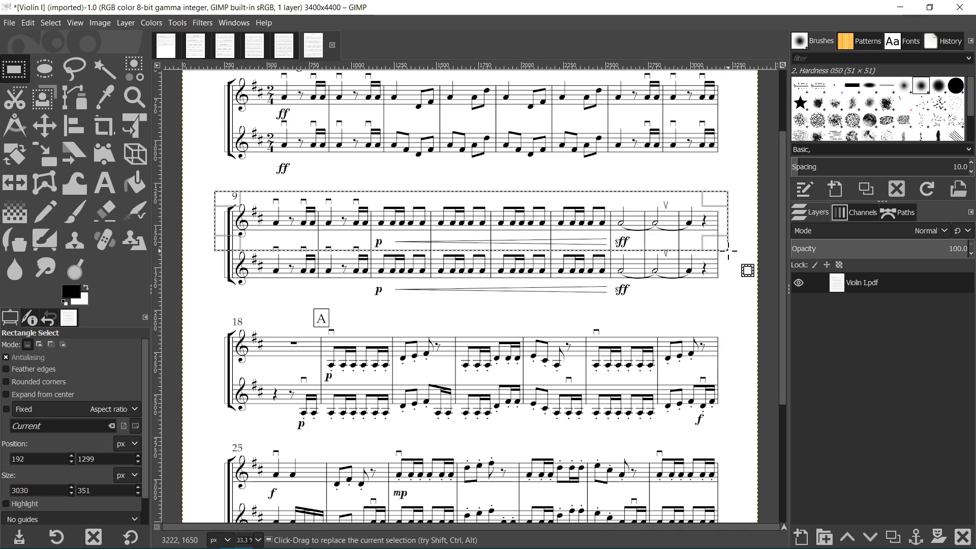
{"action": "key", "text": "ctrl+c"}
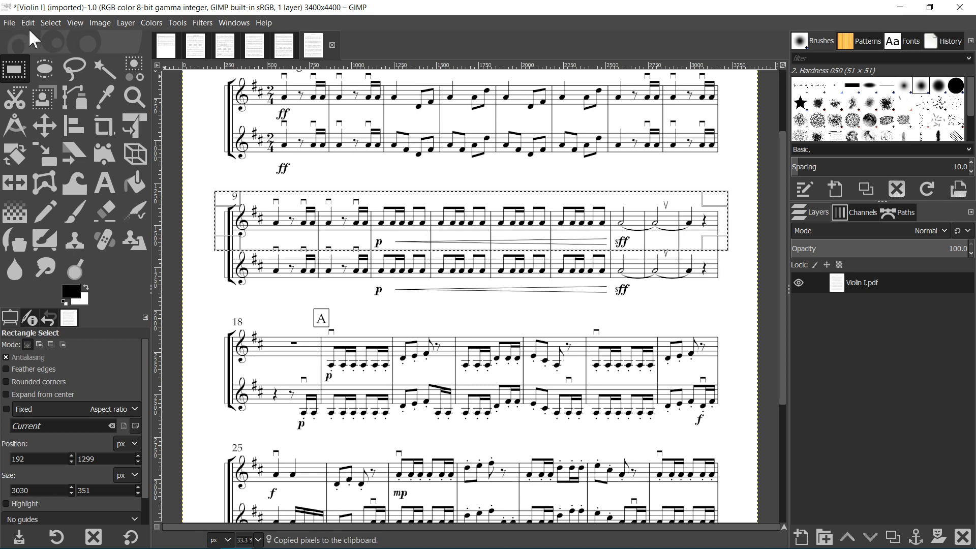
{"action": "left_click", "coordinate": [10, 22]}
{"action": "mouse_move", "coordinate": [36, 56]}
{"action": "left_click", "coordinate": [182, 54]}
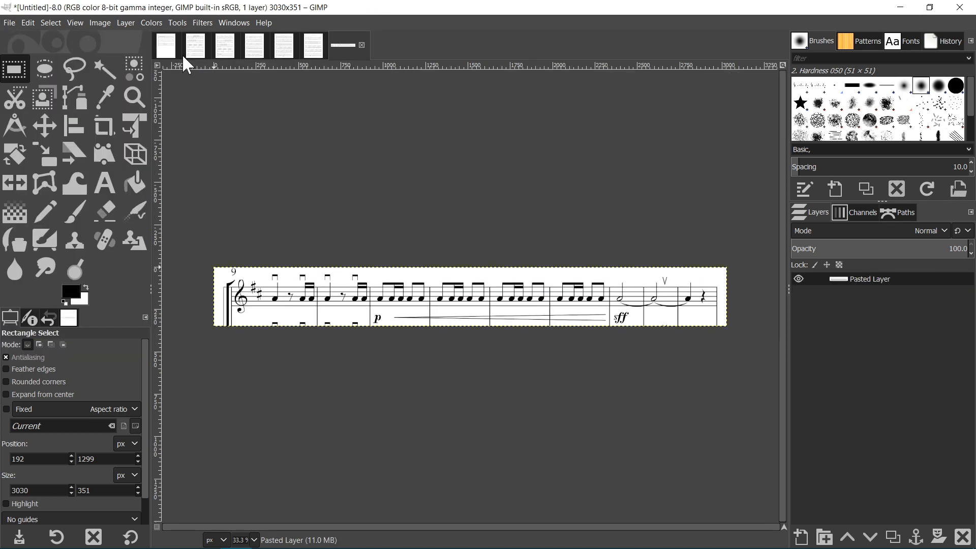
Step: Delete the lower-staff remnants beneath the first two measures, using a rectangular selection of about 896 × 141 px
{"action": "left_click", "coordinate": [135, 125]}
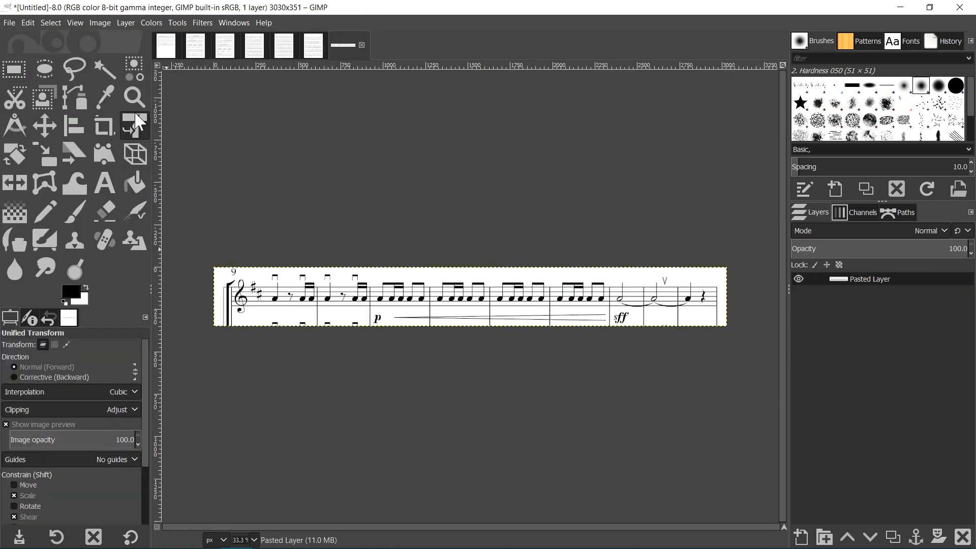
{"action": "left_click", "coordinate": [134, 96]}
{"action": "left_click", "coordinate": [356, 318]}
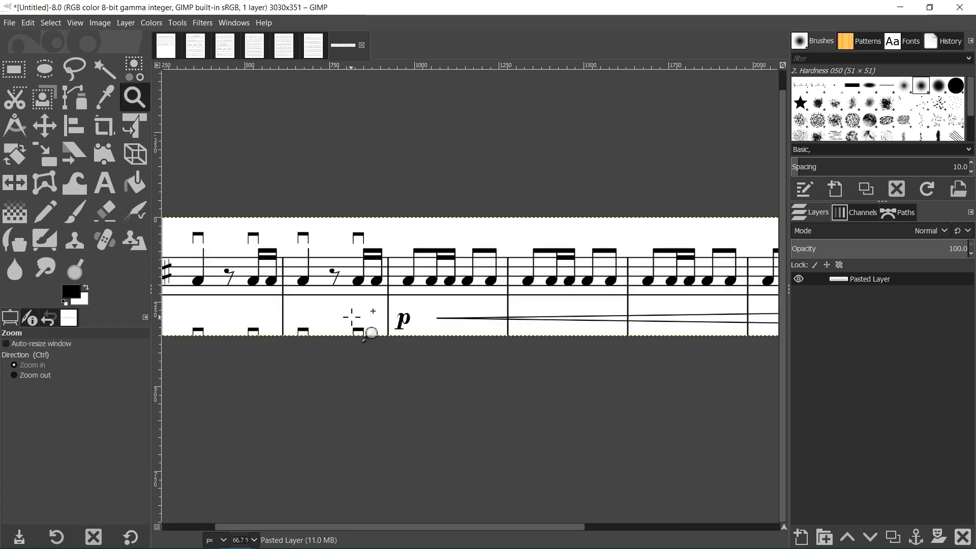
{"action": "left_click_drag", "start_coordinate": [440, 524], "coordinate": [300, 524]}
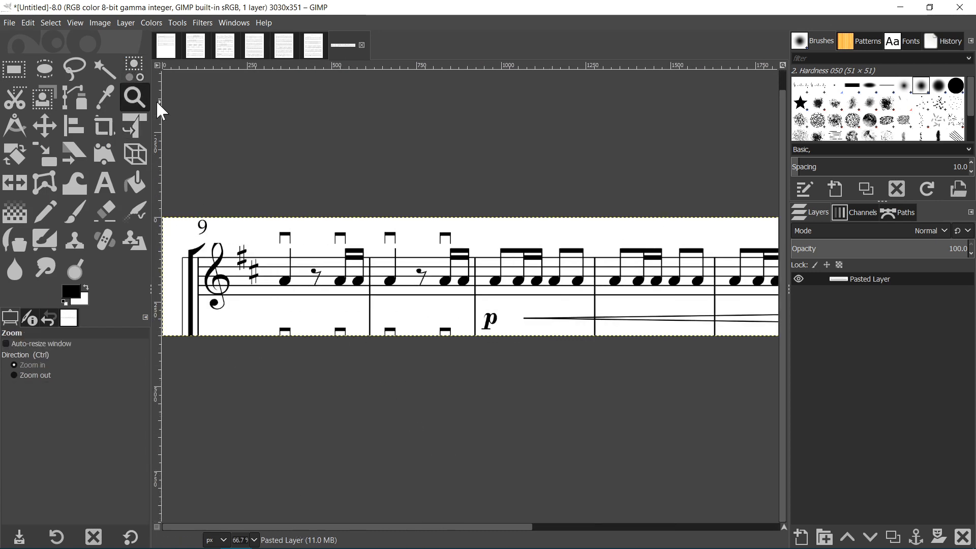
{"action": "left_click", "coordinate": [22, 66]}
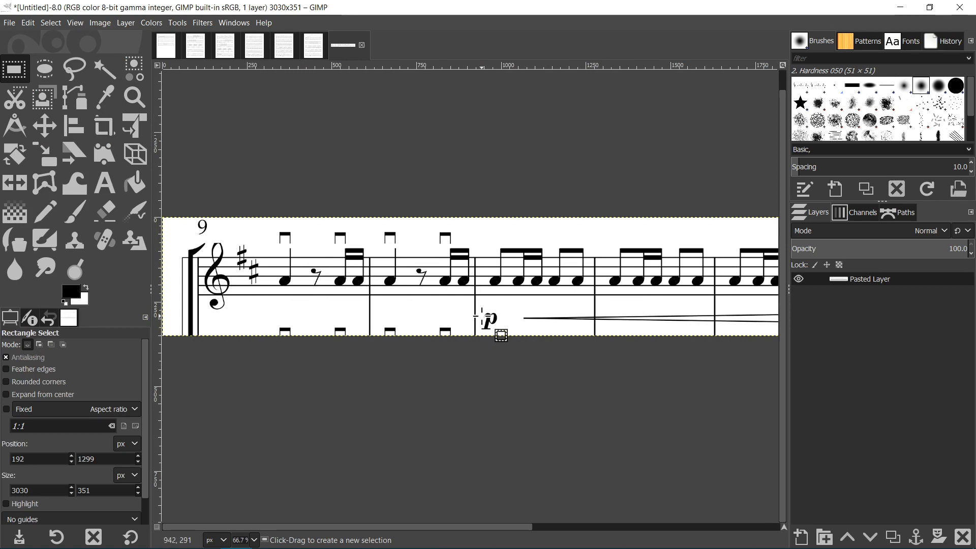
{"action": "left_click_drag", "start_coordinate": [478, 318], "coordinate": [176, 365]}
{"action": "key", "text": "Delete"}
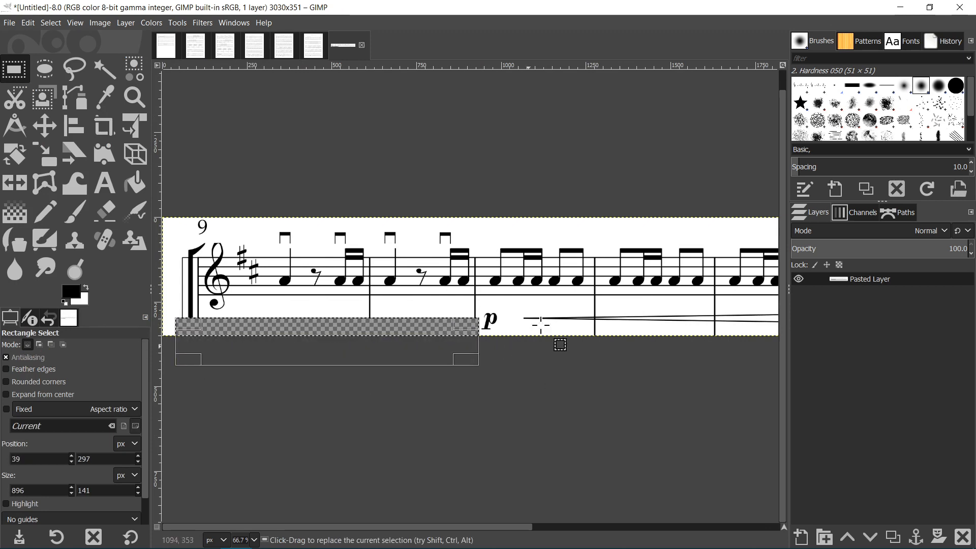
Step: Delete the remnant strip below the hairpin and sff, using a selection of about 1983 × 283 px, and clear the selection
{"action": "left_click_drag", "start_coordinate": [577, 329], "coordinate": [840, 435]}
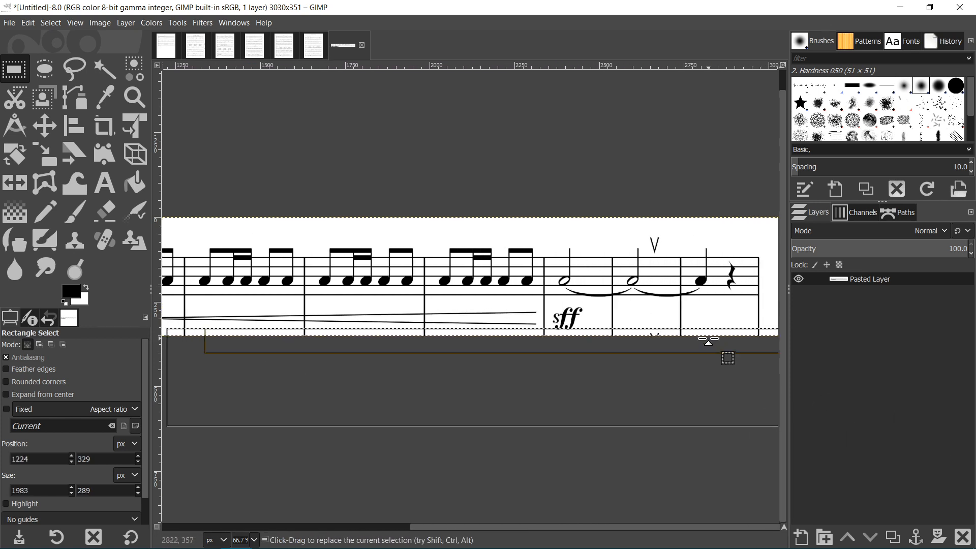
{"action": "left_click_drag", "start_coordinate": [705, 338], "coordinate": [706, 341]}
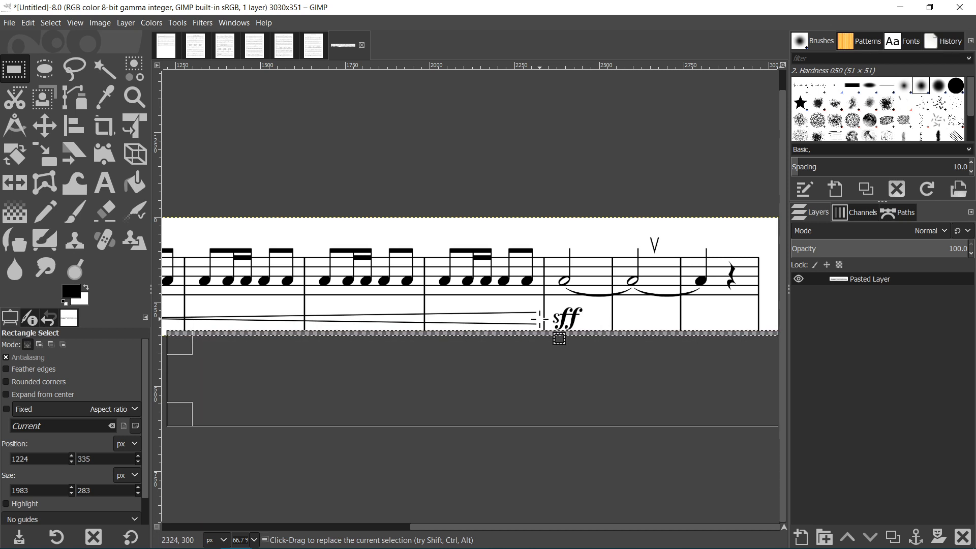
{"action": "left_click", "coordinate": [699, 311]}
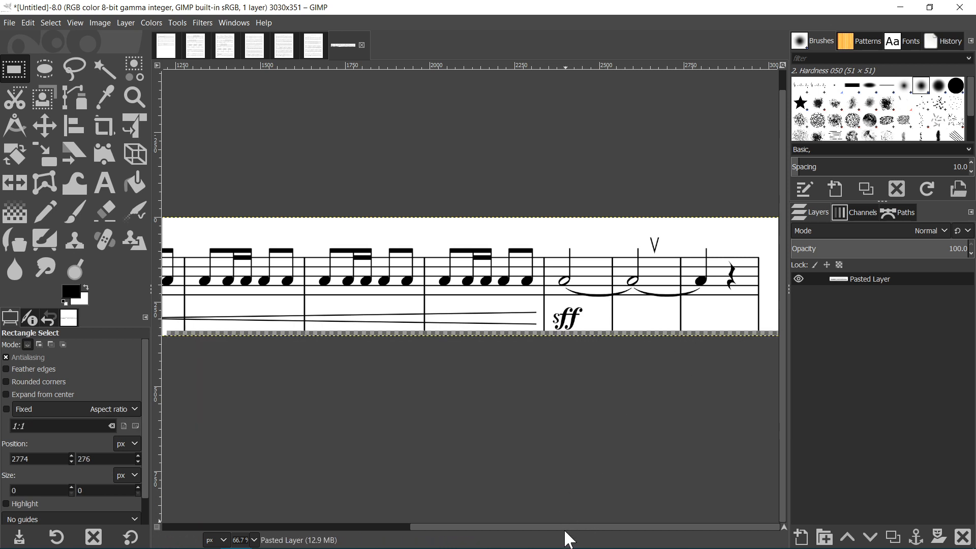
Step: Flatten the measure 9 staff image and crop it to its content
{"action": "left_click_drag", "start_coordinate": [574, 524], "coordinate": [285, 527]}
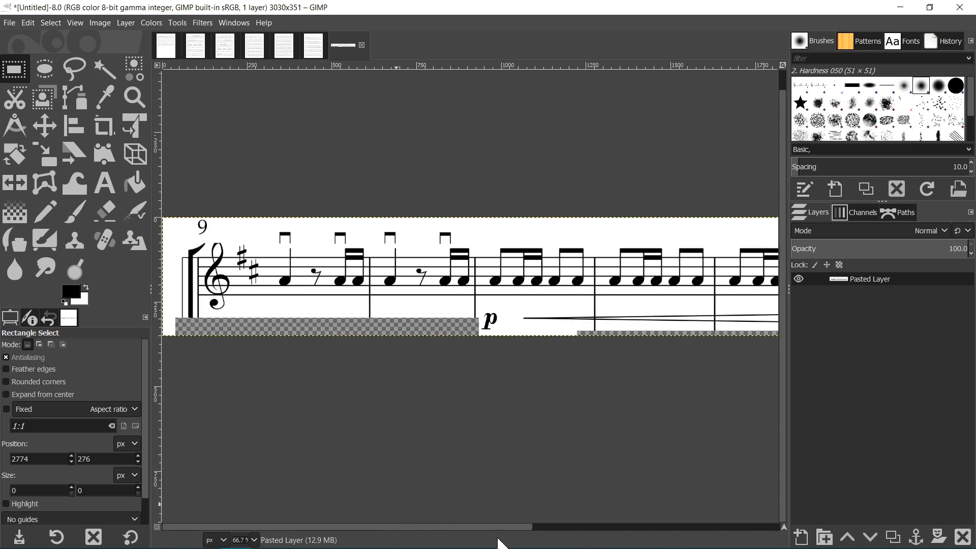
{"action": "left_click", "coordinate": [97, 23]}
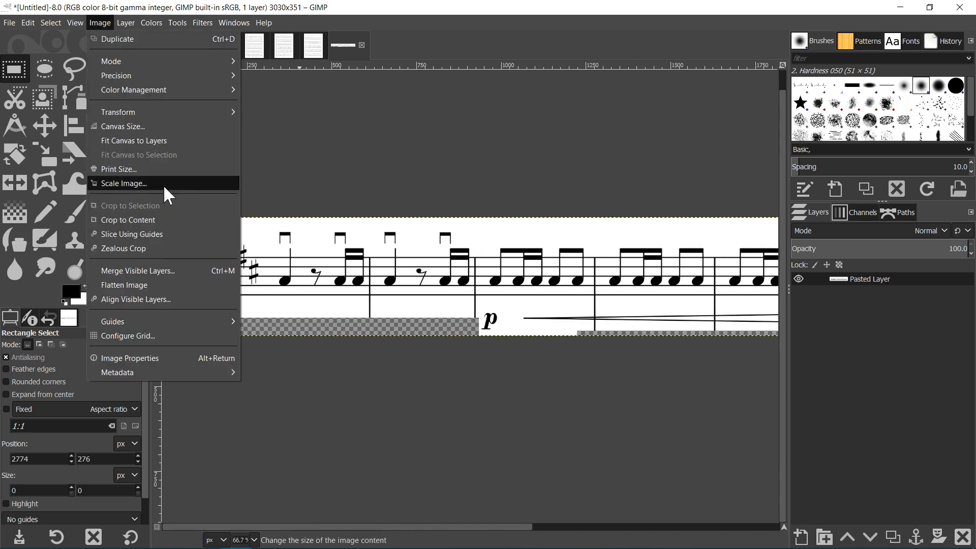
{"action": "left_click", "coordinate": [142, 288]}
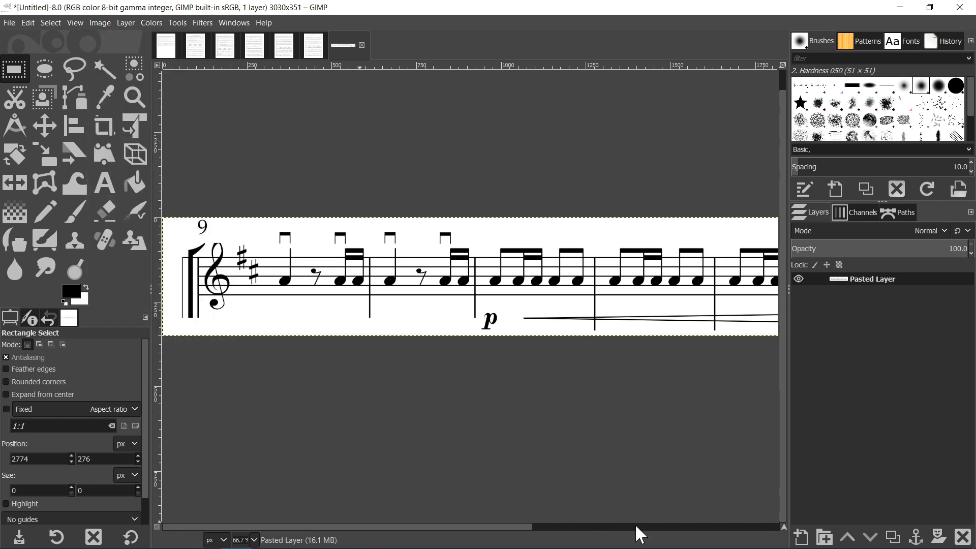
{"action": "left_click_drag", "start_coordinate": [513, 529], "coordinate": [780, 534]}
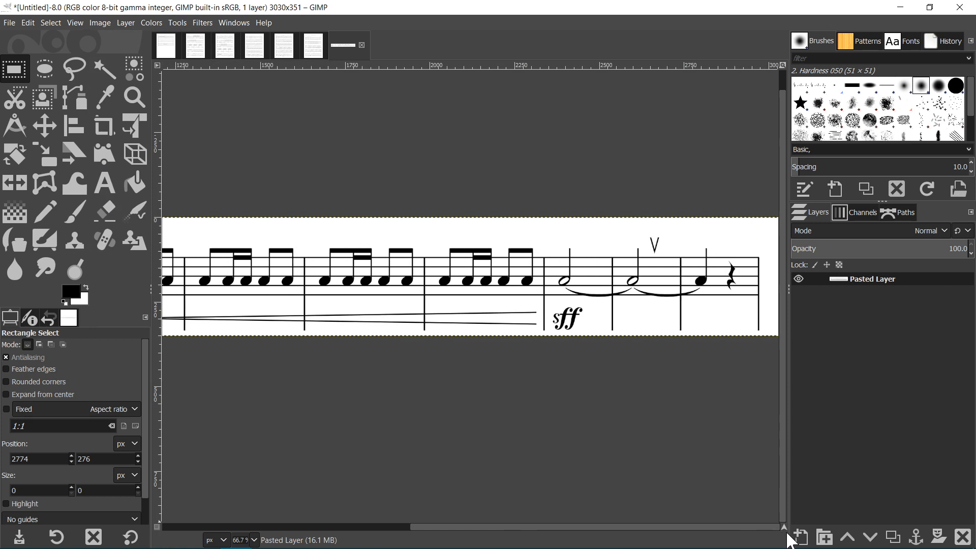
{"action": "left_click_drag", "start_coordinate": [767, 530], "coordinate": [414, 532]}
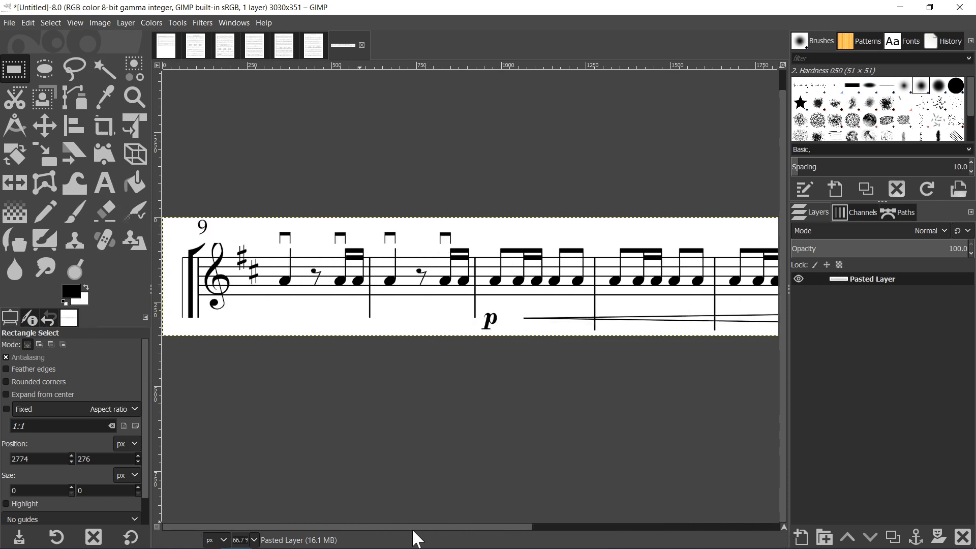
{"action": "left_click", "coordinate": [99, 23]}
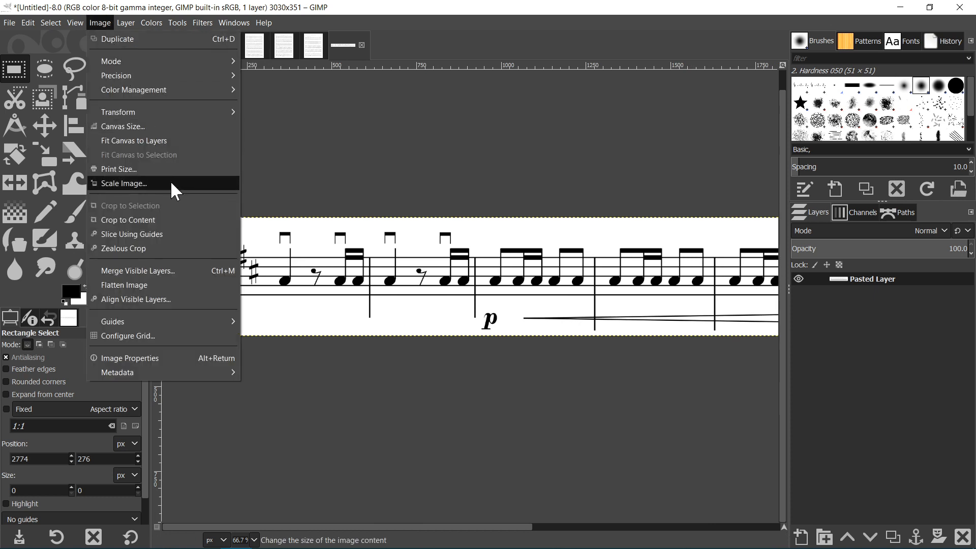
{"action": "left_click", "coordinate": [146, 219]}
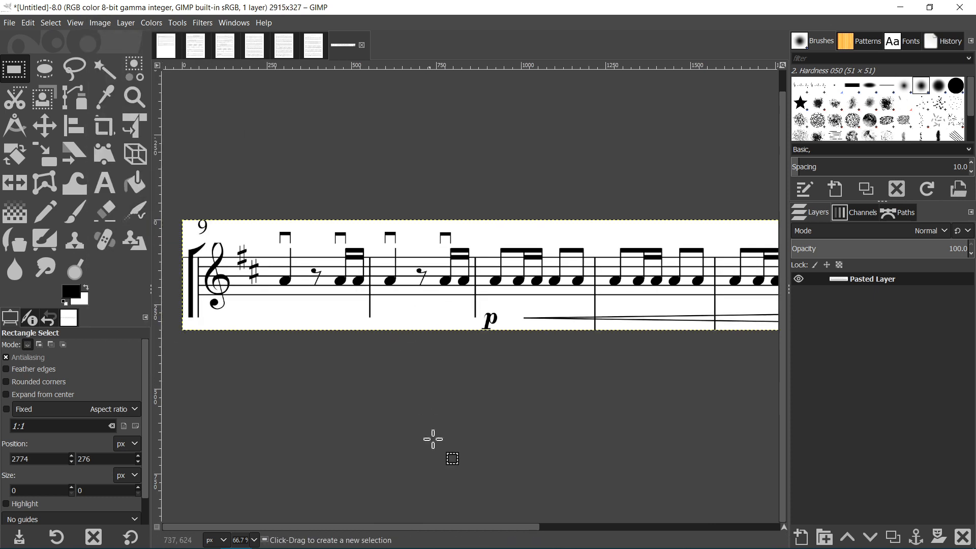
Step: Export the staff image as Line 2.png to the Violin I A folder, and close it, discarding the unsaved changes
{"action": "left_click", "coordinate": [10, 24]}
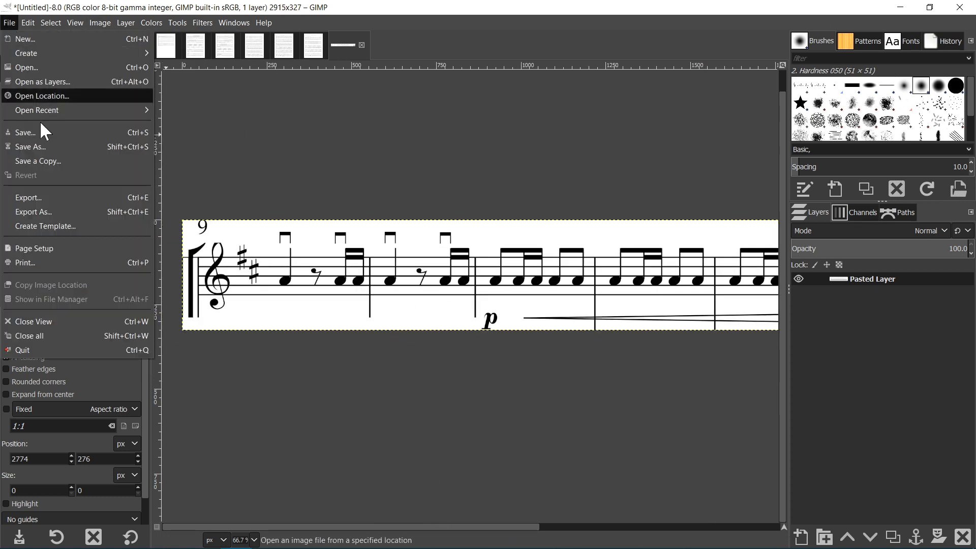
{"action": "left_click", "coordinate": [20, 211]}
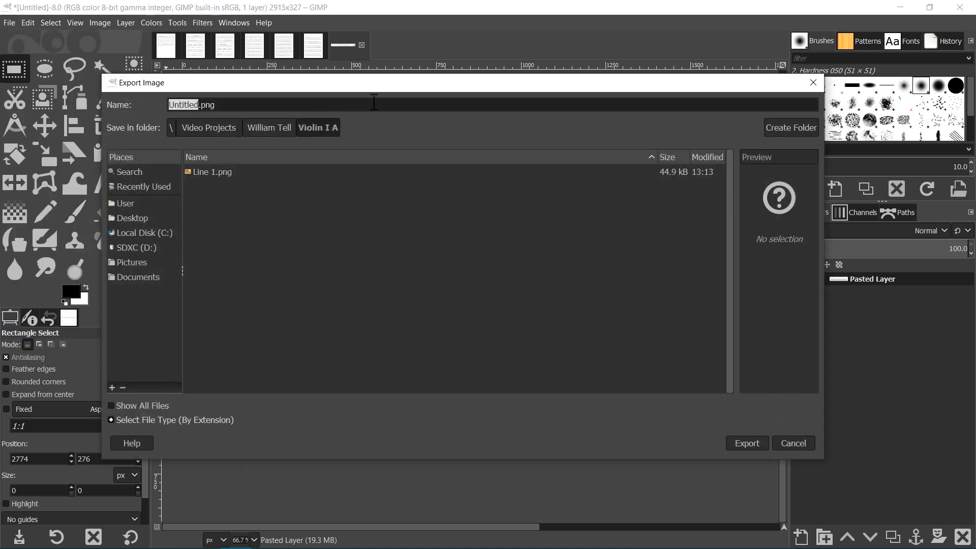
{"action": "type", "text": "Line 2"}
{"action": "left_click", "coordinate": [759, 442]}
{"action": "left_click", "coordinate": [514, 410]}
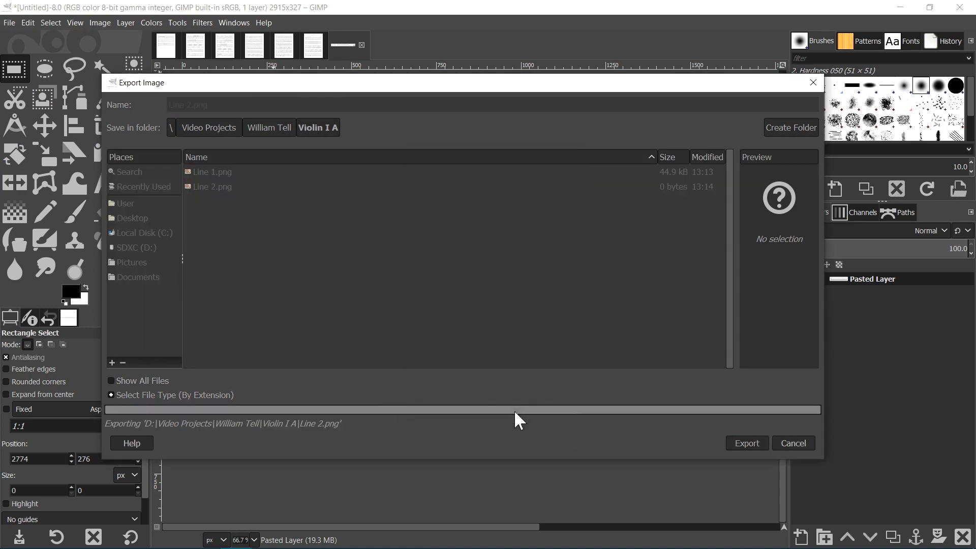
{"action": "left_click", "coordinate": [362, 46]}
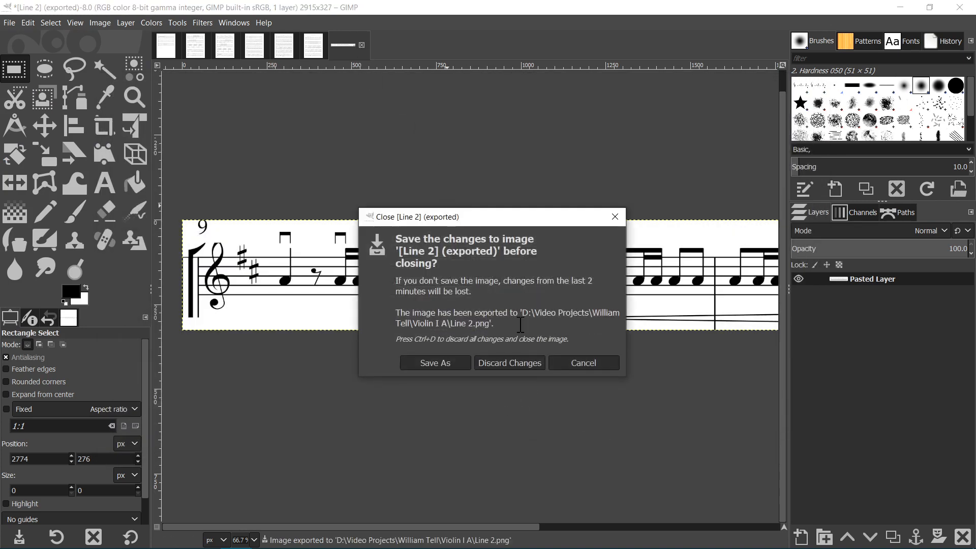
{"action": "left_click", "coordinate": [514, 362]}
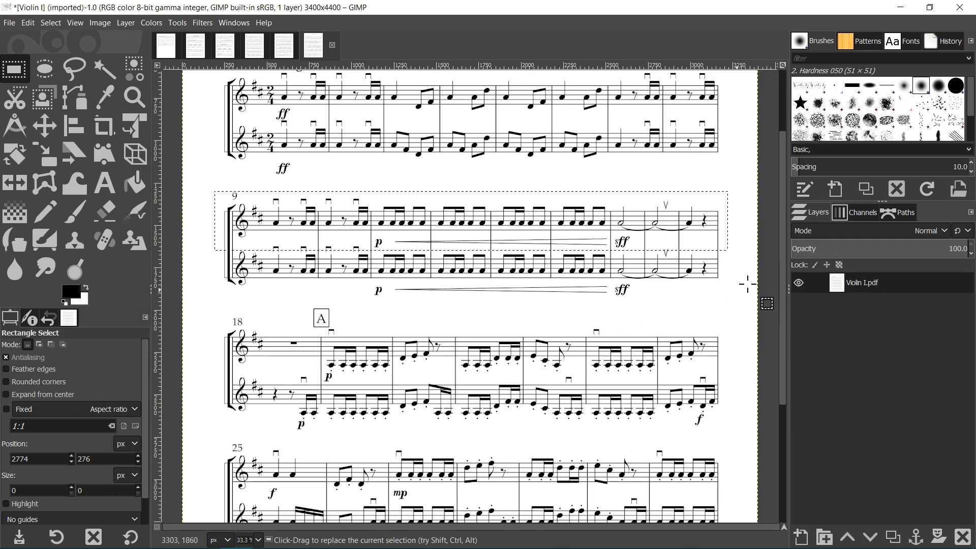
Step: Select the upper staff of the measure 18 system with rehearsal mark A, about 3009 × 450 px, and copy it
{"action": "left_click_drag", "start_coordinate": [782, 264], "coordinate": [780, 303]}
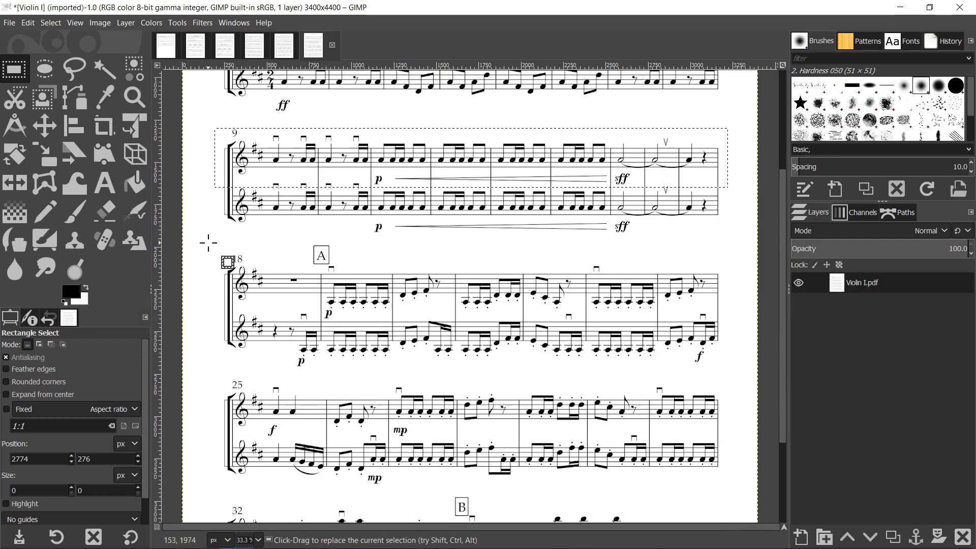
{"action": "left_click_drag", "start_coordinate": [214, 244], "coordinate": [725, 319]}
{"action": "left_click_drag", "start_coordinate": [725, 320], "coordinate": [725, 321]}
{"action": "key", "text": "ctrl+c"}
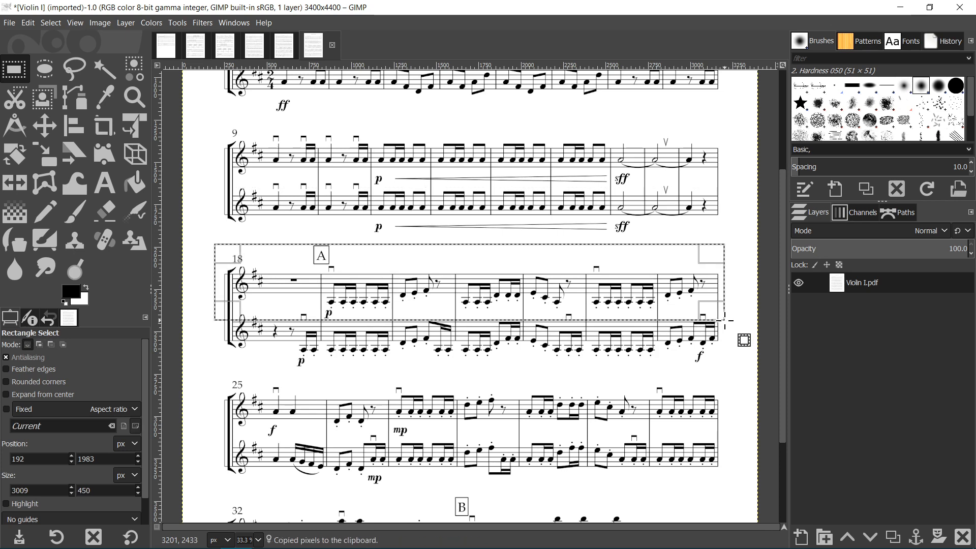
Step: Paste the copied staff as a new image and delete the lower-staff remnants right of the p dynamic, including an area about 1490 × 194 px
{"action": "key", "text": "ctrl+shift+v"}
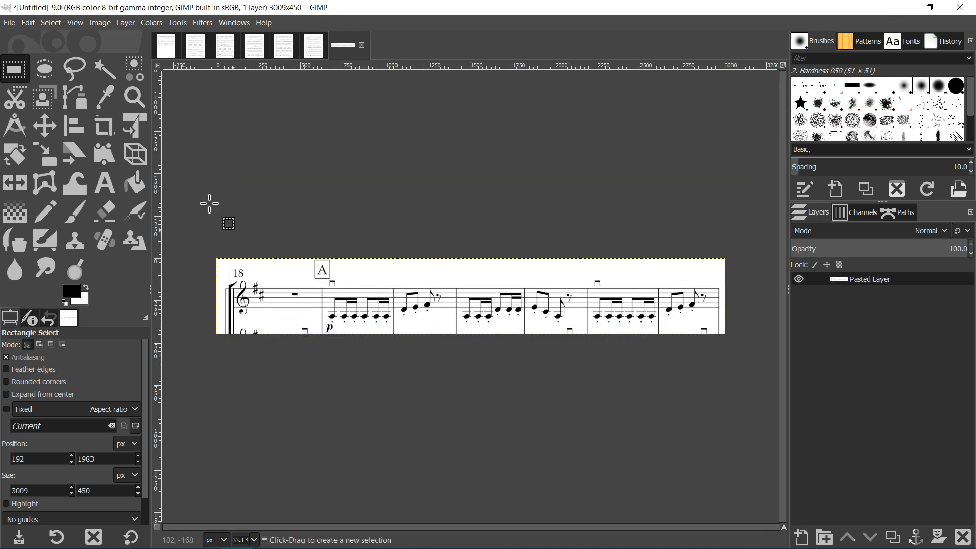
{"action": "key", "text": "z"}
{"action": "left_click", "coordinate": [320, 307]}
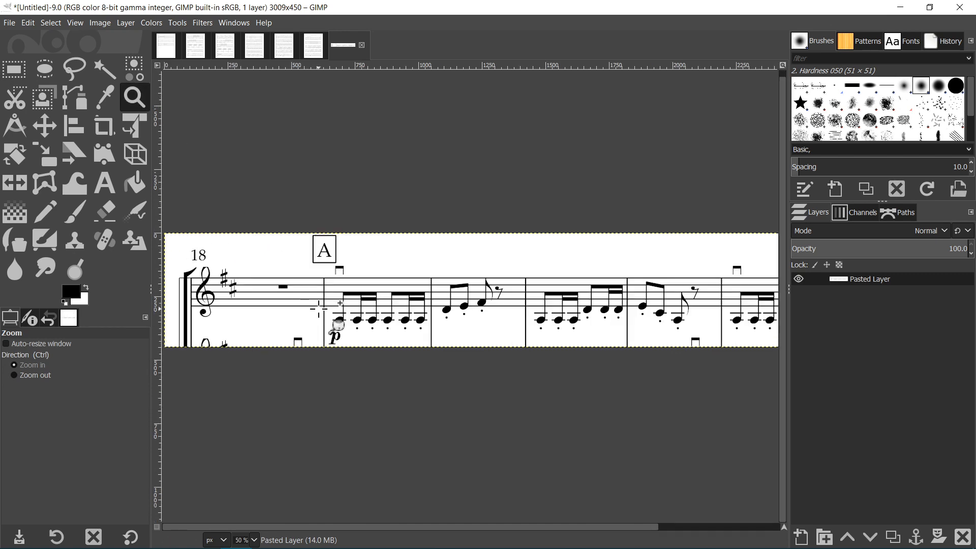
{"action": "left_click", "coordinate": [15, 68]}
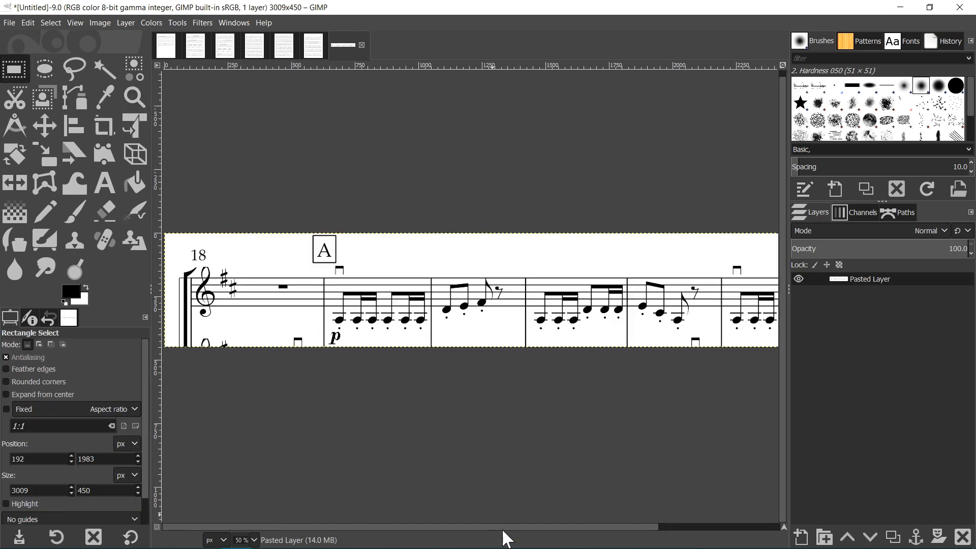
{"action": "left_click_drag", "start_coordinate": [503, 531], "coordinate": [700, 534]}
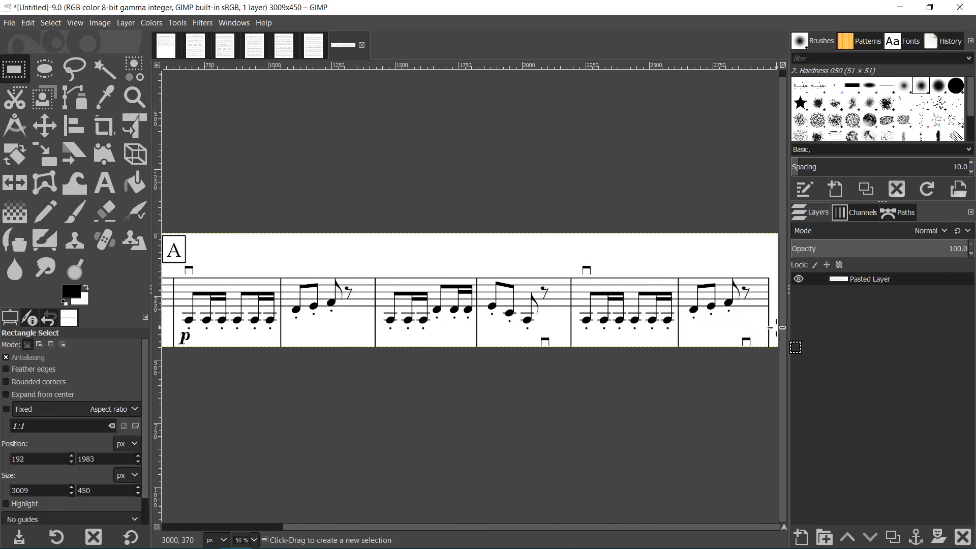
{"action": "left_click_drag", "start_coordinate": [773, 331], "coordinate": [234, 381]}
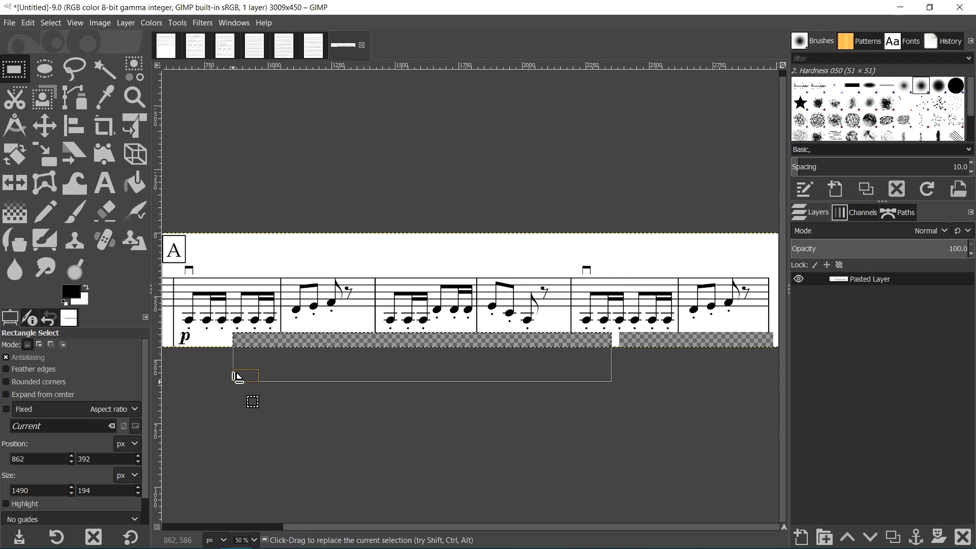
Step: Delete the lower-staff remnants left of the p dynamic below the measure 18 clef, and clear the selection
{"action": "scroll", "coordinate": [519, 527], "scroll_direction": "left", "scroll_amount": 5}
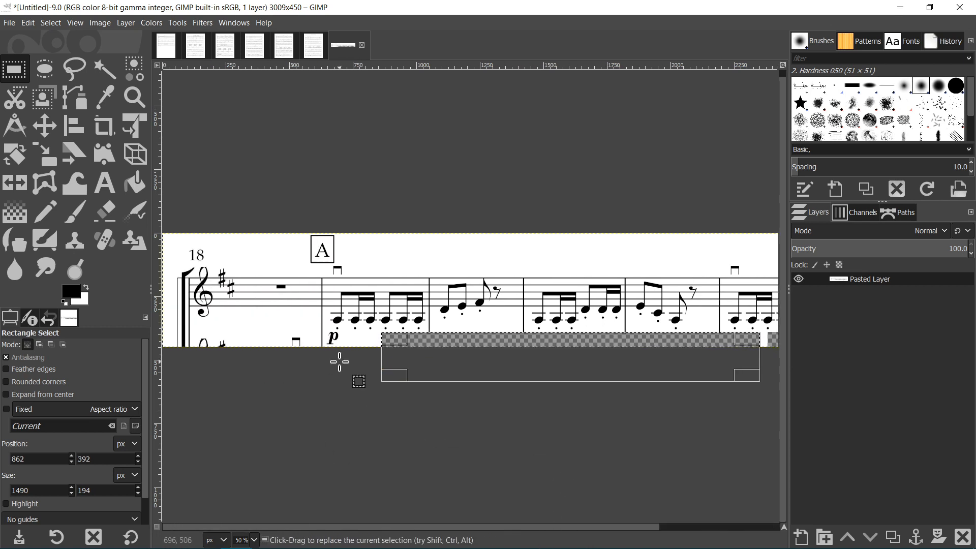
{"action": "left_click_drag", "start_coordinate": [327, 333], "coordinate": [157, 383]}
{"action": "key", "text": "Delete"}
{"action": "left_click", "coordinate": [436, 260]}
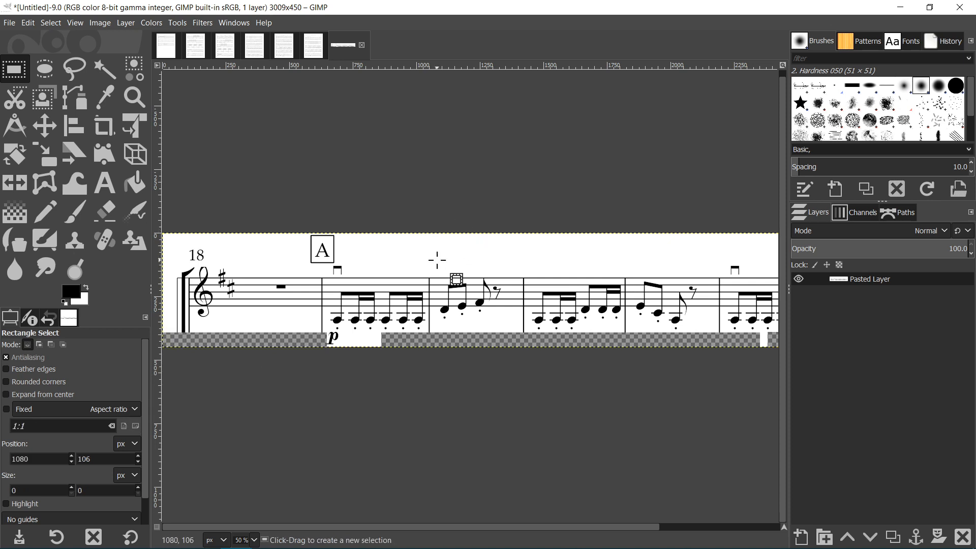
Step: Flatten the measure 18 staff image and crop it to its content
{"action": "left_click_drag", "start_coordinate": [407, 529], "coordinate": [447, 531]}
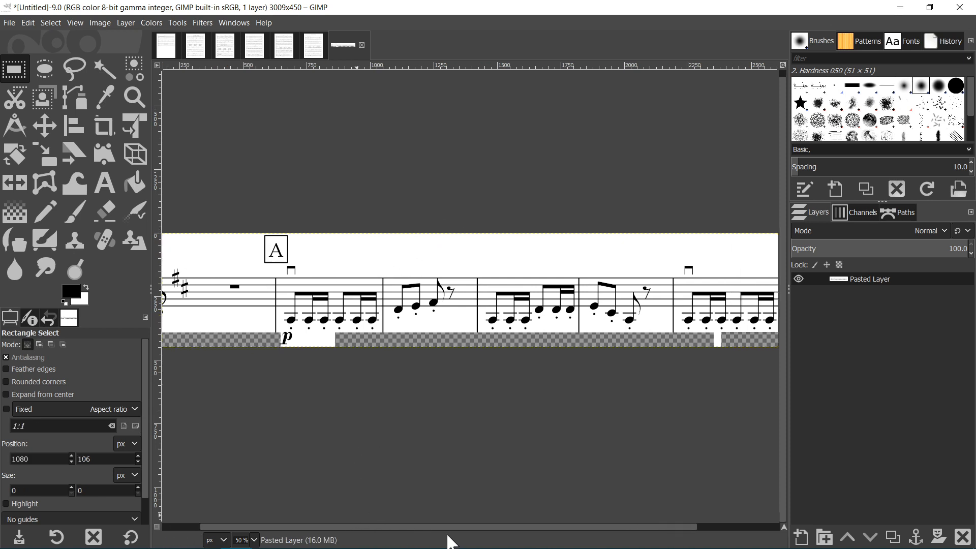
{"action": "left_click_drag", "start_coordinate": [575, 537], "coordinate": [752, 539]}
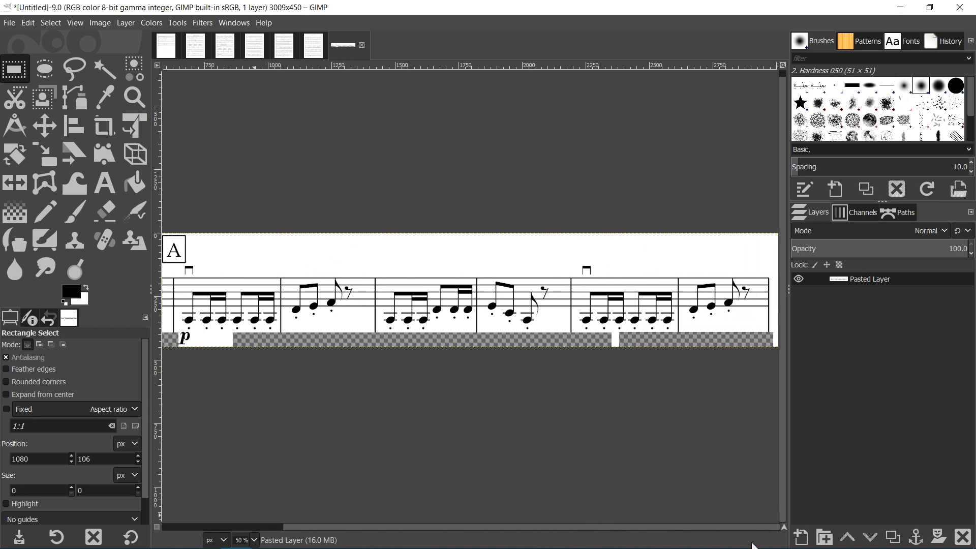
{"action": "left_click", "coordinate": [99, 22]}
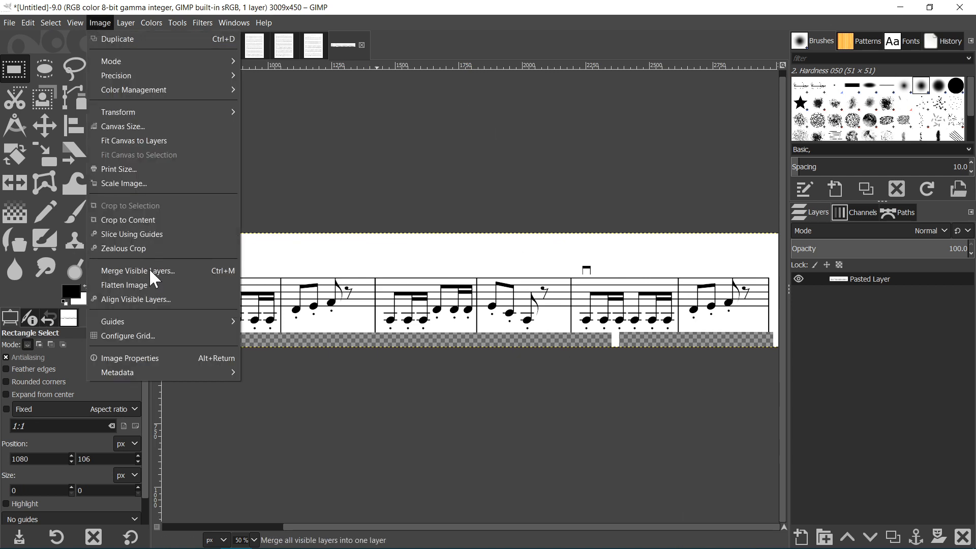
{"action": "left_click", "coordinate": [148, 287]}
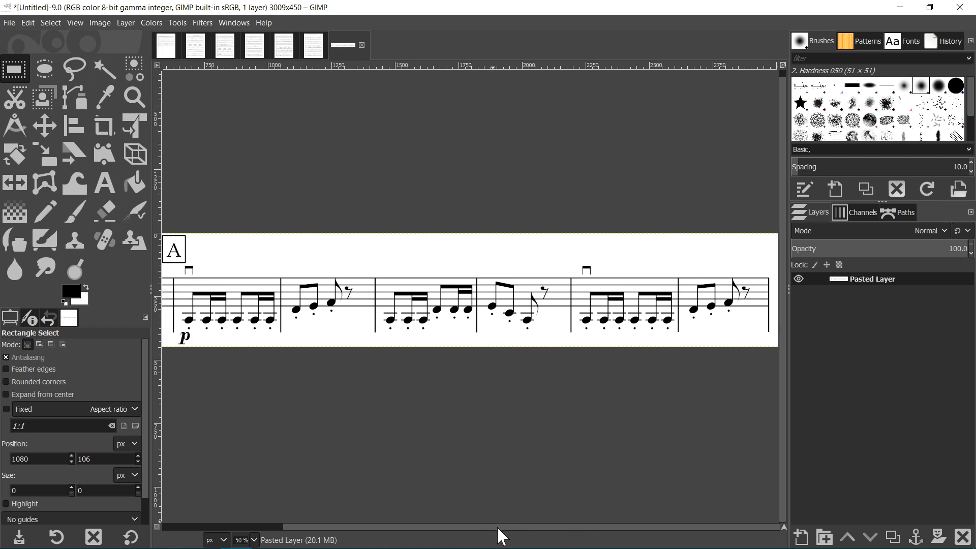
{"action": "left_click_drag", "start_coordinate": [501, 527], "coordinate": [336, 536]}
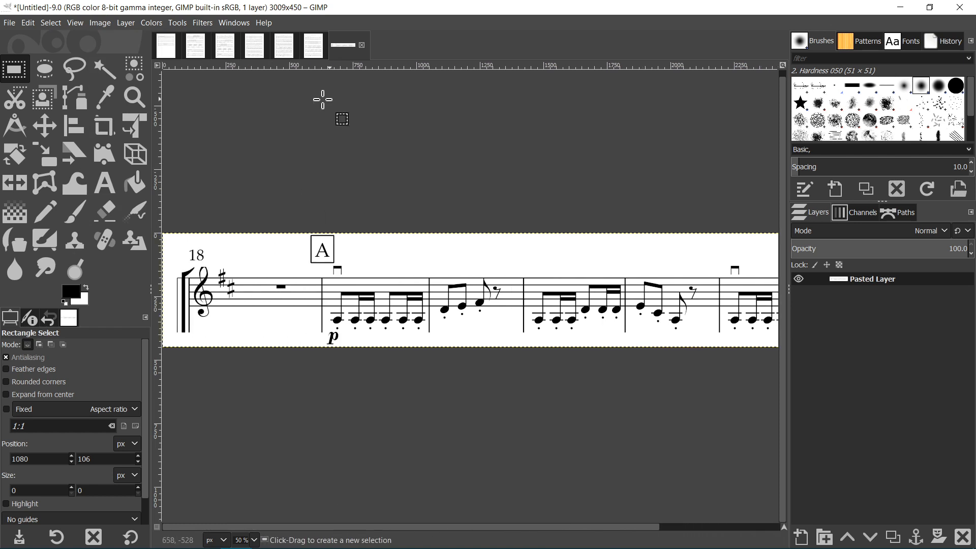
{"action": "left_click", "coordinate": [98, 22]}
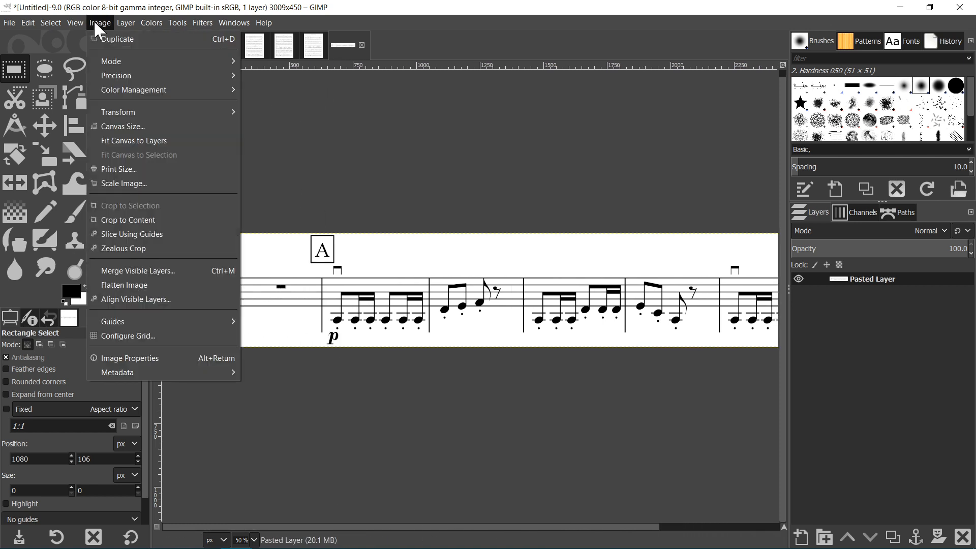
{"action": "left_click", "coordinate": [136, 220]}
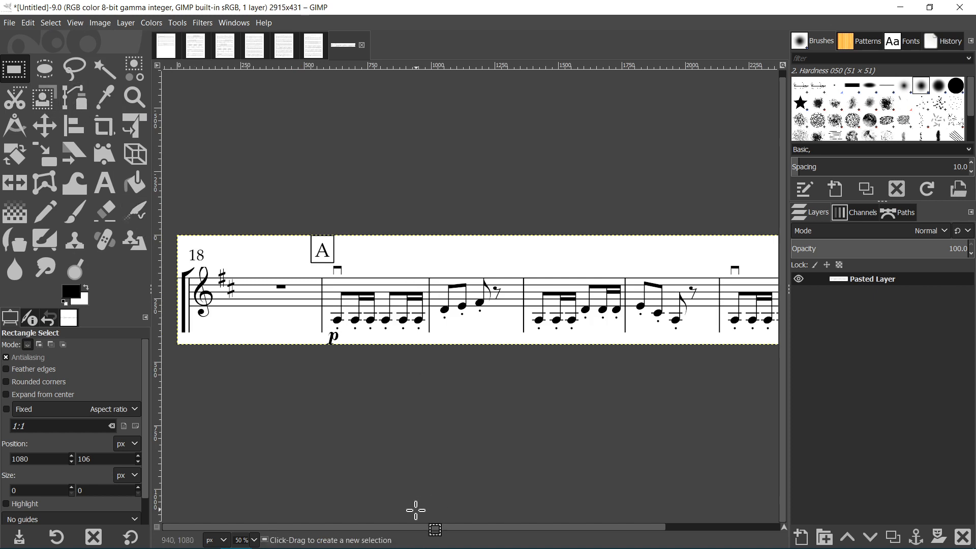
Step: Export the measure 18 staff image as Line 3.png to the Violin I A folder, and quit GIMP, discarding the unsaved changes
{"action": "left_click_drag", "start_coordinate": [409, 534], "coordinate": [643, 524]}
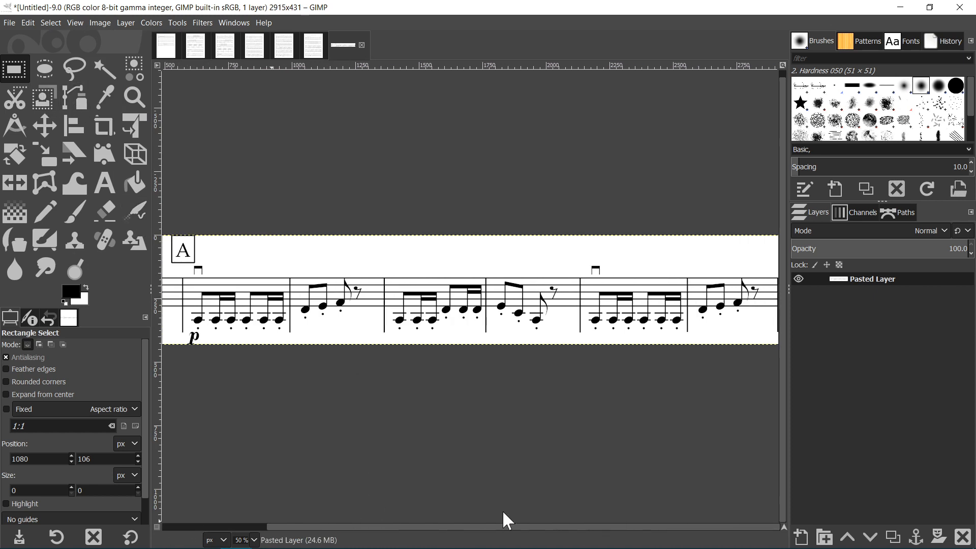
{"action": "left_click_drag", "start_coordinate": [504, 526], "coordinate": [383, 527]}
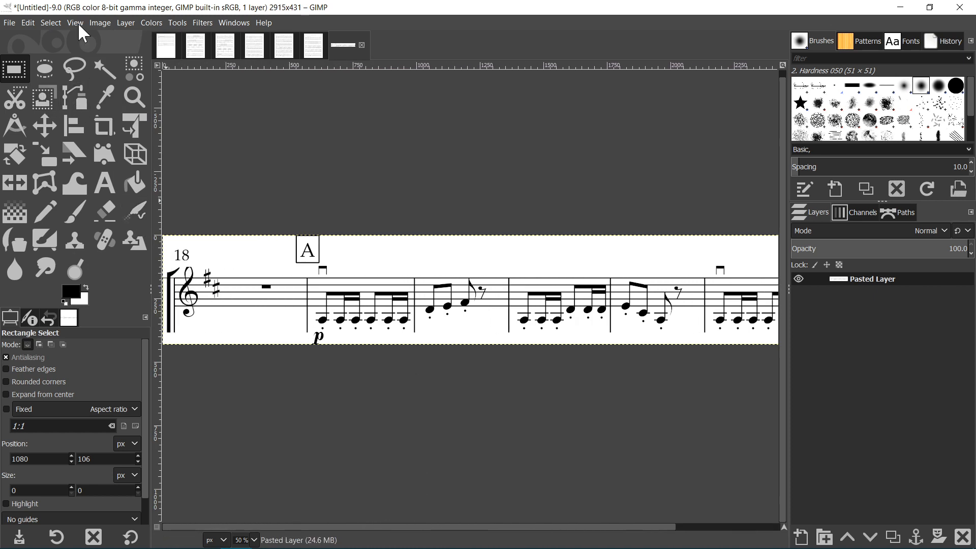
{"action": "left_click", "coordinate": [10, 23]}
{"action": "left_click", "coordinate": [53, 212]}
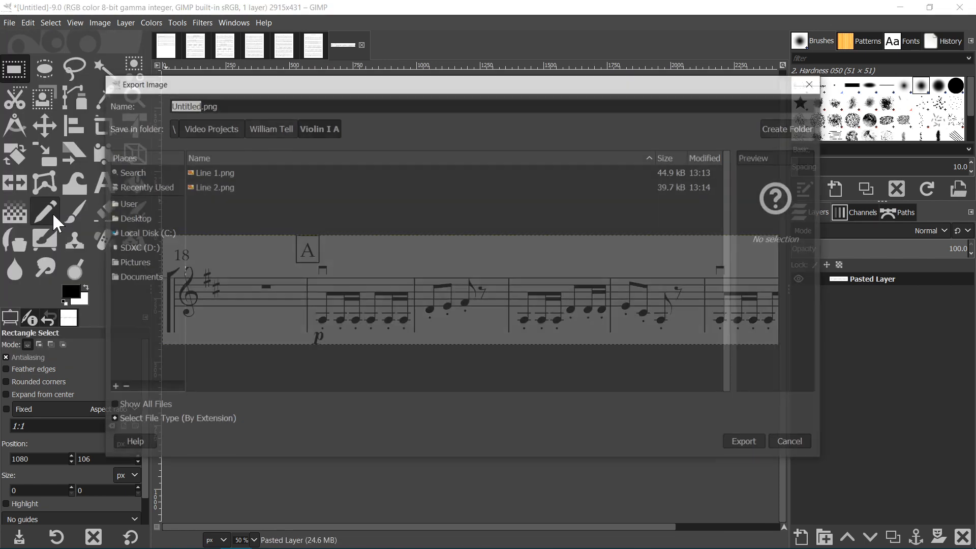
{"action": "type", "text": "Line 3"}
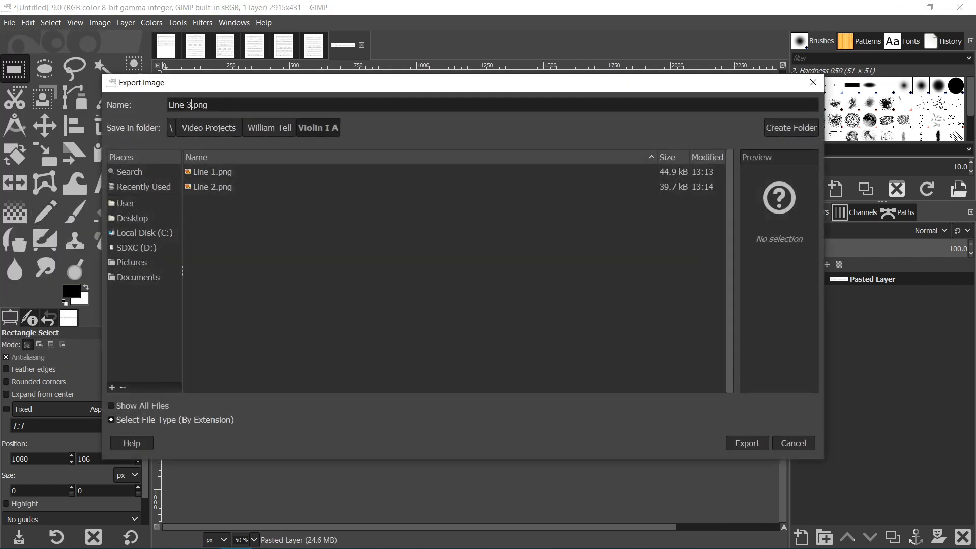
{"action": "left_click", "coordinate": [746, 443]}
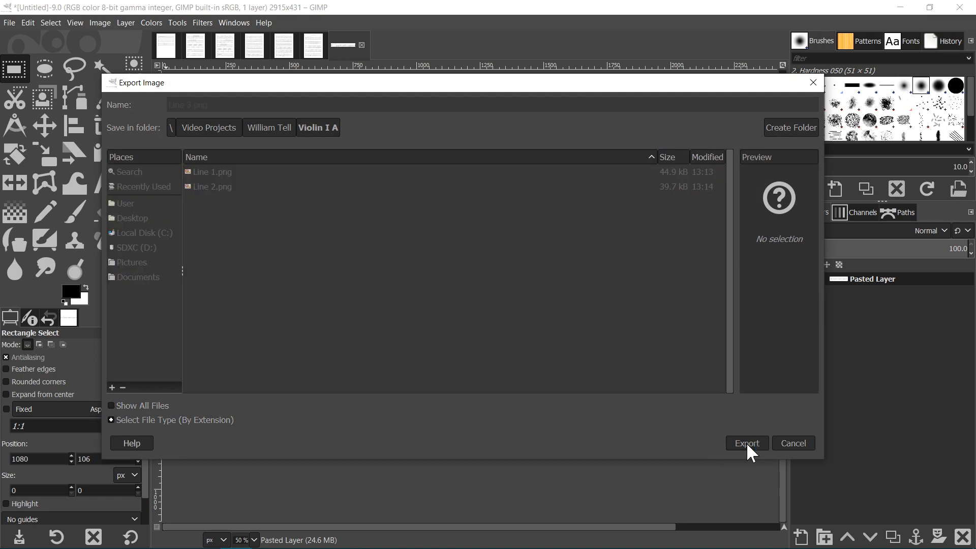
{"action": "left_click", "coordinate": [506, 410]}
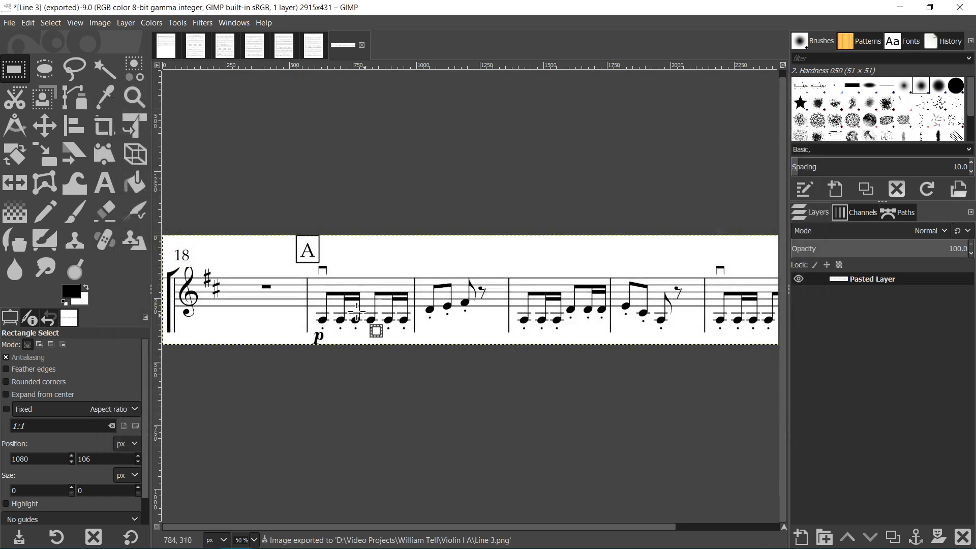
{"action": "left_click", "coordinate": [972, 9]}
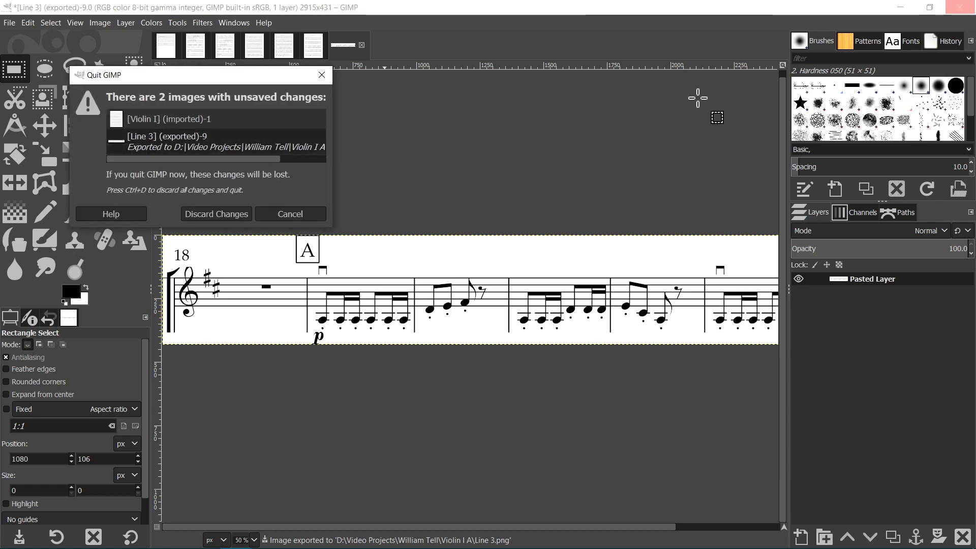
{"action": "left_click", "coordinate": [222, 211]}
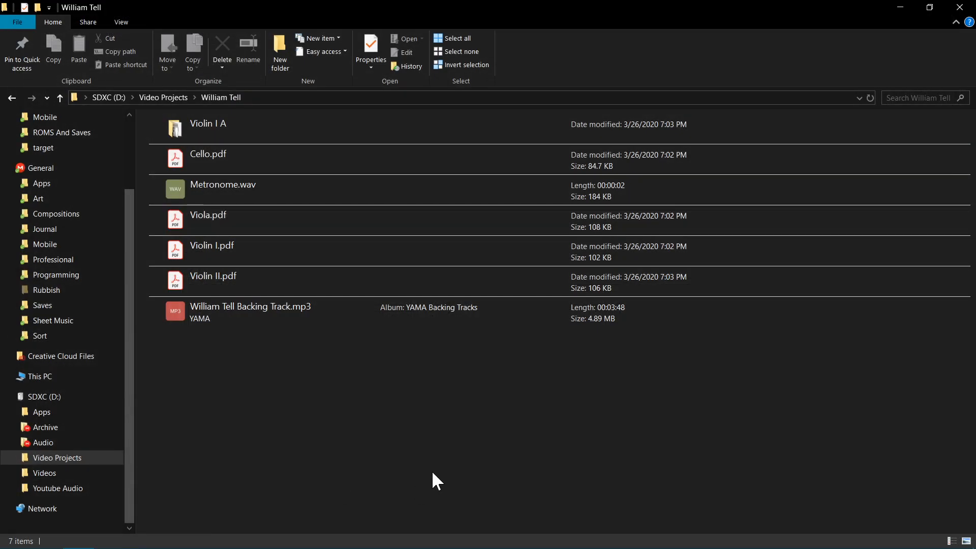
Step: Switch to HitFilm Express and open the settings for a new project
{"action": "mouse_move", "coordinate": [336, 548]}
{"action": "left_click", "coordinate": [236, 540]}
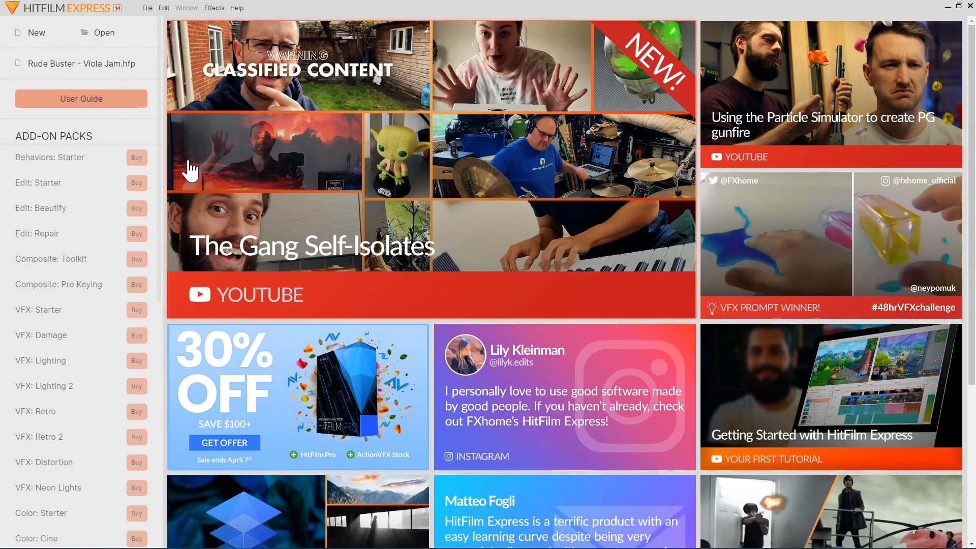
{"action": "left_click", "coordinate": [35, 33]}
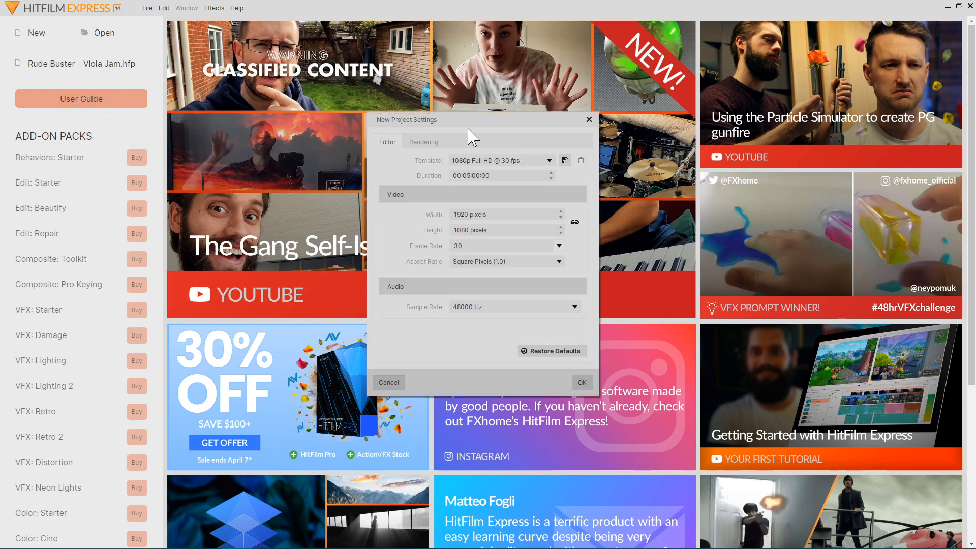
{"action": "left_click_drag", "start_coordinate": [460, 120], "coordinate": [406, 113]}
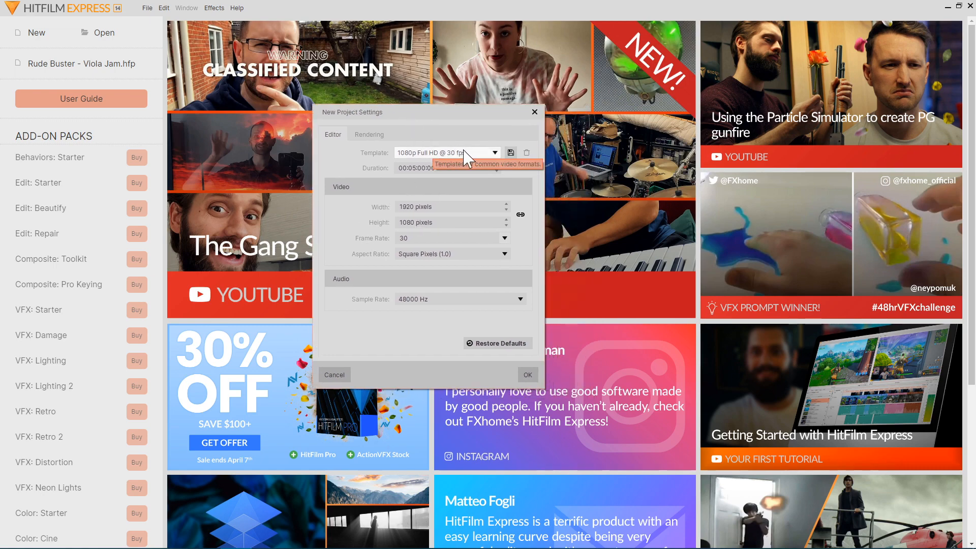
Step: Switch to File Explorer, open the Violin I A folder and check the frame rate in the file properties of Playing.mp4
{"action": "mouse_move", "coordinate": [263, 526]}
{"action": "mouse_move", "coordinate": [81, 537]}
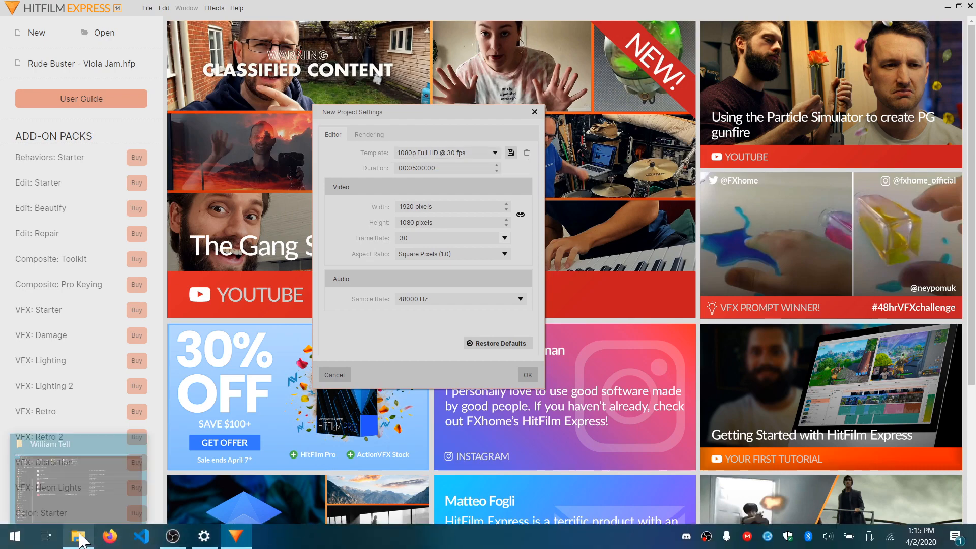
{"action": "left_click", "coordinate": [122, 511]}
{"action": "double_click", "coordinate": [341, 125]}
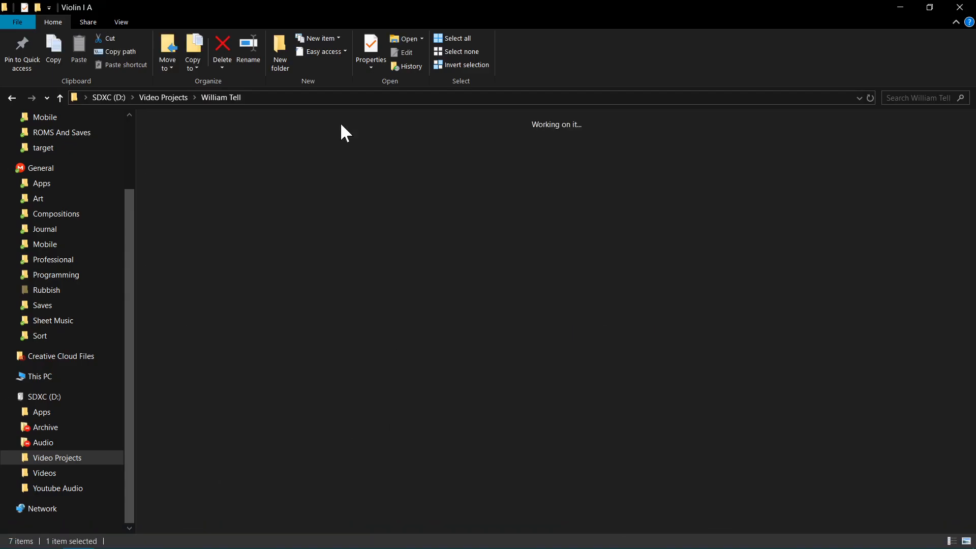
{"action": "left_click", "coordinate": [299, 251]}
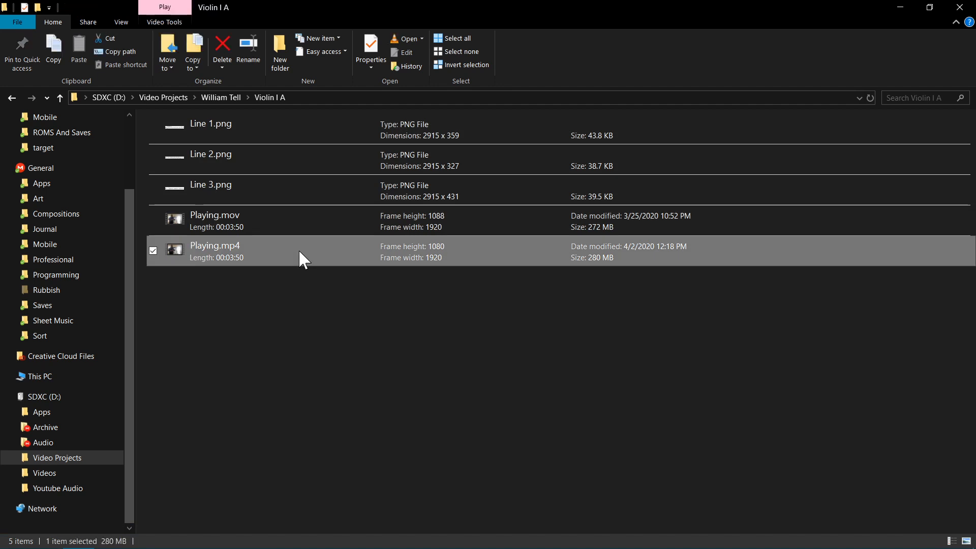
{"action": "right_click", "coordinate": [299, 251]}
{"action": "left_click", "coordinate": [230, 482]}
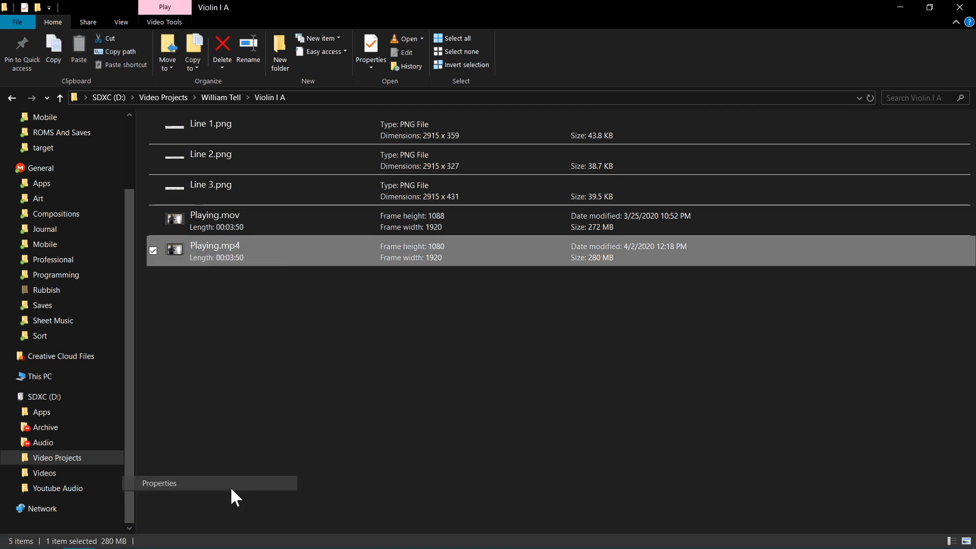
{"action": "left_click", "coordinate": [241, 187]}
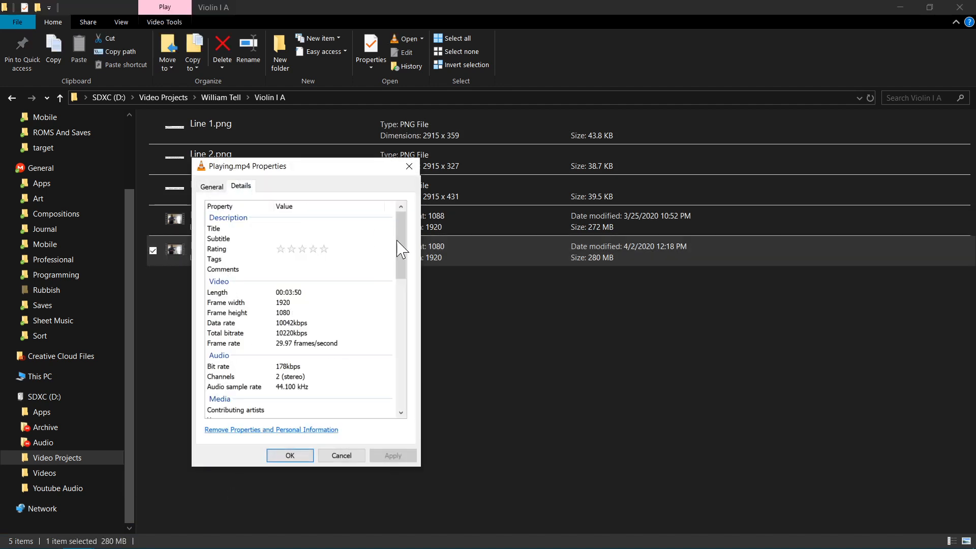
{"action": "left_click_drag", "start_coordinate": [406, 252], "coordinate": [403, 275]}
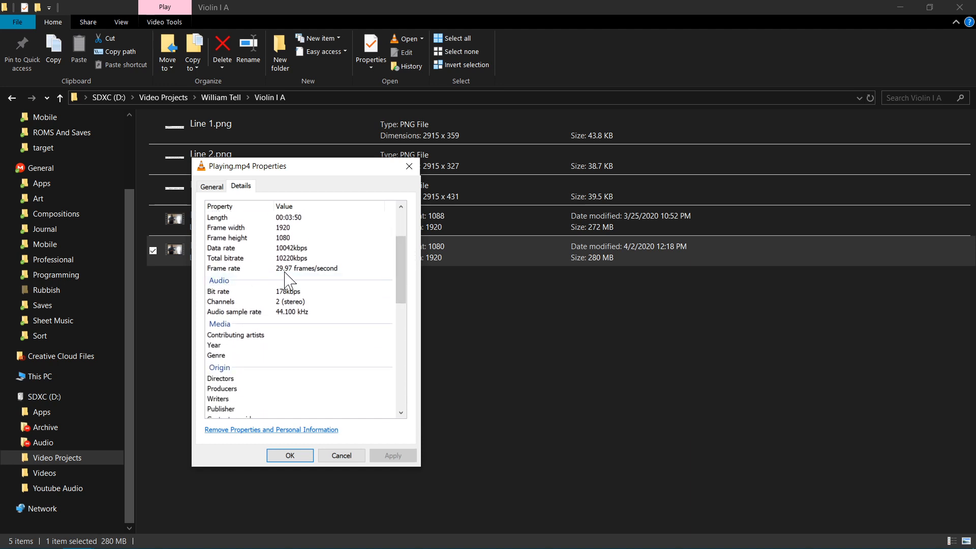
{"action": "left_click", "coordinate": [333, 454]}
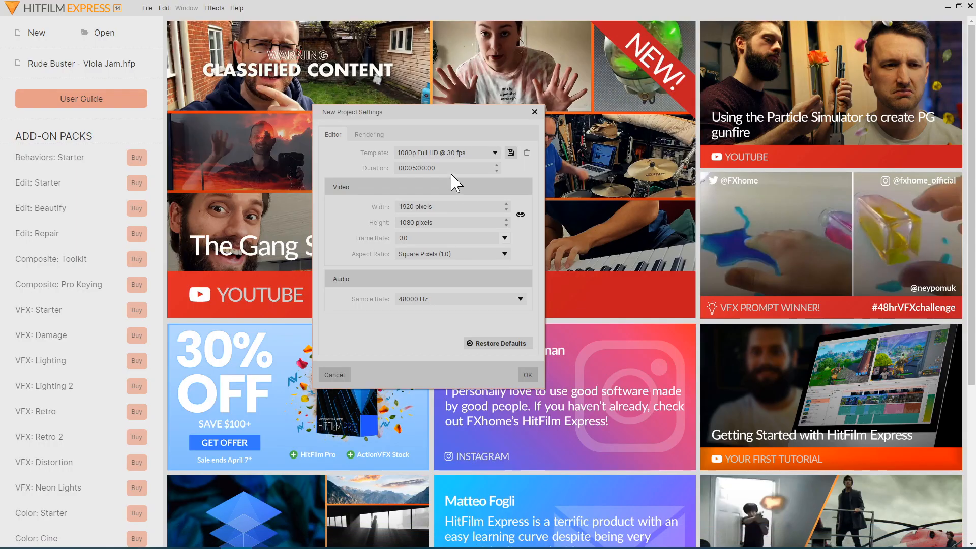
Step: Create the HitFilm project with the 1080p Full HD @ 29.97 fps template
{"action": "left_click", "coordinate": [471, 153]}
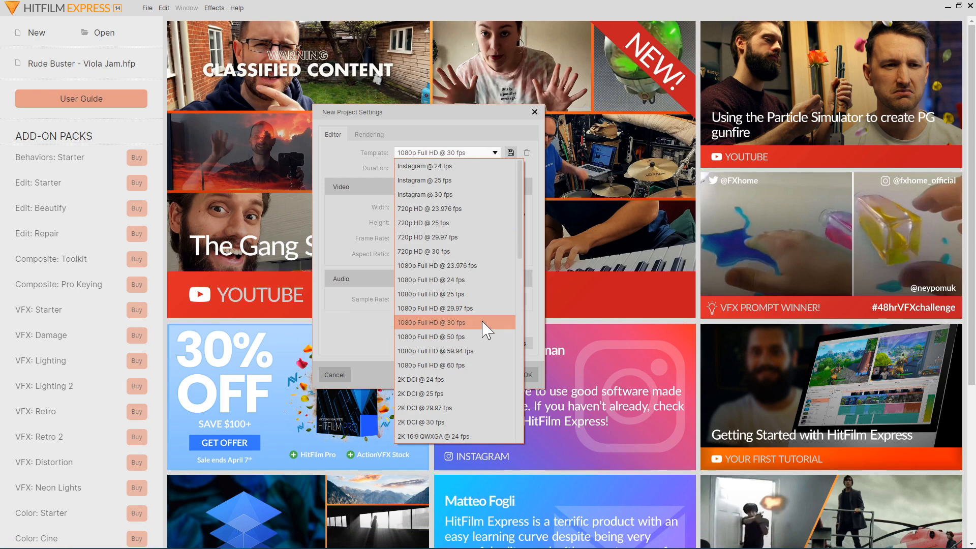
{"action": "left_click", "coordinate": [472, 308]}
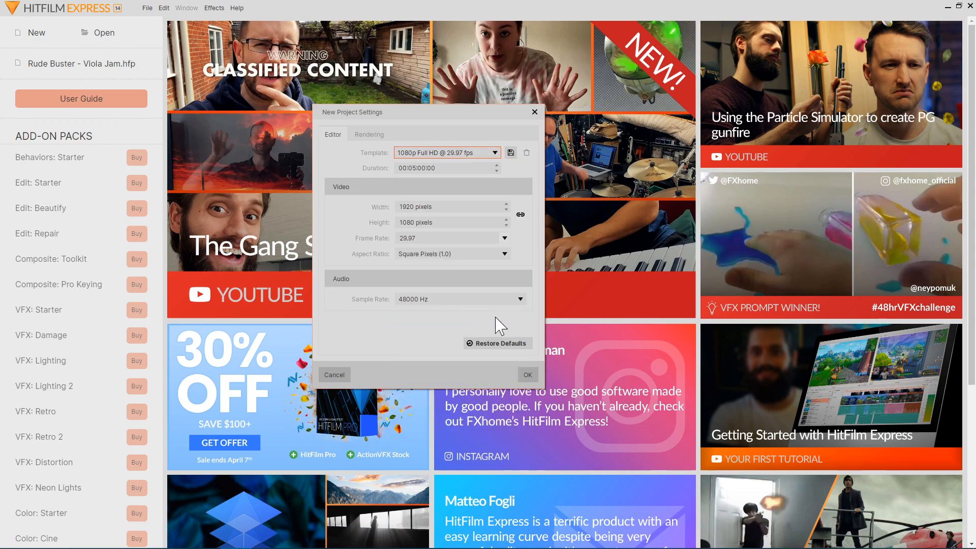
{"action": "left_click", "coordinate": [524, 376]}
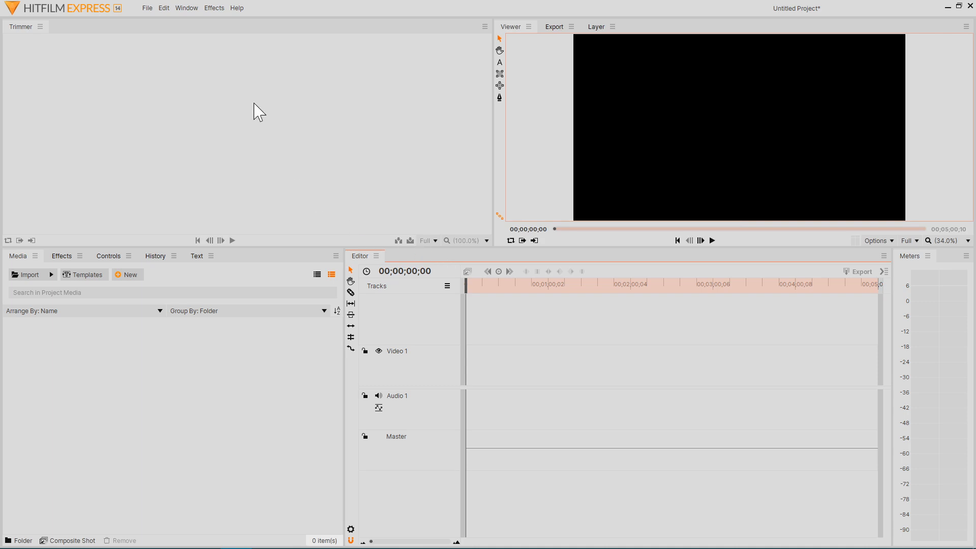
Step: Save the project as William Tell Violin I A in the Violin I A folder
{"action": "left_click", "coordinate": [148, 8]}
{"action": "left_click", "coordinate": [170, 80]}
{"action": "left_click_drag", "start_coordinate": [213, 13], "coordinate": [350, 119]}
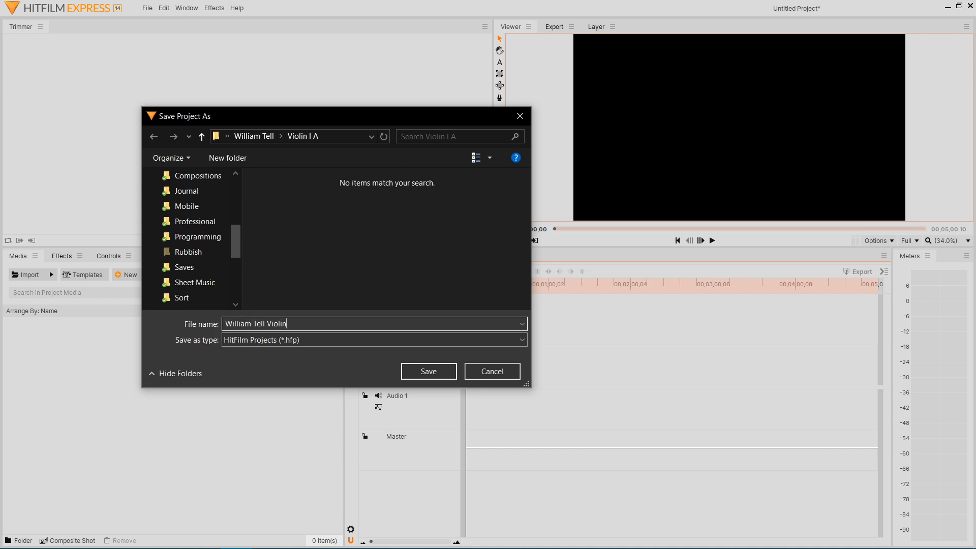
{"action": "left_click", "coordinate": [433, 375]}
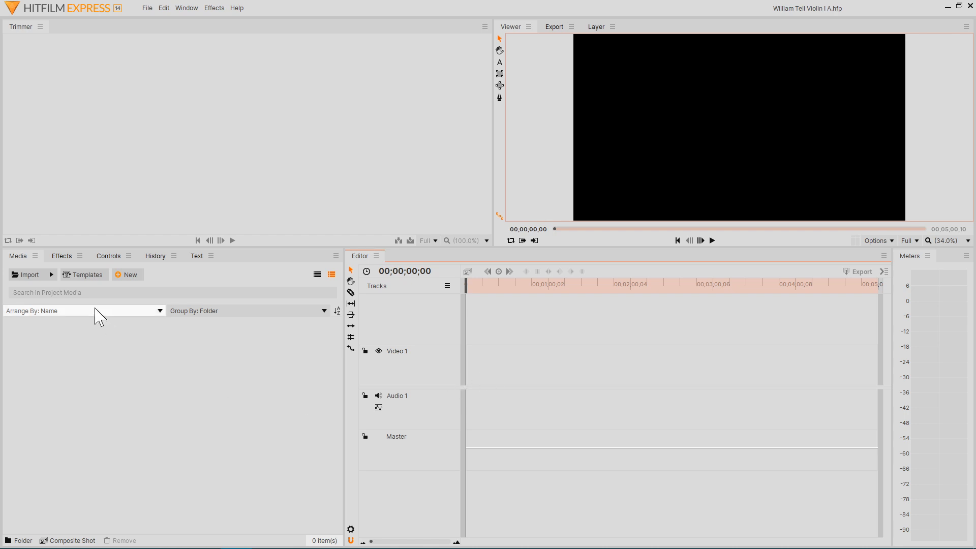
Step: Import Metronome.wav from the William Tell folder into the project media
{"action": "left_click", "coordinate": [22, 275]}
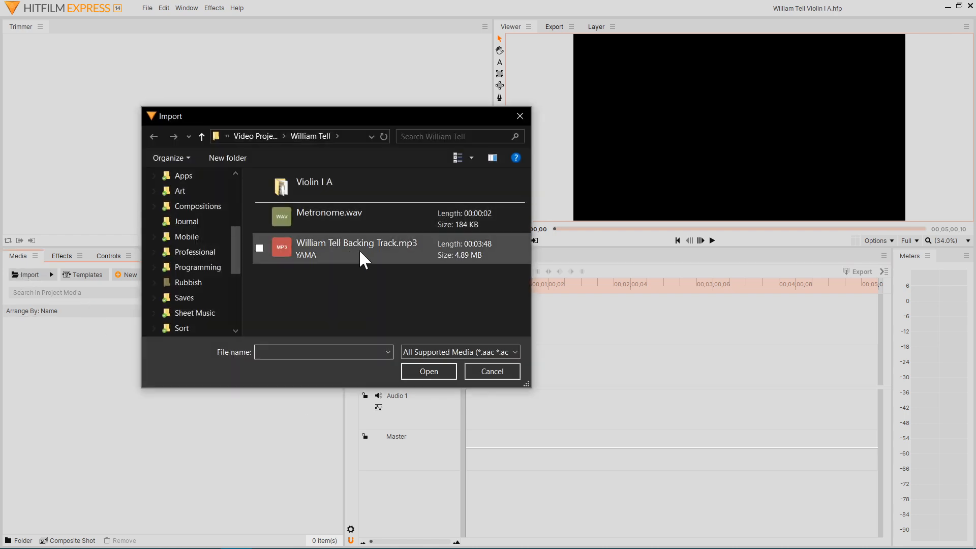
{"action": "left_click", "coordinate": [373, 225]}
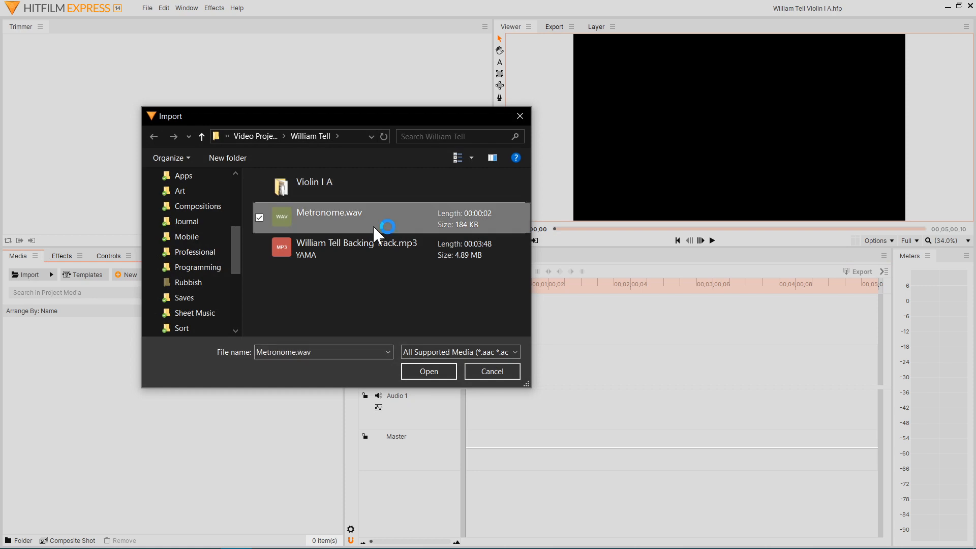
{"action": "left_click", "coordinate": [429, 367]}
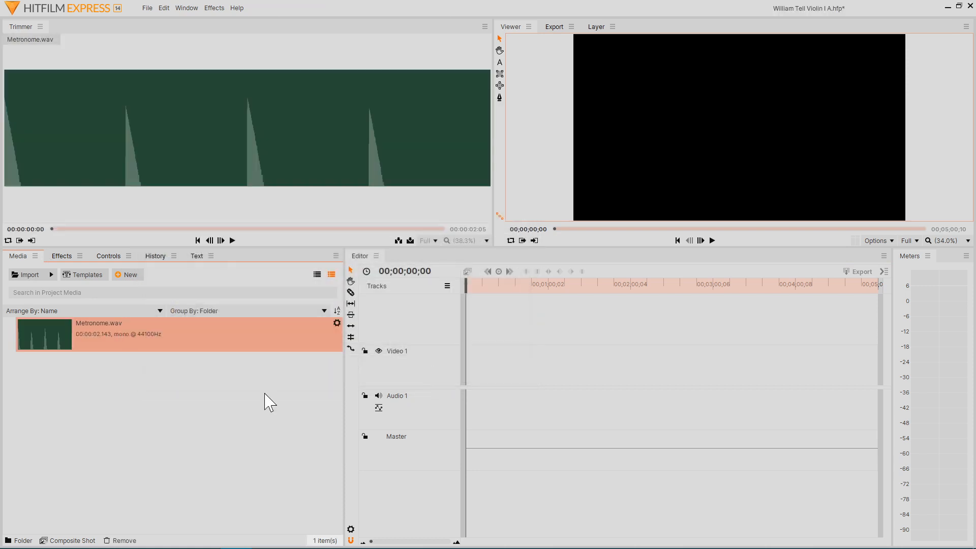
Step: Import Line 1.png, Line 2.png, Line 3.png and Playing.mp4 from the Violin I A folder
{"action": "left_click", "coordinate": [25, 275]}
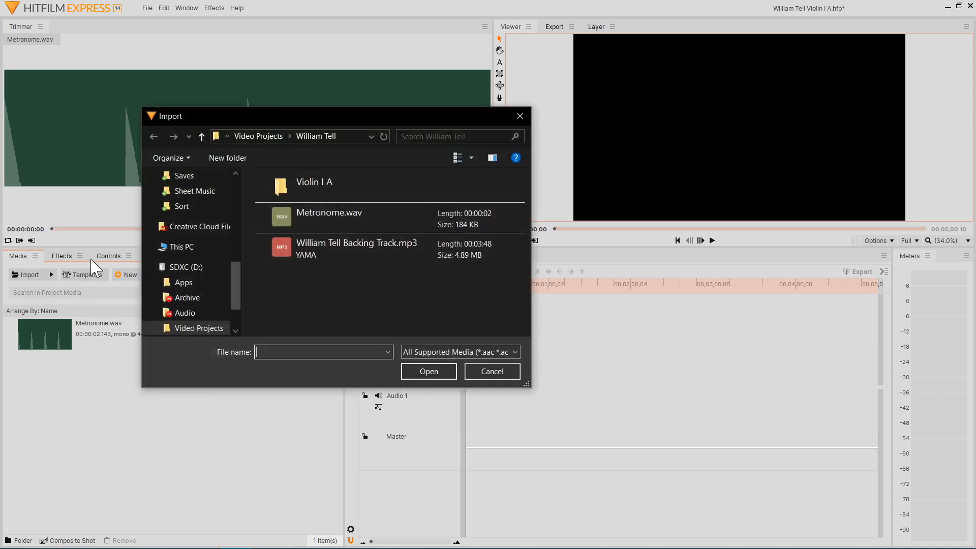
{"action": "double_click", "coordinate": [332, 201]}
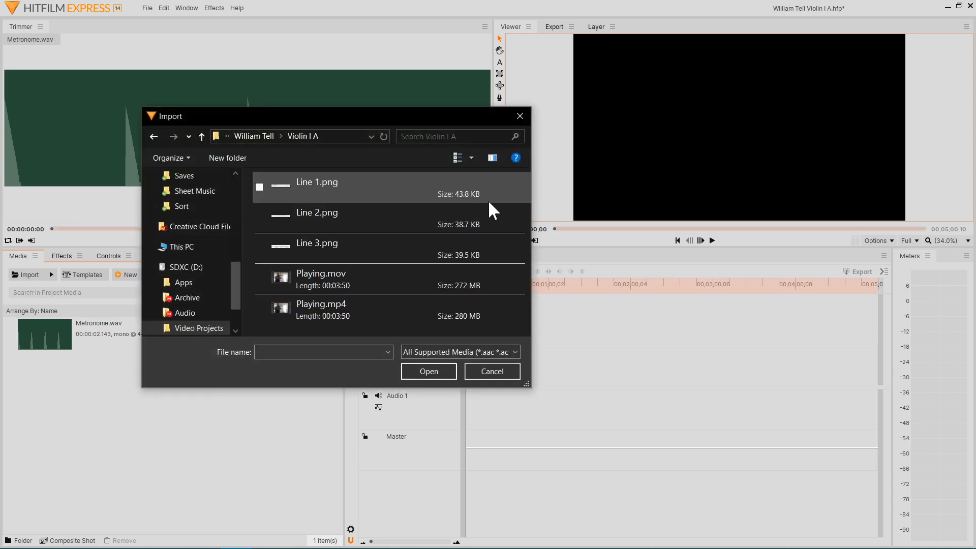
{"action": "left_click", "coordinate": [400, 190]}
{"action": "left_click", "coordinate": [367, 215], "text": "ctrl"}
{"action": "left_click", "coordinate": [349, 244], "text": "ctrl"}
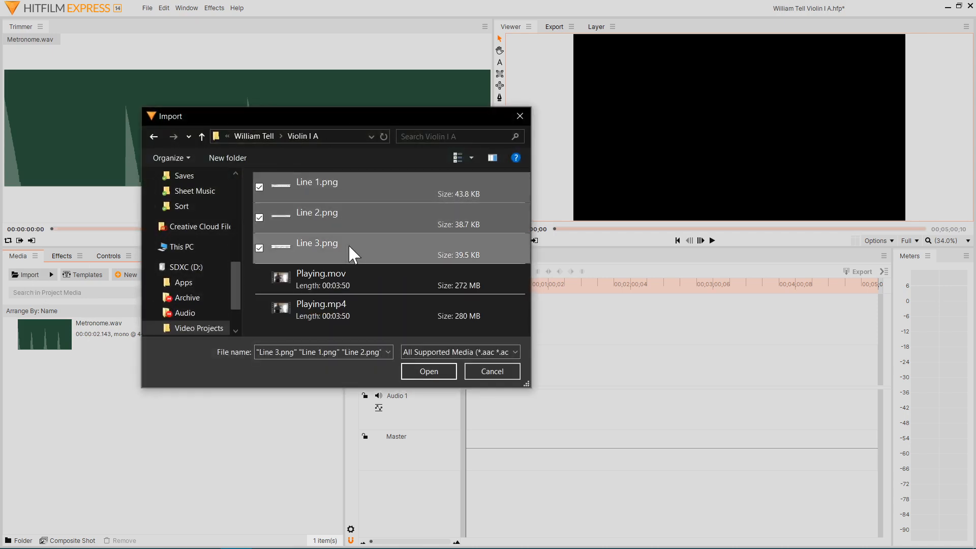
{"action": "left_click", "coordinate": [343, 313], "text": "ctrl"}
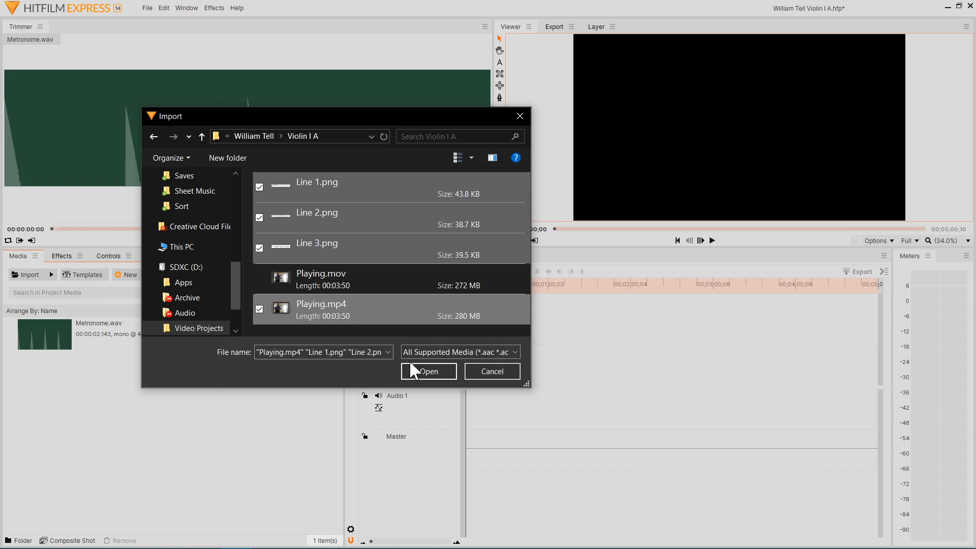
{"action": "left_click", "coordinate": [418, 372]}
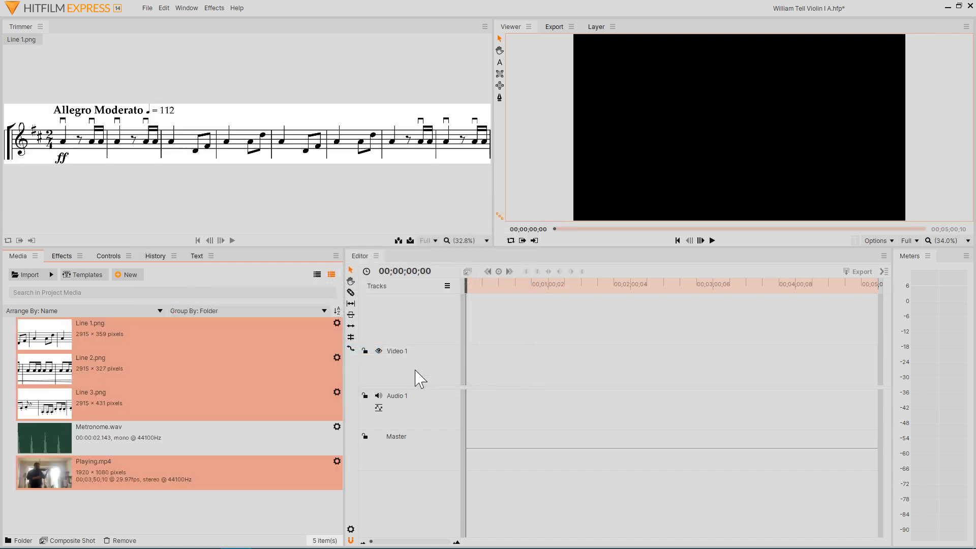
{"action": "left_click", "coordinate": [209, 516]}
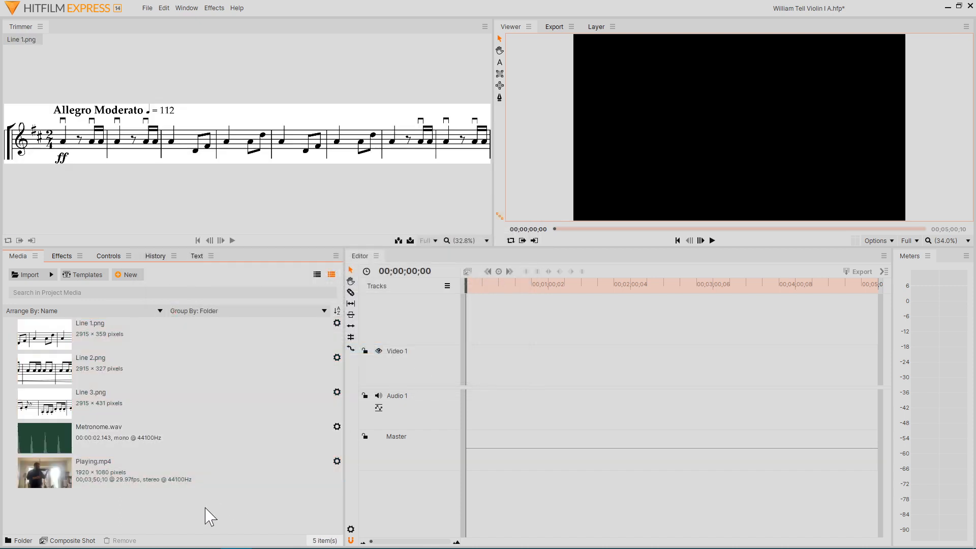
Step: Create a composite shot named Main with the 1080p Full HD @ 29.97 fps template and a duration of 00;05;30;00
{"action": "left_click", "coordinate": [147, 483]}
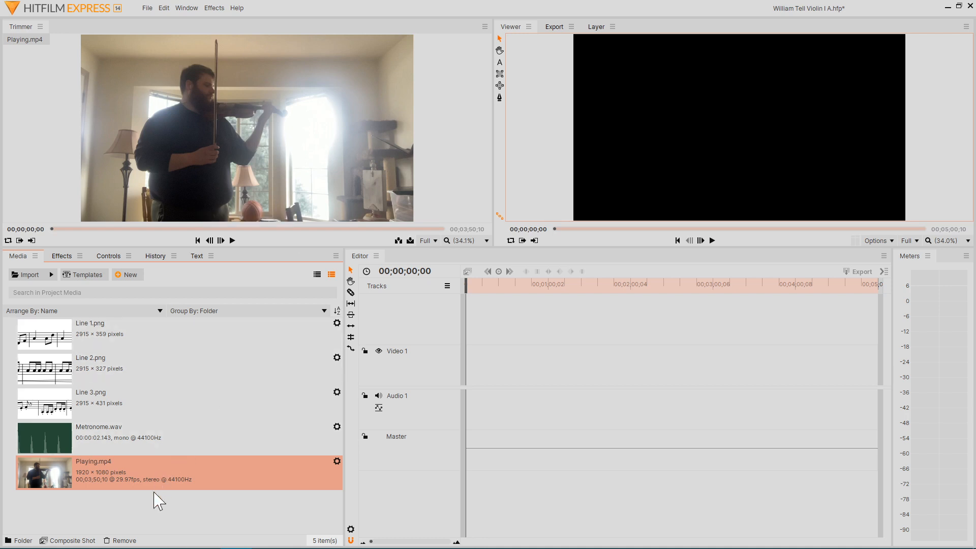
{"action": "left_click", "coordinate": [150, 522]}
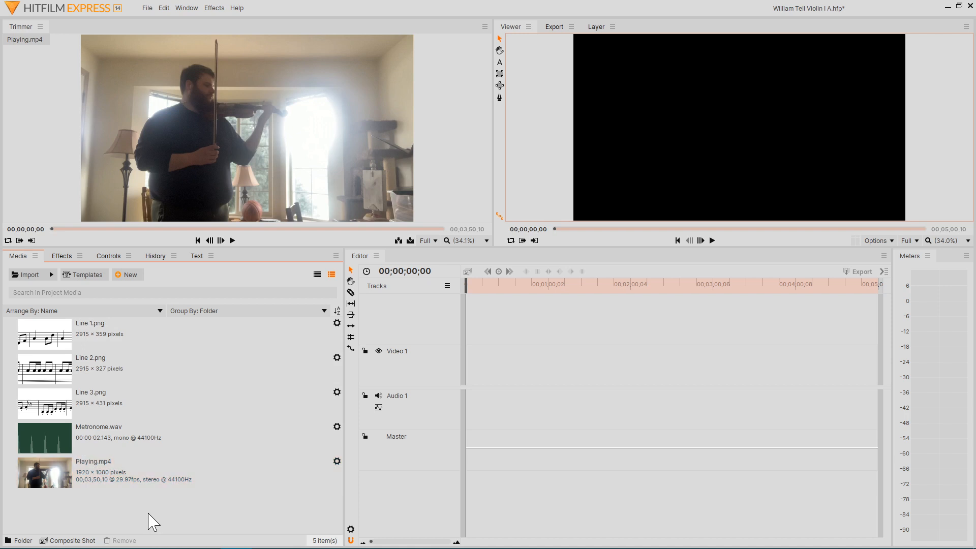
{"action": "right_click", "coordinate": [151, 522]}
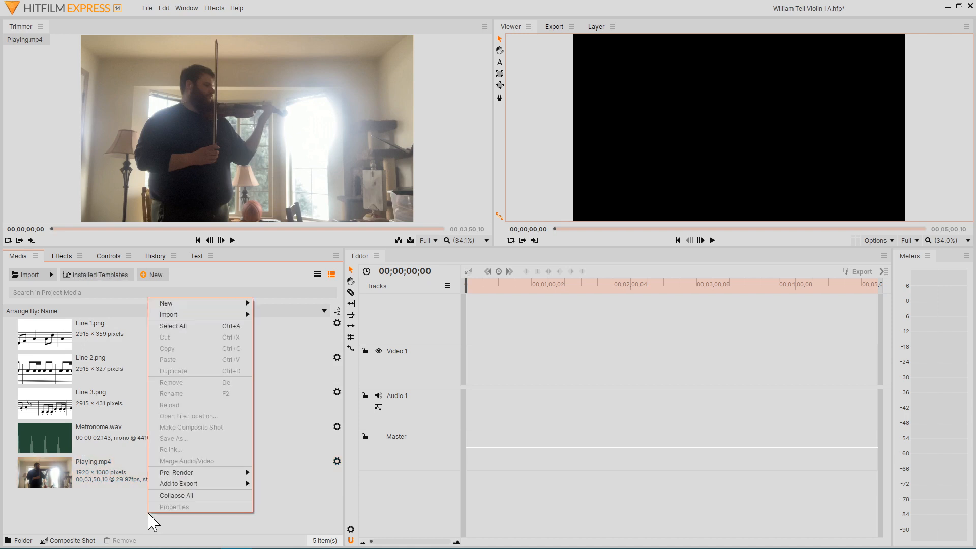
{"action": "mouse_move", "coordinate": [227, 305]}
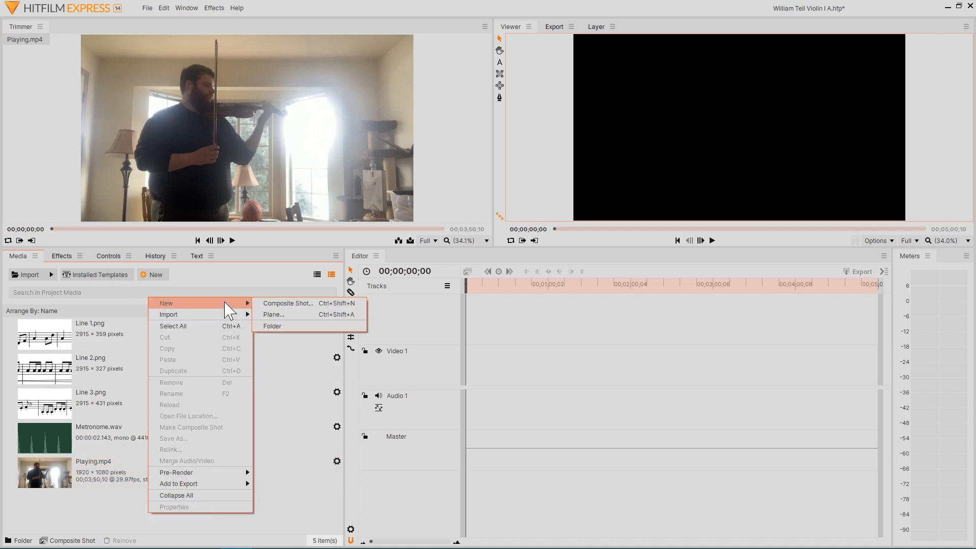
{"action": "left_click", "coordinate": [300, 304]}
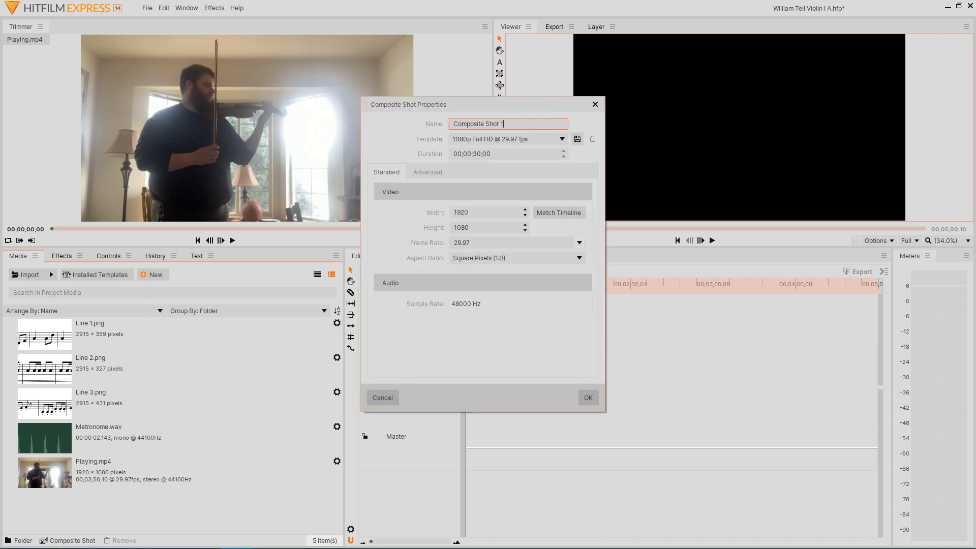
{"action": "key", "text": "ctrl+a"}
{"action": "type", "text": "Ma"}
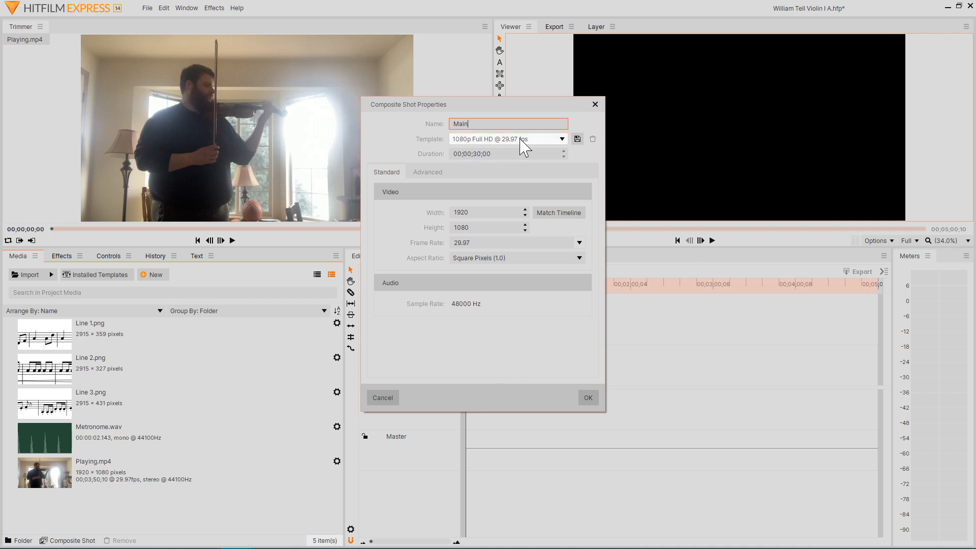
{"action": "left_click", "coordinate": [471, 153]}
{"action": "left_click", "coordinate": [492, 153]}
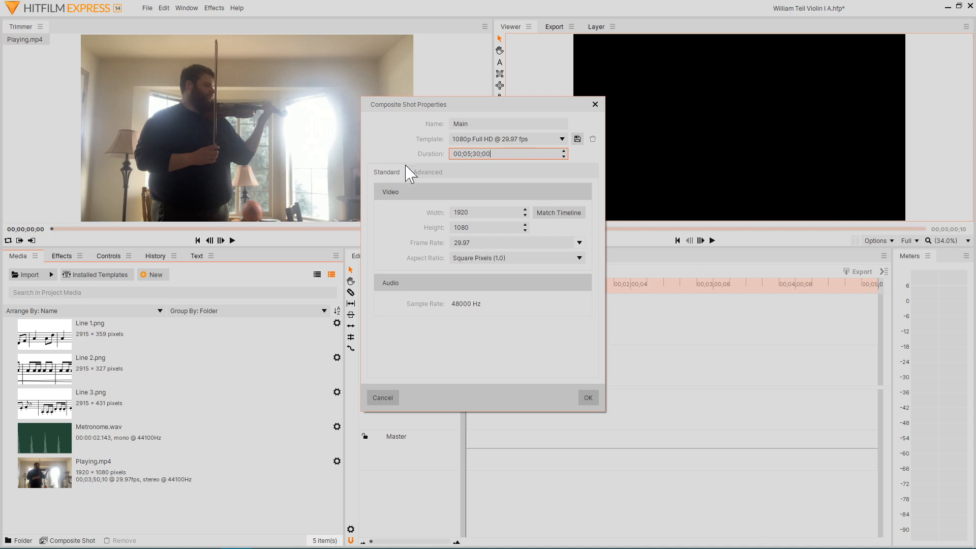
{"action": "left_click", "coordinate": [588, 398]}
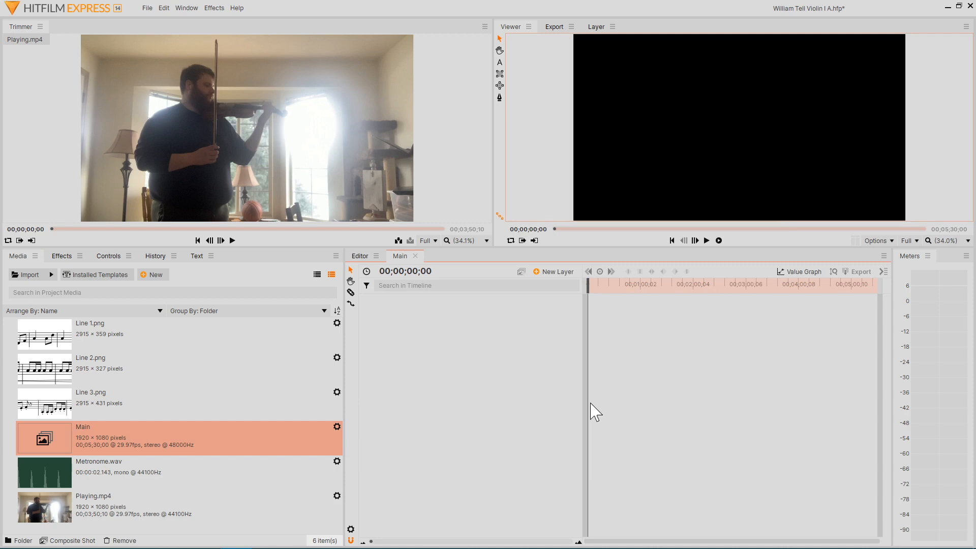
Step: Add Playing.mp4 as a layer at the start of the Main composite shot's timeline
{"action": "left_click", "coordinate": [168, 507]}
{"action": "left_click_drag", "start_coordinate": [168, 507], "coordinate": [590, 347]}
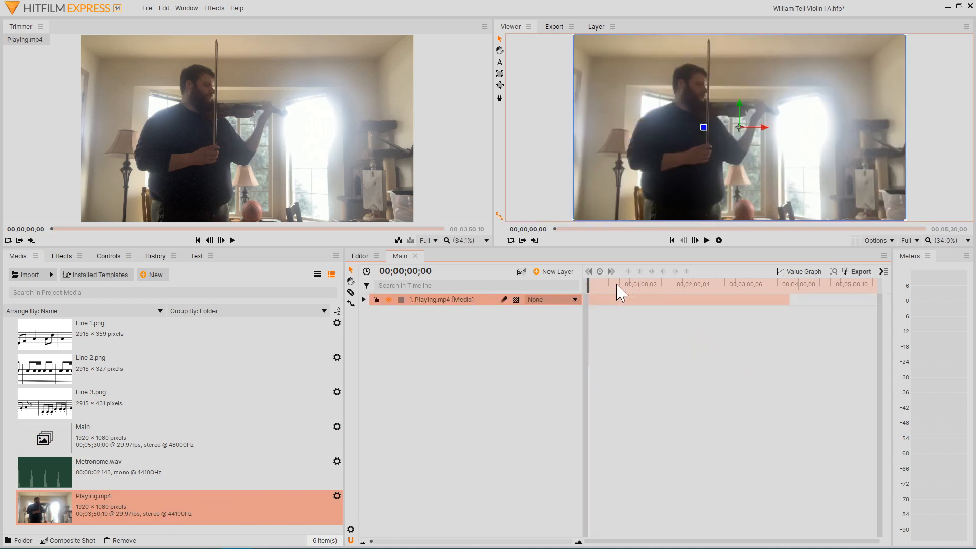
{"action": "left_click_drag", "start_coordinate": [590, 286], "coordinate": [547, 300]}
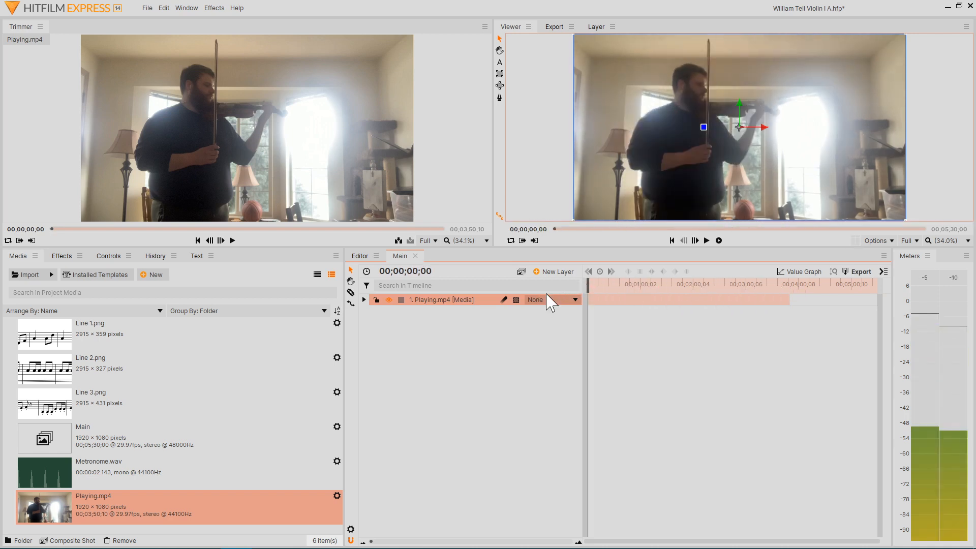
{"action": "left_click", "coordinate": [529, 389]}
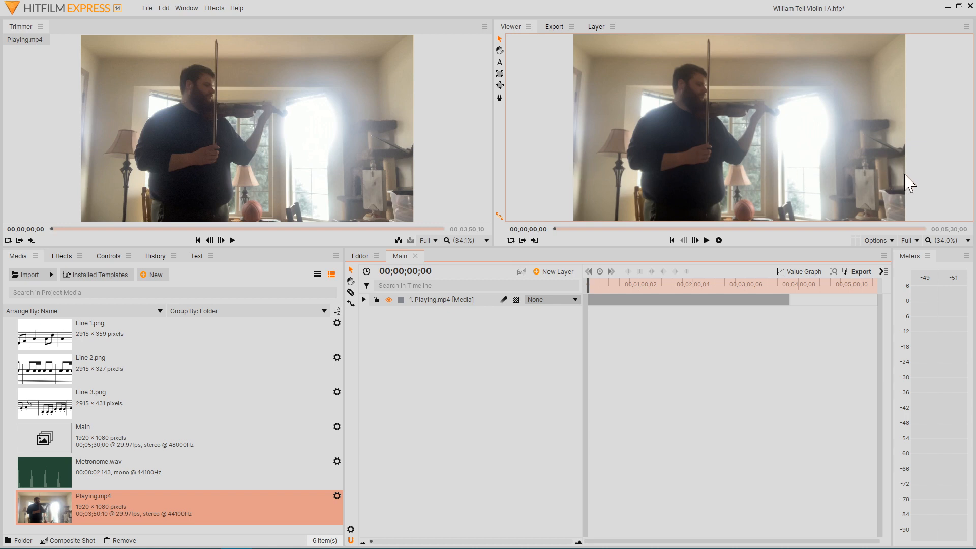
Step: Draw a rectangular mask on the Playing.mp4 layer and undo the extra second mask
{"action": "left_click", "coordinate": [501, 76]}
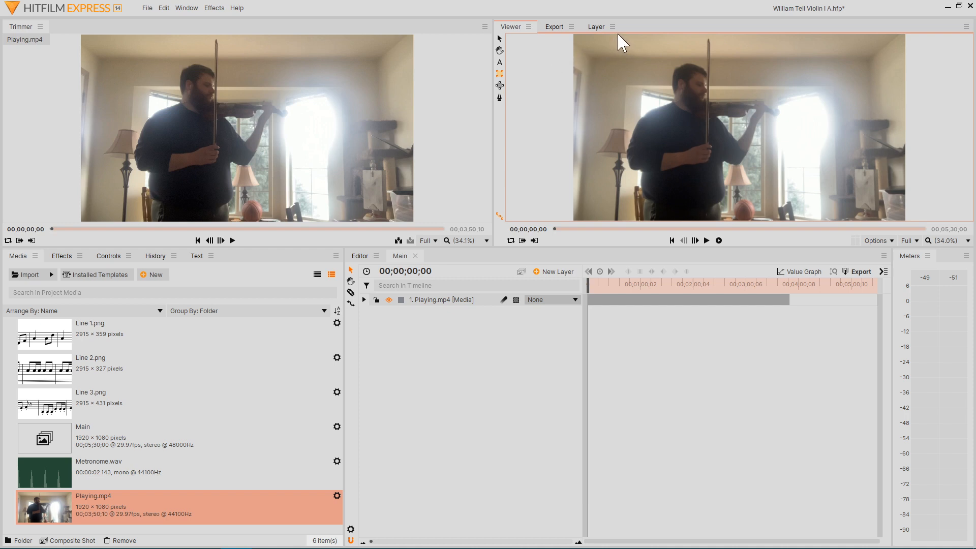
{"action": "left_click_drag", "start_coordinate": [615, 39], "coordinate": [675, 154]}
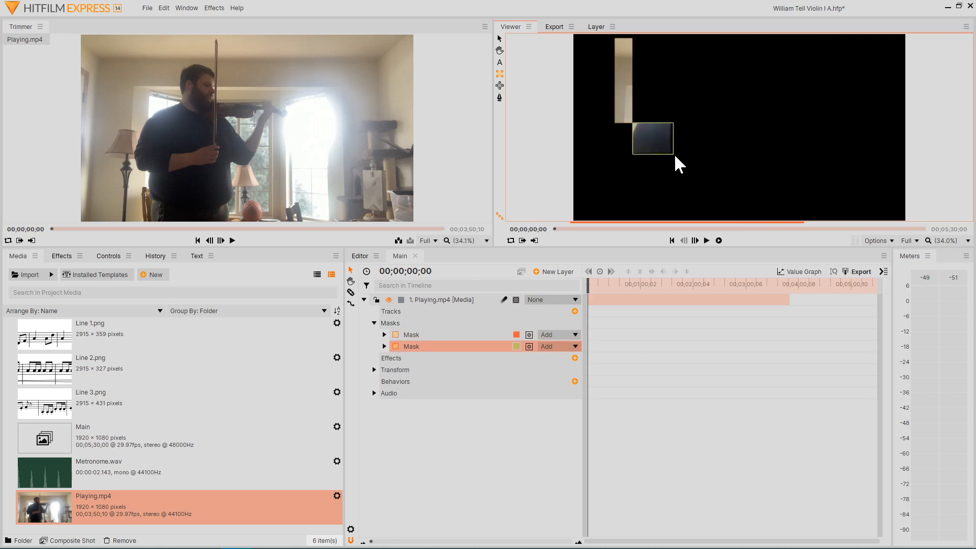
{"action": "key", "text": "ctrl+z"}
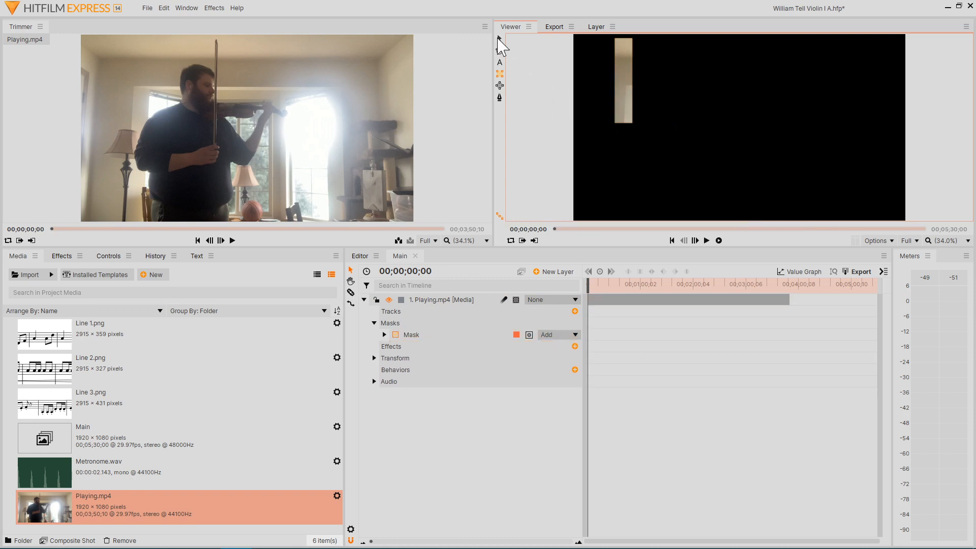
Step: Select the mask and enlarge it to frame the violinist from the video's upper edge down to his hips
{"action": "left_click", "coordinate": [628, 120]}
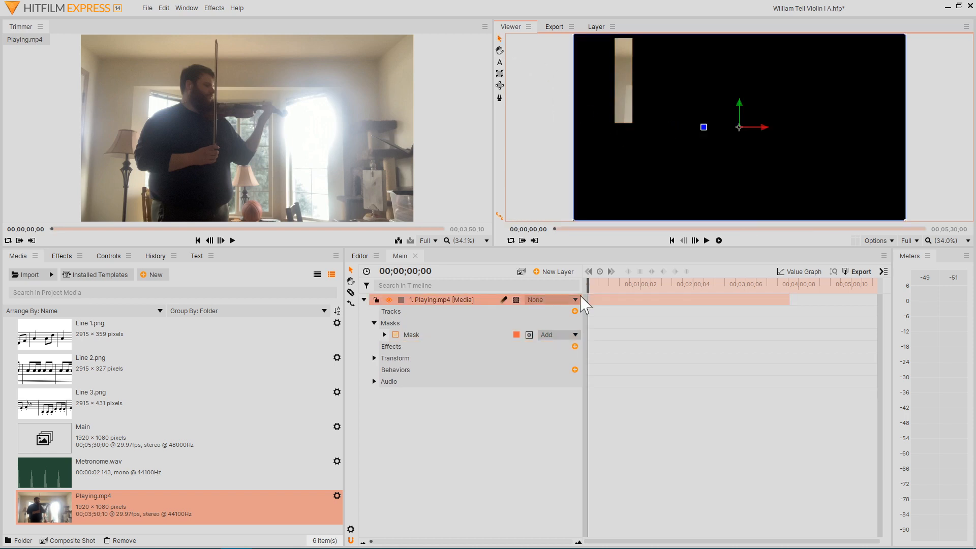
{"action": "left_click", "coordinate": [422, 337]}
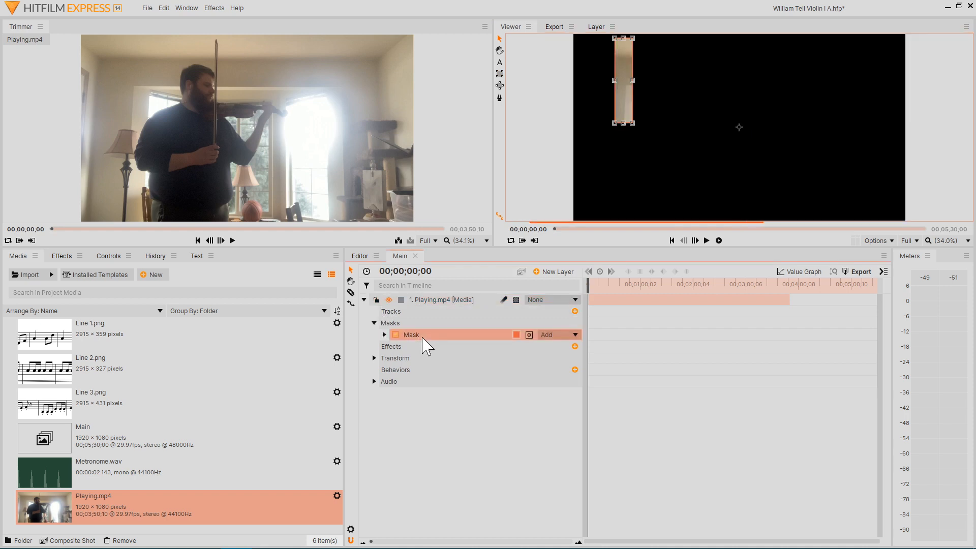
{"action": "left_click_drag", "start_coordinate": [632, 123], "coordinate": [700, 114]}
{"action": "left_click_drag", "start_coordinate": [638, 104], "coordinate": [605, 109]}
{"action": "left_click_drag", "start_coordinate": [691, 106], "coordinate": [700, 126]}
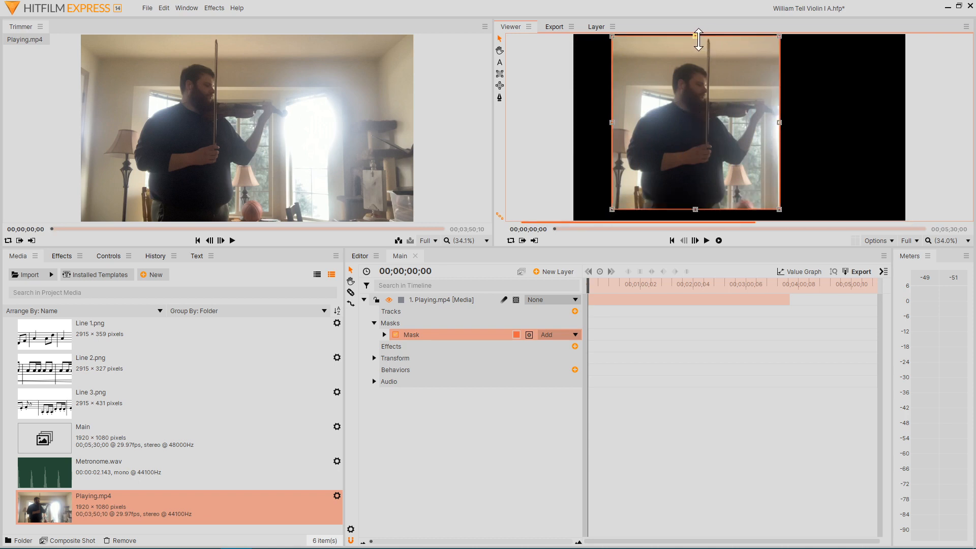
{"action": "left_click_drag", "start_coordinate": [699, 39], "coordinate": [697, 30]}
{"action": "left_click_drag", "start_coordinate": [714, 91], "coordinate": [719, 89]}
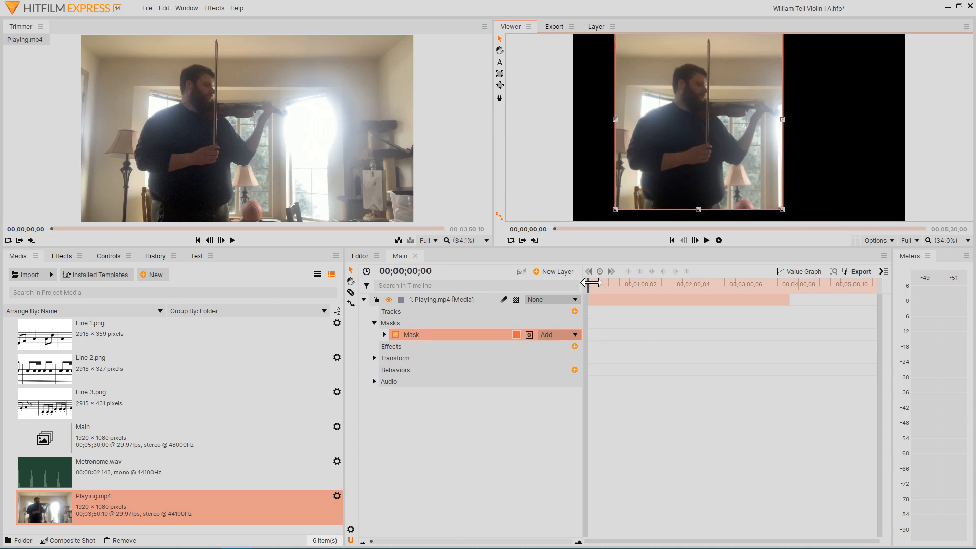
Step: Move the playhead to 00;01;21;19 and refine the mask's width, lower edge and position around the violinist
{"action": "left_click_drag", "start_coordinate": [591, 283], "coordinate": [661, 284]}
{"action": "left_click_drag", "start_coordinate": [614, 120], "coordinate": [609, 121]}
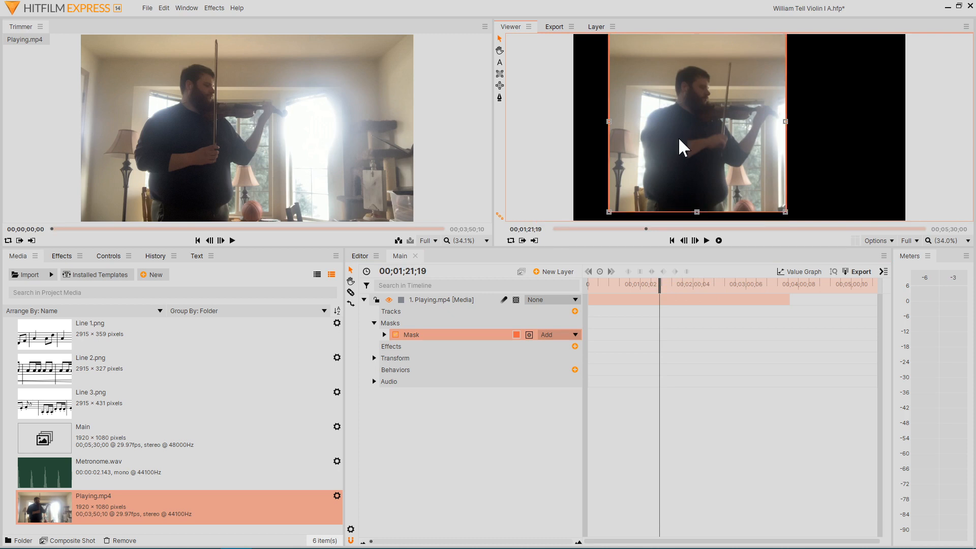
{"action": "left_click_drag", "start_coordinate": [698, 210], "coordinate": [697, 207]}
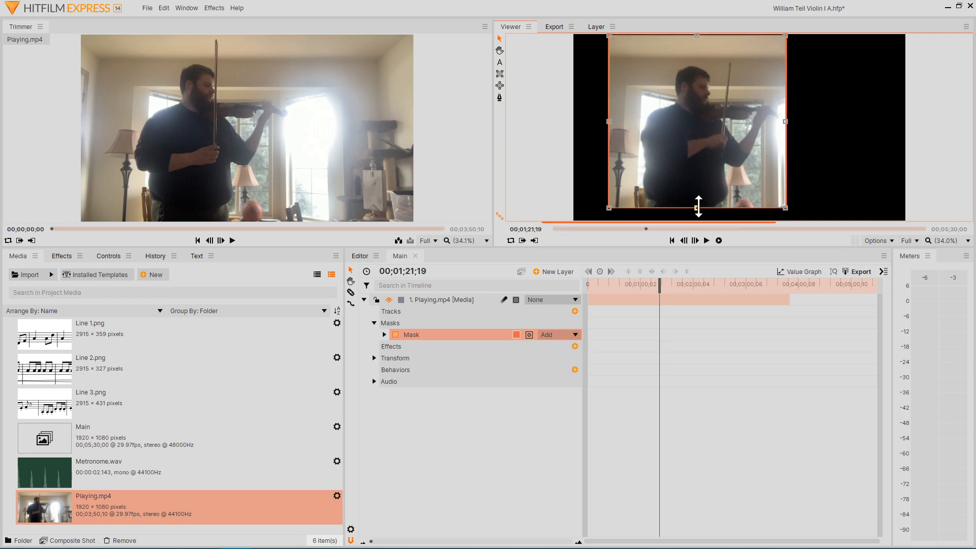
{"action": "left_click_drag", "start_coordinate": [696, 139], "coordinate": [699, 139]}
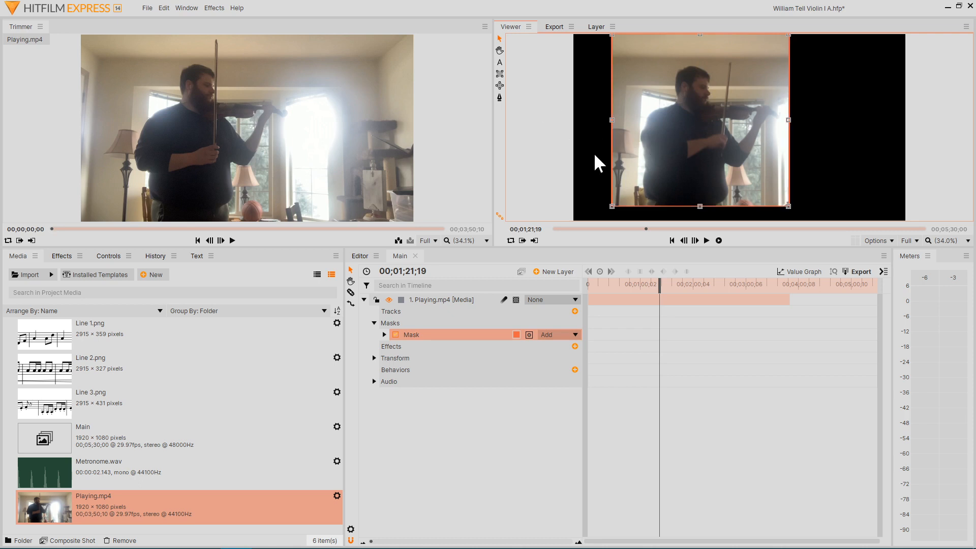
Step: Expand the Playing.mp4 layer's Transform properties and move the layer to position 211.5, 8.8
{"action": "left_click", "coordinate": [375, 357]}
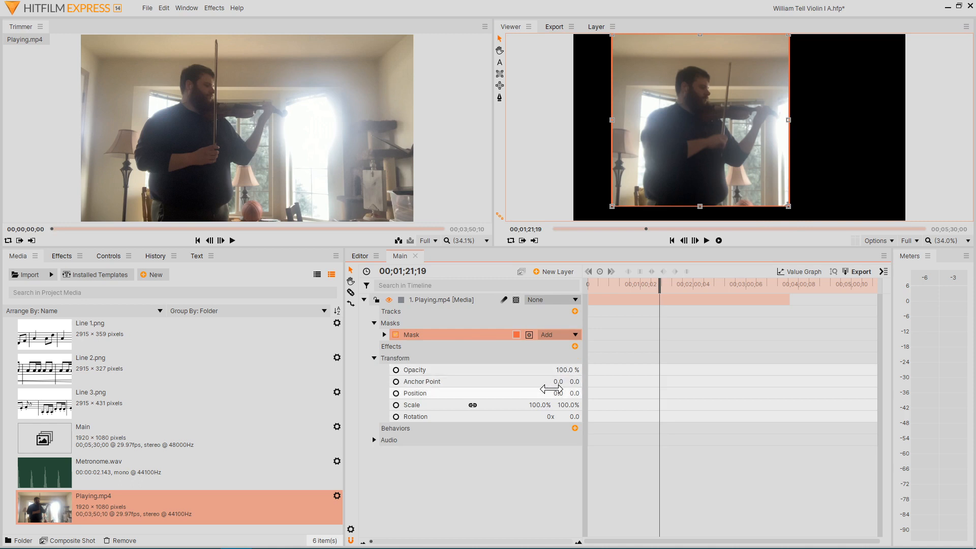
{"action": "left_click", "coordinate": [596, 142]}
{"action": "left_click_drag", "start_coordinate": [764, 129], "coordinate": [760, 65]}
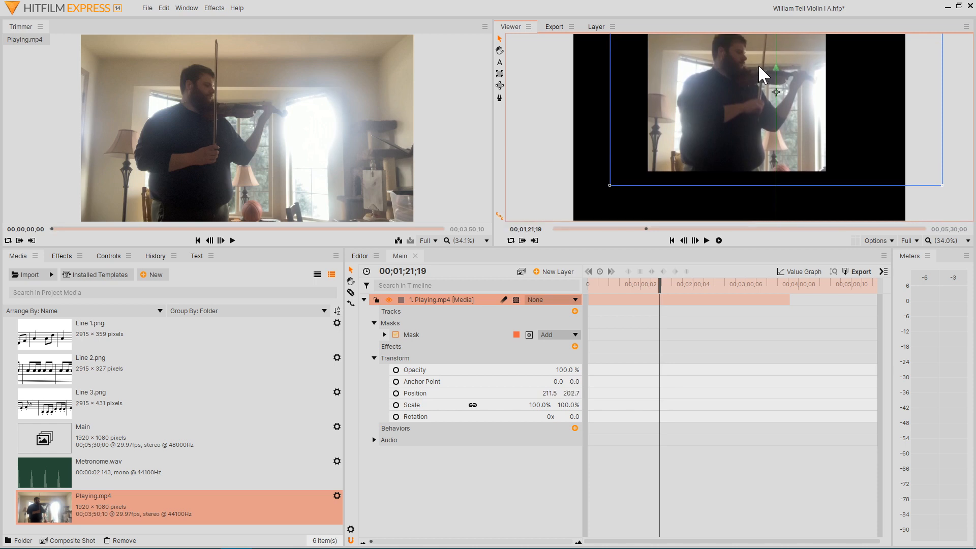
{"action": "left_click_drag", "start_coordinate": [757, 65], "coordinate": [751, 99]}
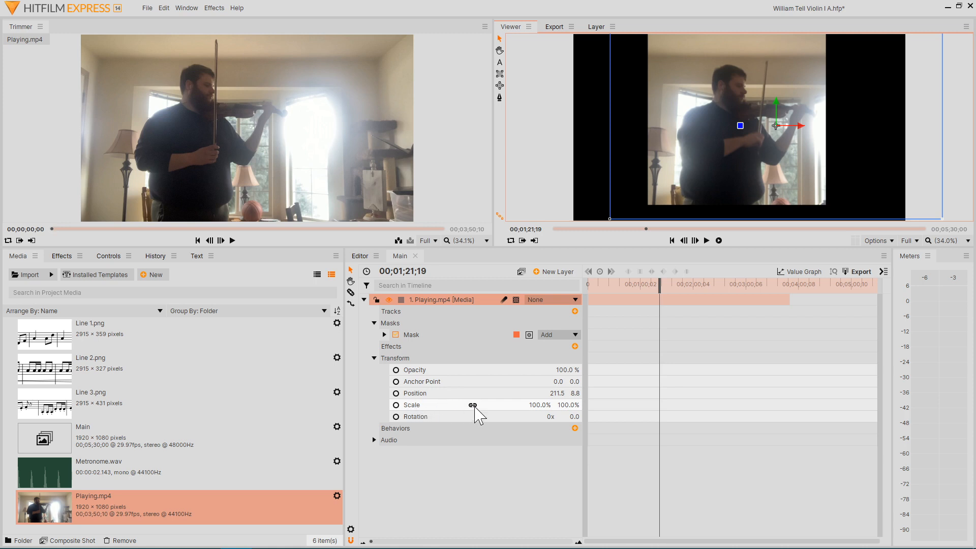
Step: Scale the Playing.mp4 layer to 80% and move it to position 167.4, 108.7 near the frame's upper edge
{"action": "left_click_drag", "start_coordinate": [540, 408], "coordinate": [518, 408]}
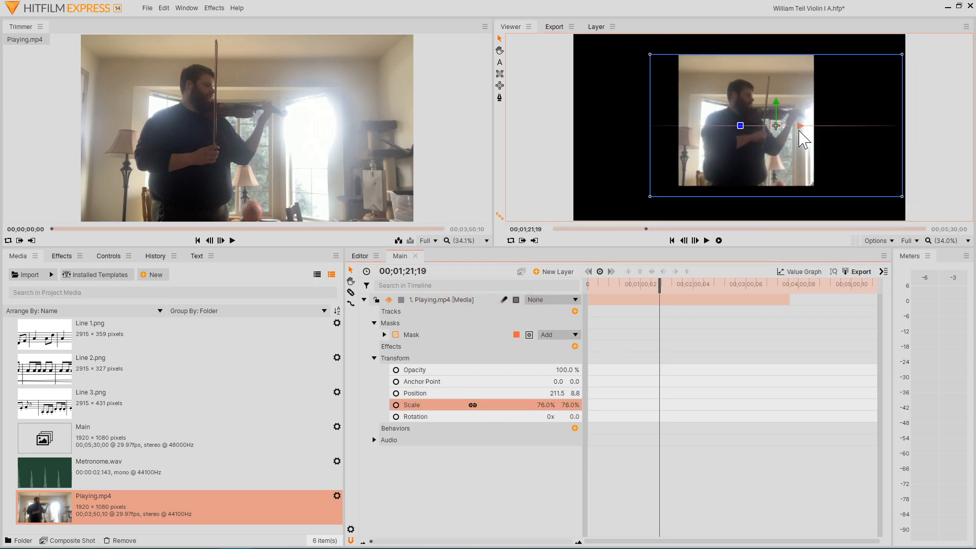
{"action": "left_click_drag", "start_coordinate": [784, 107], "coordinate": [765, 78]}
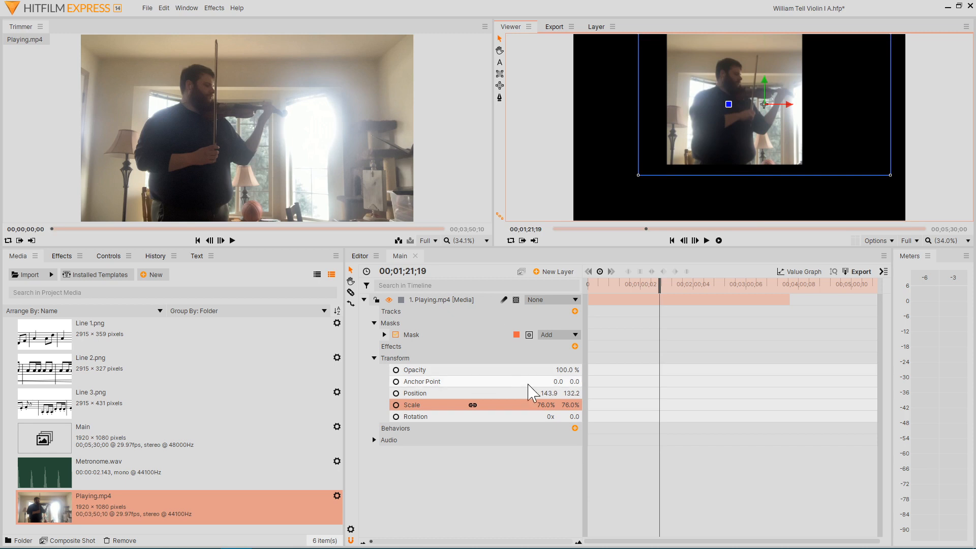
{"action": "left_click_drag", "start_coordinate": [546, 405], "coordinate": [543, 402]}
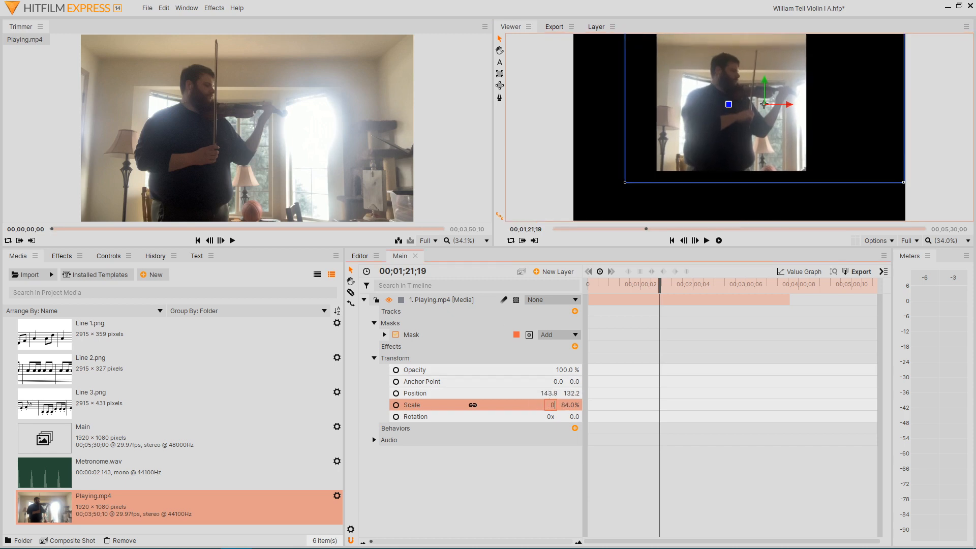
{"action": "type", "text": "0"}
{"action": "key", "text": "Return"}
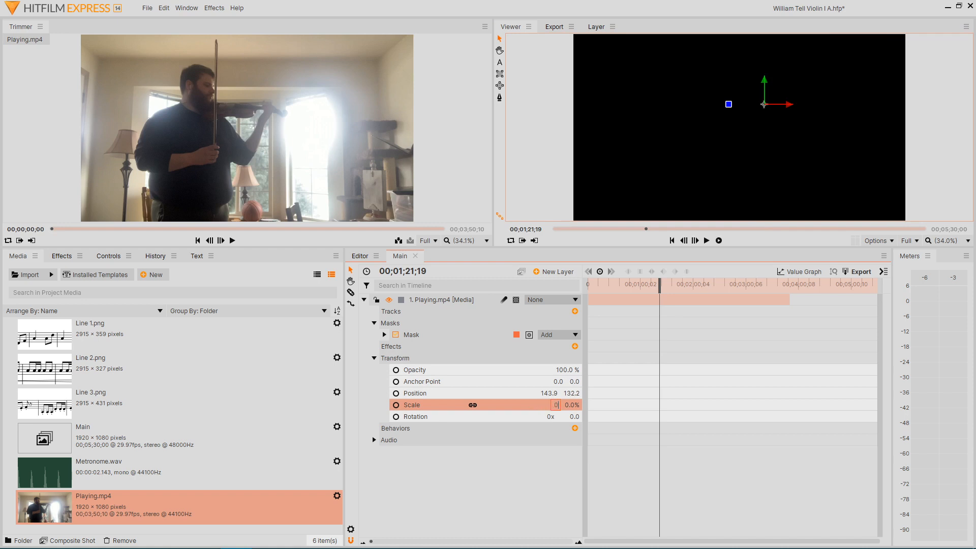
{"action": "type", "text": "80"}
{"action": "key", "text": "Return"}
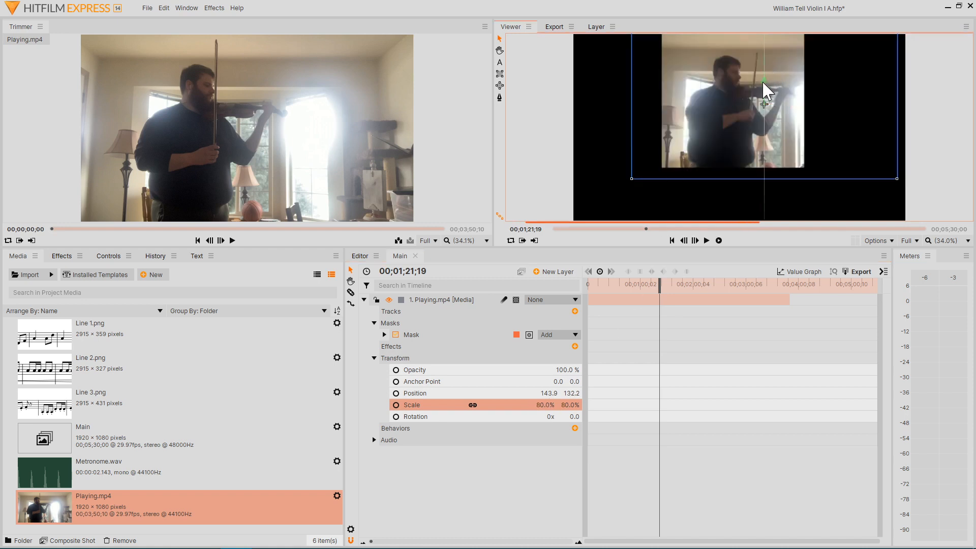
{"action": "left_click_drag", "start_coordinate": [761, 80], "coordinate": [761, 86]}
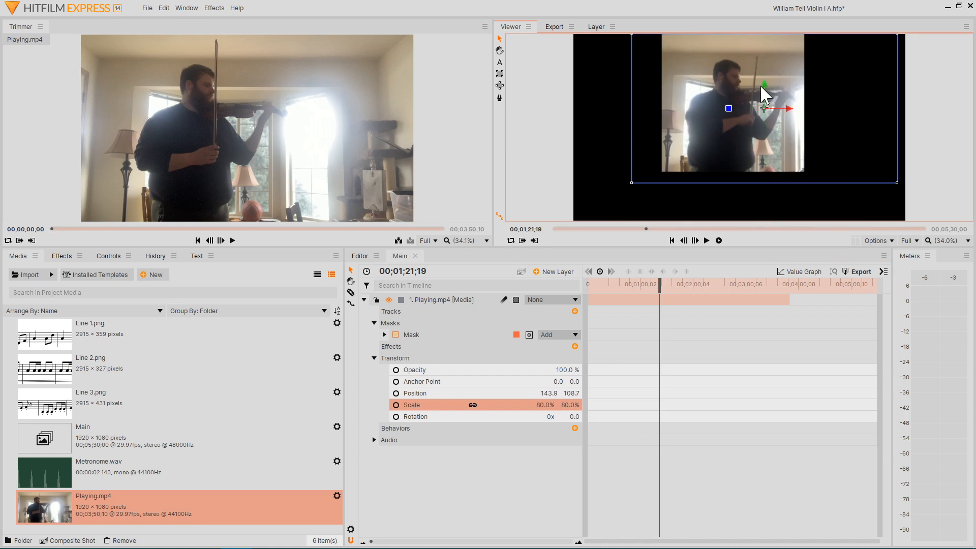
{"action": "left_click_drag", "start_coordinate": [787, 109], "coordinate": [791, 111]}
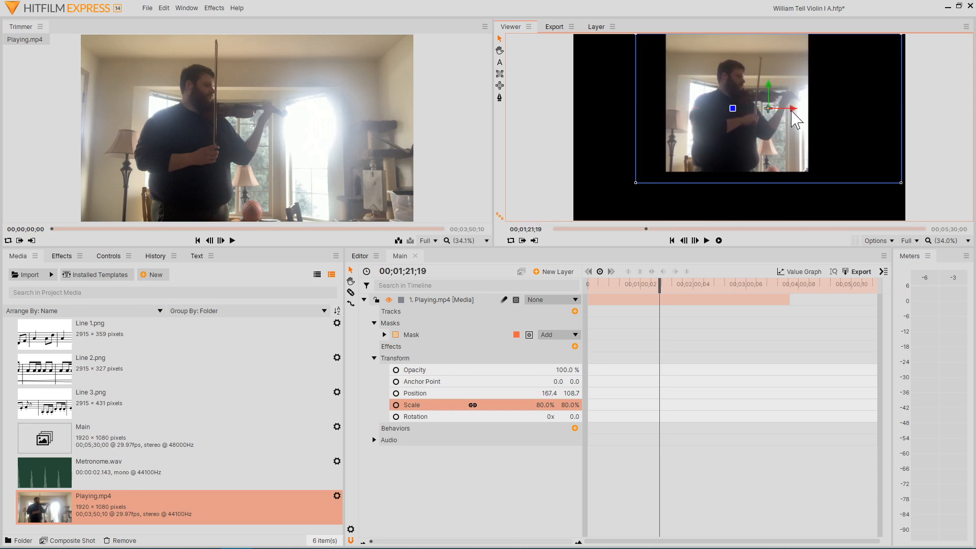
{"action": "left_click", "coordinate": [807, 188]}
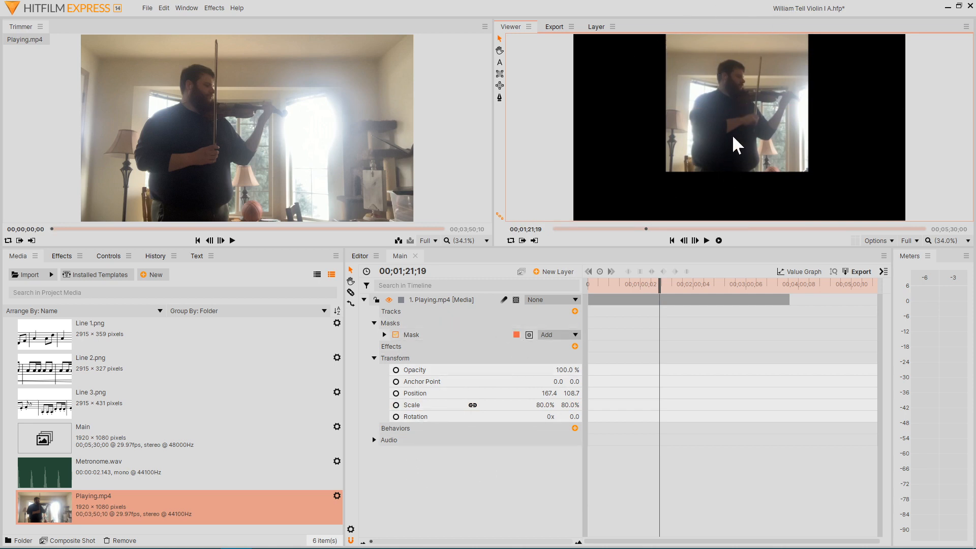
Step: Reduce the Playing.mp4 layer's scale to 77% and raise it to position 167.4, 126.3
{"action": "left_click", "coordinate": [716, 83]}
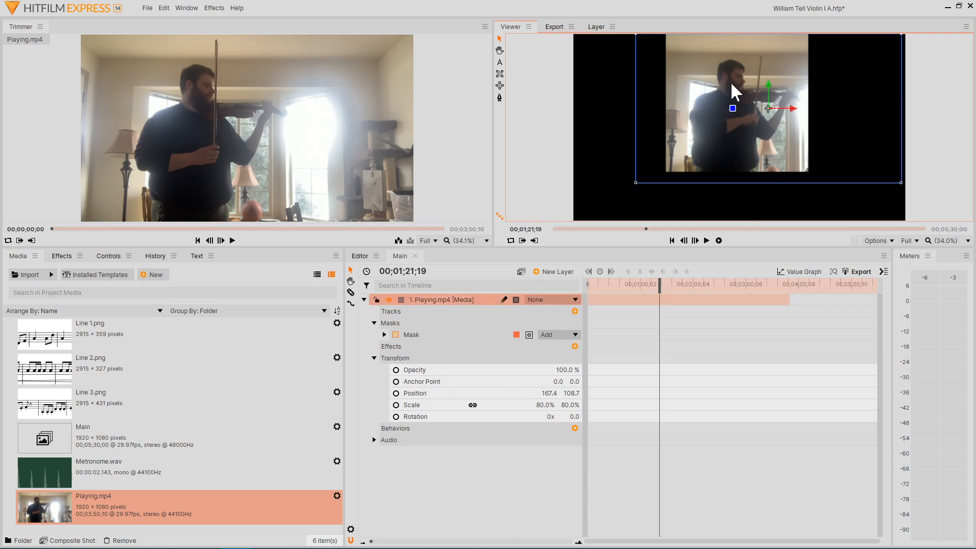
{"action": "left_click", "coordinate": [545, 405]}
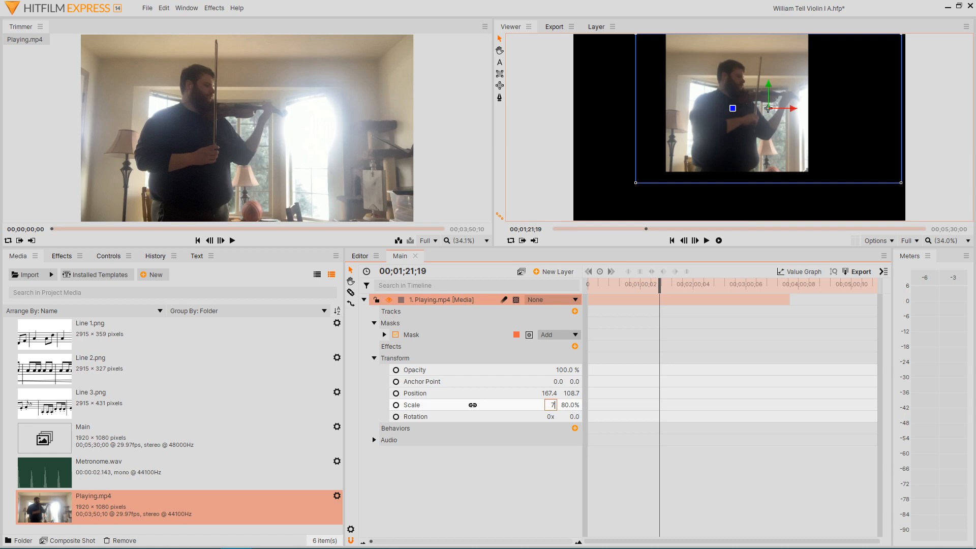
{"action": "type", "text": "77"}
{"action": "key", "text": "Return"}
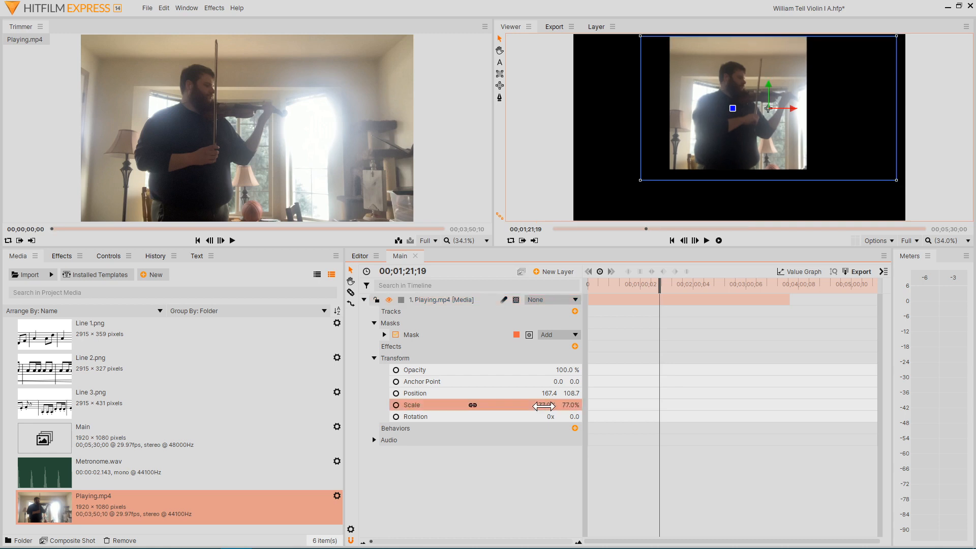
{"action": "left_click_drag", "start_coordinate": [773, 81], "coordinate": [768, 81]}
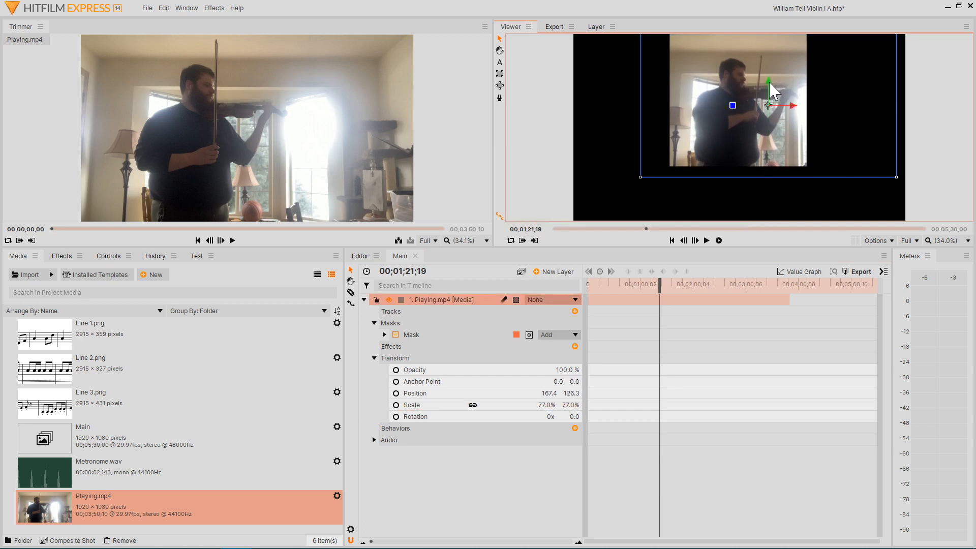
{"action": "left_click", "coordinate": [840, 211]}
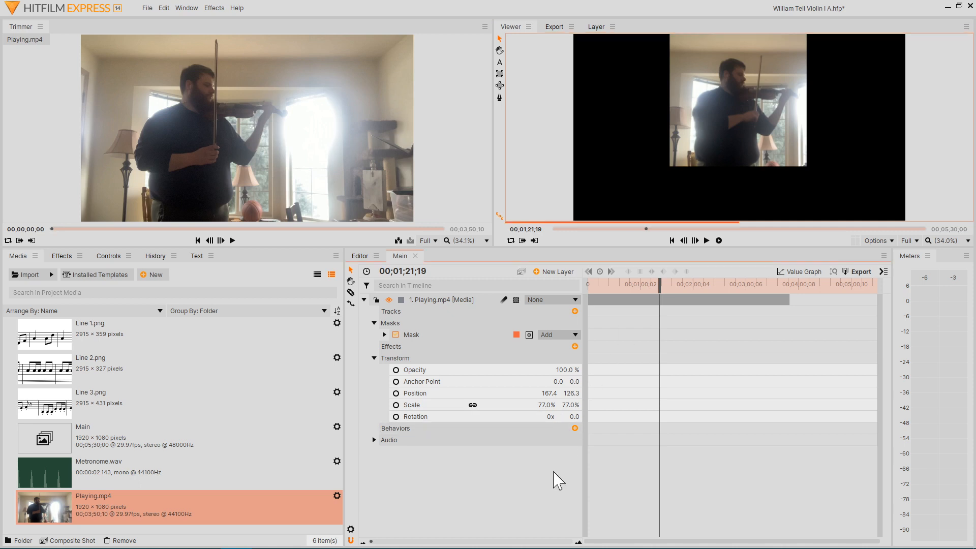
Step: Create a 1920 × 1080 white plane named White and place it beneath the Playing.mp4 layer in the Main timeline
{"action": "right_click", "coordinate": [12, 473]}
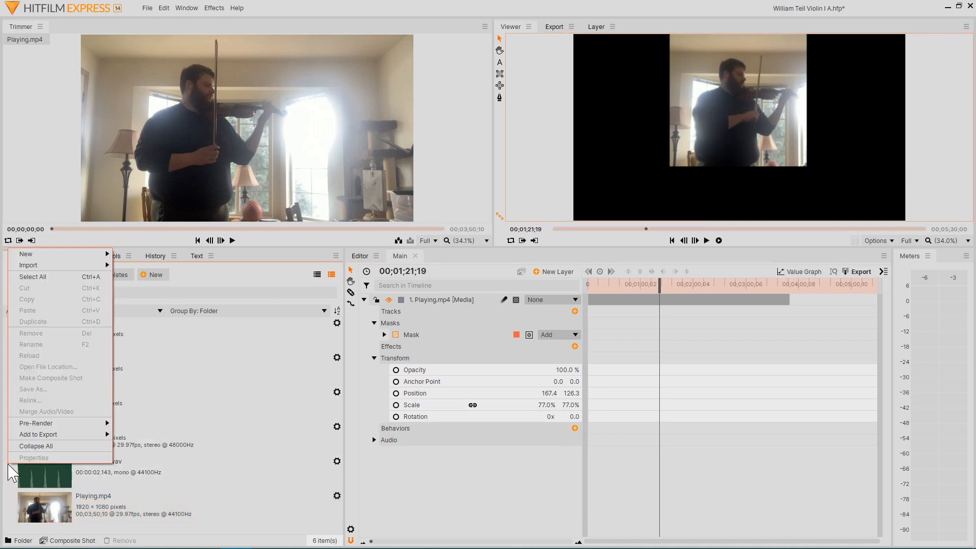
{"action": "mouse_move", "coordinate": [74, 256]}
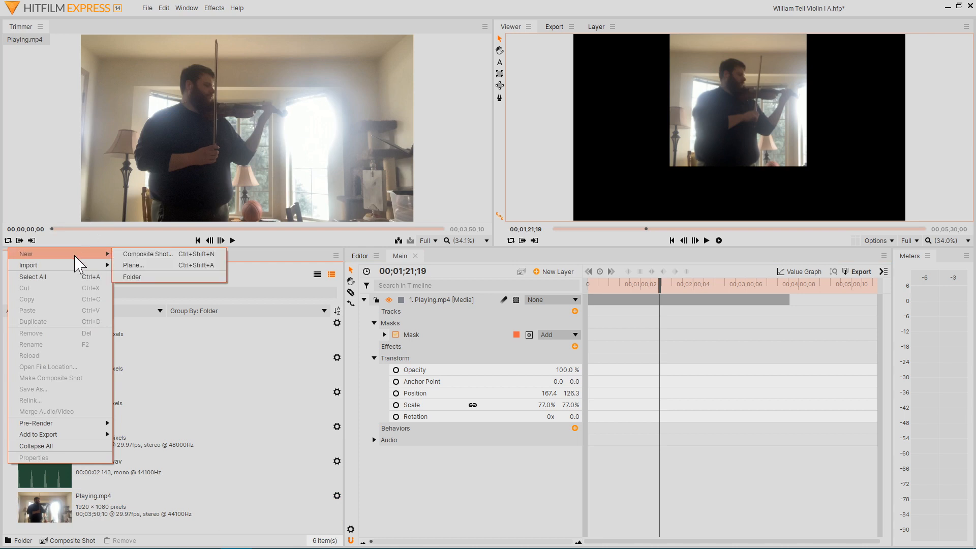
{"action": "left_click", "coordinate": [131, 265]}
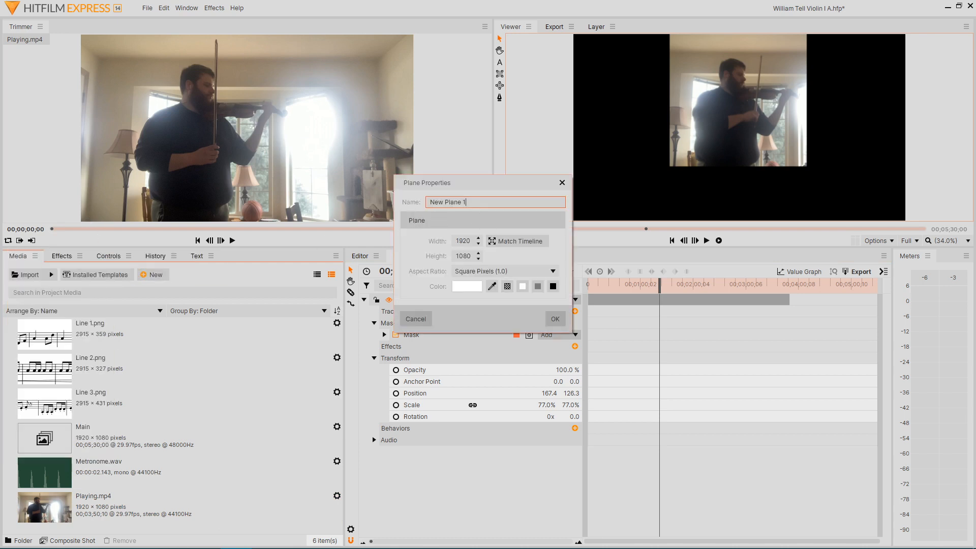
{"action": "type", "text": "White"}
{"action": "left_click", "coordinate": [556, 319]}
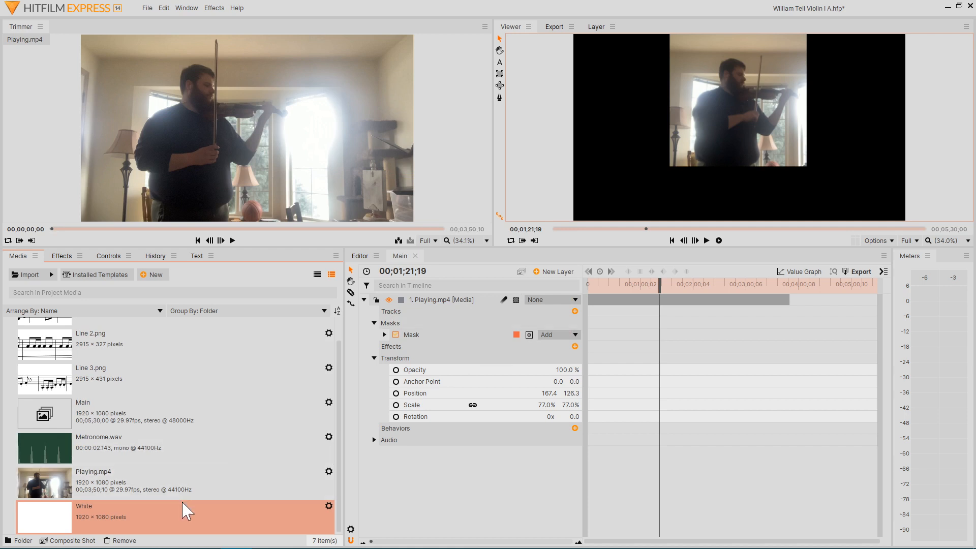
{"action": "left_click_drag", "start_coordinate": [164, 519], "coordinate": [475, 464]}
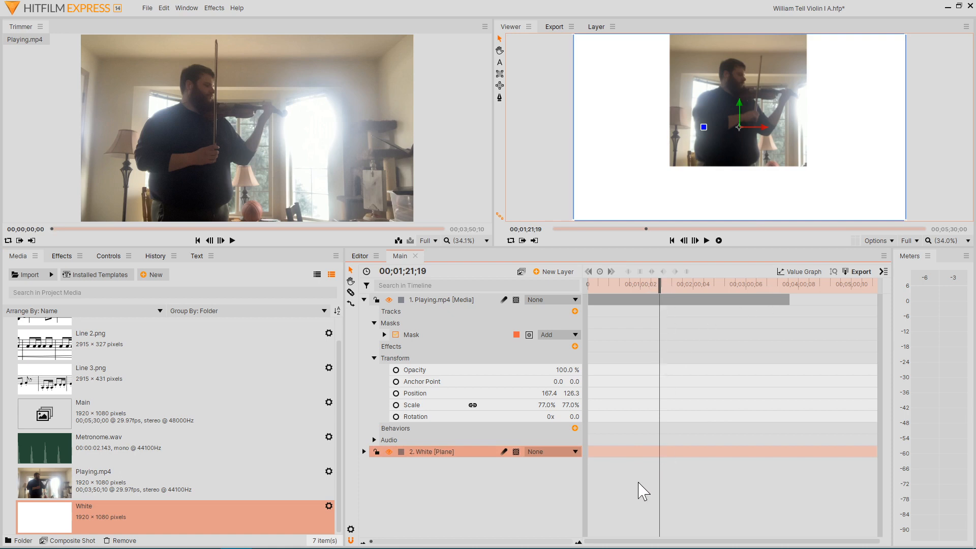
{"action": "left_click_drag", "start_coordinate": [631, 542], "coordinate": [757, 548]}
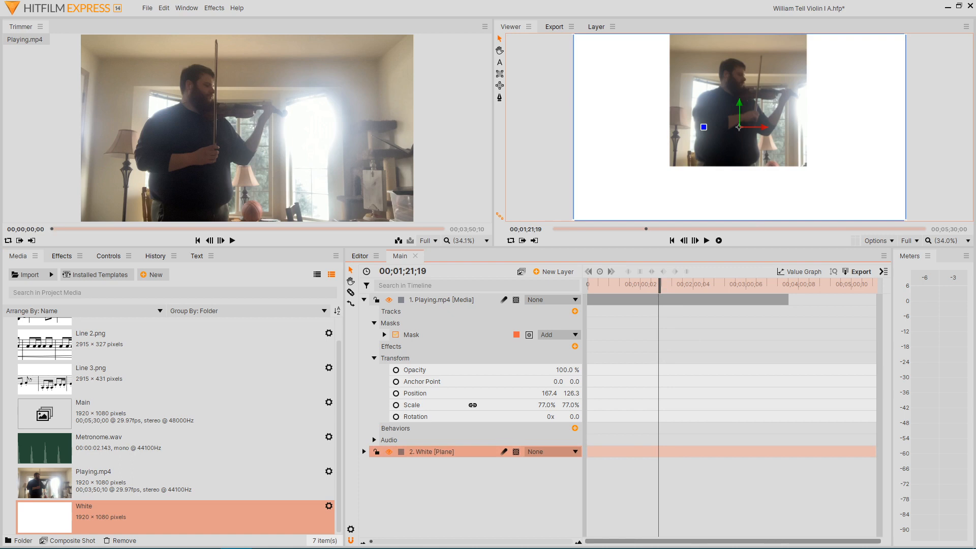
Step: Play the composite from its start to check when the violinist begins playing, and return to the start
{"action": "left_click", "coordinate": [636, 304]}
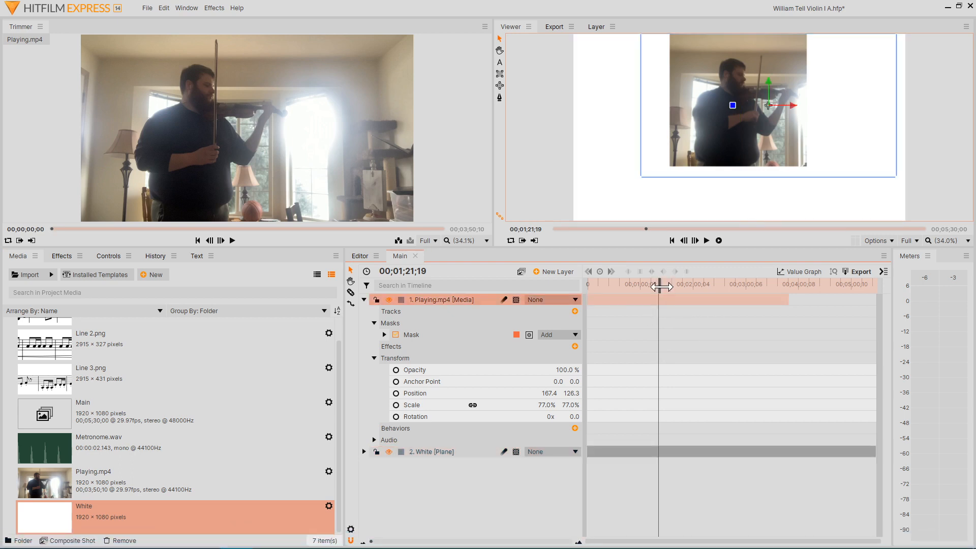
{"action": "left_click_drag", "start_coordinate": [659, 287], "coordinate": [582, 294]}
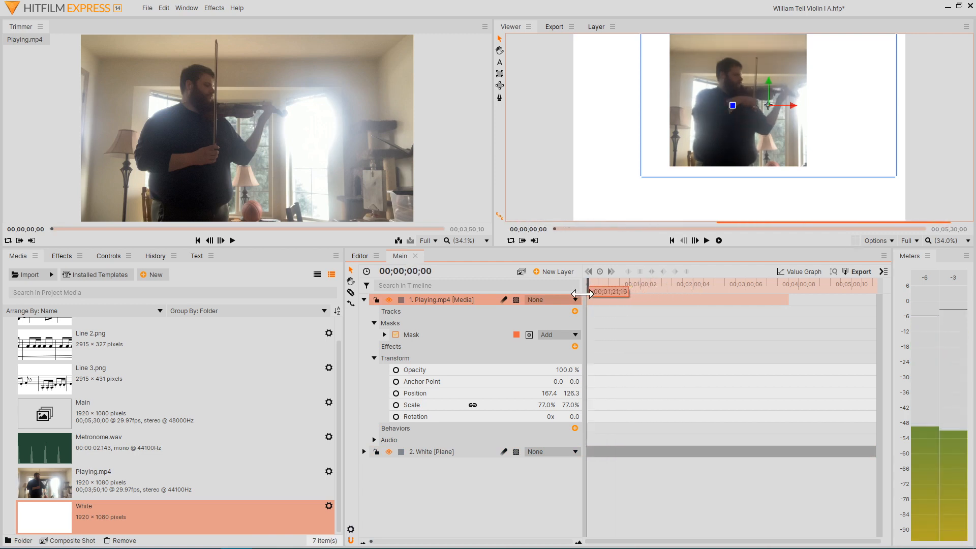
{"action": "left_click", "coordinate": [706, 241]}
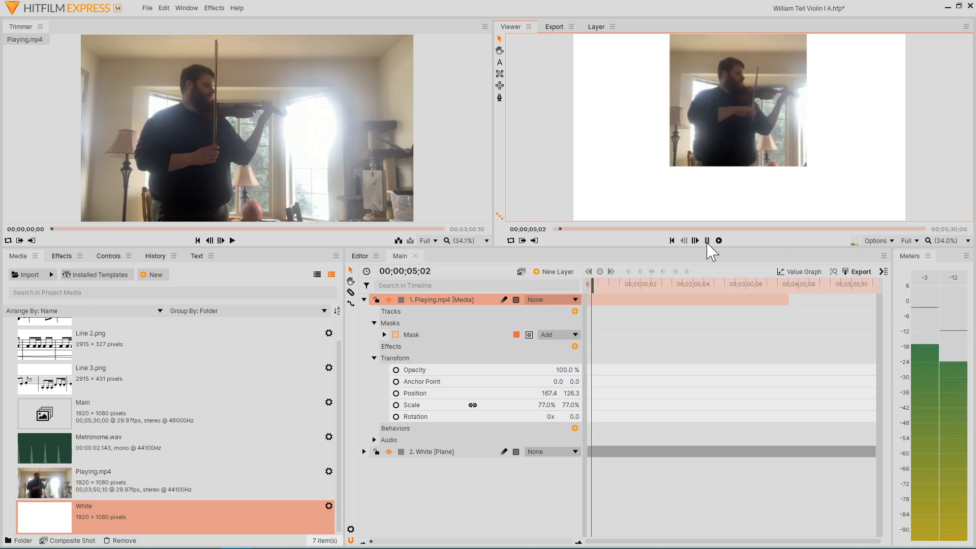
{"action": "left_click", "coordinate": [707, 241]}
{"action": "left_click_drag", "start_coordinate": [592, 284], "coordinate": [577, 282]}
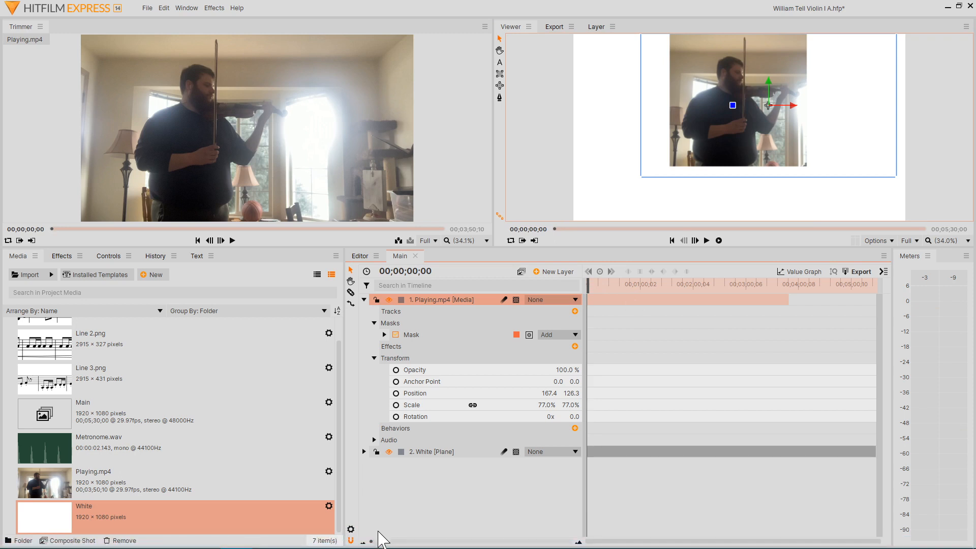
Step: Shift the Playing.mp4 clip so it starts at about 00;00;02;25, leaving a blank lead-in before the footage
{"action": "left_click_drag", "start_coordinate": [371, 542], "coordinate": [380, 543]}
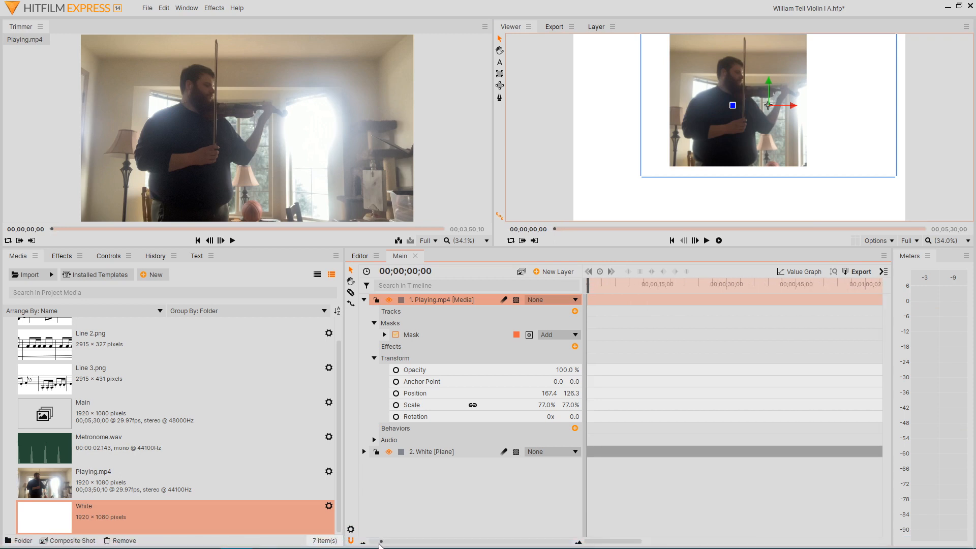
{"action": "left_click_drag", "start_coordinate": [624, 307], "coordinate": [675, 304]}
{"action": "left_click", "coordinate": [706, 241]}
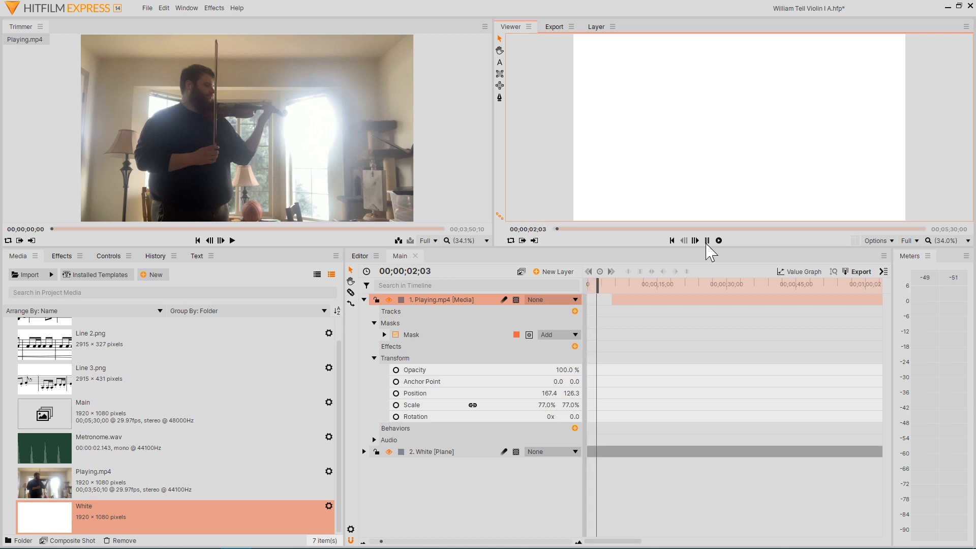
{"action": "left_click", "coordinate": [707, 241]}
{"action": "left_click_drag", "start_coordinate": [693, 307], "coordinate": [680, 308]}
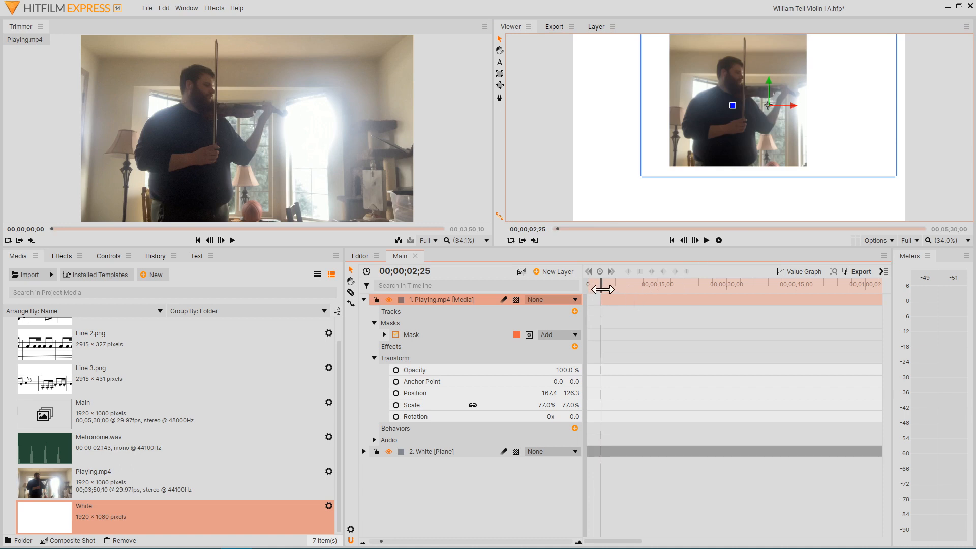
Step: Preview the delayed opening from the timeline's start and return the playhead to 00;00;00;00
{"action": "left_click_drag", "start_coordinate": [602, 289], "coordinate": [589, 289]}
{"action": "left_click", "coordinate": [707, 241]}
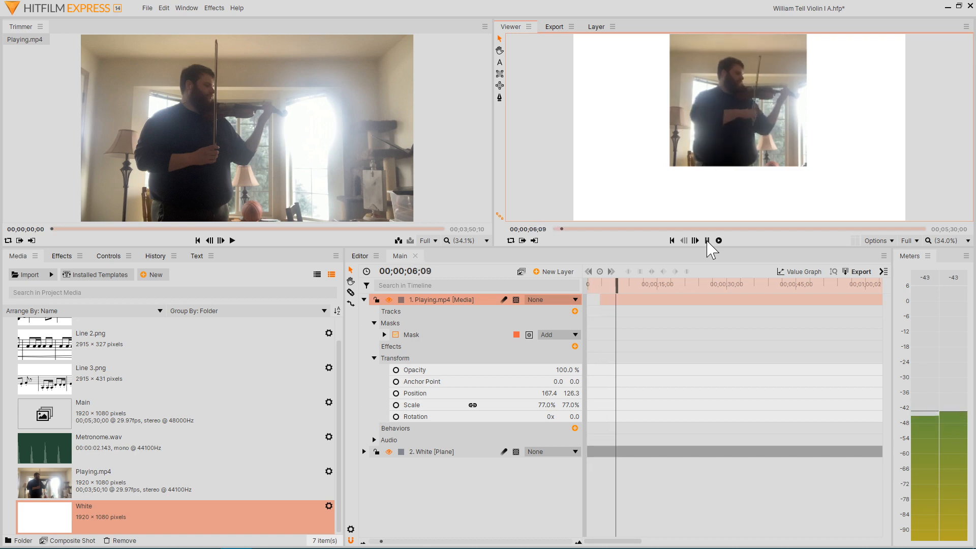
{"action": "left_click", "coordinate": [707, 241]}
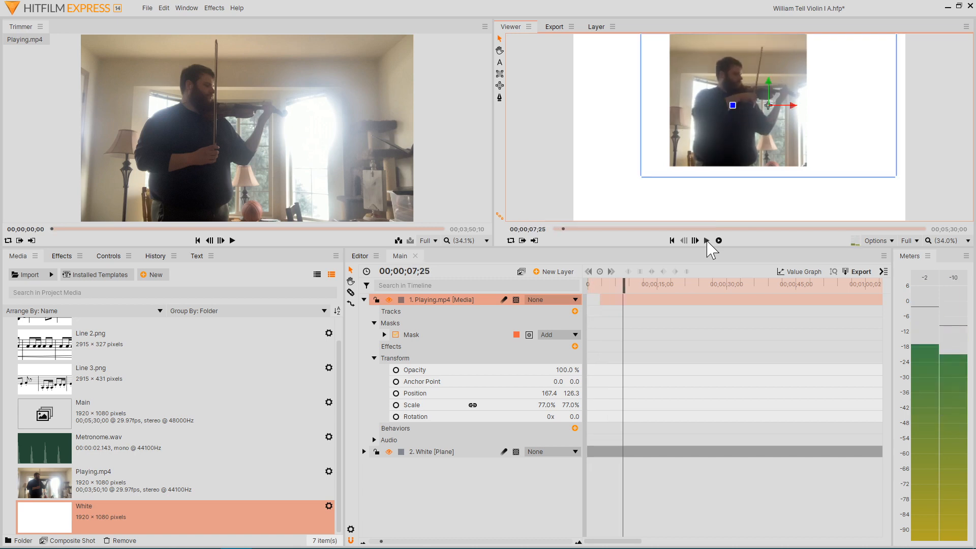
{"action": "left_click_drag", "start_coordinate": [622, 284], "coordinate": [588, 283]}
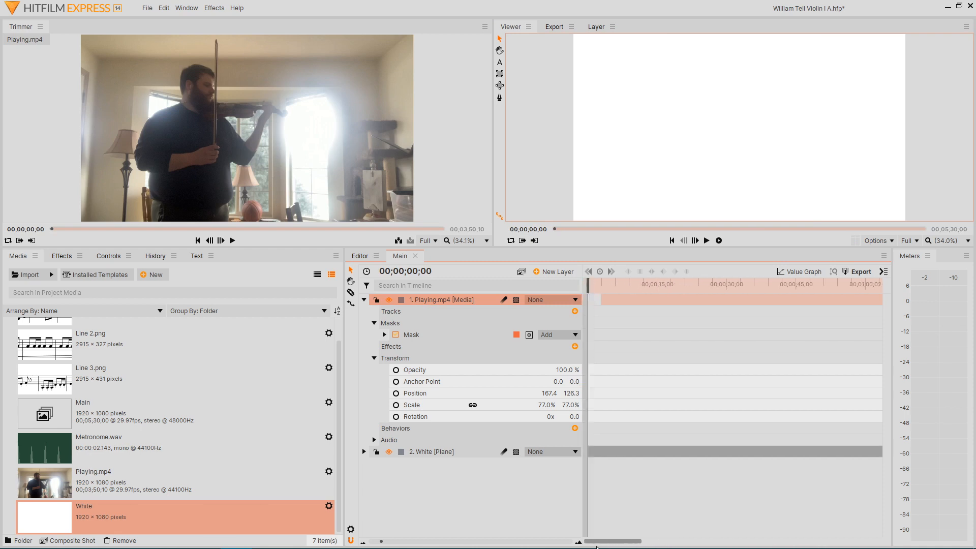
Step: Trim the end of the White plane to match the end of the Playing.mp4 clip, and return to the timeline's start
{"action": "left_click_drag", "start_coordinate": [587, 546], "coordinate": [791, 537]}
{"action": "left_click", "coordinate": [772, 454]}
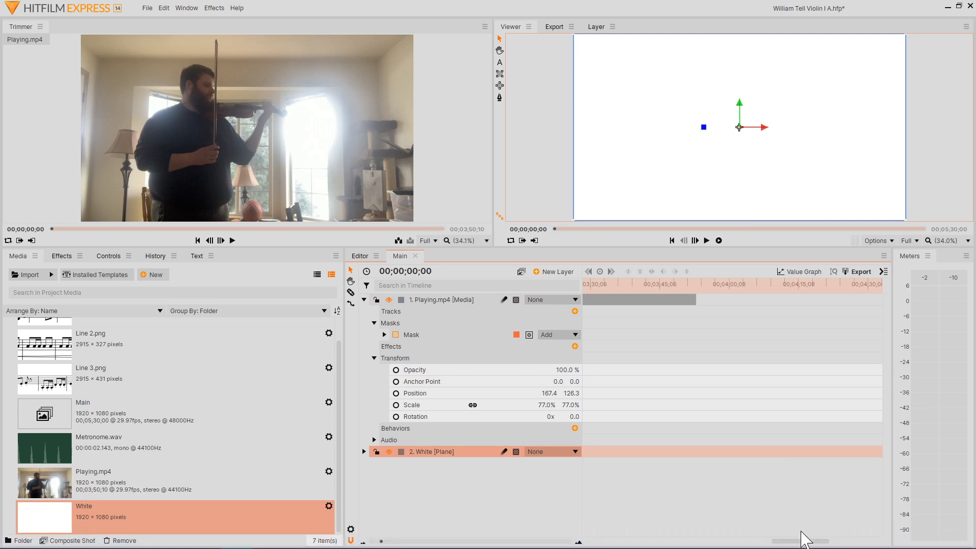
{"action": "left_click_drag", "start_coordinate": [803, 541], "coordinate": [859, 545]}
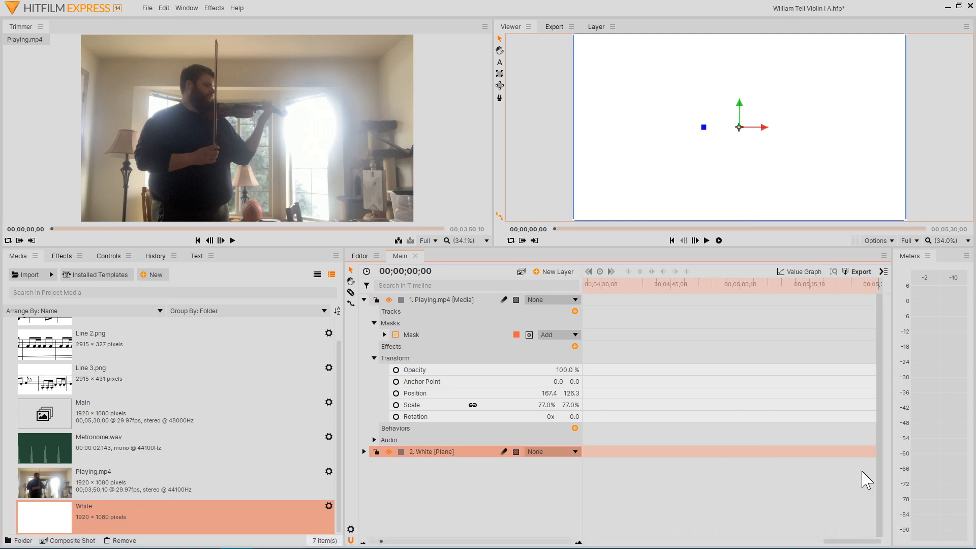
{"action": "left_click_drag", "start_coordinate": [874, 454], "coordinate": [702, 460]}
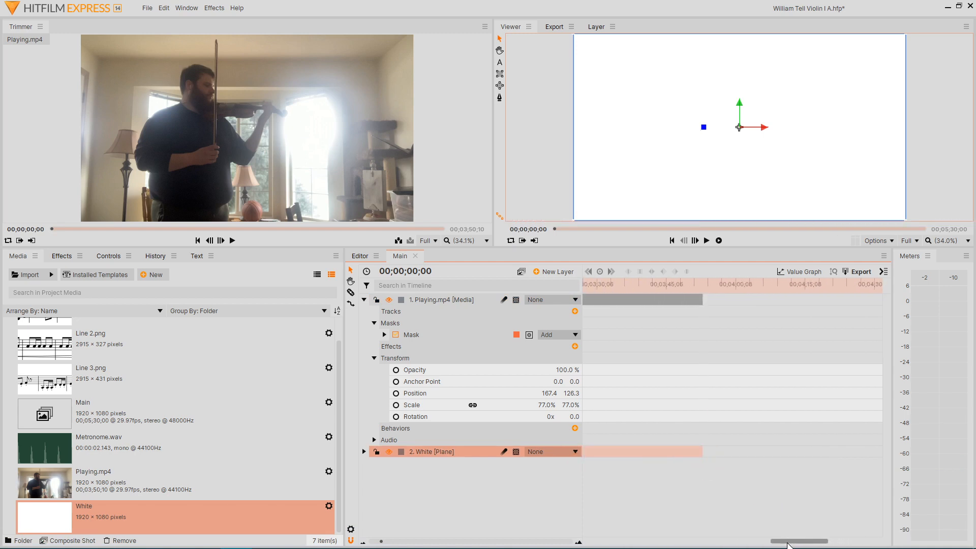
{"action": "left_click_drag", "start_coordinate": [787, 542], "coordinate": [601, 542]}
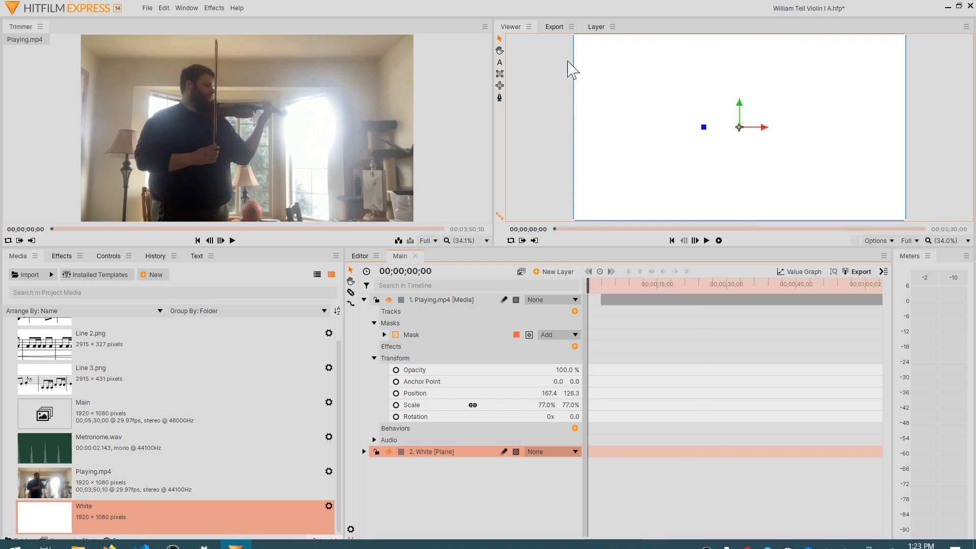
{"action": "left_click_drag", "start_coordinate": [595, 289], "coordinate": [588, 292]}
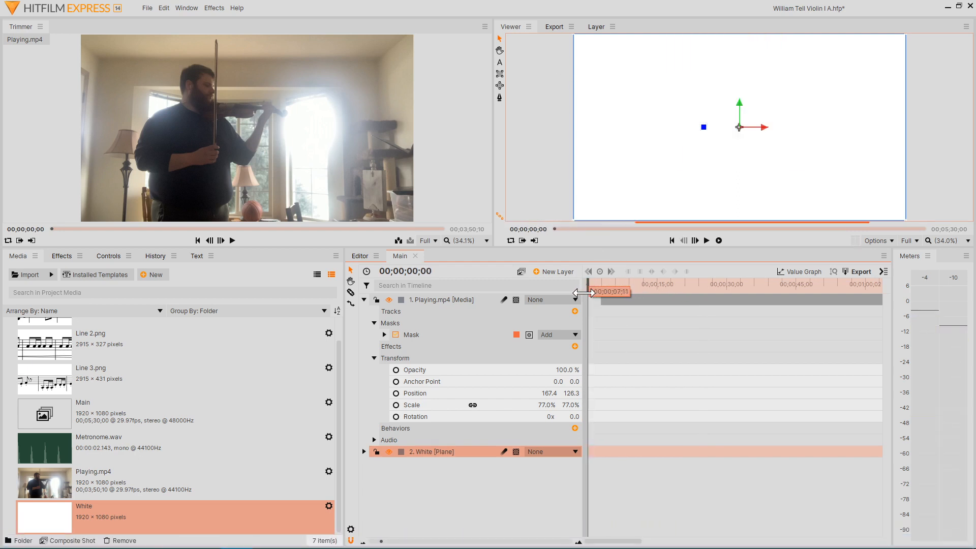
{"action": "left_click", "coordinate": [628, 506]}
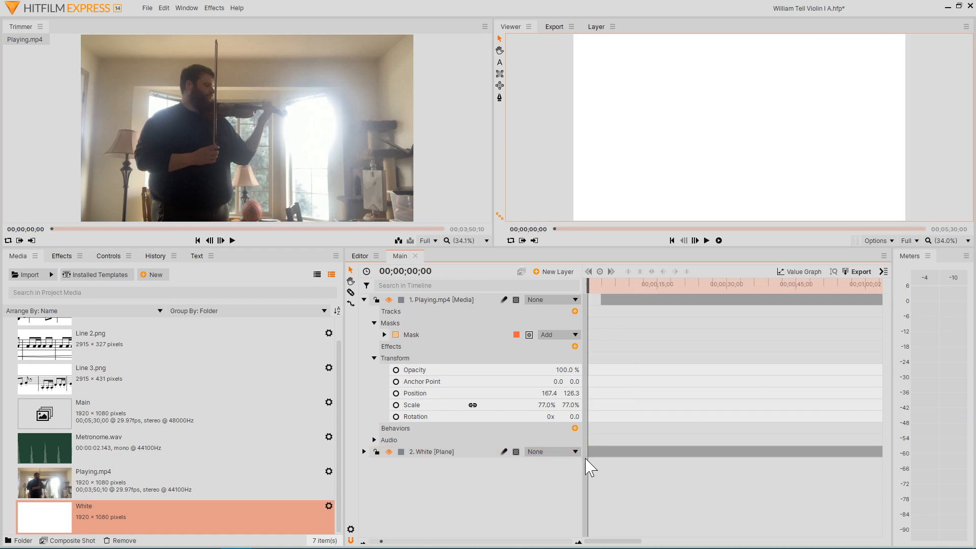
Step: Add Metronome.wav as a layer at the bottom of the Main composite and shift its clip to start just before the Playing.mp4 footage
{"action": "left_click", "coordinate": [103, 454]}
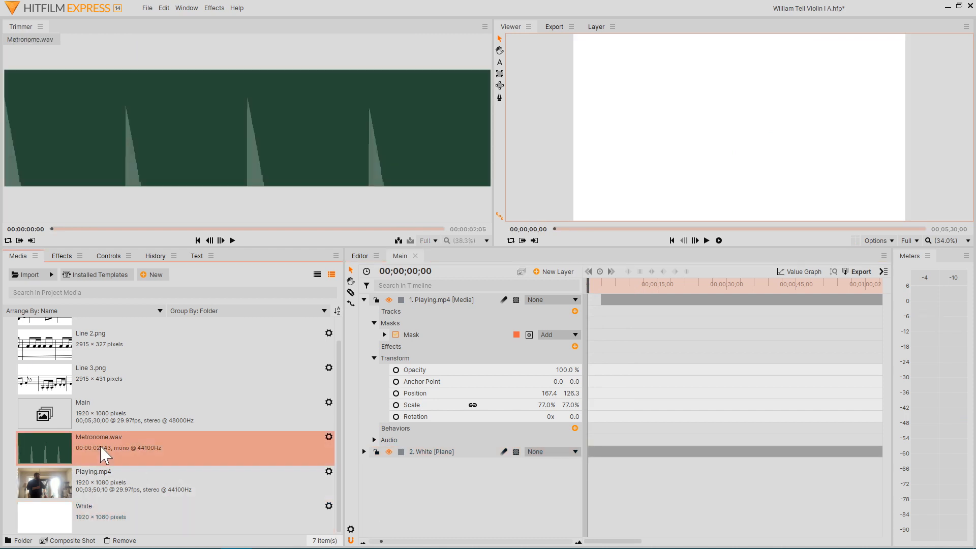
{"action": "left_click_drag", "start_coordinate": [103, 454], "coordinate": [496, 519]}
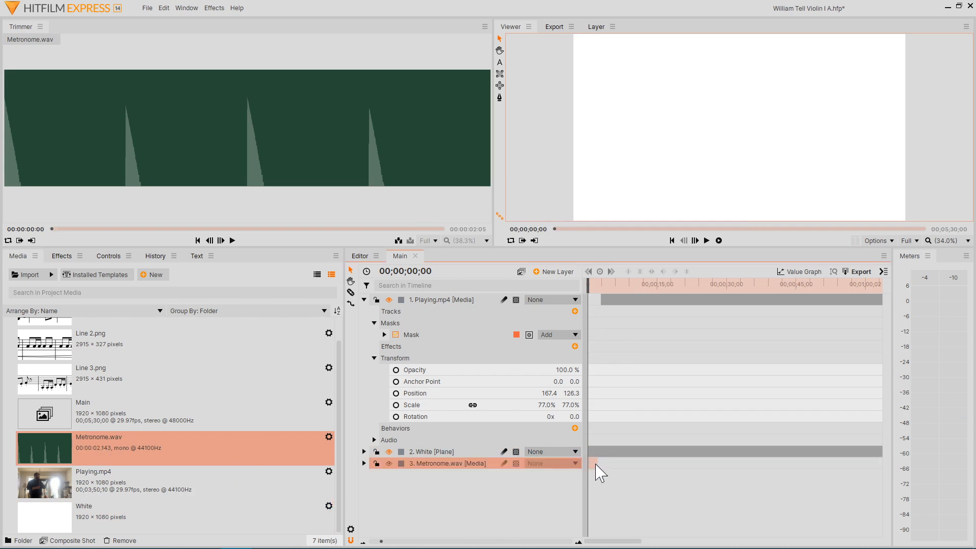
{"action": "left_click_drag", "start_coordinate": [399, 545], "coordinate": [392, 546]}
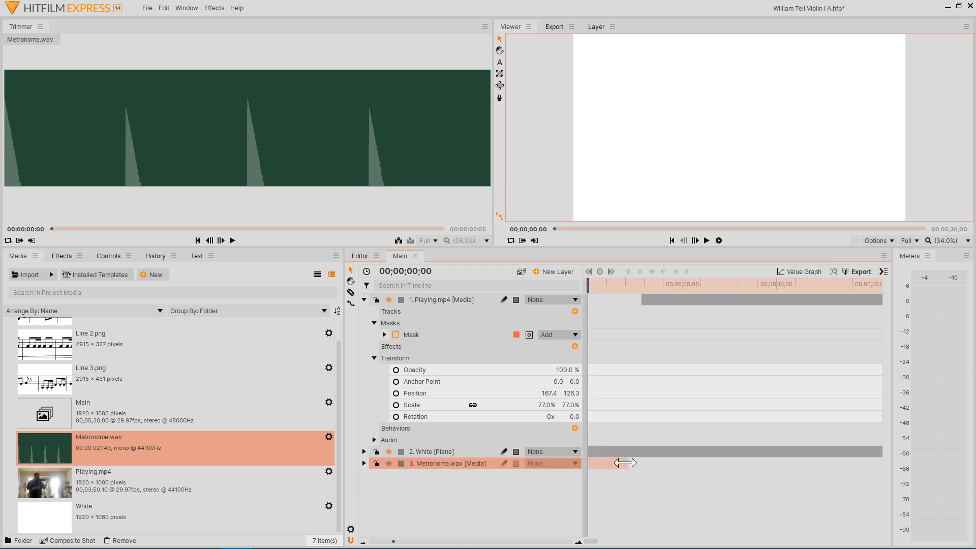
{"action": "left_click_drag", "start_coordinate": [608, 466], "coordinate": [641, 474]}
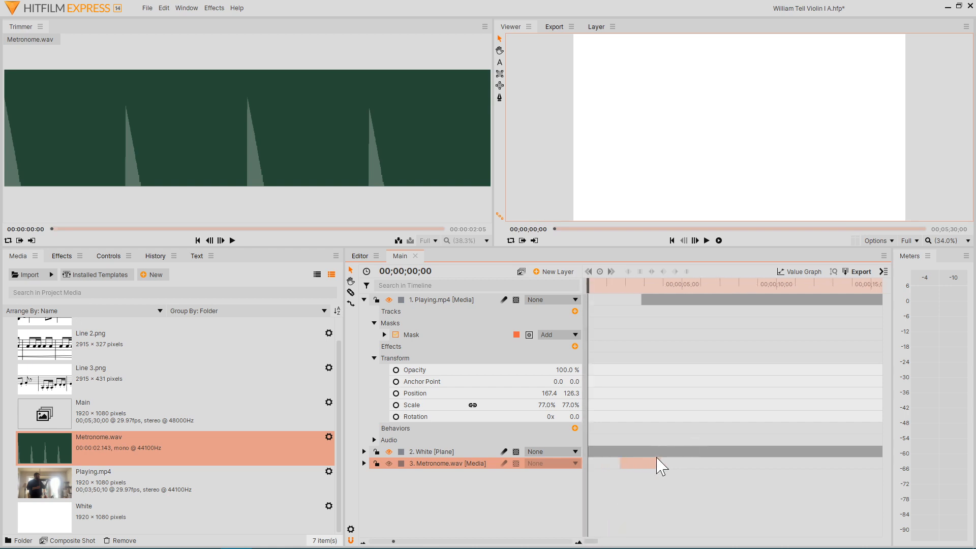
{"action": "left_click_drag", "start_coordinate": [639, 467], "coordinate": [651, 468]}
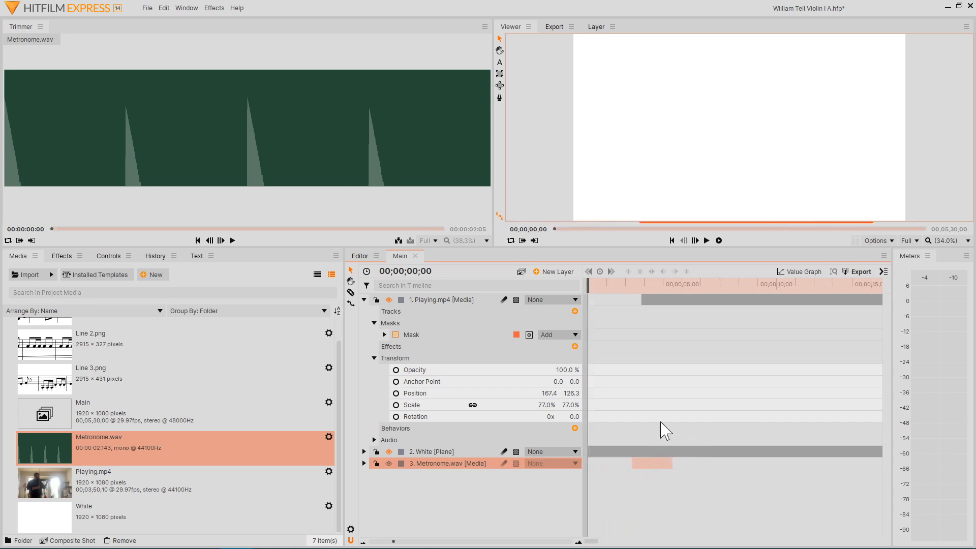
Step: Play the opening in short bursts to find where the violinist begins playing, and park the playhead at 00;00;07;08
{"action": "left_click", "coordinate": [616, 284]}
{"action": "left_click", "coordinate": [706, 241]}
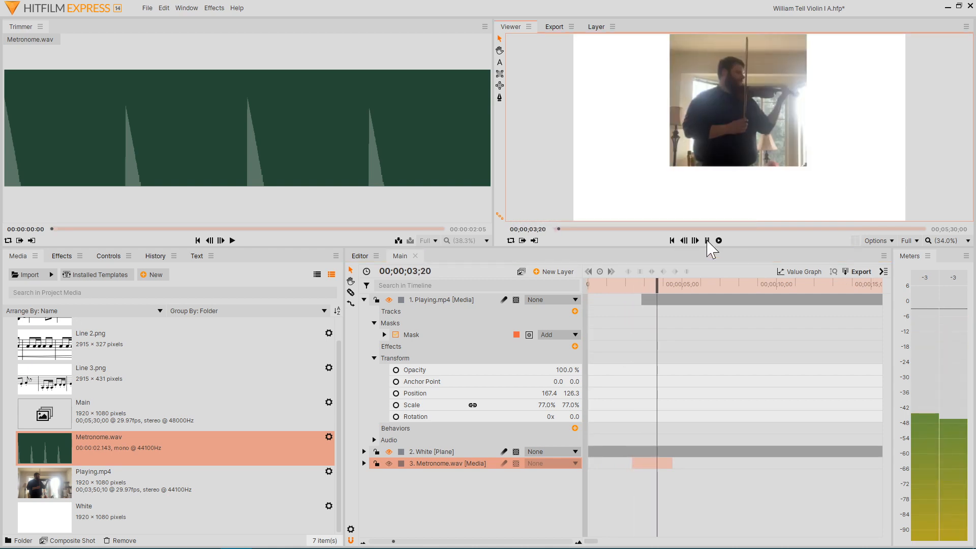
{"action": "left_click", "coordinate": [707, 241]}
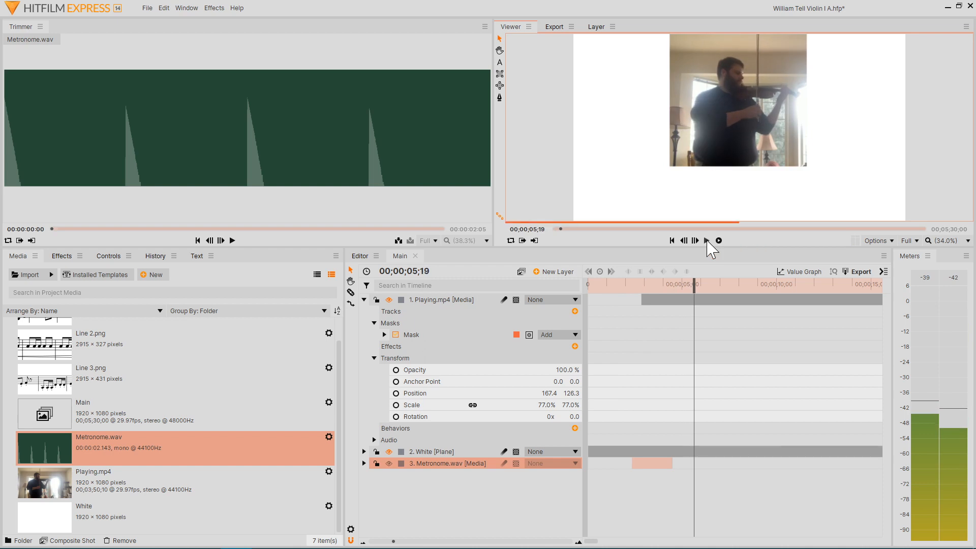
{"action": "left_click", "coordinate": [707, 241]}
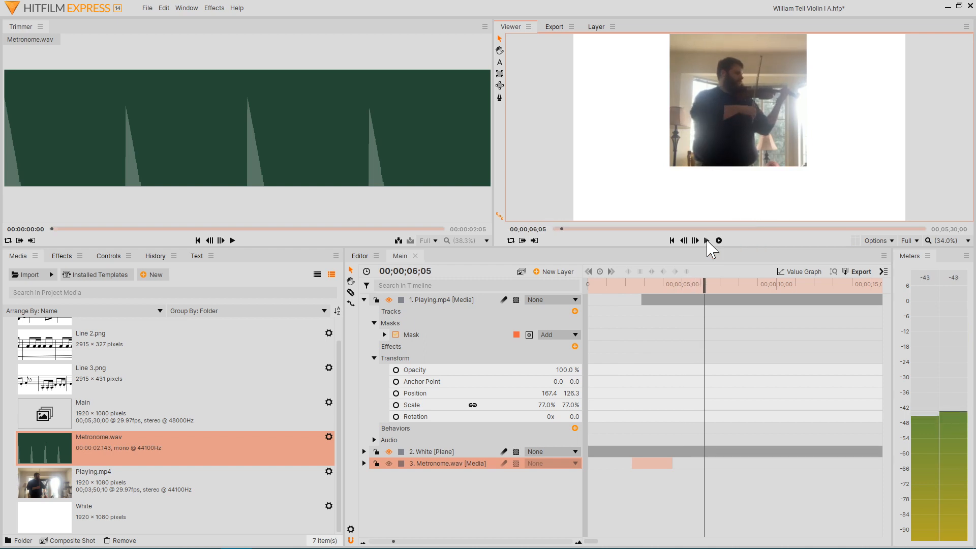
{"action": "left_click", "coordinate": [707, 241]}
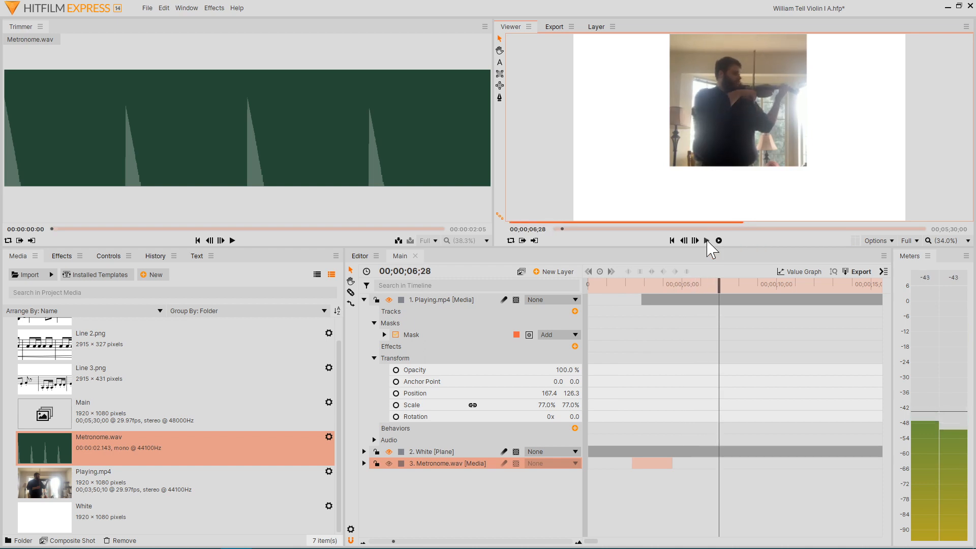
{"action": "left_click", "coordinate": [707, 241]}
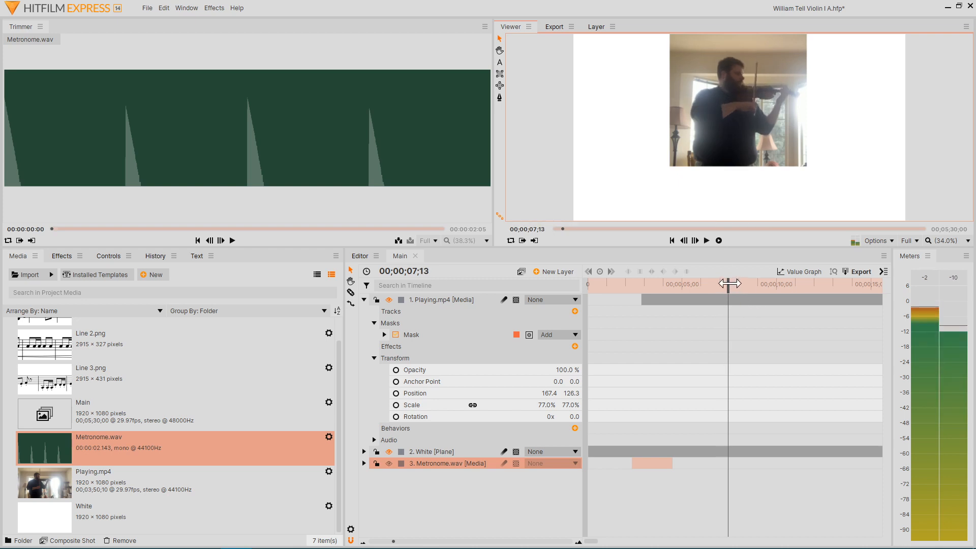
{"action": "left_click_drag", "start_coordinate": [730, 283], "coordinate": [726, 285]}
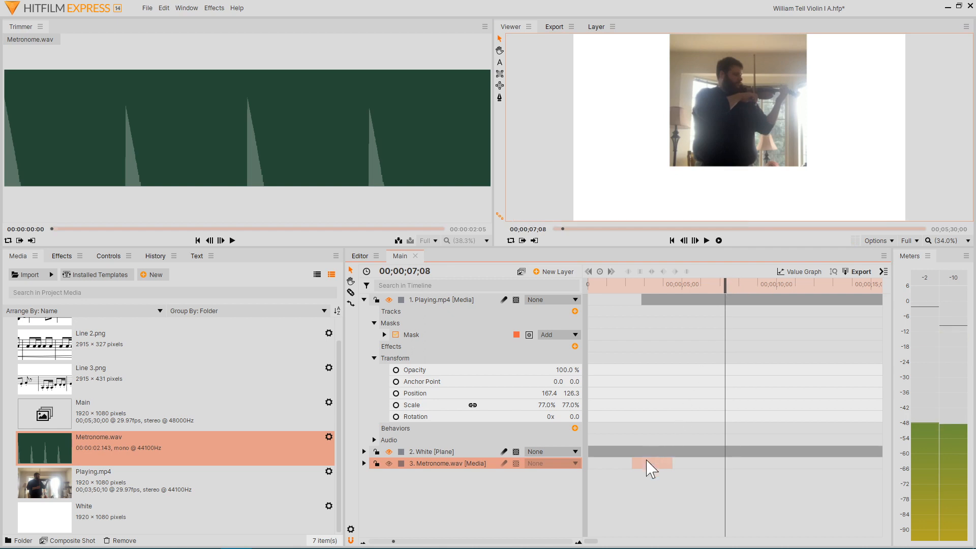
Step: Shift the Metronome.wav clip so it ends at 00;00;07;08, and play the opening to check the count-in against the violin's entry
{"action": "left_click_drag", "start_coordinate": [648, 465], "coordinate": [699, 477]}
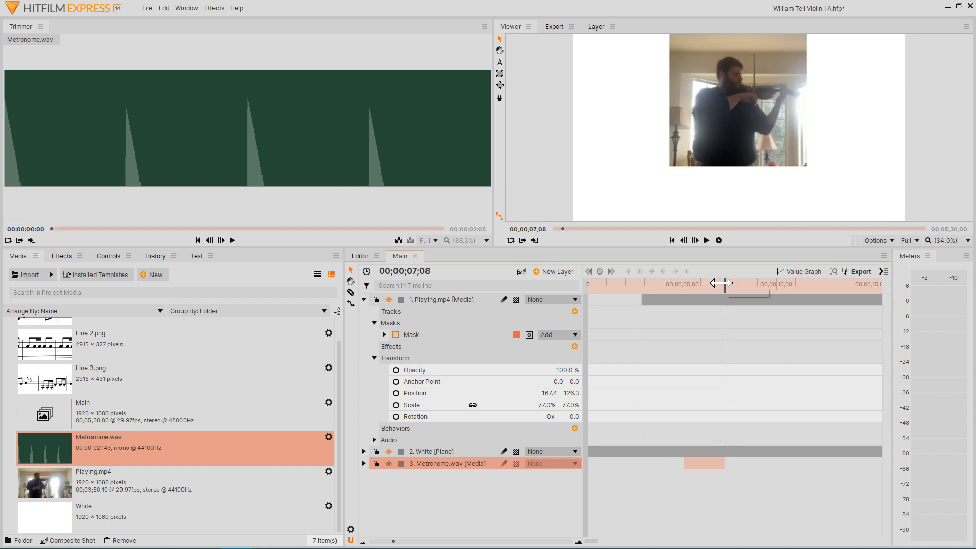
{"action": "left_click_drag", "start_coordinate": [725, 285], "coordinate": [670, 292]}
{"action": "left_click", "coordinate": [706, 241]}
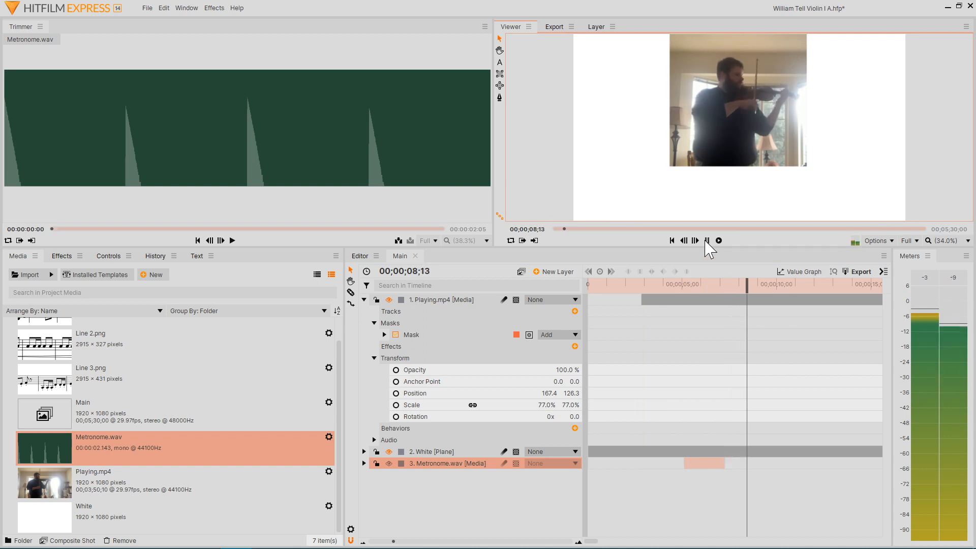
{"action": "left_click", "coordinate": [706, 241]}
{"action": "left_click_drag", "start_coordinate": [755, 284], "coordinate": [667, 285]}
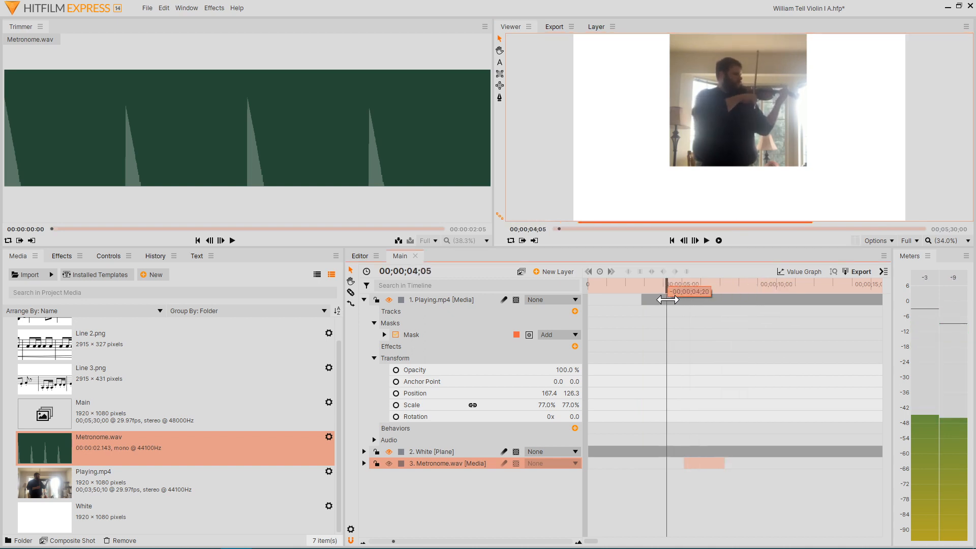
{"action": "left_click", "coordinate": [706, 240]}
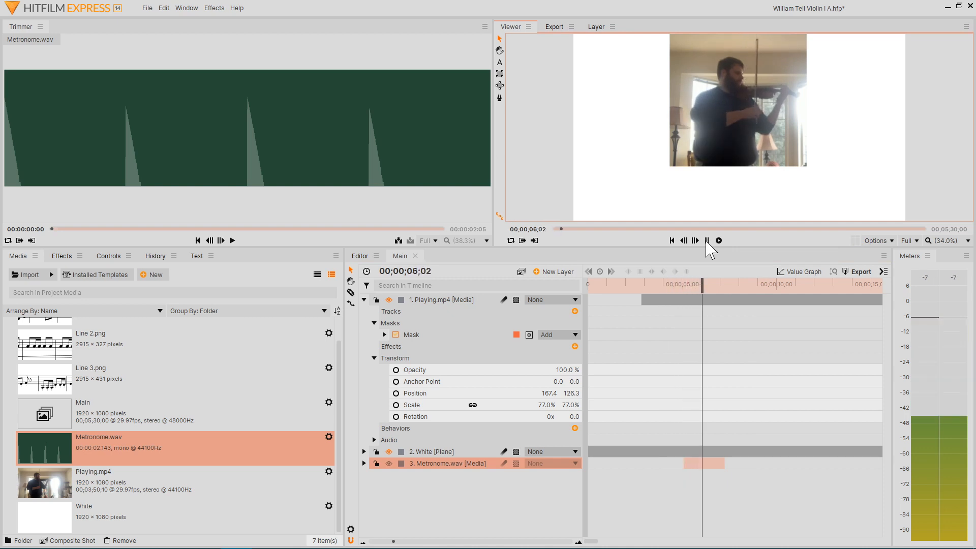
{"action": "left_click", "coordinate": [707, 240]}
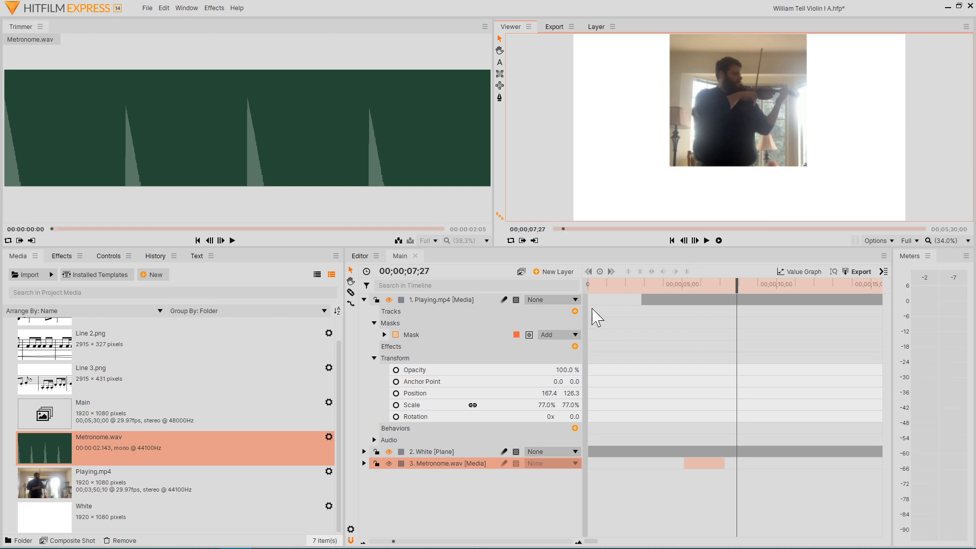
Step: Nudge the Metronome.wav clip to end at 00;00;07;09 and replay the count-in to check its timing
{"action": "left_click_drag", "start_coordinate": [394, 543], "coordinate": [404, 545]}
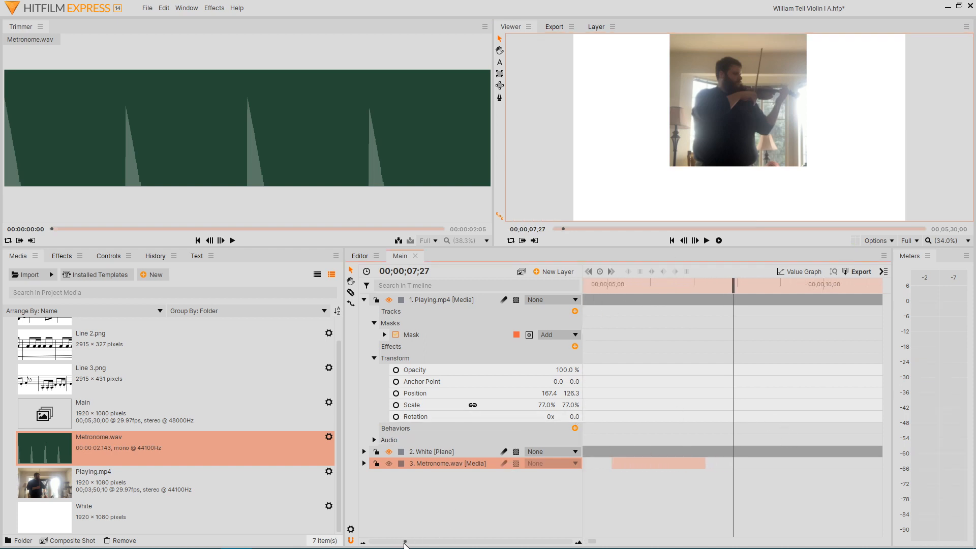
{"action": "left_click_drag", "start_coordinate": [735, 281], "coordinate": [706, 290]}
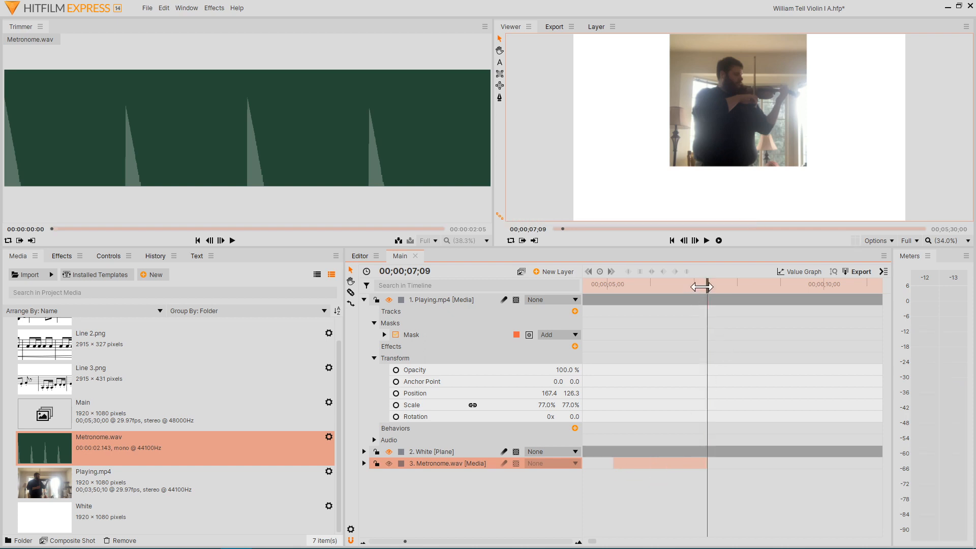
{"action": "left_click_drag", "start_coordinate": [701, 287], "coordinate": [598, 287]}
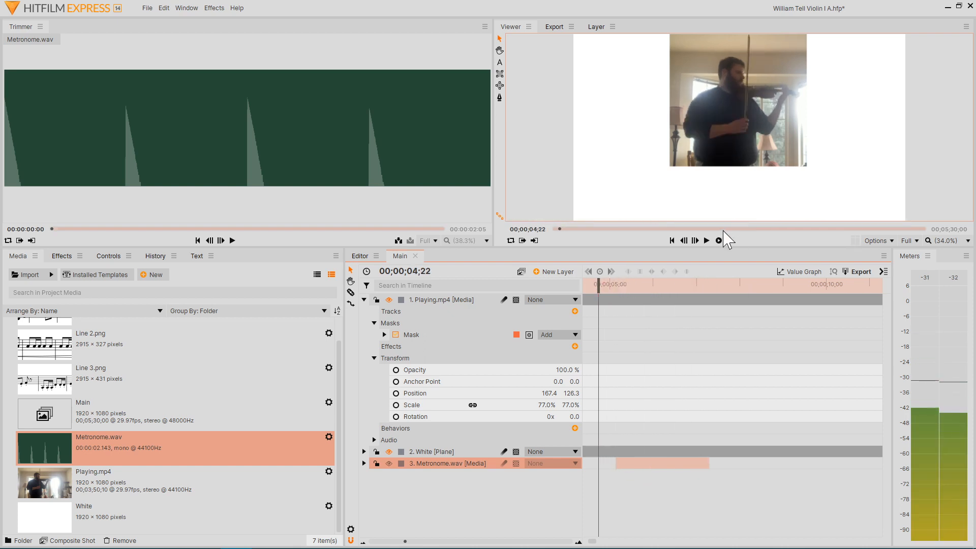
{"action": "left_click", "coordinate": [707, 241]}
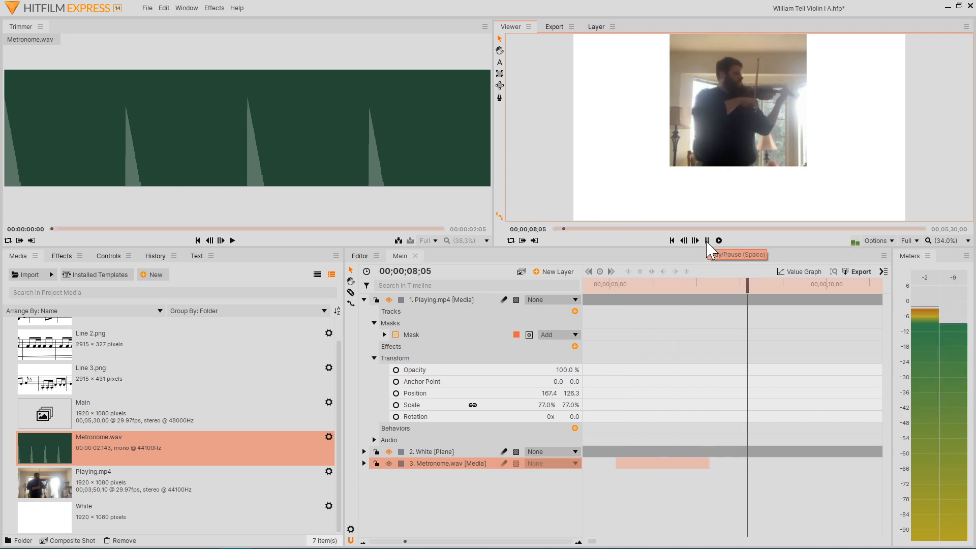
{"action": "left_click", "coordinate": [707, 240]}
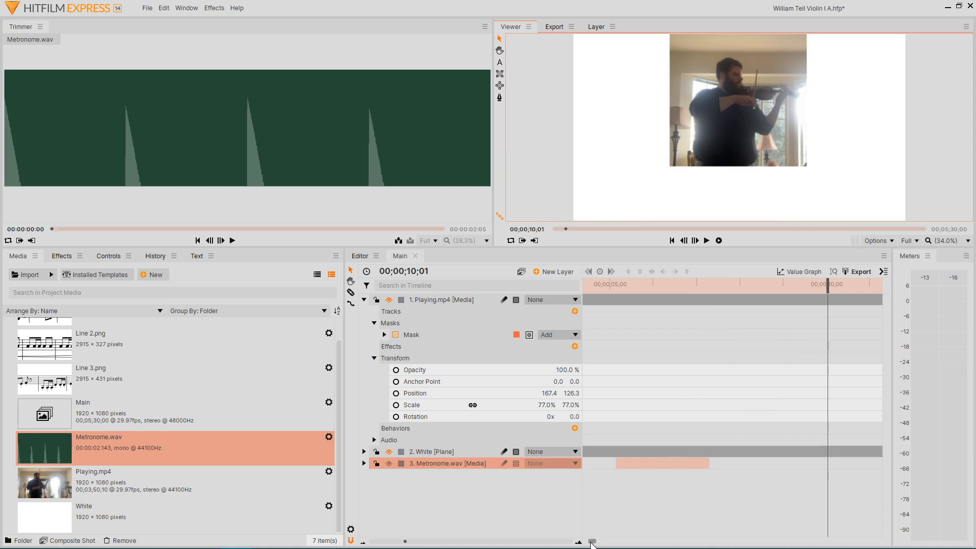
Step: Return the playhead to 00;00;00;00 and add Line 1.png as a layer below Metronome.wav in the Main composite
{"action": "left_click_drag", "start_coordinate": [592, 541], "coordinate": [567, 542]}
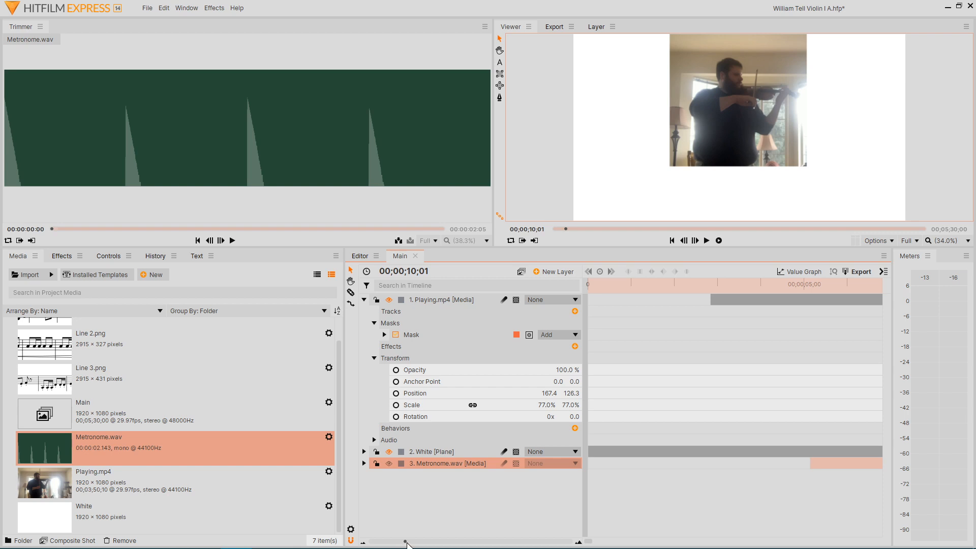
{"action": "left_click_drag", "start_coordinate": [405, 542], "coordinate": [403, 542]}
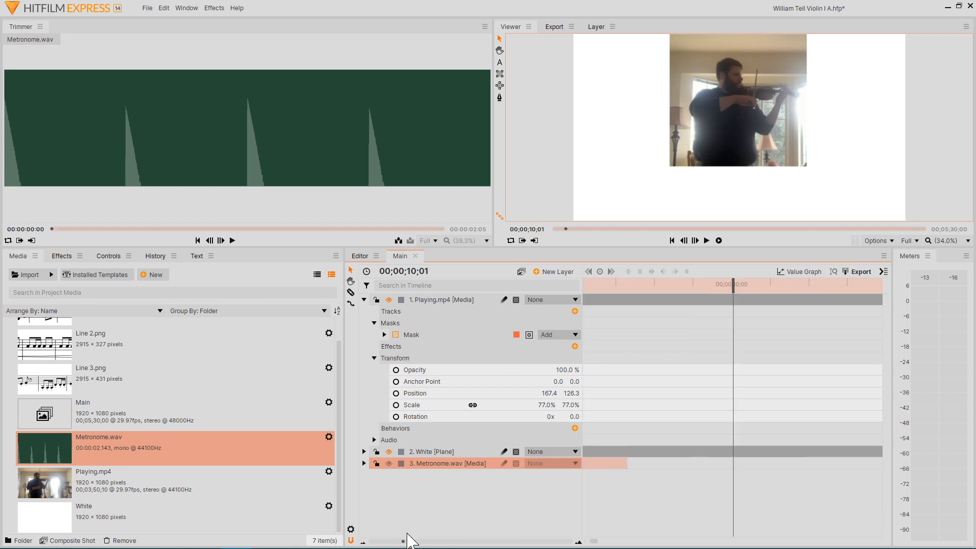
{"action": "left_click_drag", "start_coordinate": [596, 544], "coordinate": [576, 545]}
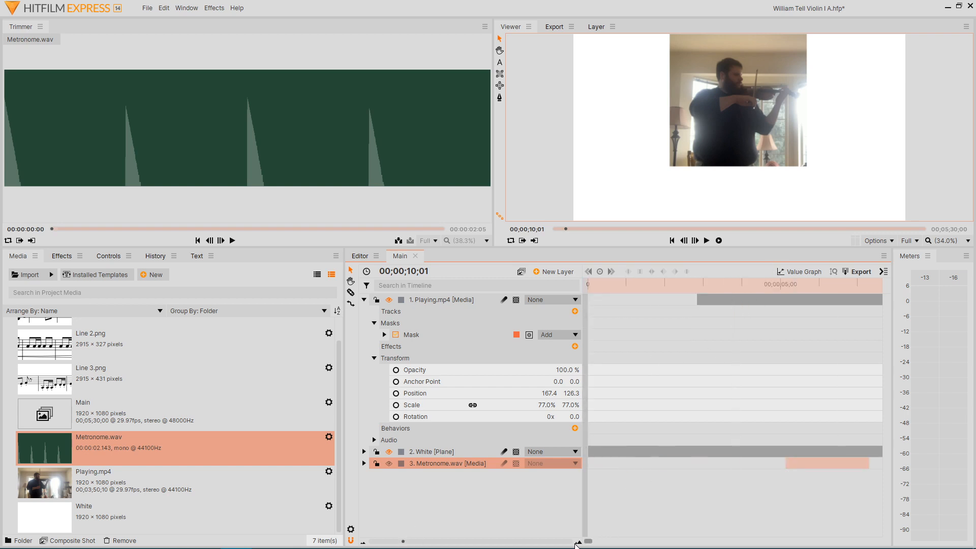
{"action": "left_click_drag", "start_coordinate": [705, 290], "coordinate": [586, 290]}
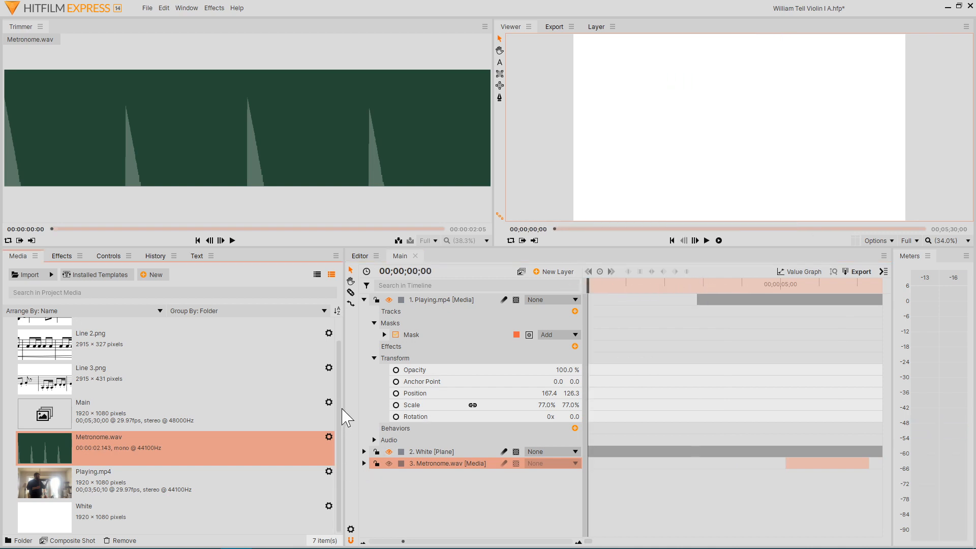
{"action": "scroll", "coordinate": [341, 413], "scroll_direction": "up", "scroll_amount": 1}
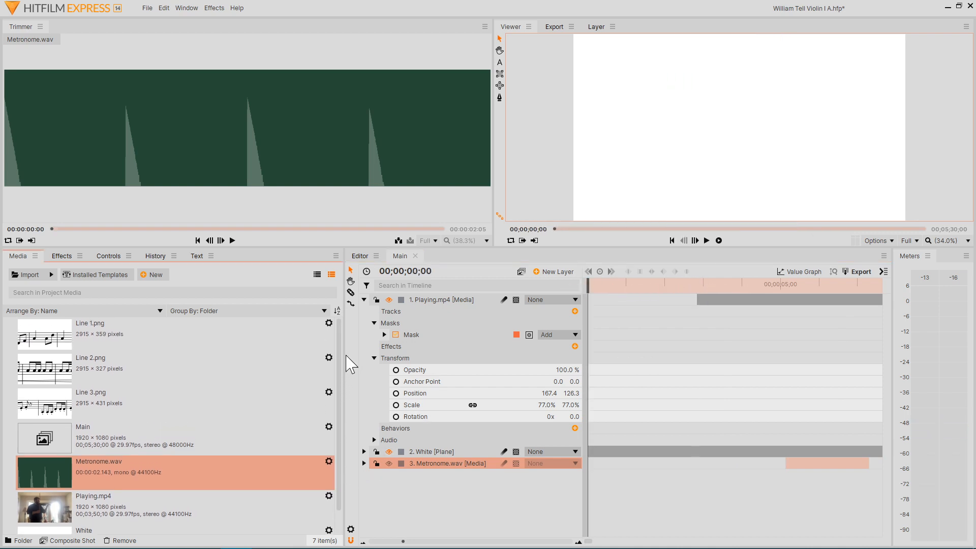
{"action": "left_click", "coordinate": [104, 338]}
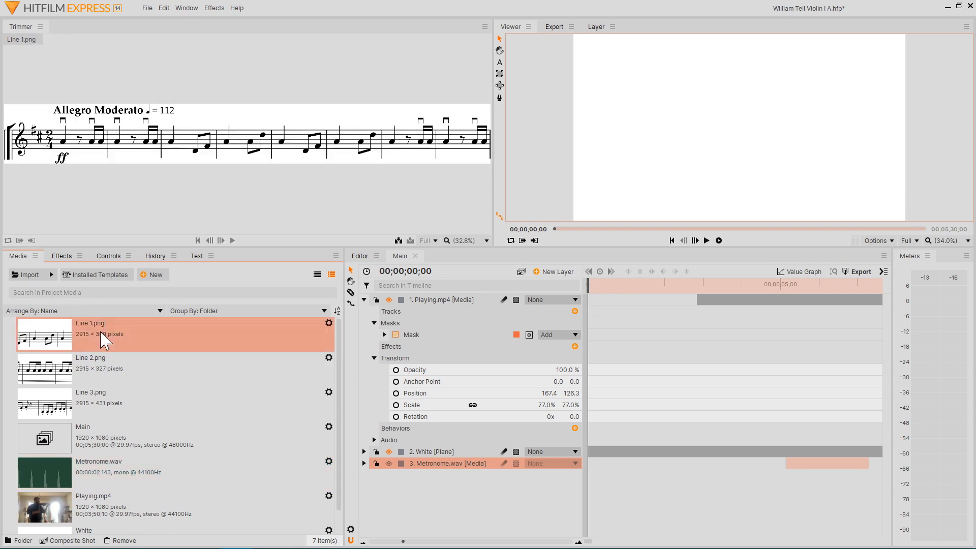
{"action": "left_click_drag", "start_coordinate": [104, 338], "coordinate": [467, 497]}
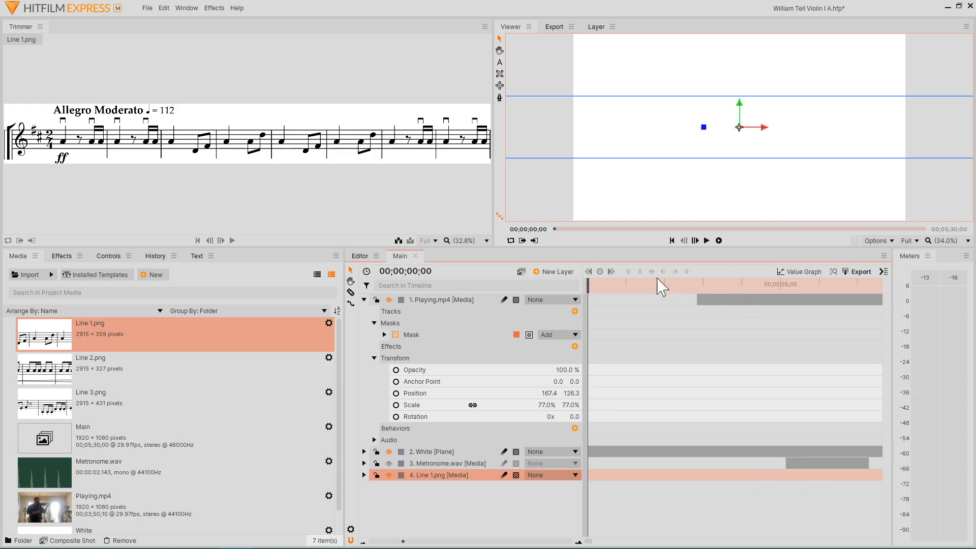
Step: Collapse the Playing.mp4 layer and move the White plane to the bottom of the layer stack, beneath Line 1.png
{"action": "left_click", "coordinate": [621, 286]}
{"action": "mouse_move", "coordinate": [621, 286]}
{"action": "left_mouse_down"}
{"action": "mouse_move", "coordinate": [709, 286]}
{"action": "mouse_move", "coordinate": [629, 286]}
{"action": "left_mouse_up"}
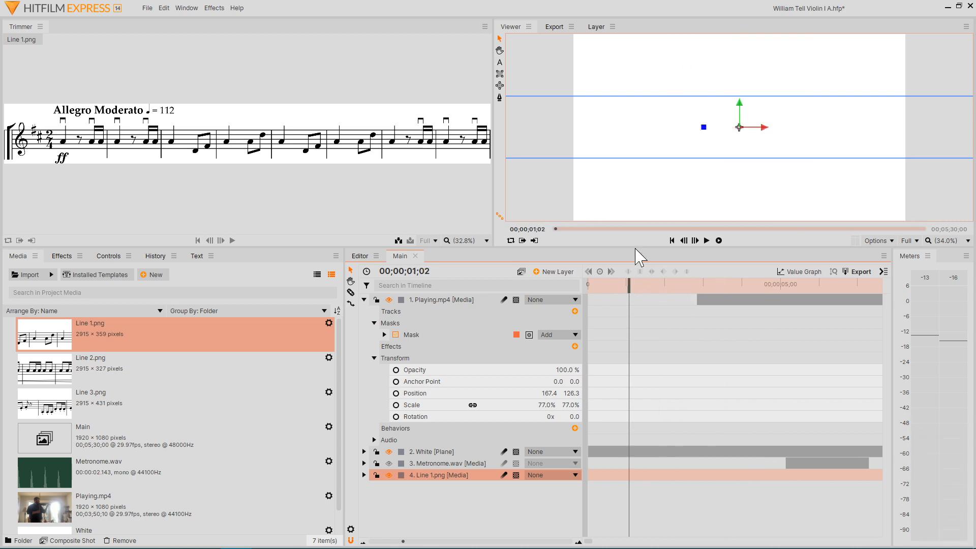
{"action": "left_click", "coordinate": [364, 300]}
{"action": "left_click_drag", "start_coordinate": [448, 311], "coordinate": [447, 353]}
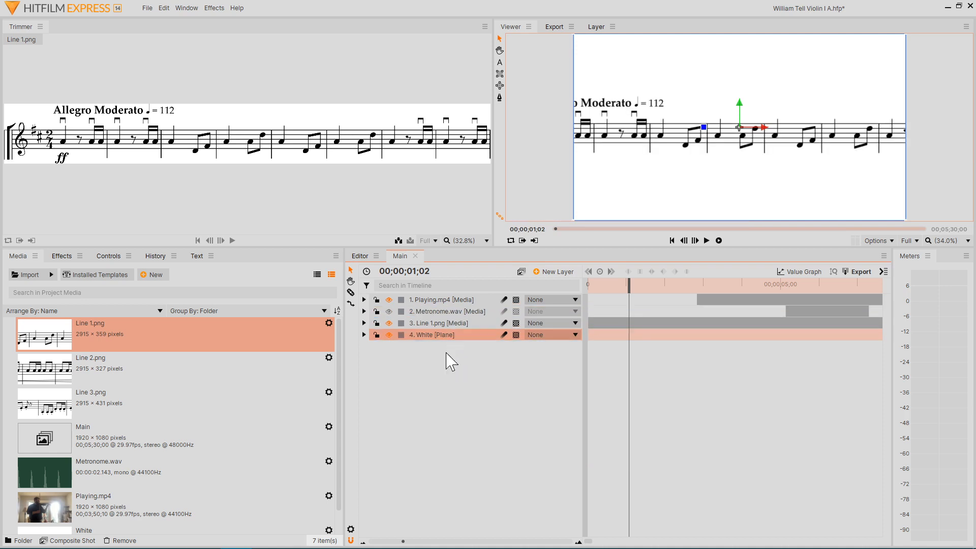
{"action": "left_click", "coordinate": [477, 429]}
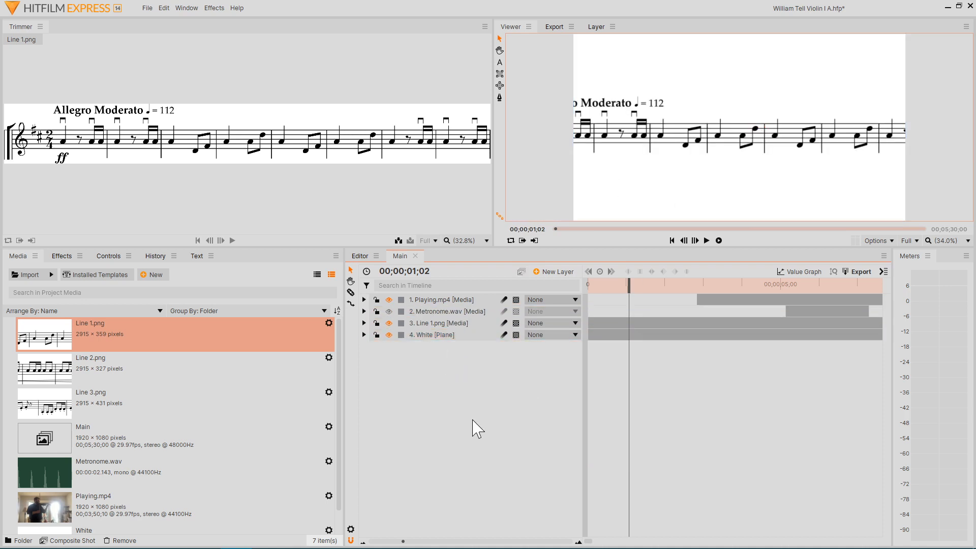
Step: Return to the timeline's start and set the Line 1.png layer's scale to 73%
{"action": "left_click_drag", "start_coordinate": [632, 285], "coordinate": [583, 288]}
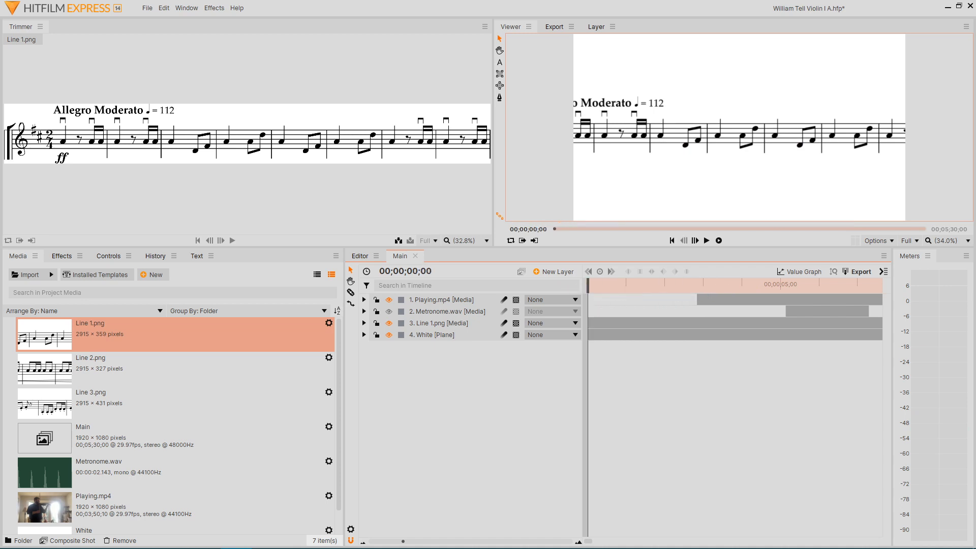
{"action": "left_click", "coordinate": [364, 323]}
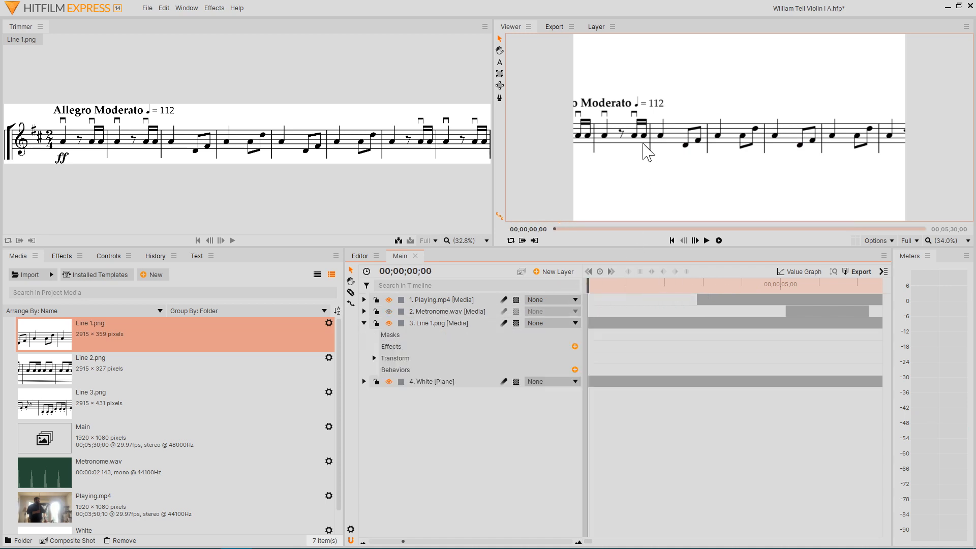
{"action": "left_click", "coordinate": [374, 358]}
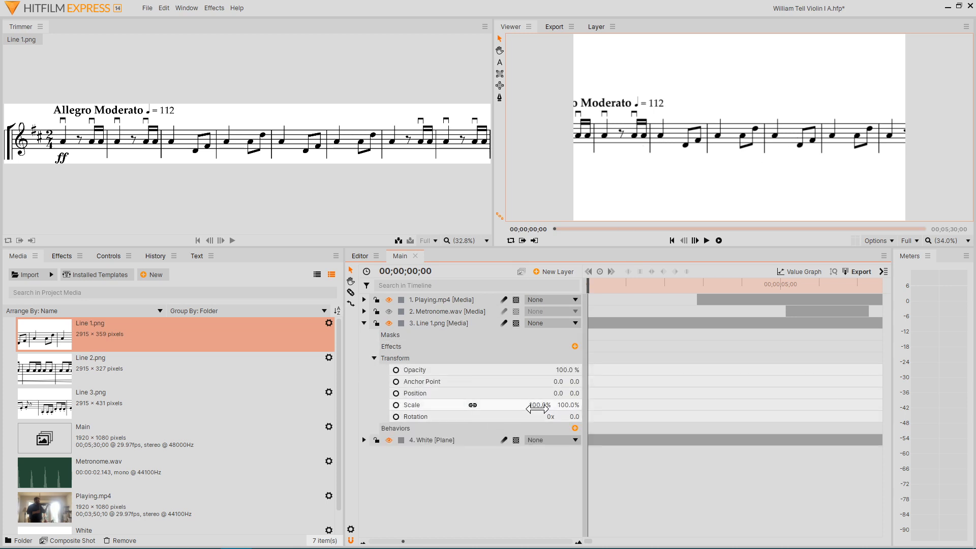
{"action": "left_click_drag", "start_coordinate": [539, 405], "coordinate": [526, 405]}
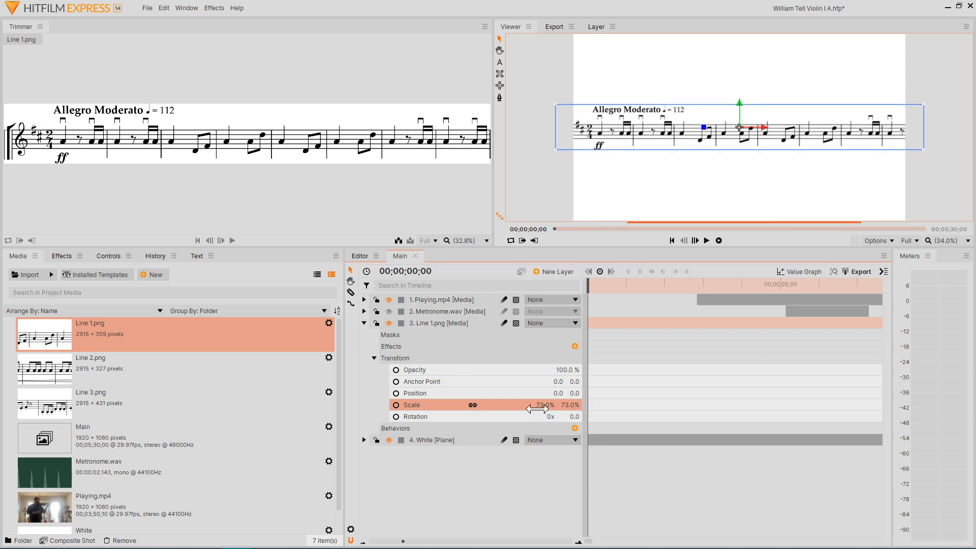
Step: Move the Line 1.png layer straight down below the violinist footage, to a vertical position of about -381.9
{"action": "left_click", "coordinate": [710, 286]}
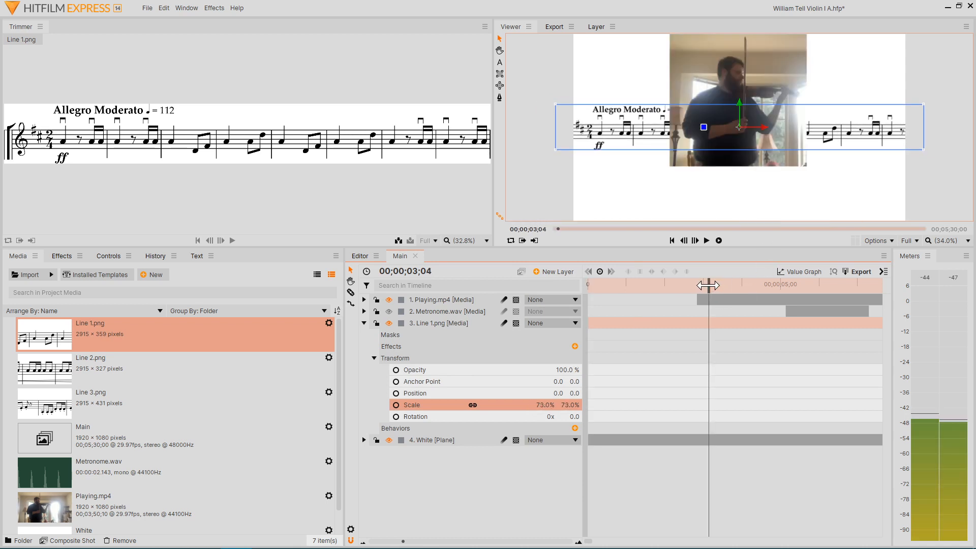
{"action": "left_click", "coordinate": [736, 111]}
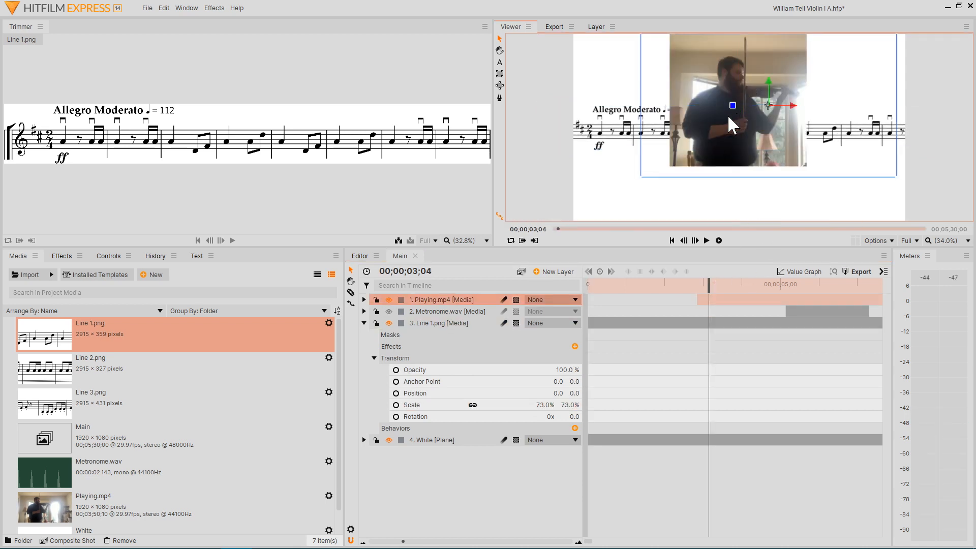
{"action": "left_click", "coordinate": [621, 144]}
{"action": "left_click_drag", "start_coordinate": [736, 102], "coordinate": [733, 170]}
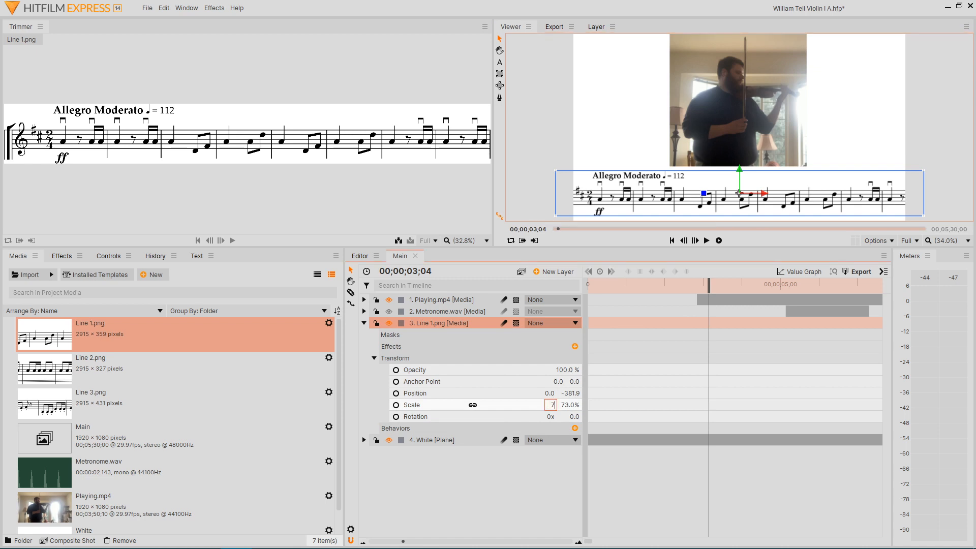
Step: Set the Line 1.png layer's scale to 75%
{"action": "key", "text": "Return"}
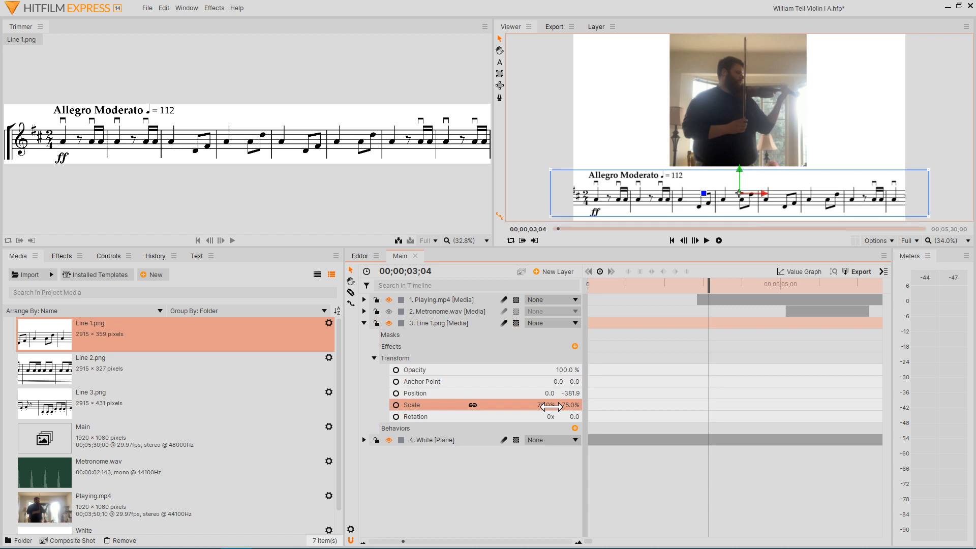
{"action": "left_click", "coordinate": [544, 480]}
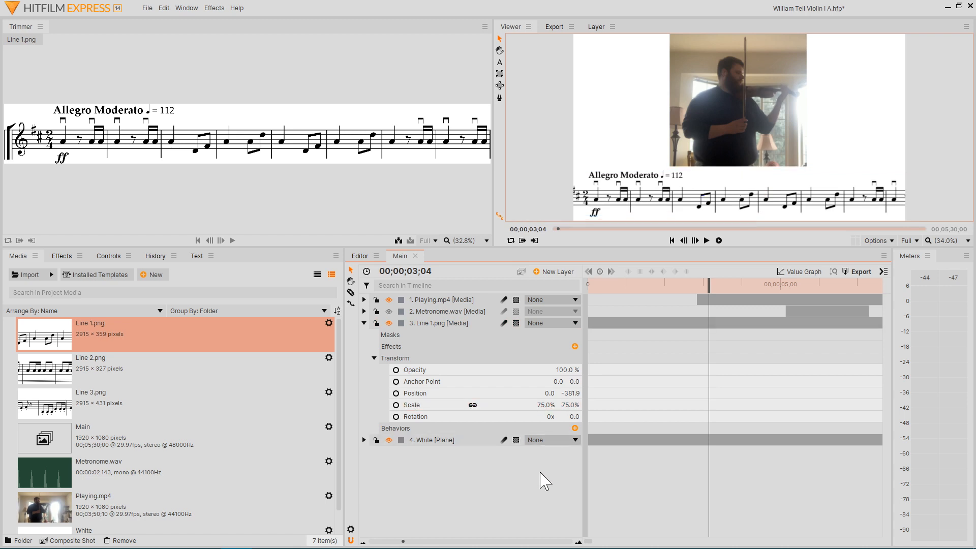
{"action": "left_click", "coordinate": [763, 186]}
{"action": "left_click", "coordinate": [424, 406]}
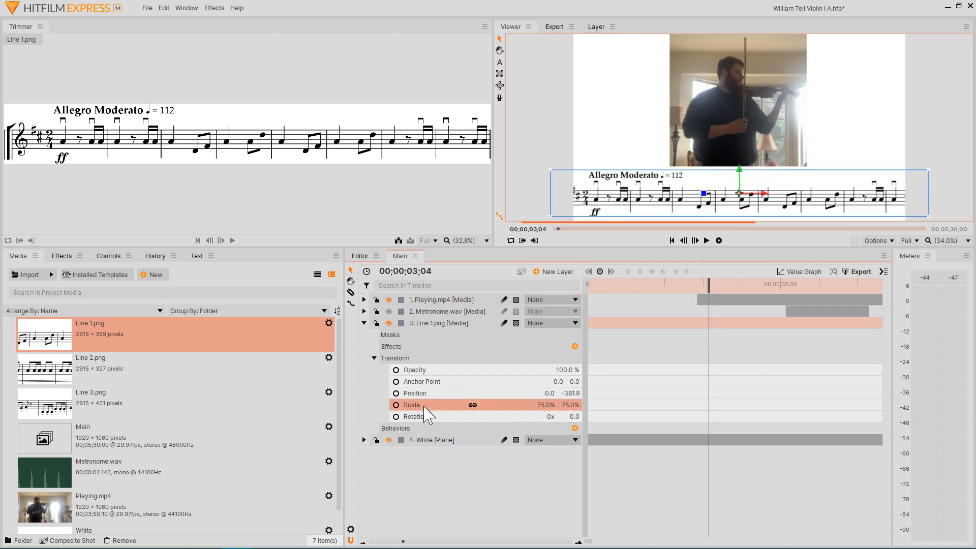
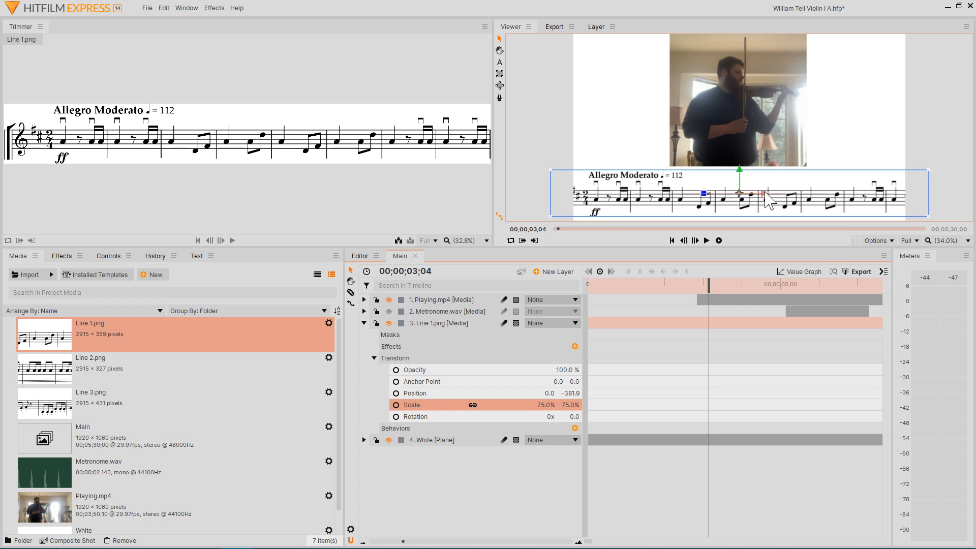
Step: At 00;00;00;00, shift Line 1.png horizontally to 2059.0, just outside the frame's right edge, and keyframe its position
{"action": "left_click_drag", "start_coordinate": [708, 288], "coordinate": [589, 288]}
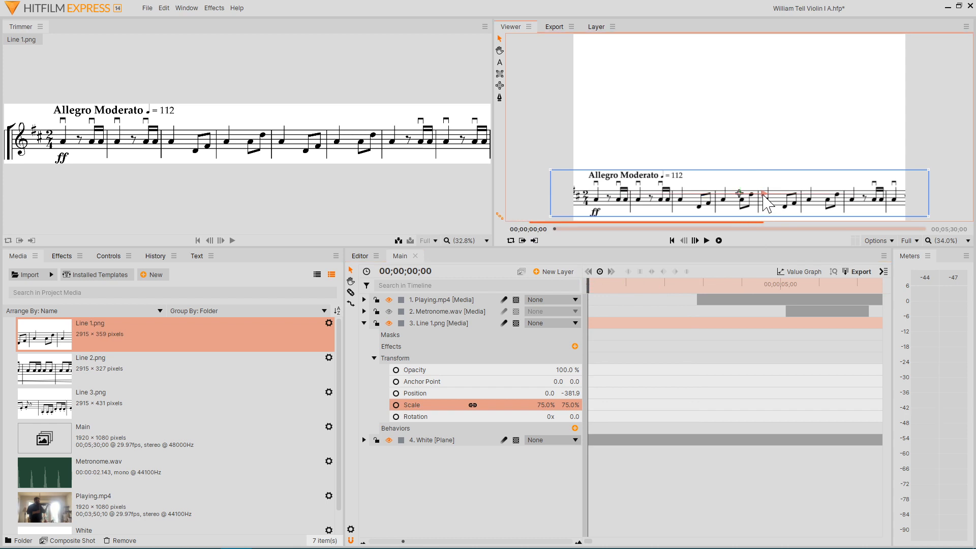
{"action": "left_click_drag", "start_coordinate": [759, 198], "coordinate": [969, 199]}
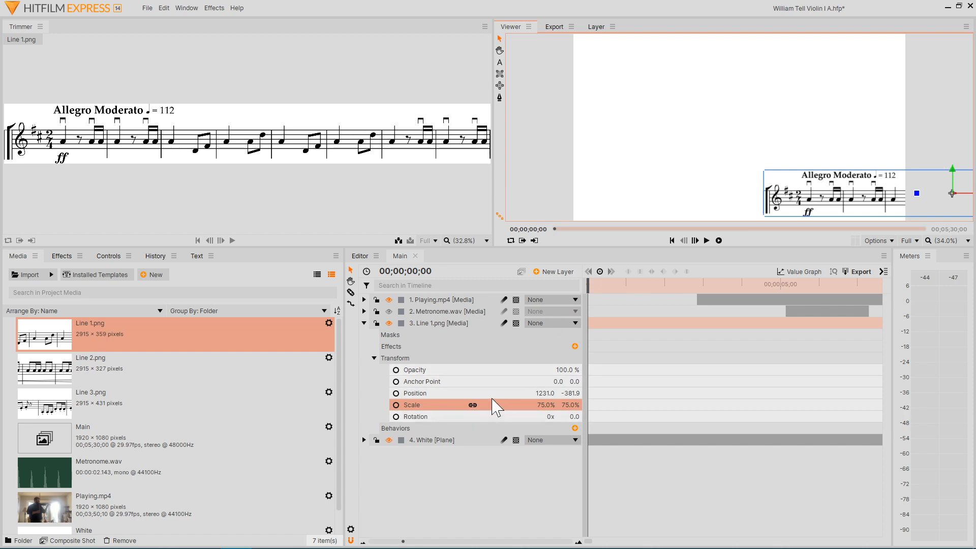
{"action": "left_click_drag", "start_coordinate": [540, 393], "coordinate": [675, 393]}
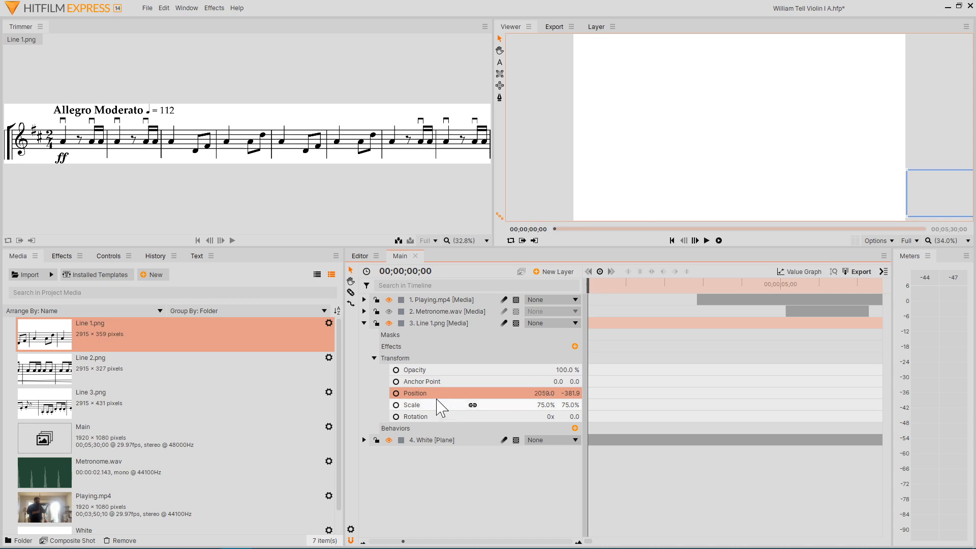
{"action": "left_click", "coordinate": [601, 272]}
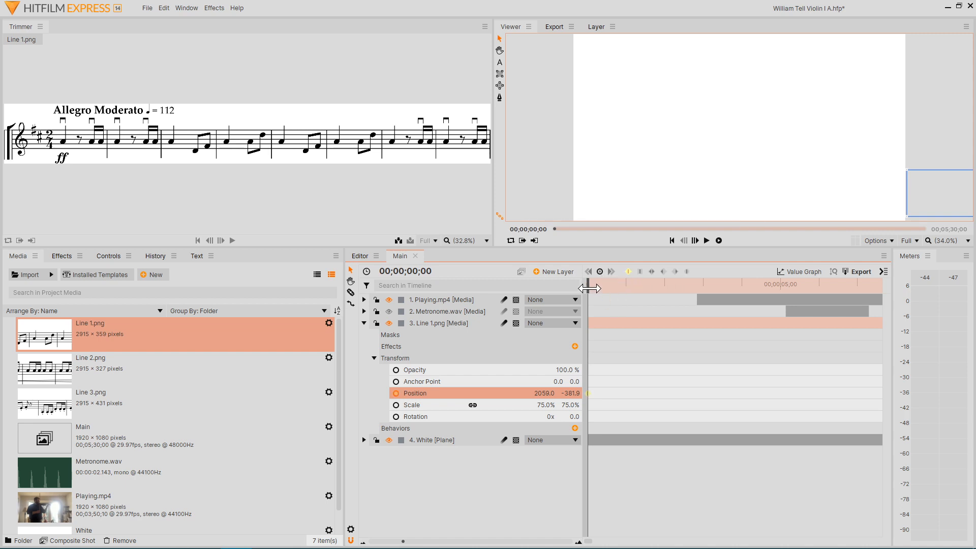
Step: Keyframe Line 1.png's horizontal position at 699.0 at 00;00;07;09, and play the staff's entrance from the timeline's start
{"action": "left_click_drag", "start_coordinate": [590, 289], "coordinate": [848, 330]}
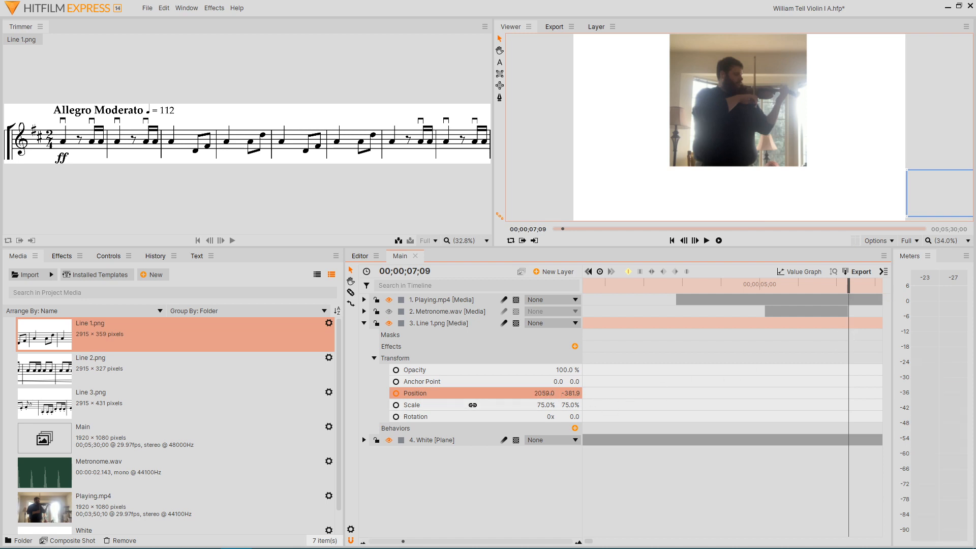
{"action": "left_click_drag", "start_coordinate": [544, 393], "coordinate": [0, 393]}
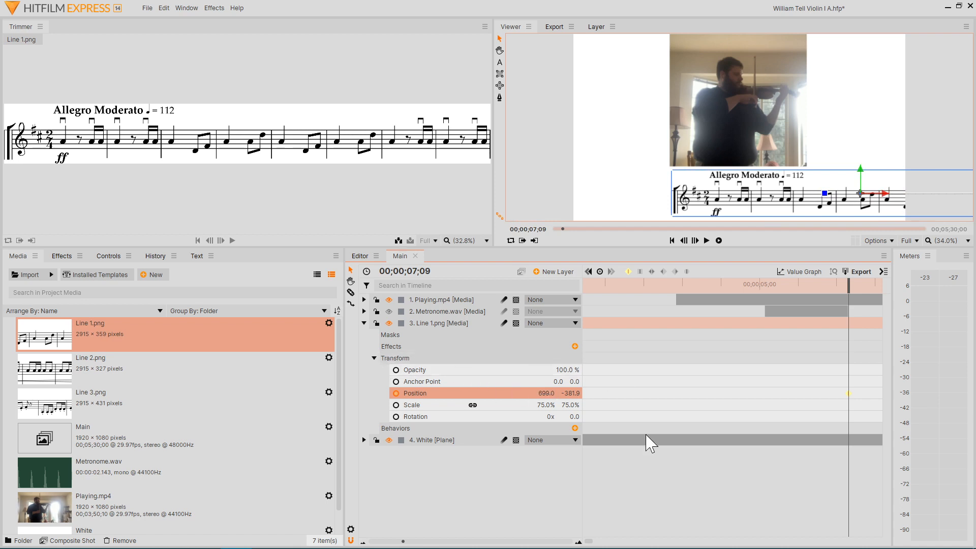
{"action": "key", "text": "Home"}
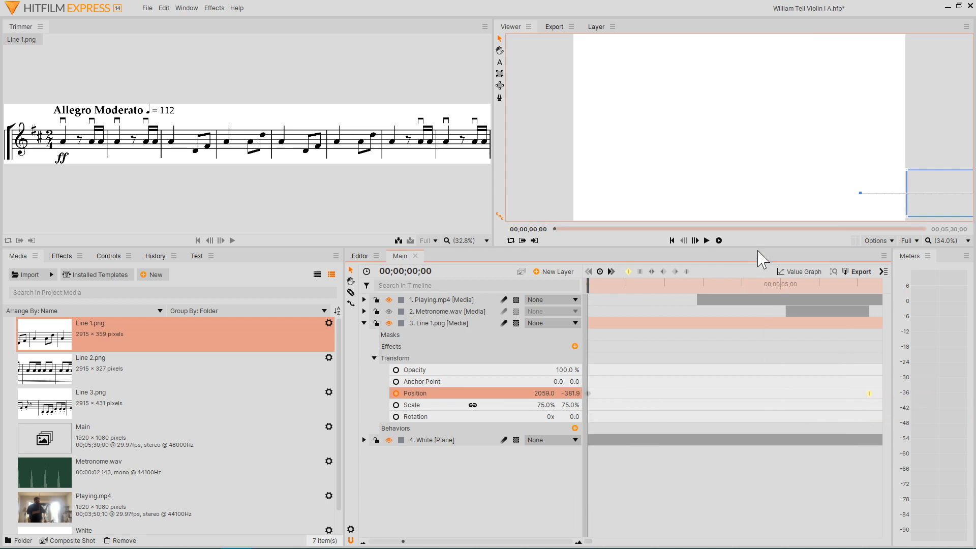
{"action": "left_click", "coordinate": [707, 240]}
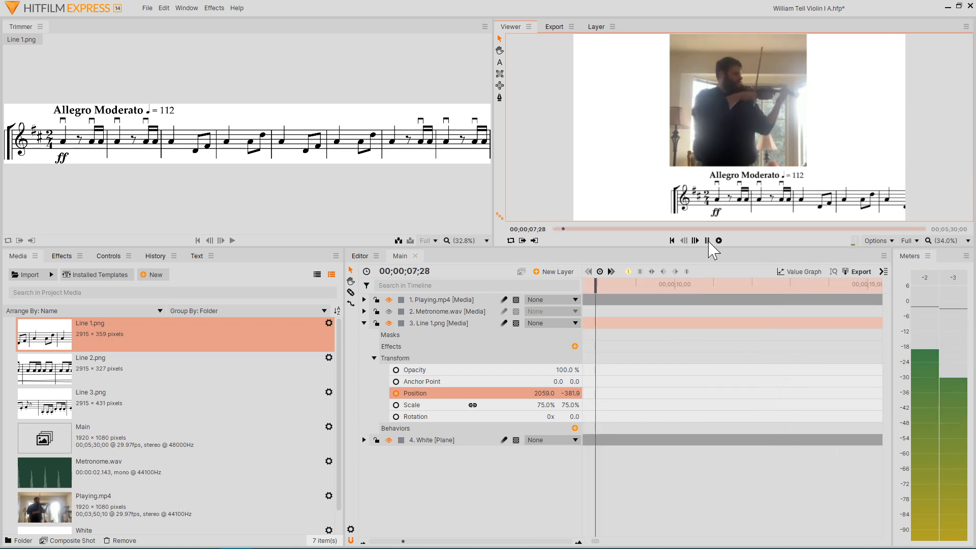
{"action": "left_click", "coordinate": [707, 240]}
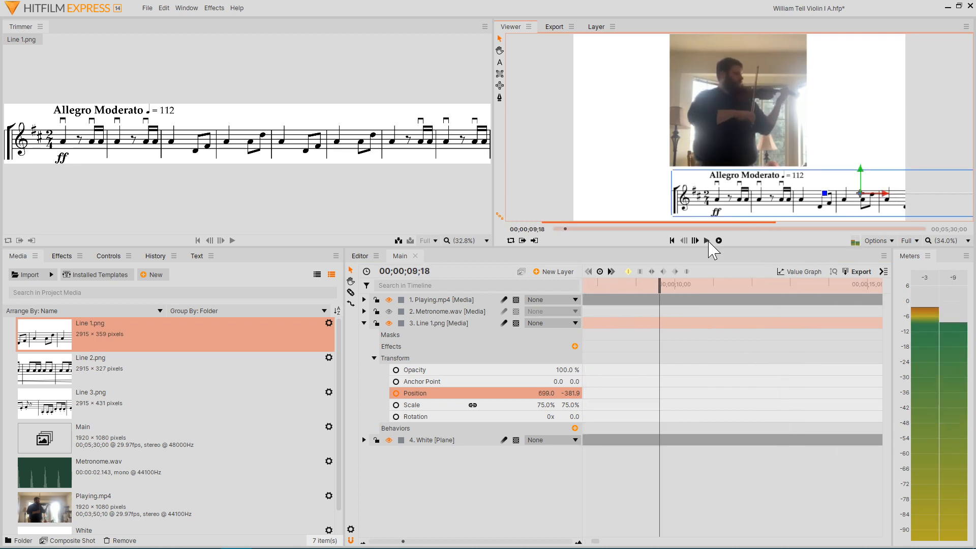
Step: Play to the end of the line's music and keyframe Line 1.png's horizontal position at about -1301.7 at 00;00;15;28
{"action": "left_click_drag", "start_coordinate": [595, 541], "coordinate": [591, 543]}
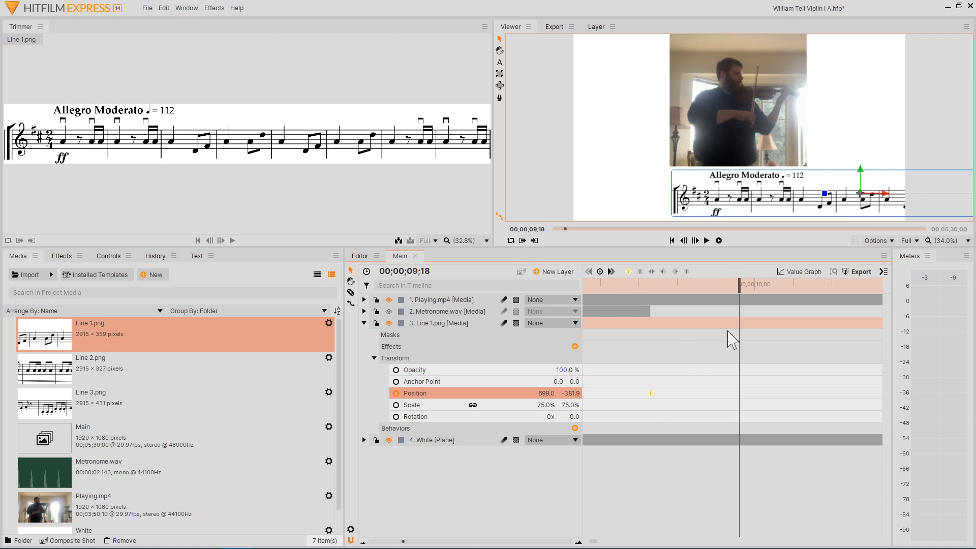
{"action": "left_click_drag", "start_coordinate": [742, 286], "coordinate": [862, 285]}
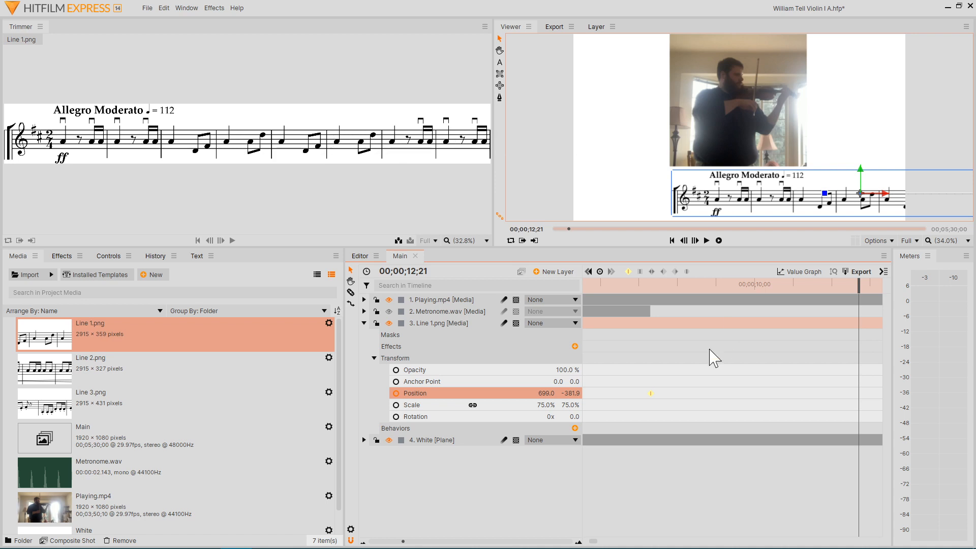
{"action": "left_click", "coordinate": [701, 242]}
{"action": "left_click", "coordinate": [706, 242]}
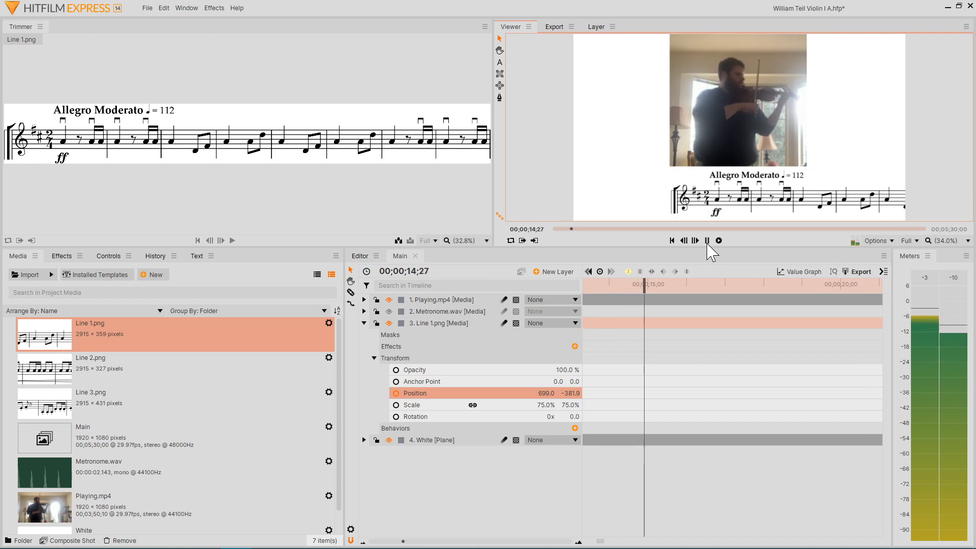
{"action": "left_click", "coordinate": [707, 242]}
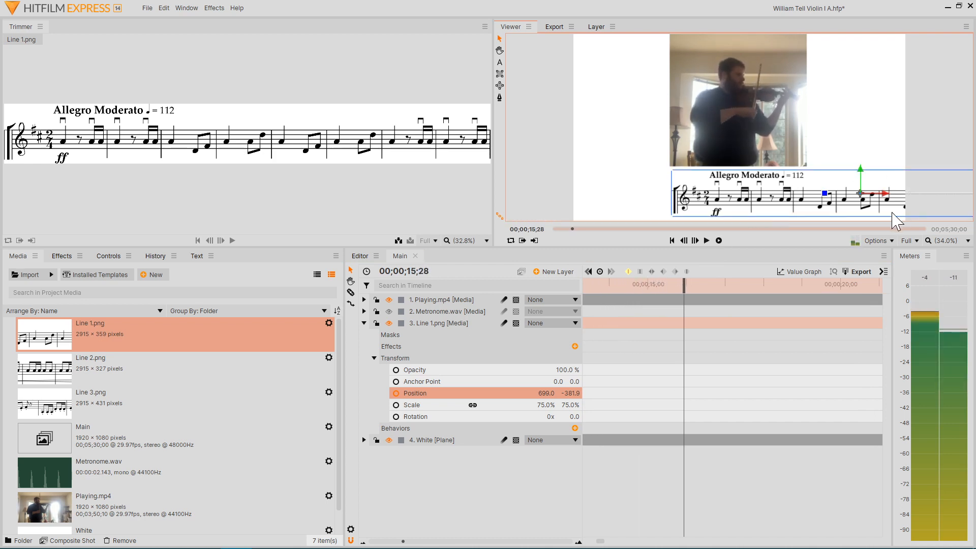
{"action": "left_click_drag", "start_coordinate": [887, 205], "coordinate": [547, 213]}
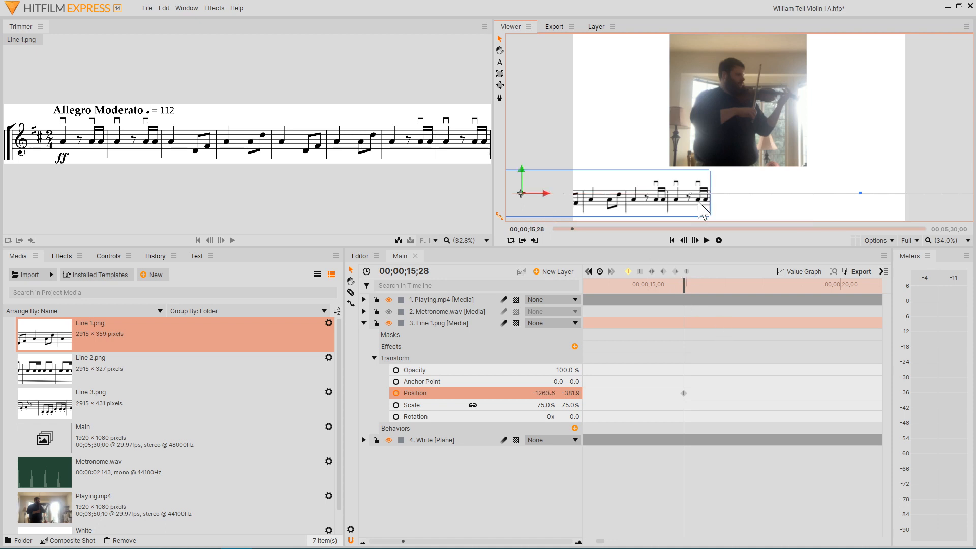
{"action": "left_click_drag", "start_coordinate": [543, 192], "coordinate": [538, 199]}
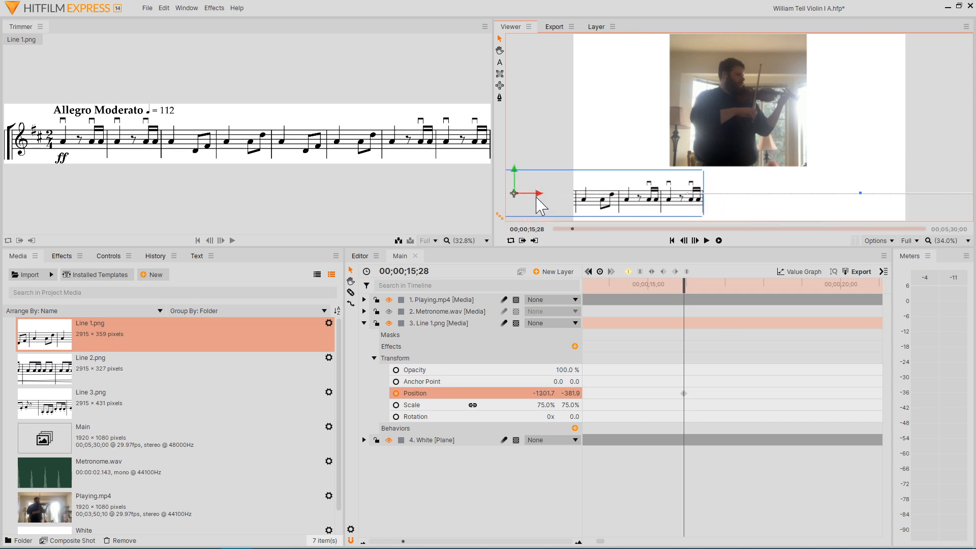
Step: Replay from about 00;00;05;23 to check the scroll against the playing, and return the playhead to 00;00;15;28
{"action": "left_click_drag", "start_coordinate": [680, 287], "coordinate": [697, 326]}
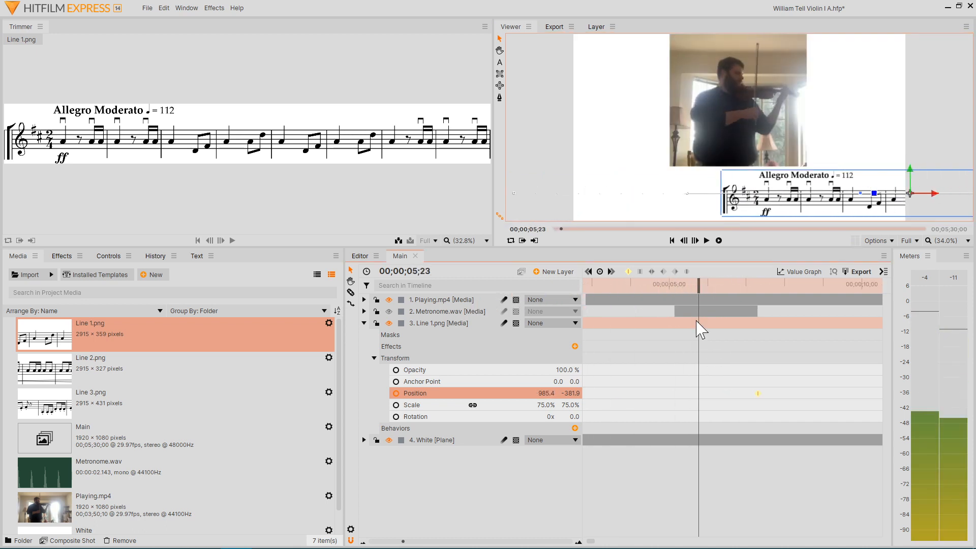
{"action": "left_click", "coordinate": [707, 241]}
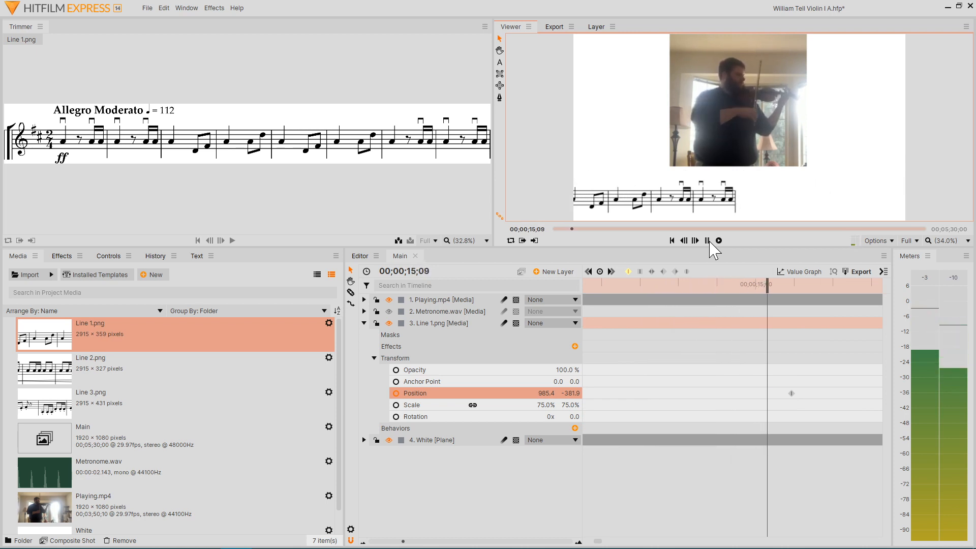
{"action": "left_click", "coordinate": [710, 243]}
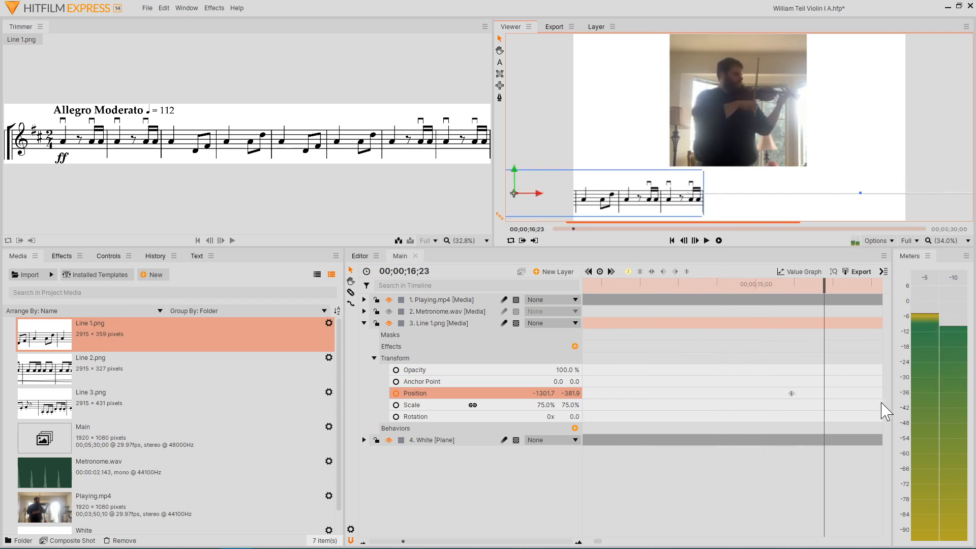
{"action": "left_click_drag", "start_coordinate": [823, 285], "coordinate": [790, 288]}
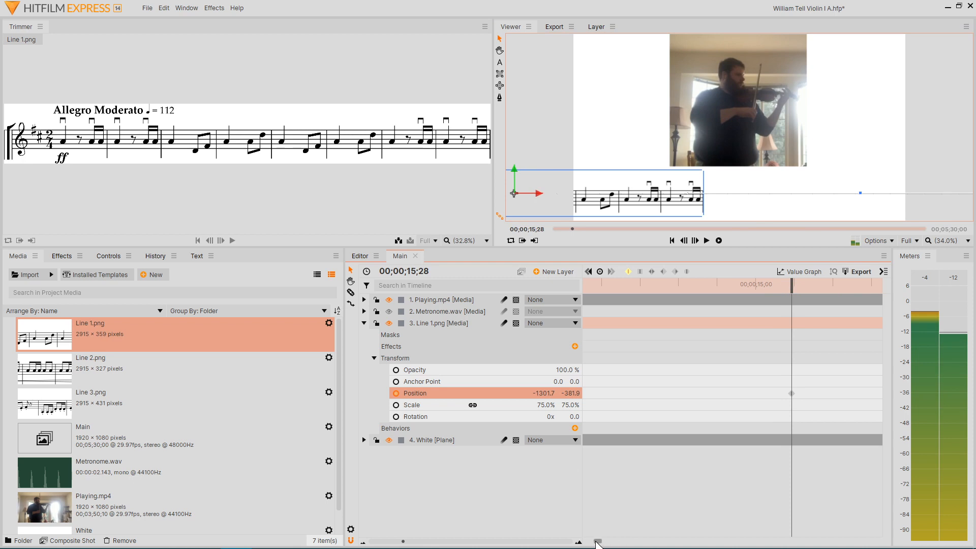
Step: Trim the Line 1.png clip to end at its last position keyframe, 00;00;15;28, and play back across the cut
{"action": "mouse_move", "coordinate": [598, 544]}
{"action": "left_mouse_down"}
{"action": "mouse_move", "coordinate": [578, 542]}
{"action": "mouse_move", "coordinate": [606, 544]}
{"action": "left_mouse_up"}
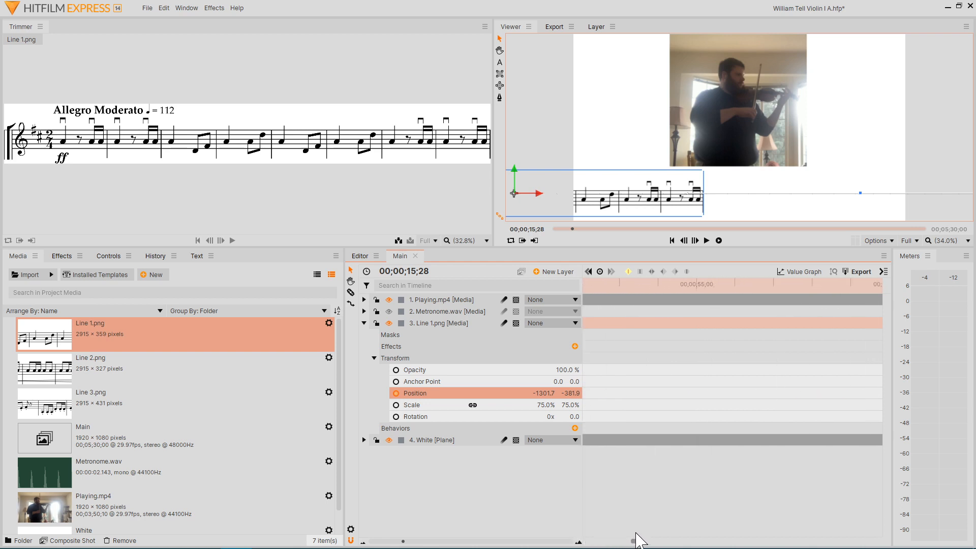
{"action": "left_click_drag", "start_coordinate": [781, 533], "coordinate": [892, 524]}
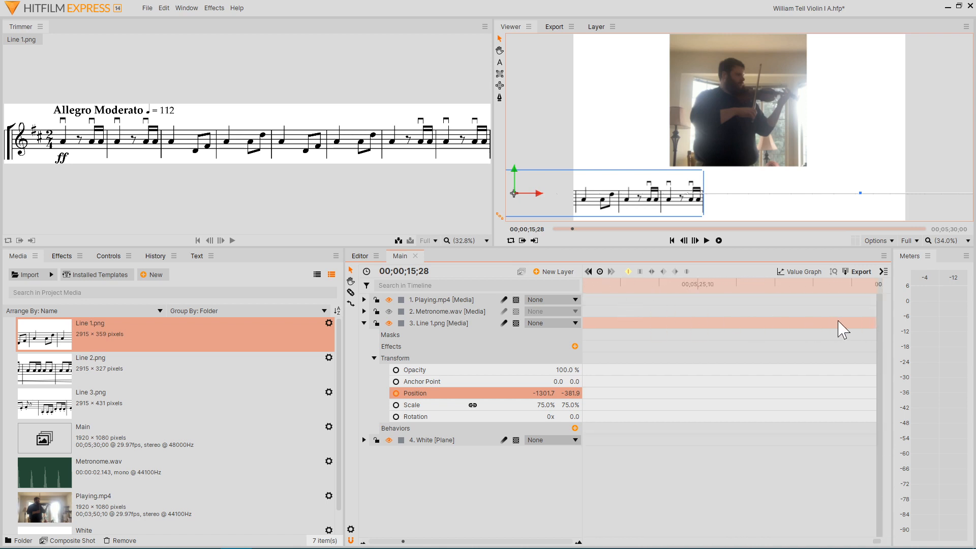
{"action": "left_click_drag", "start_coordinate": [875, 322], "coordinate": [741, 351]}
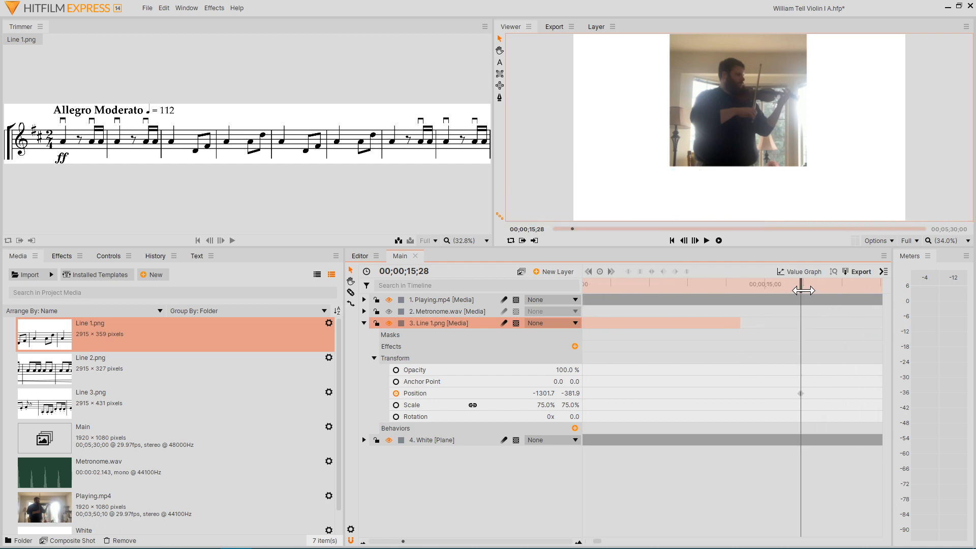
{"action": "left_click_drag", "start_coordinate": [803, 290], "coordinate": [758, 285]}
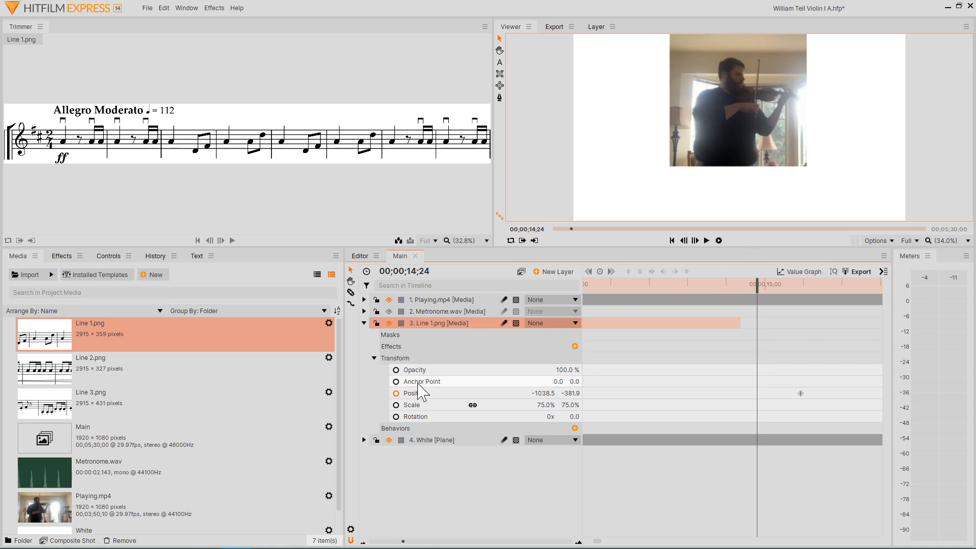
{"action": "left_click", "coordinate": [420, 395]}
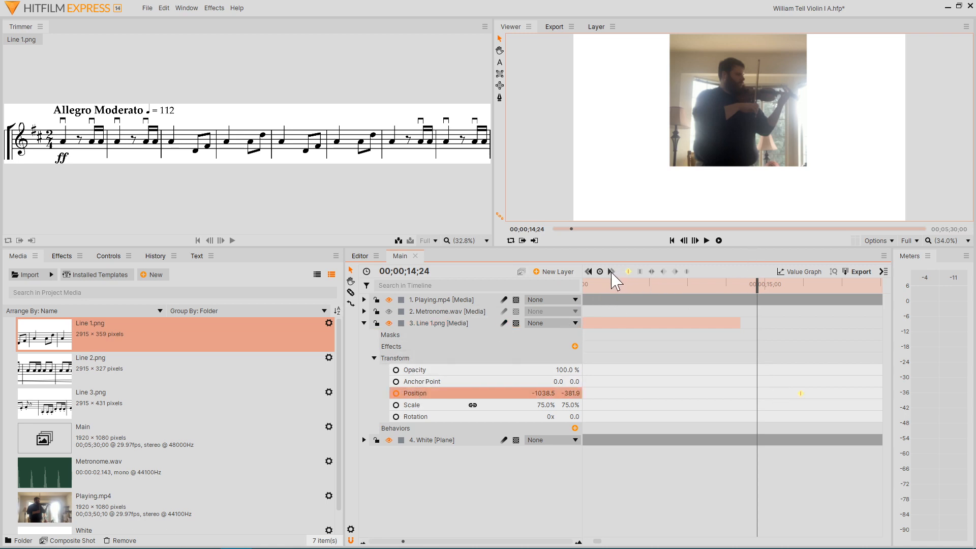
{"action": "left_click", "coordinate": [612, 279]}
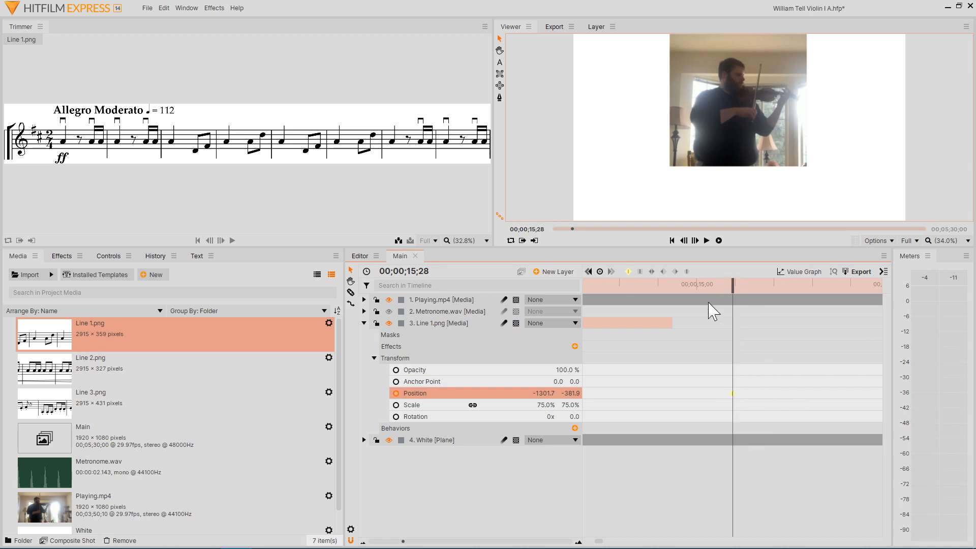
{"action": "left_click", "coordinate": [669, 323]}
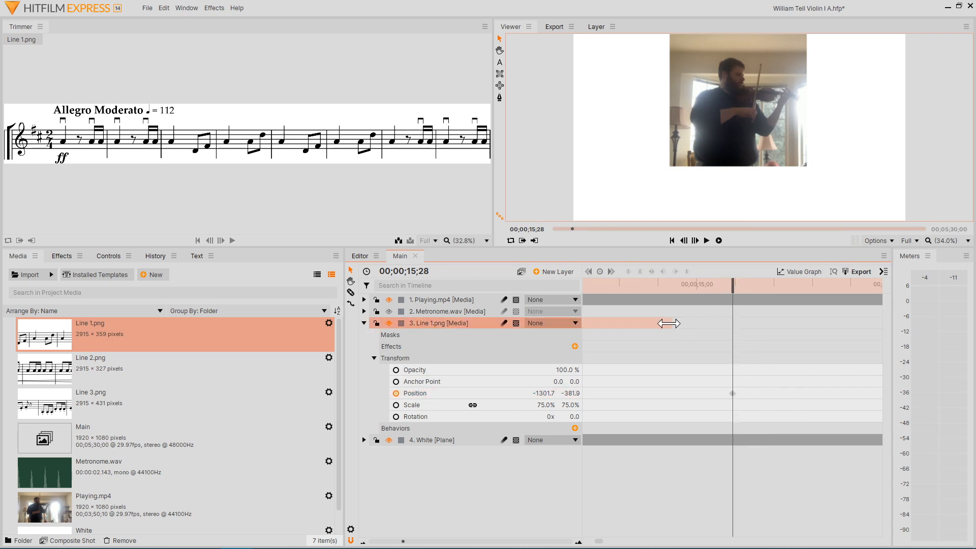
{"action": "left_click_drag", "start_coordinate": [668, 324], "coordinate": [731, 323]}
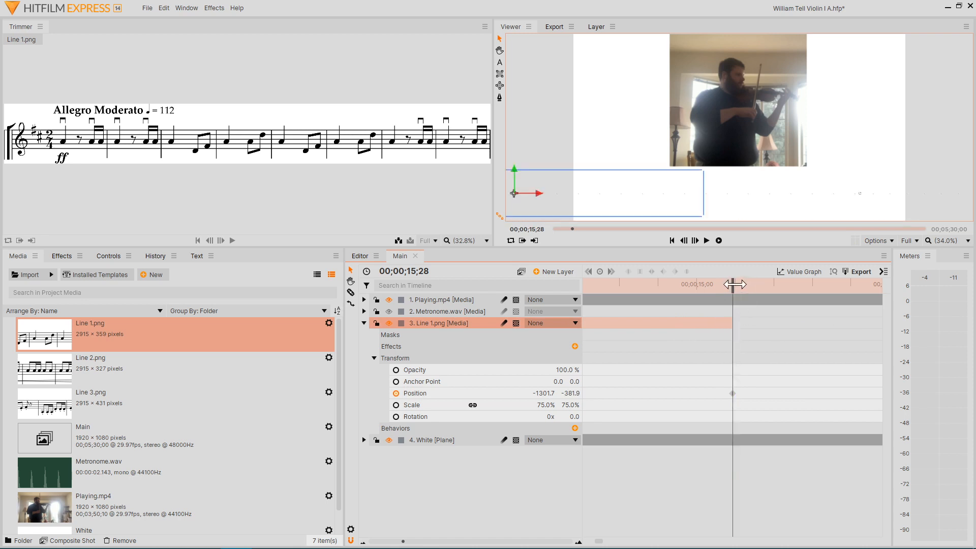
{"action": "left_click_drag", "start_coordinate": [734, 284], "coordinate": [634, 283]}
{"action": "left_click", "coordinate": [707, 240]}
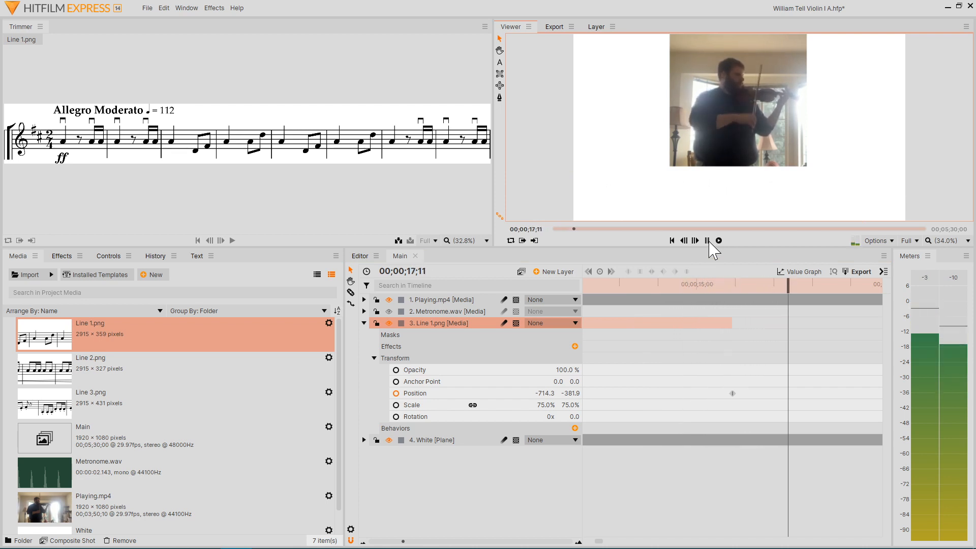
Step: Replay from 00;00;12;28 across the end of the Line 1.png clip and place the playhead at 00;00;16;05
{"action": "left_click", "coordinate": [707, 241]}
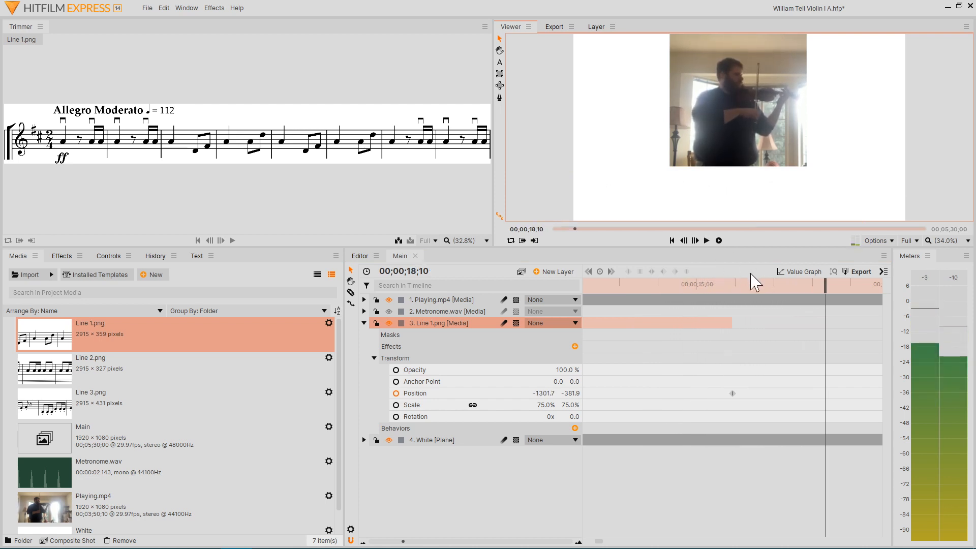
{"action": "left_click", "coordinate": [618, 286]}
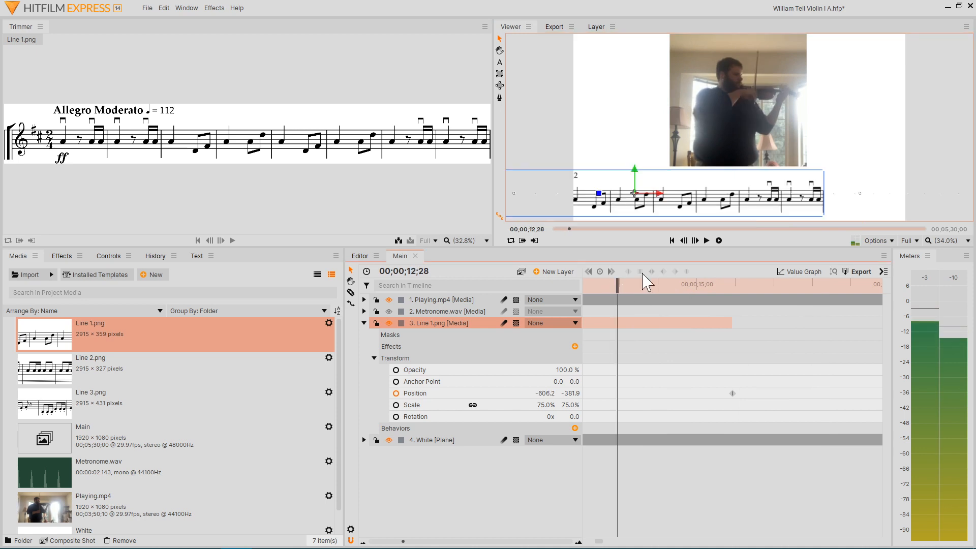
{"action": "left_click", "coordinate": [707, 241]}
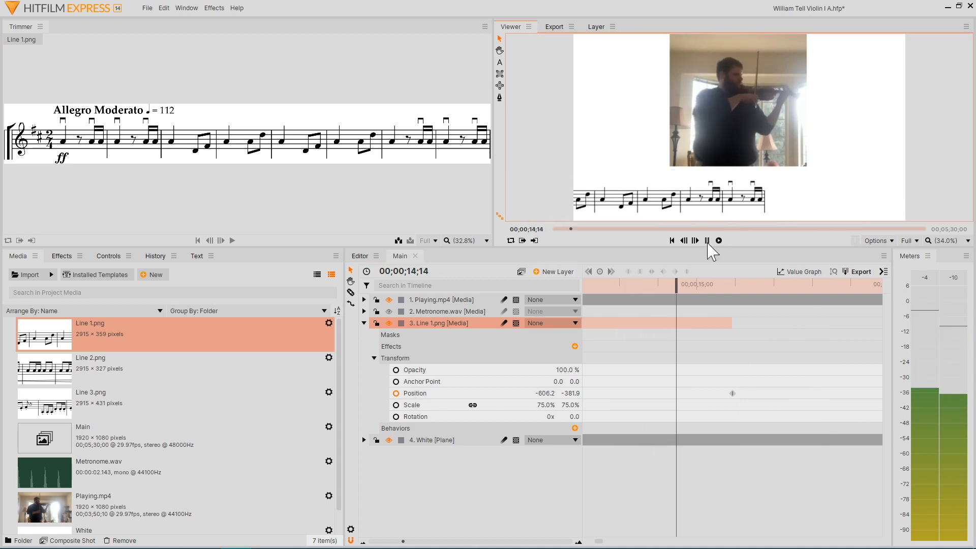
{"action": "left_click", "coordinate": [707, 241]}
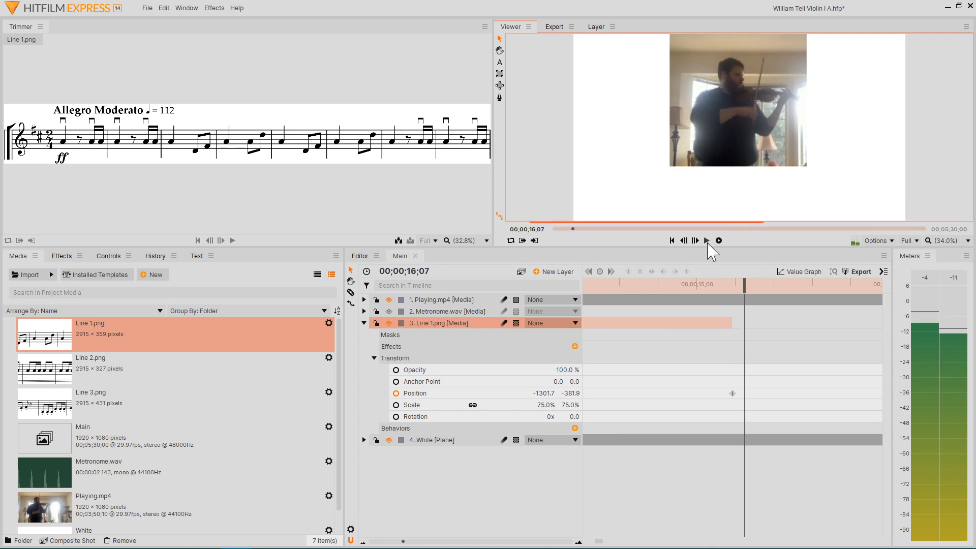
{"action": "left_click_drag", "start_coordinate": [744, 284], "coordinate": [742, 284]}
{"action": "right_click", "coordinate": [723, 284]}
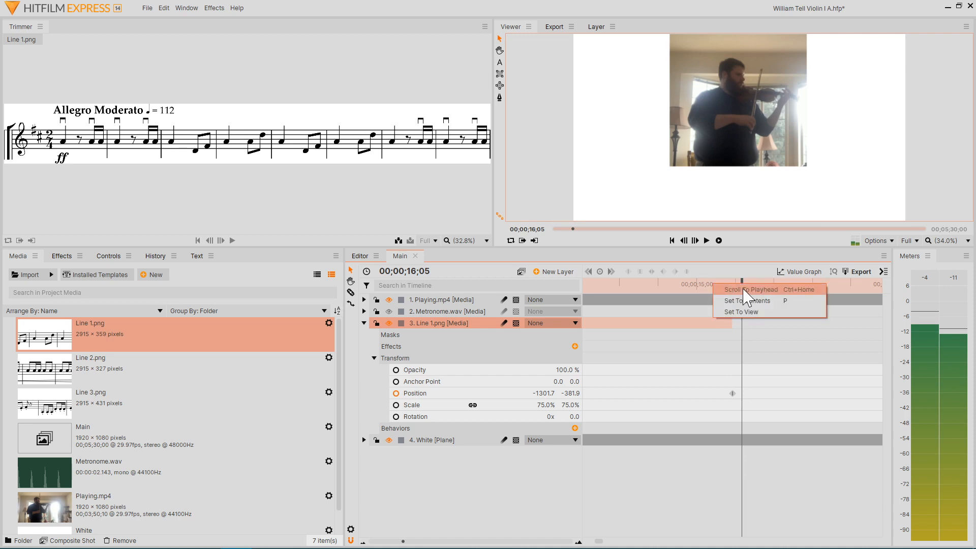
{"action": "left_click", "coordinate": [725, 277]}
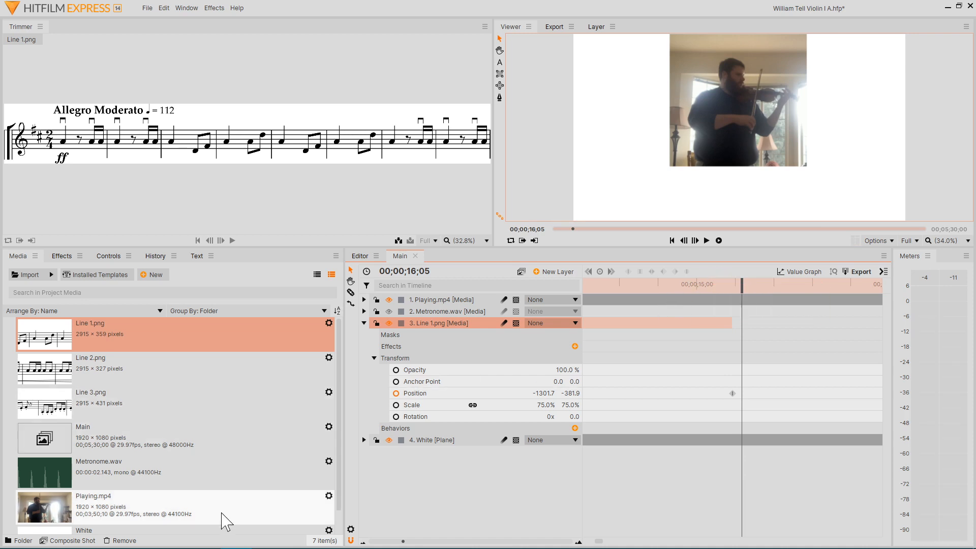
Step: Add Line 2.png to the timeline directly above the White plane and show its transform properties
{"action": "left_click", "coordinate": [126, 377]}
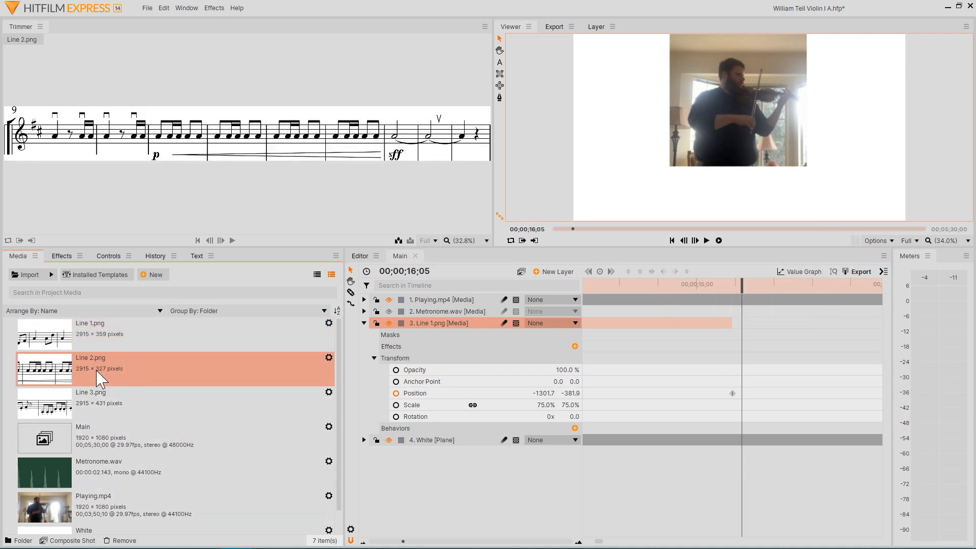
{"action": "left_click_drag", "start_coordinate": [100, 378], "coordinate": [446, 442]}
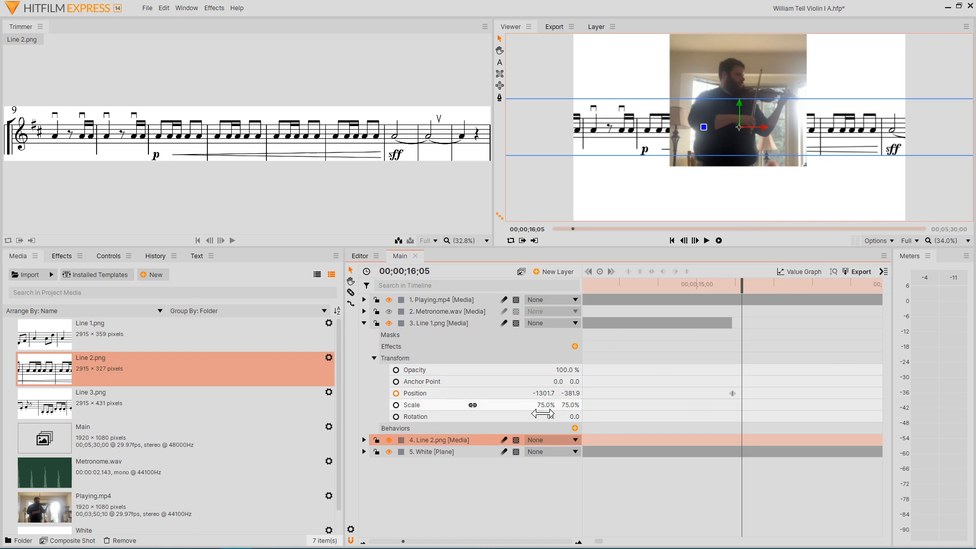
{"action": "left_click", "coordinate": [365, 440]}
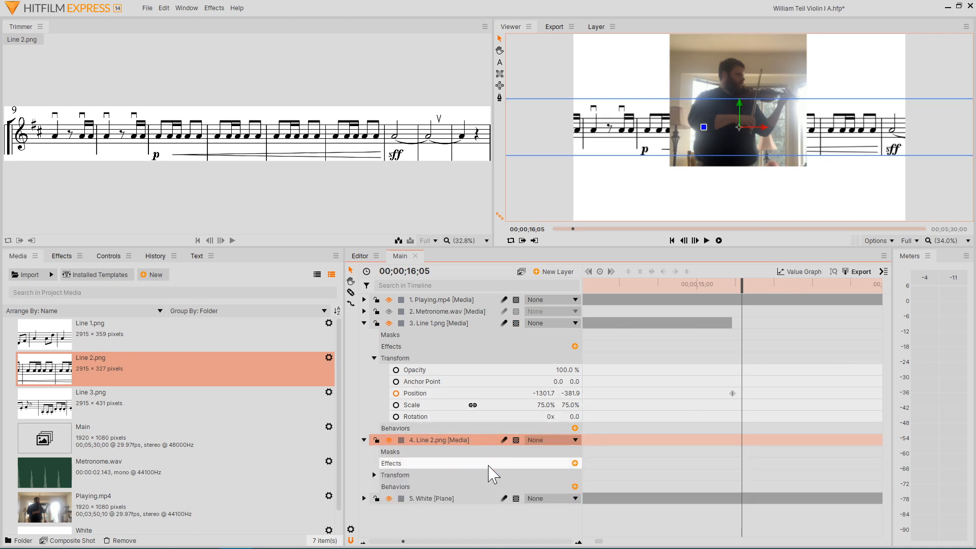
{"action": "left_click", "coordinate": [374, 475]}
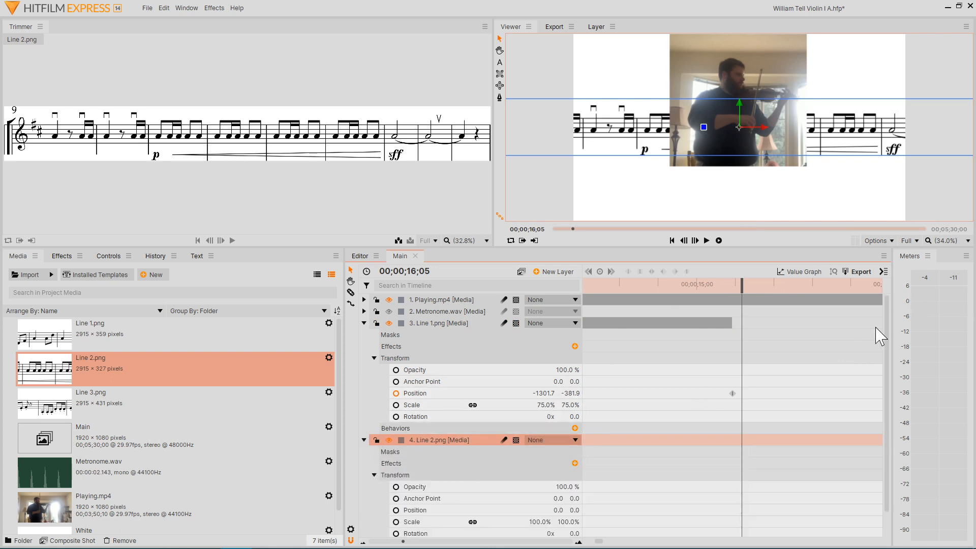
Step: Scale Line 2.png to 75% and move it below the playing footage, to a vertical position of about -364.3
{"action": "scroll", "coordinate": [887, 320], "scroll_direction": "down", "scroll_amount": 1}
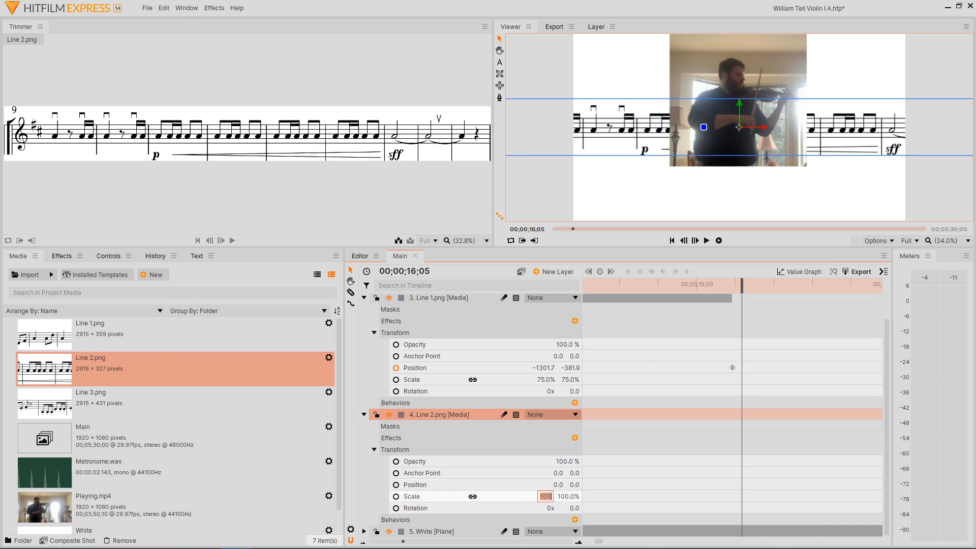
{"action": "key", "text": "Return"}
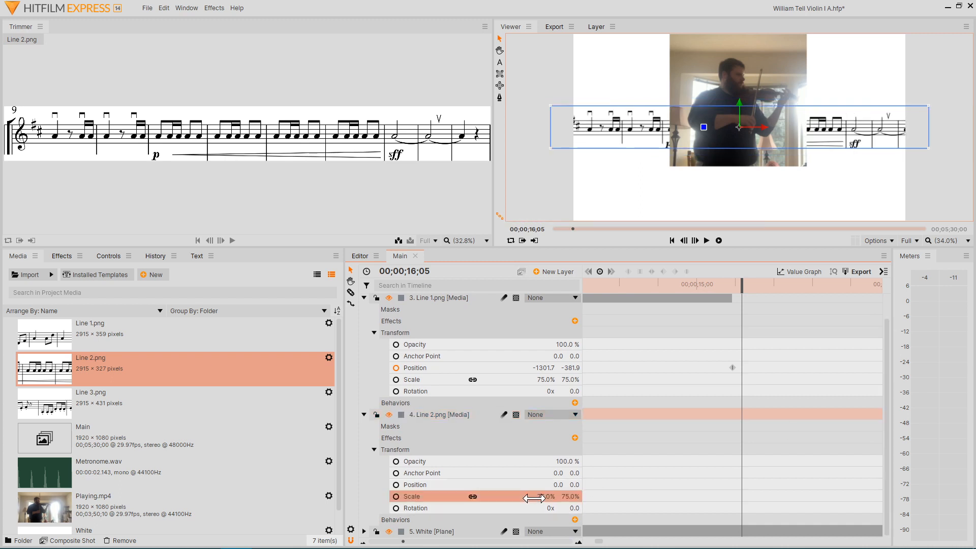
{"action": "left_click_drag", "start_coordinate": [737, 108], "coordinate": [732, 170]}
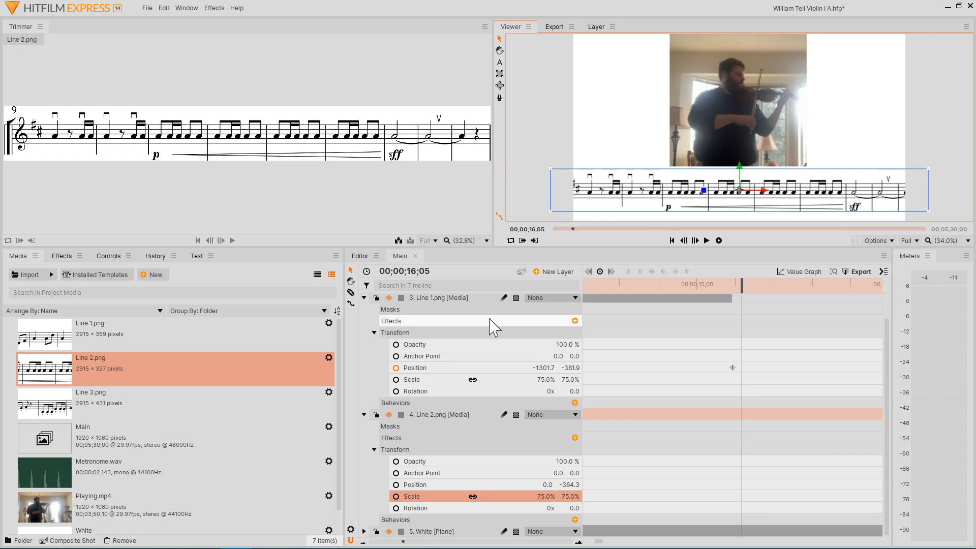
Step: Try Line 2.png at 80%, enlarge it to 85%, and lower it to a vertical position of about -384.8
{"action": "left_click", "coordinate": [548, 499]}
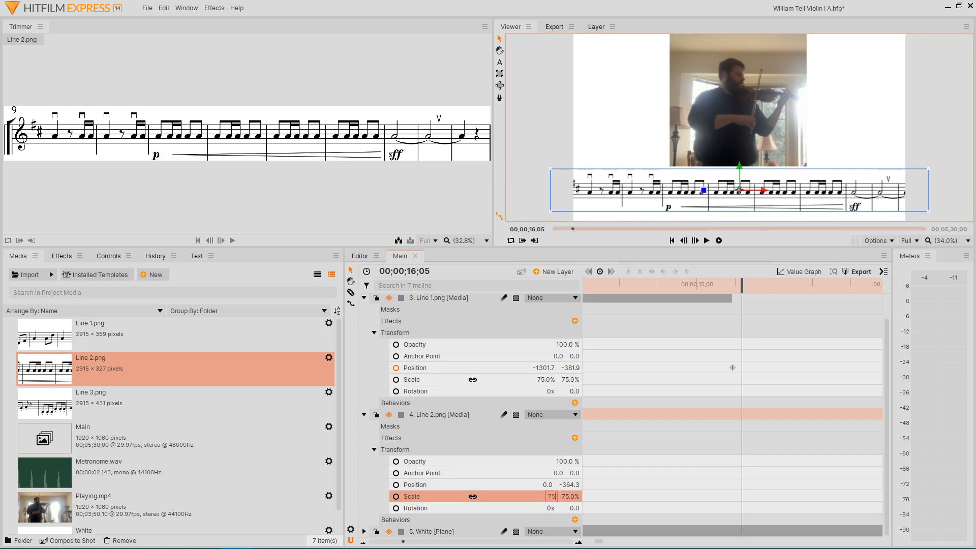
{"action": "type", "text": "80"}
{"action": "key", "text": "Return"}
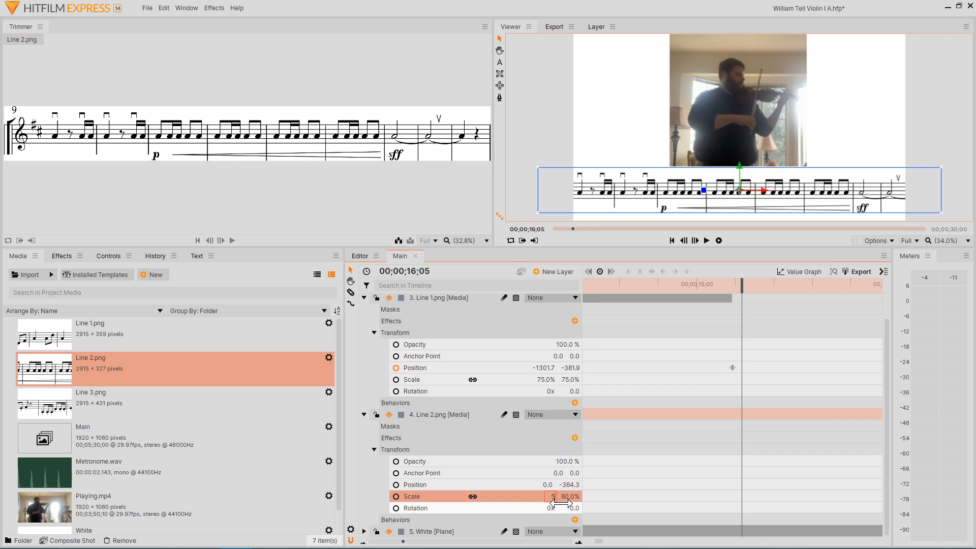
{"action": "type", "text": "5"}
{"action": "key", "text": "Return"}
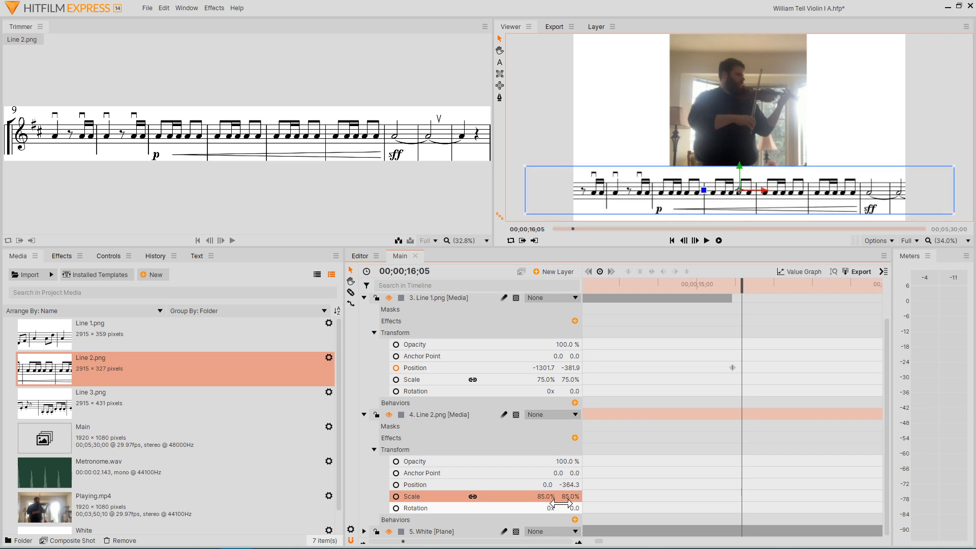
{"action": "left_click_drag", "start_coordinate": [741, 171], "coordinate": [740, 178]}
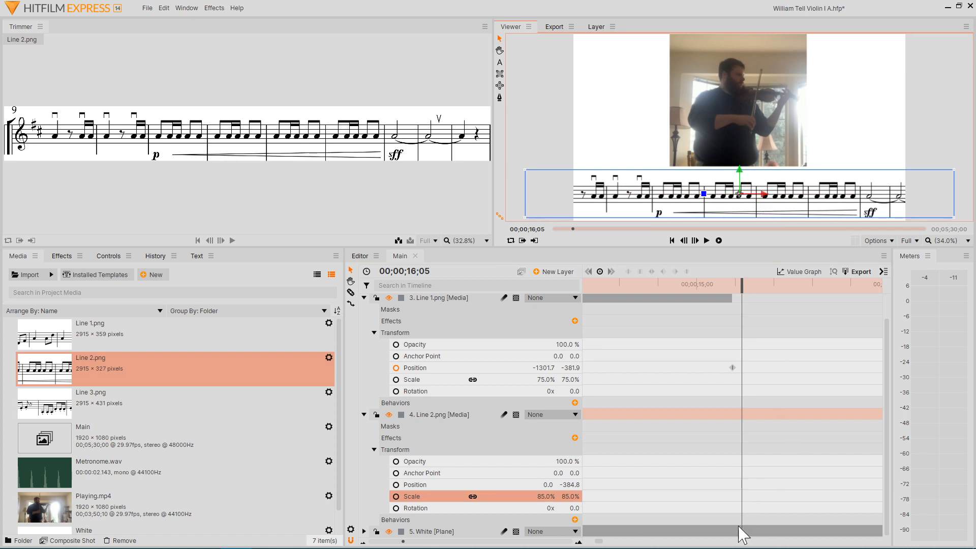
Step: At 00;00;10;26, keyframe Line 2.png's scale and shift its horizontal position to 2241.0, outside the frame
{"action": "left_click_drag", "start_coordinate": [739, 292], "coordinate": [830, 307]}
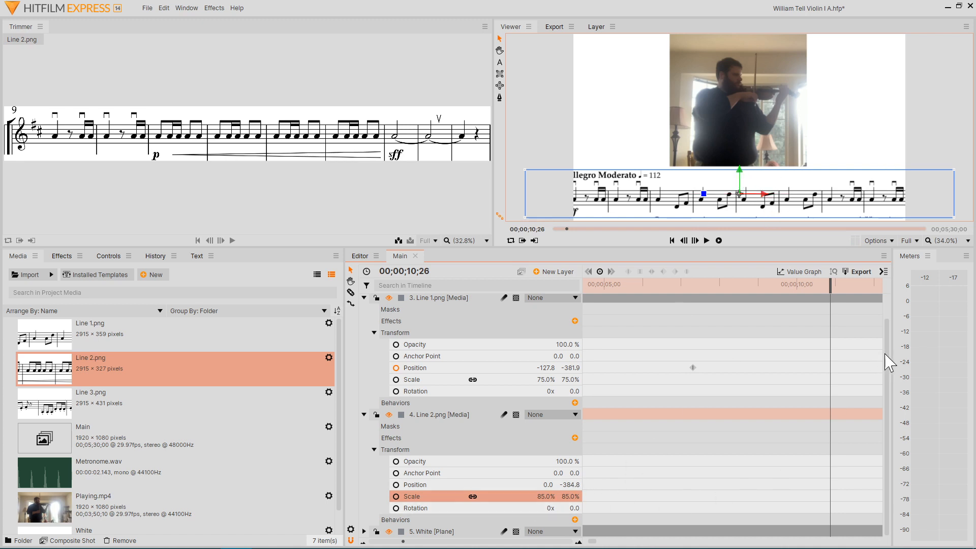
{"action": "right_click", "coordinate": [888, 373]}
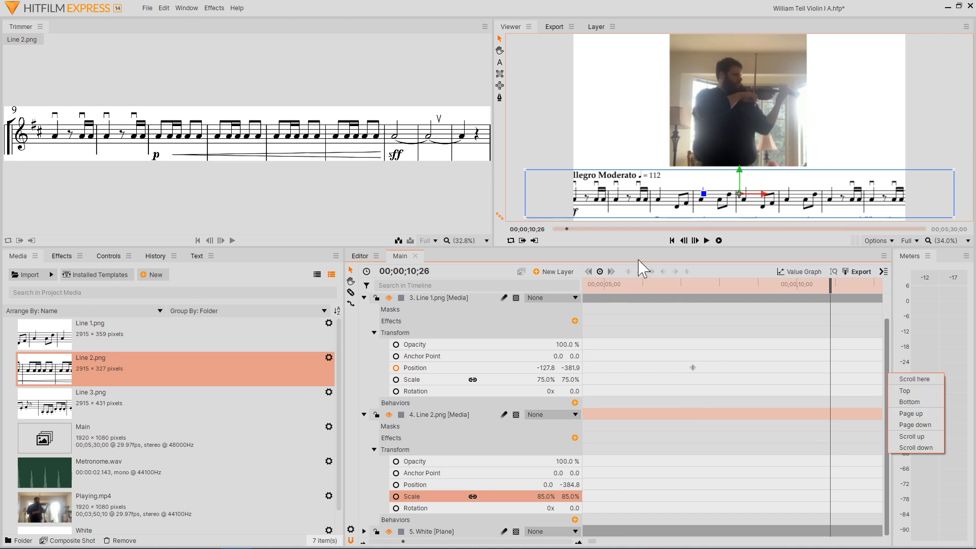
{"action": "left_click", "coordinate": [601, 272]}
{"action": "left_click", "coordinate": [600, 272]}
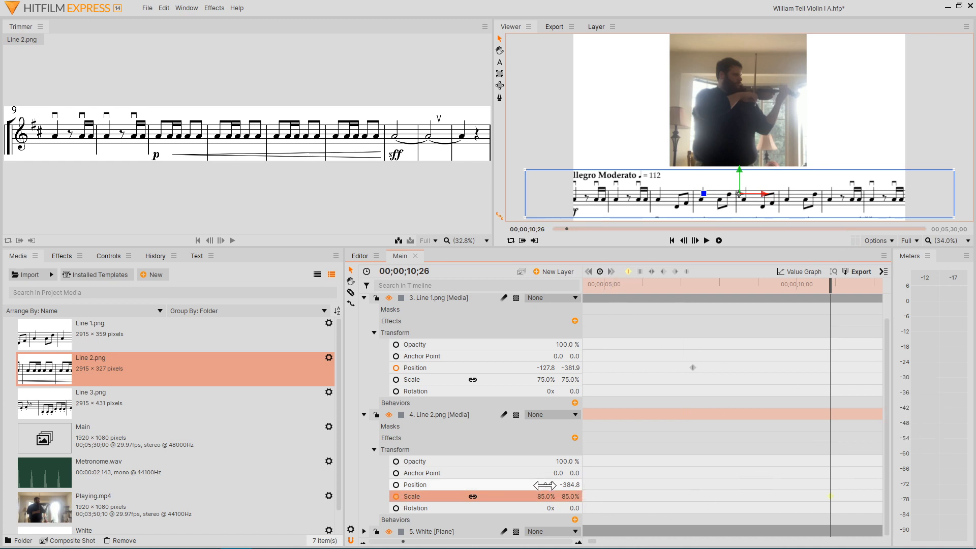
{"action": "left_click_drag", "start_coordinate": [548, 485], "coordinate": [775, 485]}
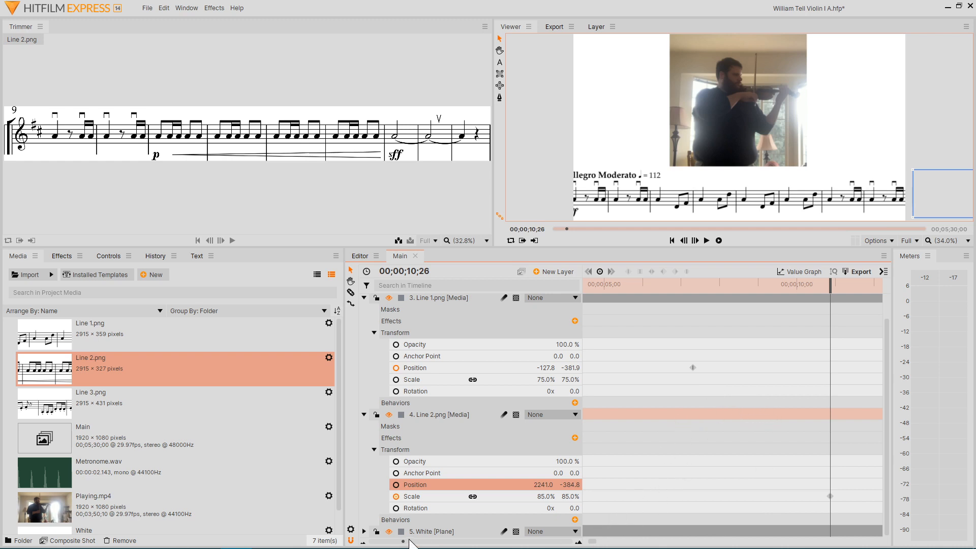
Step: Play briefly from 00;00;10;26 and move the playhead to Line 1.png's last position keyframe at 00;00;15;28
{"action": "left_click_drag", "start_coordinate": [401, 544], "coordinate": [392, 544]}
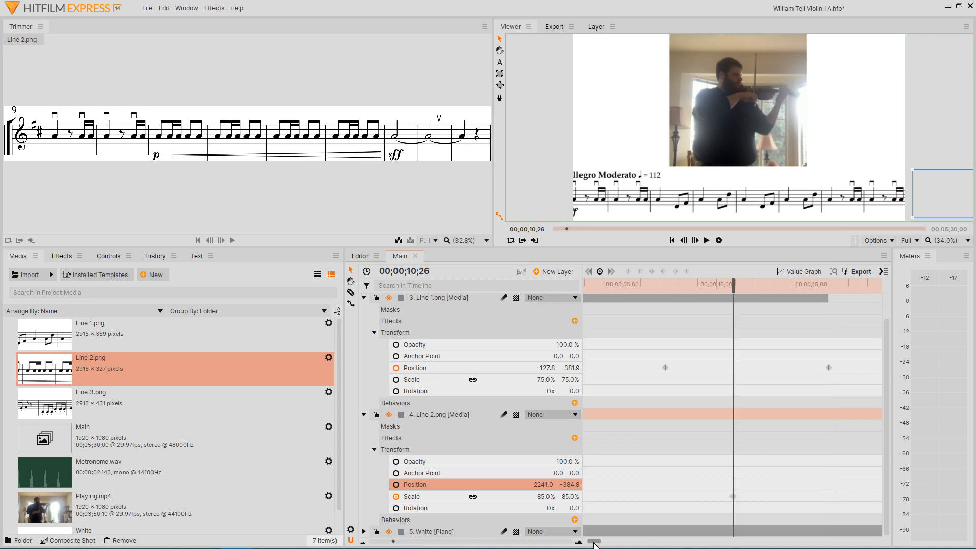
{"action": "left_click_drag", "start_coordinate": [593, 543], "coordinate": [600, 543]}
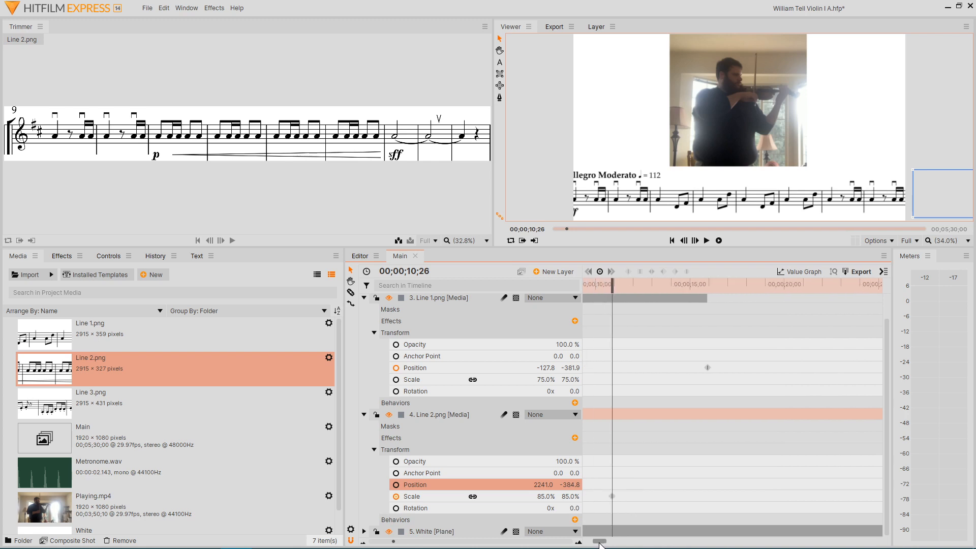
{"action": "left_click", "coordinate": [707, 241]}
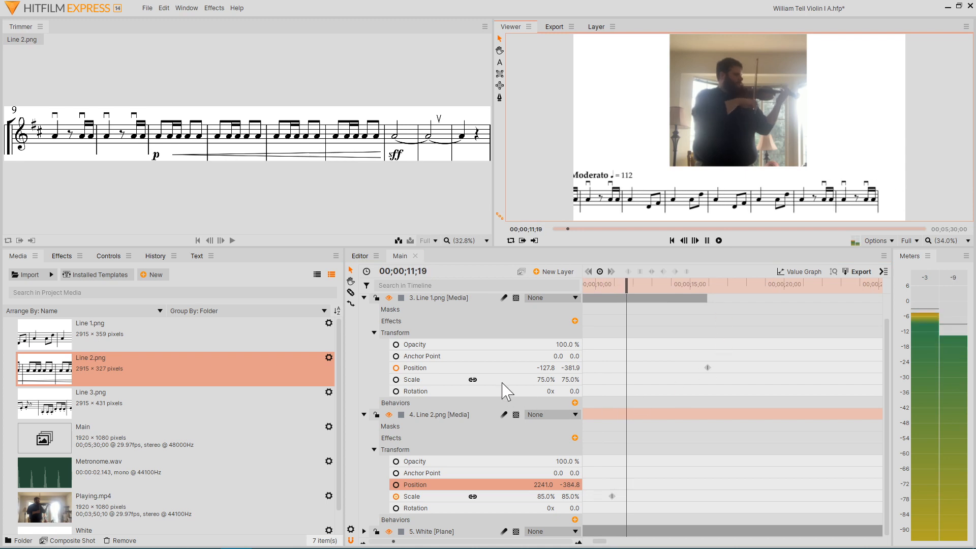
{"action": "left_click", "coordinate": [461, 369]}
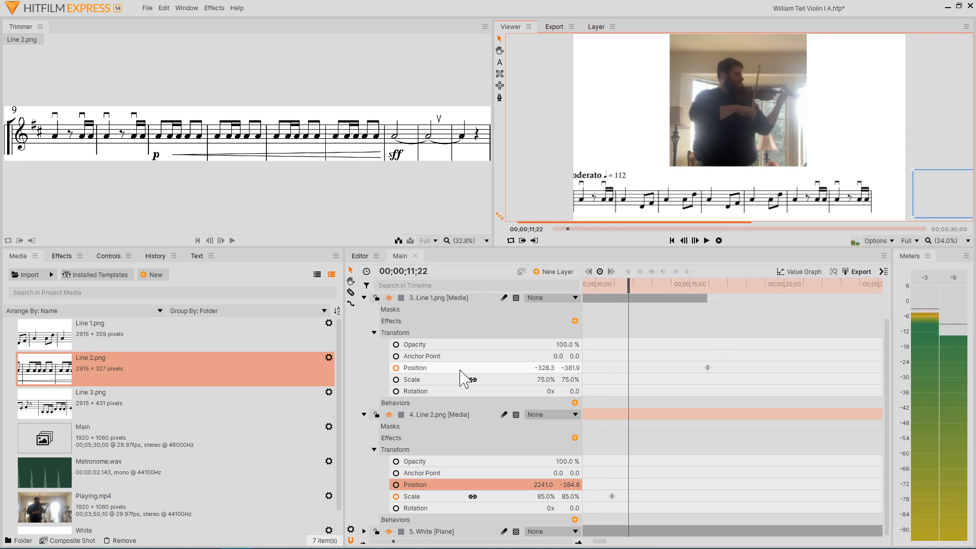
{"action": "left_click", "coordinate": [611, 272]}
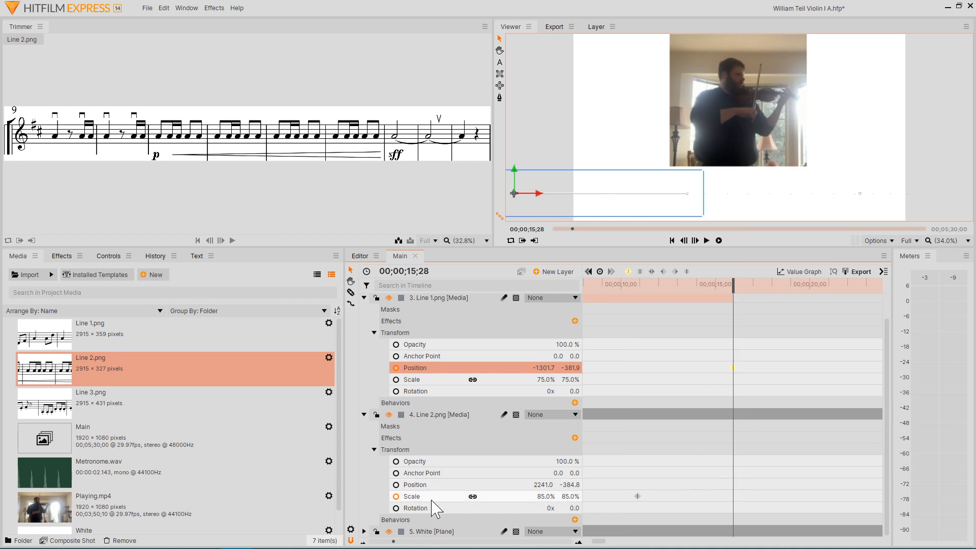
{"action": "left_click", "coordinate": [637, 496]}
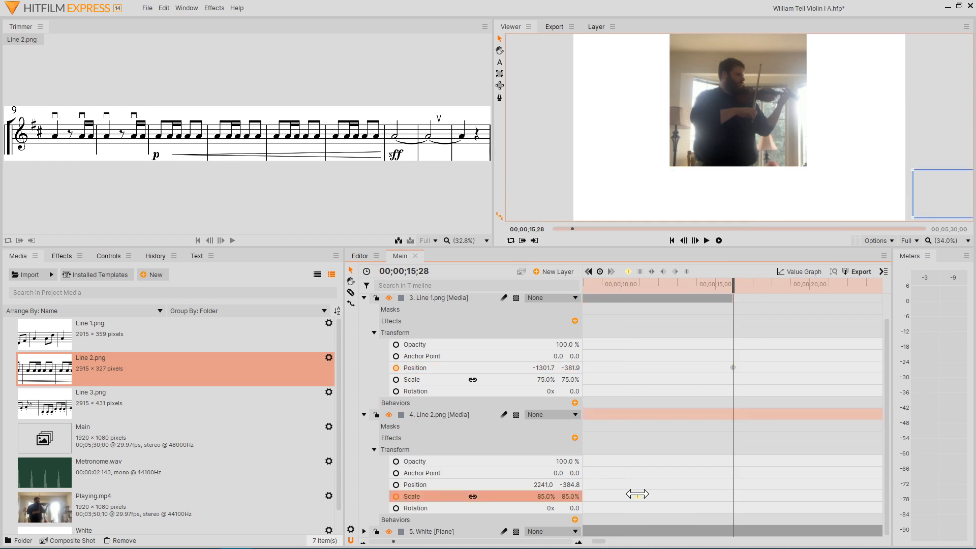
{"action": "key", "text": "Delete"}
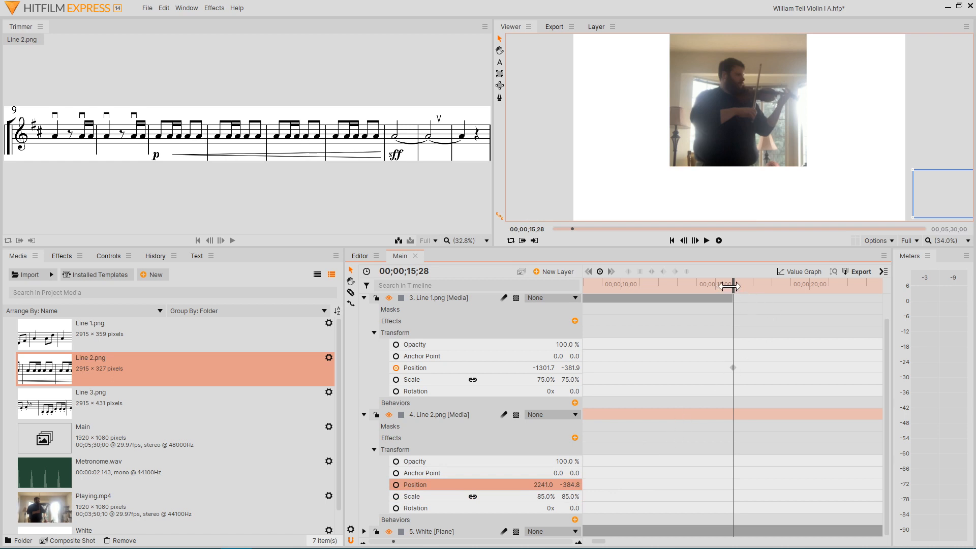
{"action": "key", "text": "ctrl+z"}
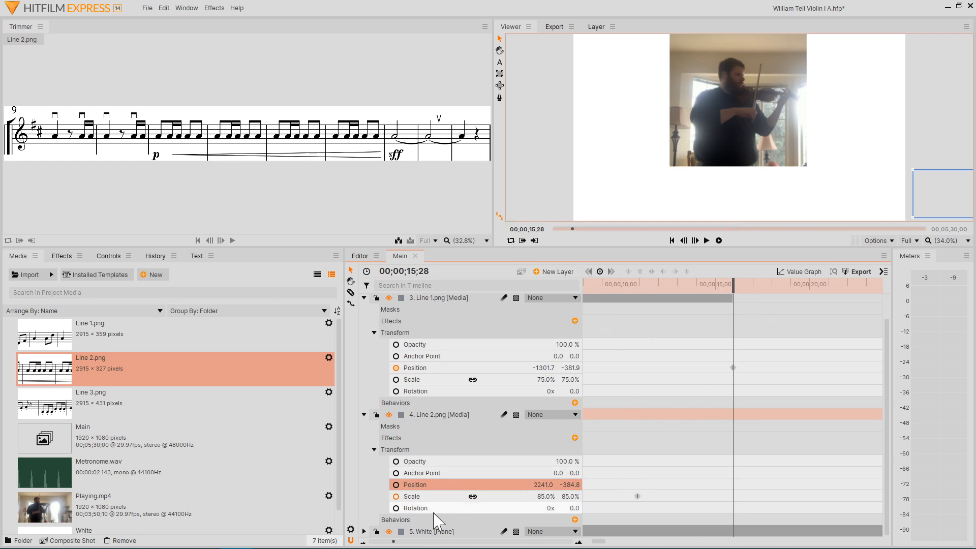
Step: Replace Line 2.png's scale keyframe at 00;00;10;26 with a position keyframe at the same time
{"action": "left_click", "coordinate": [423, 497]}
{"action": "left_click", "coordinate": [589, 272]}
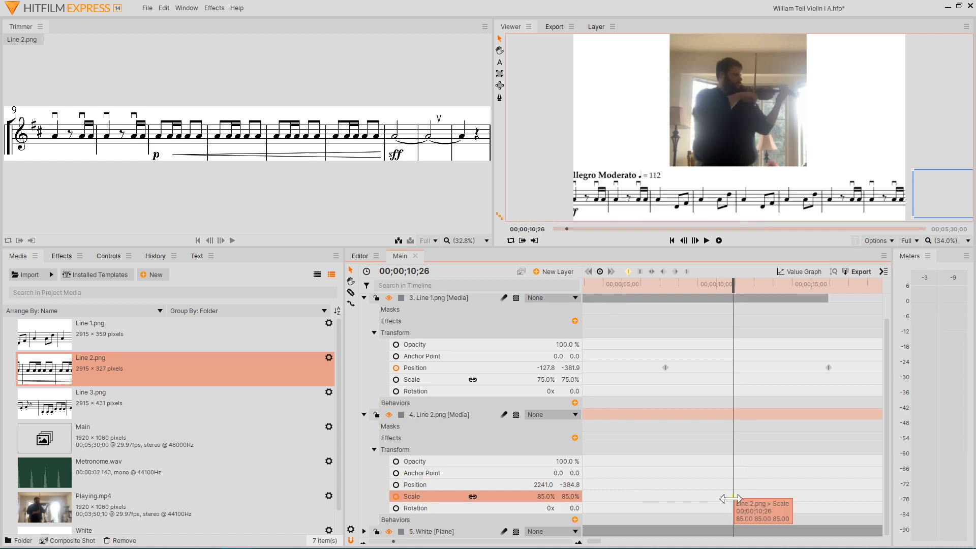
{"action": "key", "text": "Delete"}
{"action": "left_click", "coordinate": [409, 486]}
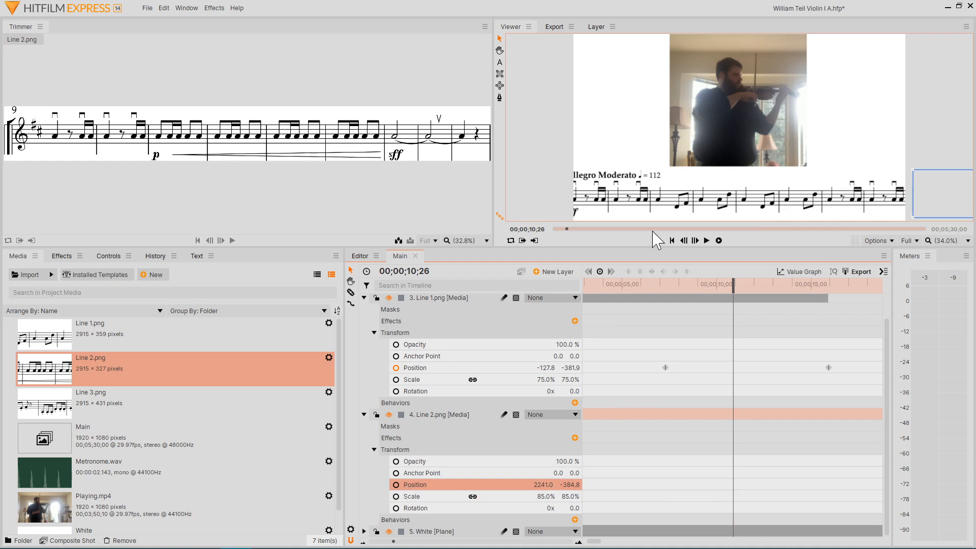
{"action": "left_click", "coordinate": [599, 271]}
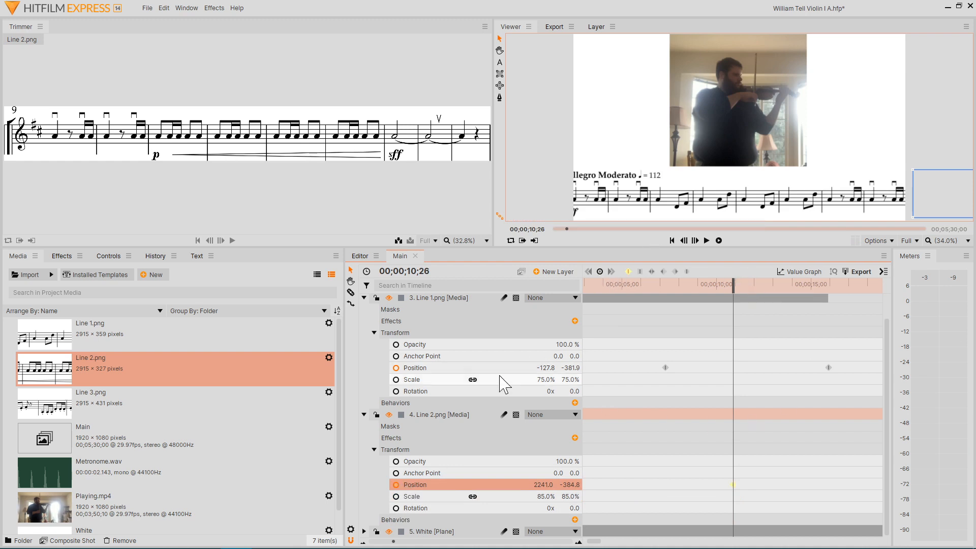
Step: At 00;00;15;27, set Line 2.png's horizontal position to 1088.0, right behind the end of the Line 1 staff
{"action": "left_click", "coordinate": [466, 368]}
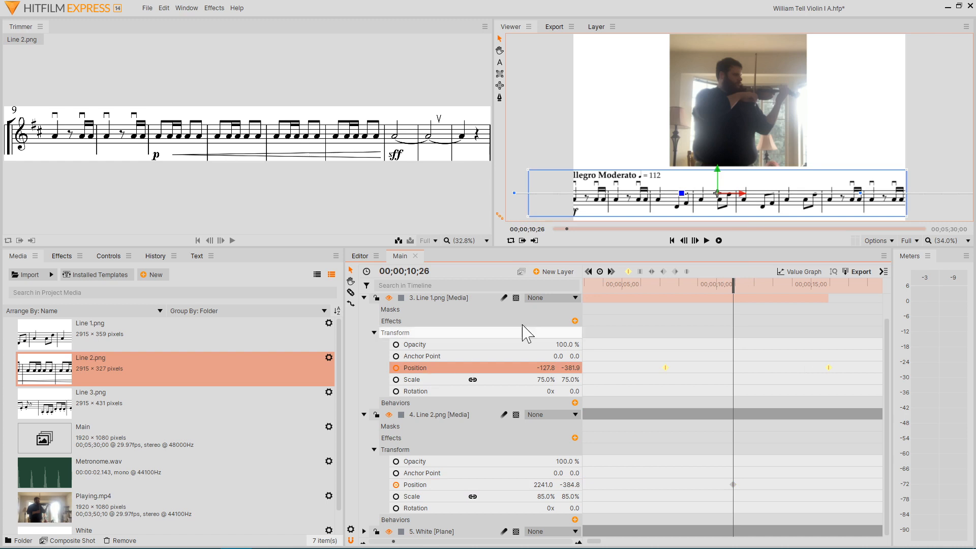
{"action": "left_click", "coordinate": [612, 271]}
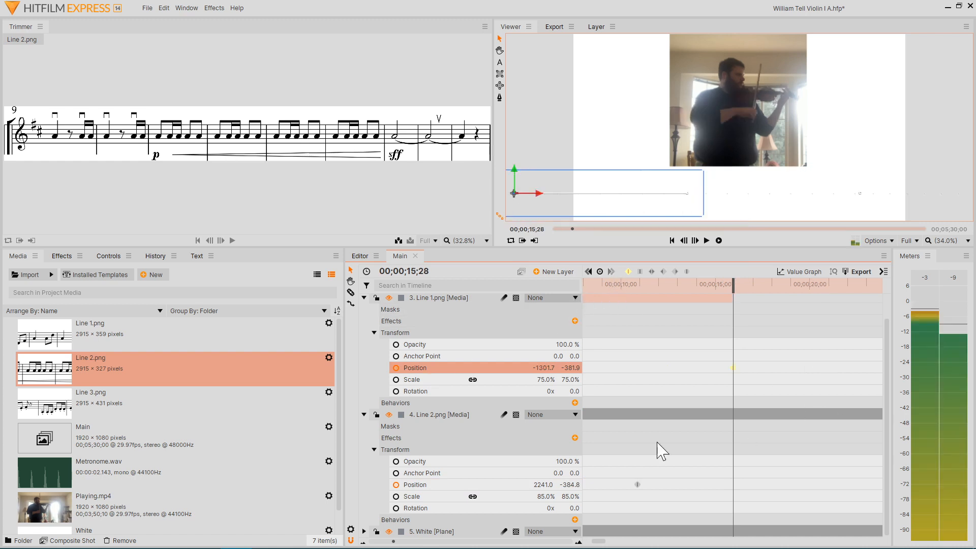
{"action": "left_click", "coordinate": [423, 485]}
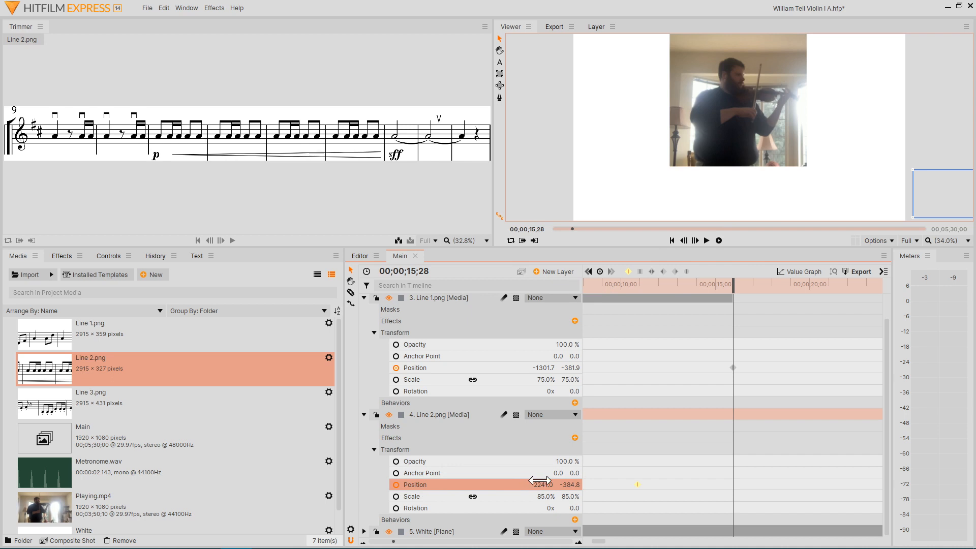
{"action": "left_click", "coordinate": [735, 280]}
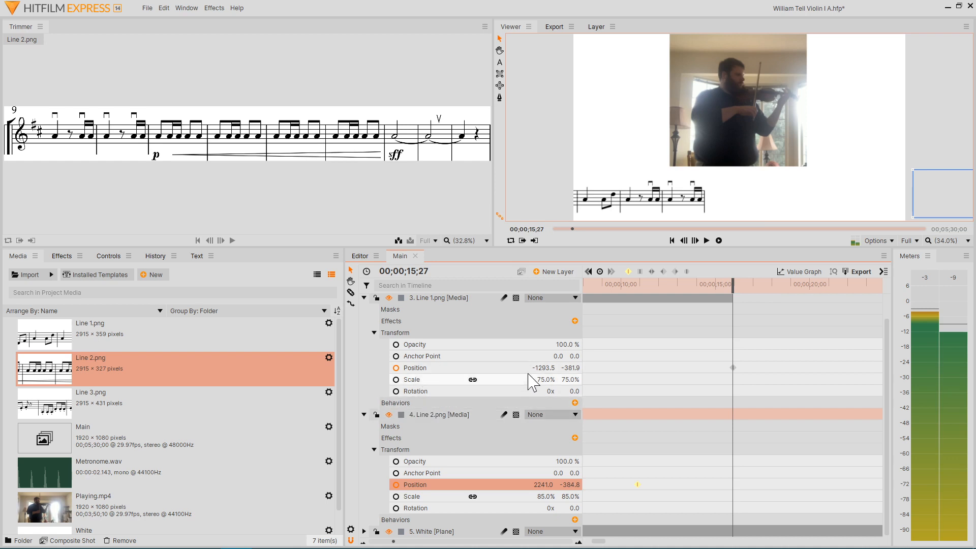
{"action": "left_click_drag", "start_coordinate": [543, 368], "coordinate": [538, 370]}
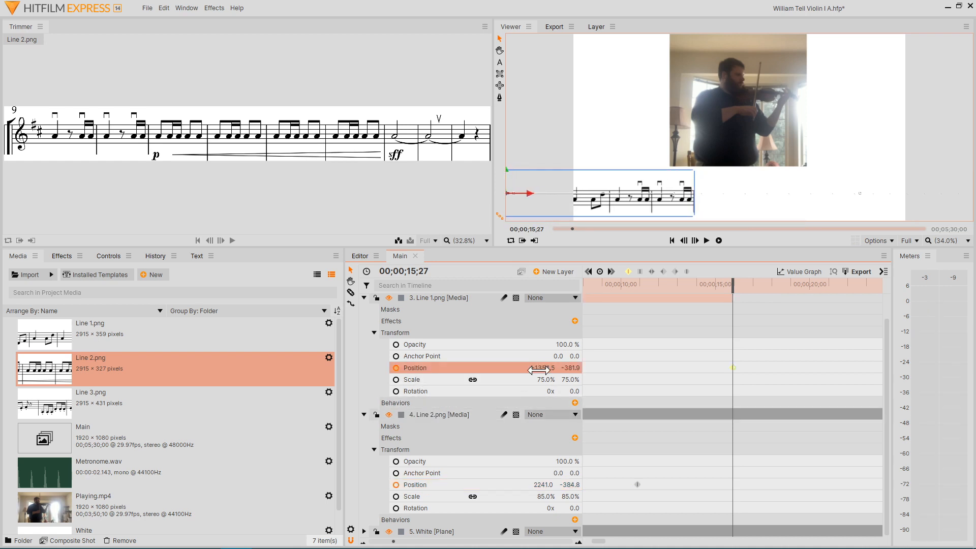
{"action": "key", "text": "ctrl+z"}
{"action": "left_click", "coordinate": [448, 489]}
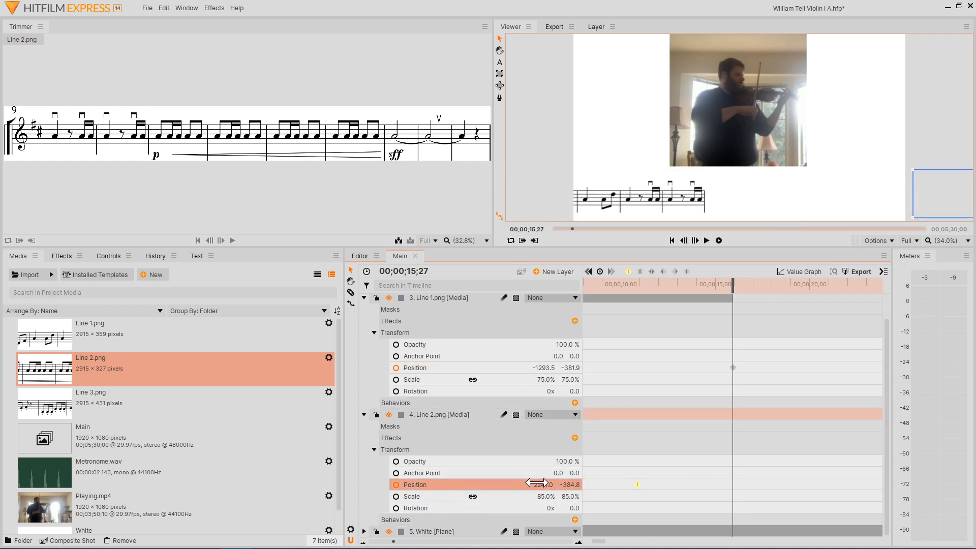
{"action": "left_click_drag", "start_coordinate": [543, 485], "coordinate": [443, 484]}
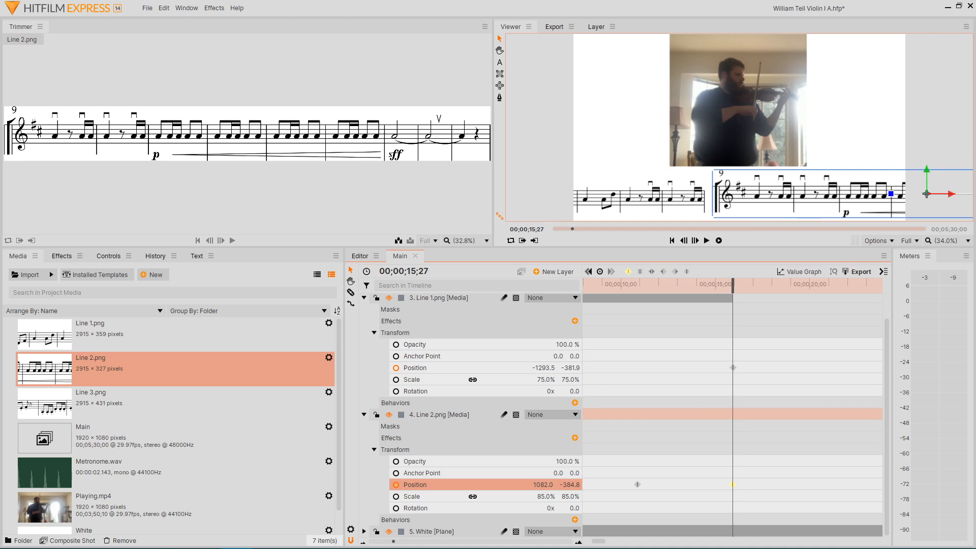
{"action": "left_click_drag", "start_coordinate": [543, 484], "coordinate": [545, 487]}
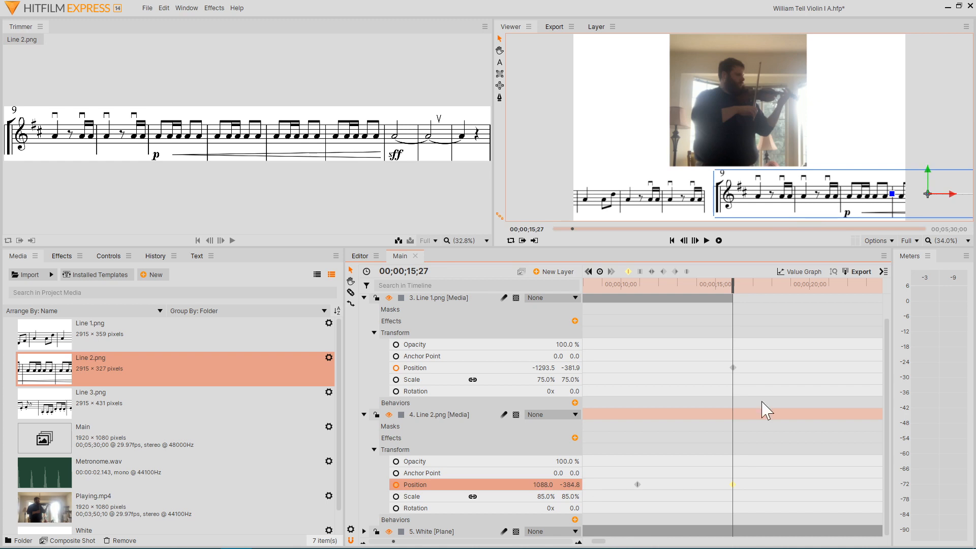
Step: Play the footage on from 00;00;15;27 in short stretches and park the playhead at 00;00;26;17
{"action": "left_click", "coordinate": [706, 240]}
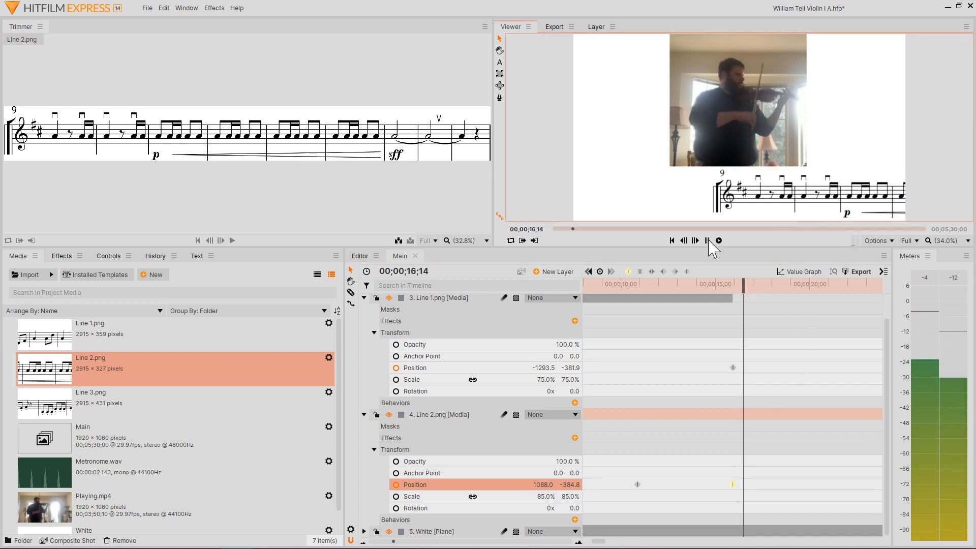
{"action": "left_click", "coordinate": [707, 240]}
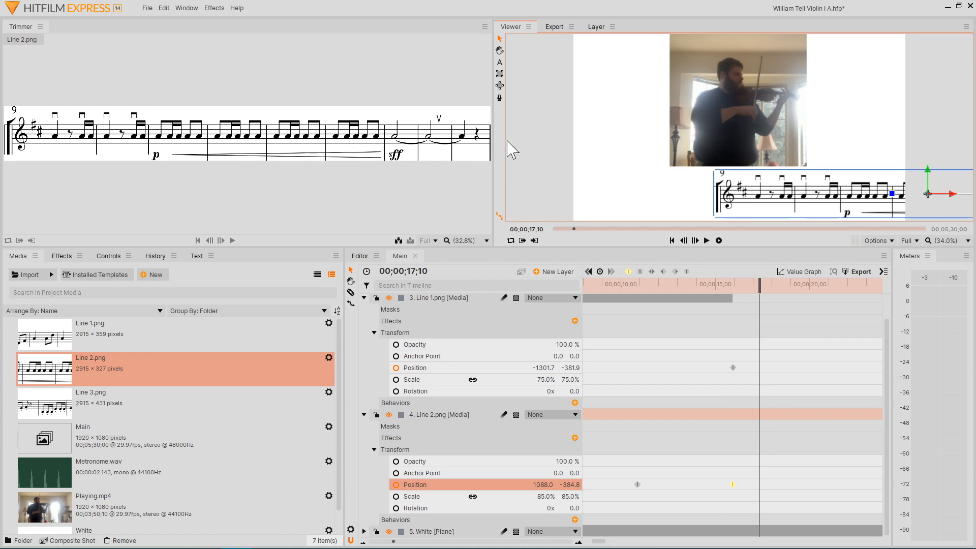
{"action": "left_click", "coordinate": [707, 241]}
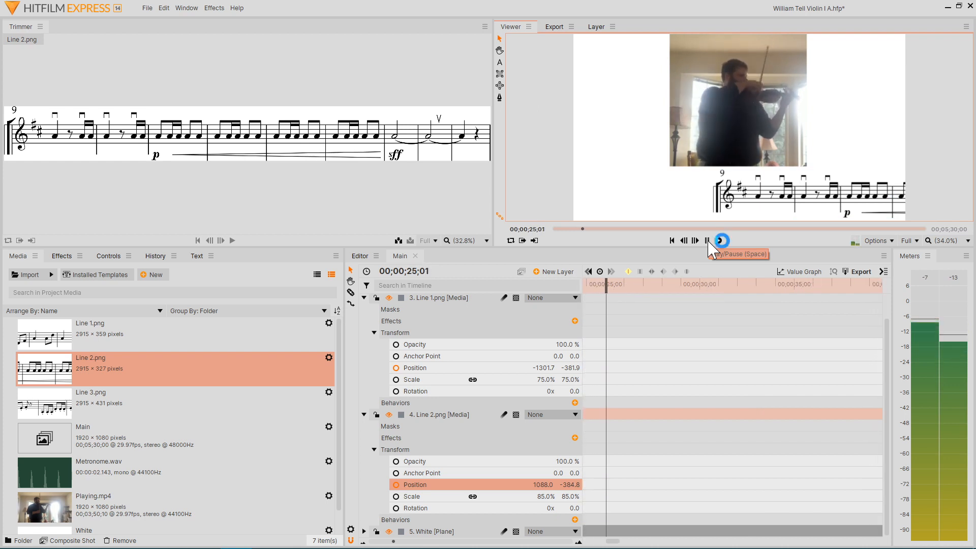
{"action": "left_click", "coordinate": [707, 241]}
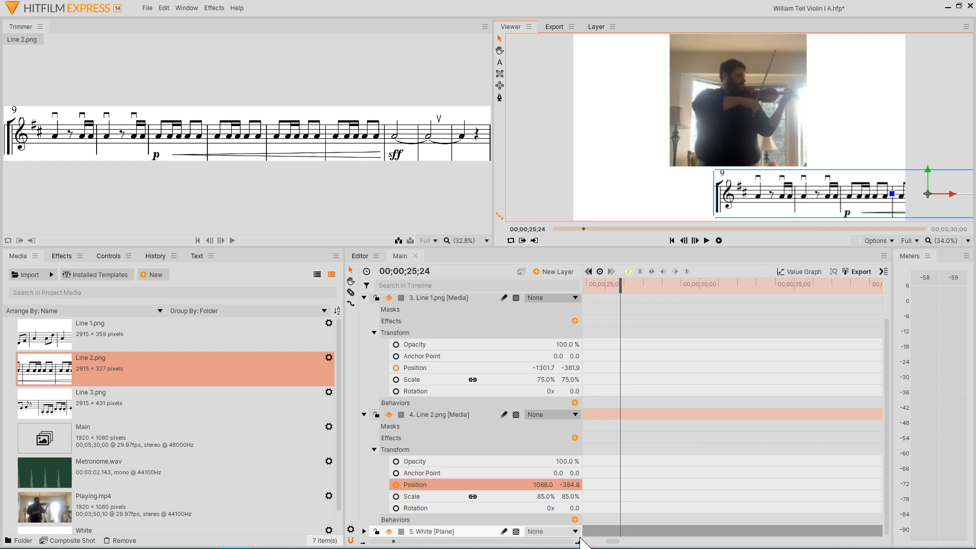
{"action": "left_click", "coordinate": [710, 243]}
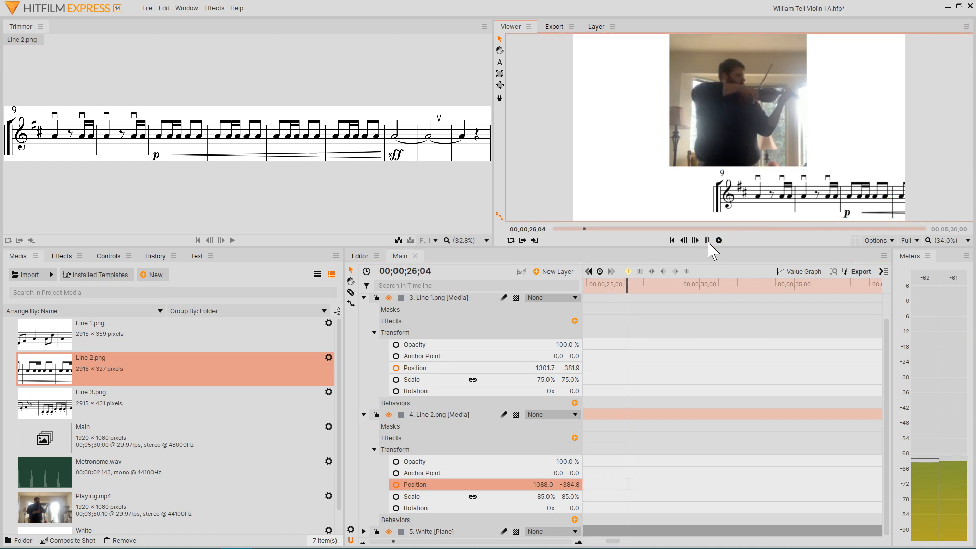
{"action": "left_click", "coordinate": [707, 241]}
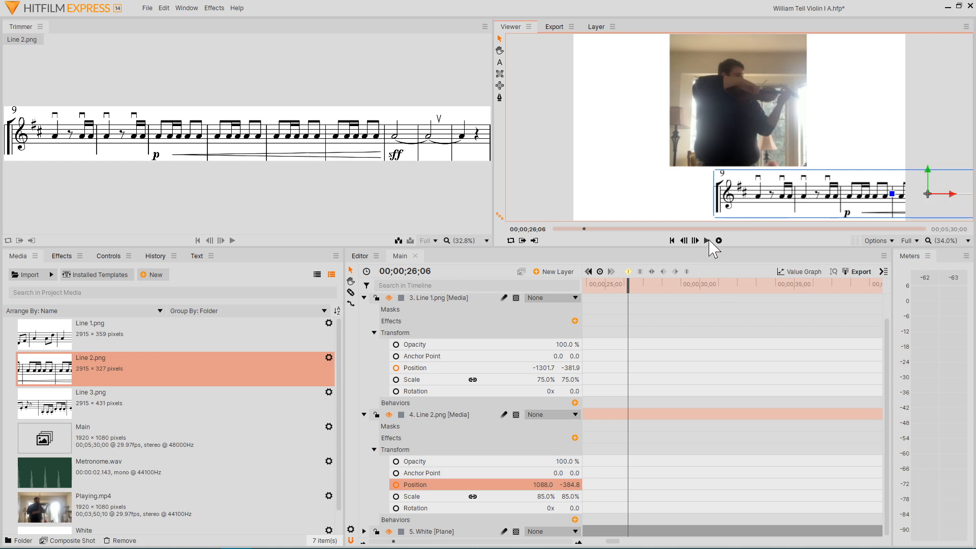
{"action": "mouse_move", "coordinate": [628, 284]}
{"action": "left_mouse_down"}
{"action": "mouse_move", "coordinate": [616, 283]}
{"action": "mouse_move", "coordinate": [635, 282]}
{"action": "left_mouse_up"}
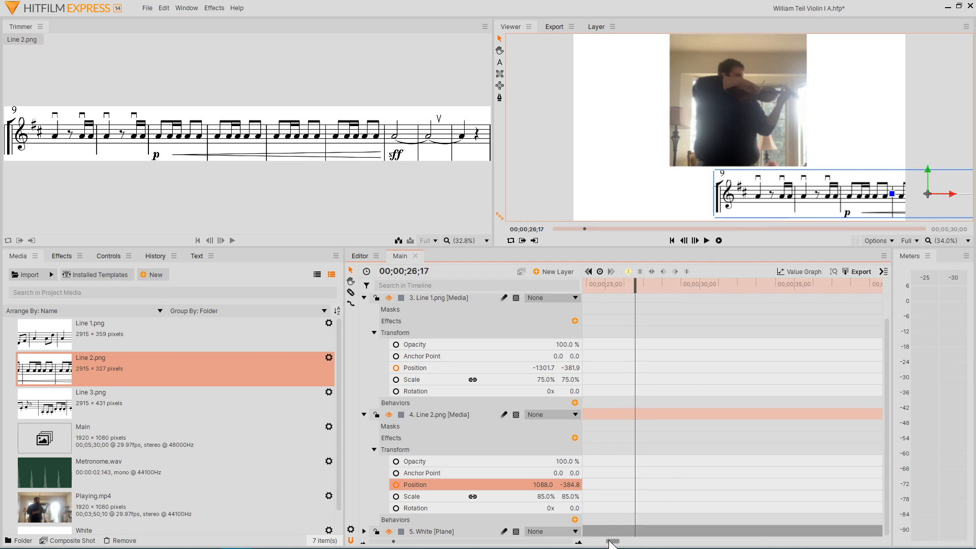
Step: At 00;00;26;17, shift Line 2.png to a horizontal position of -1485.6 and trim its layer to end at the playhead
{"action": "left_click_drag", "start_coordinate": [608, 543], "coordinate": [602, 545]}
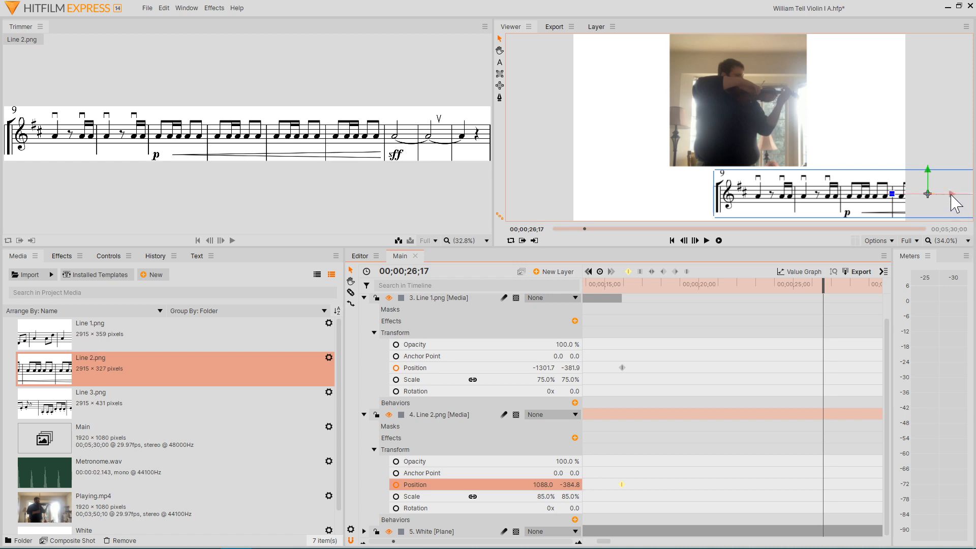
{"action": "left_click_drag", "start_coordinate": [951, 194], "coordinate": [503, 193]}
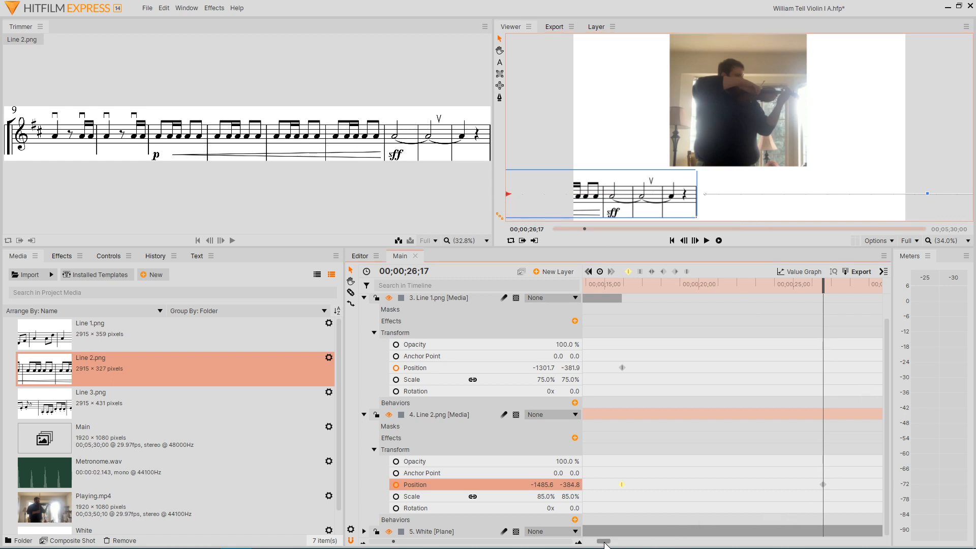
{"action": "left_click_drag", "start_coordinate": [605, 542], "coordinate": [893, 523]}
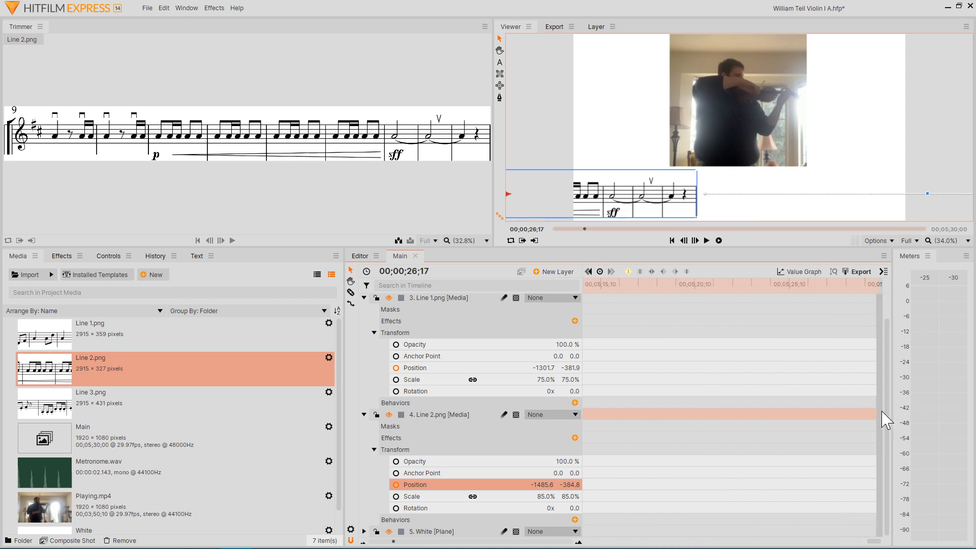
{"action": "left_click_drag", "start_coordinate": [871, 412], "coordinate": [798, 415]}
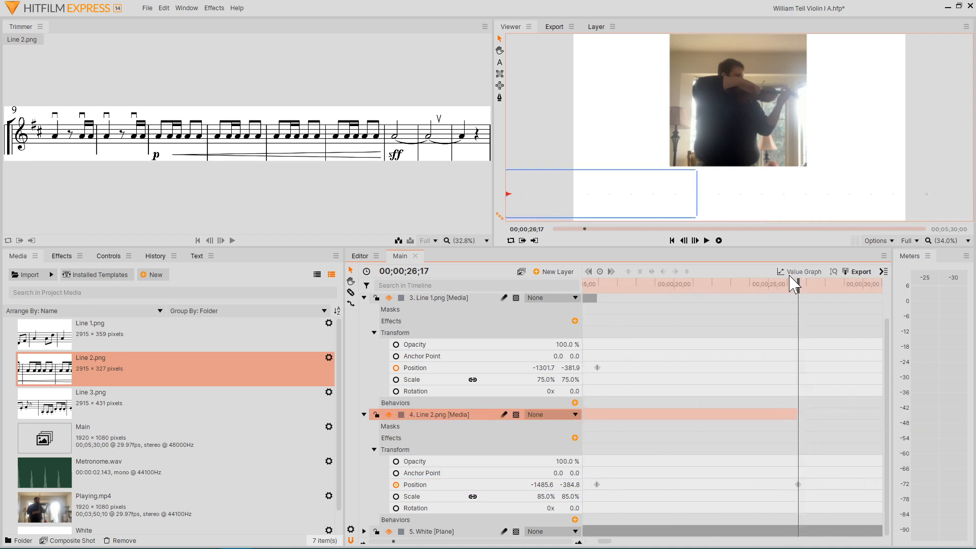
Step: Play back the scrolling from Line 1 through the end of Line 2 and return the playhead to 00;00;21;18
{"action": "mouse_move", "coordinate": [606, 542]}
{"action": "left_mouse_down"}
{"action": "mouse_move", "coordinate": [578, 543]}
{"action": "mouse_move", "coordinate": [598, 542]}
{"action": "left_mouse_up"}
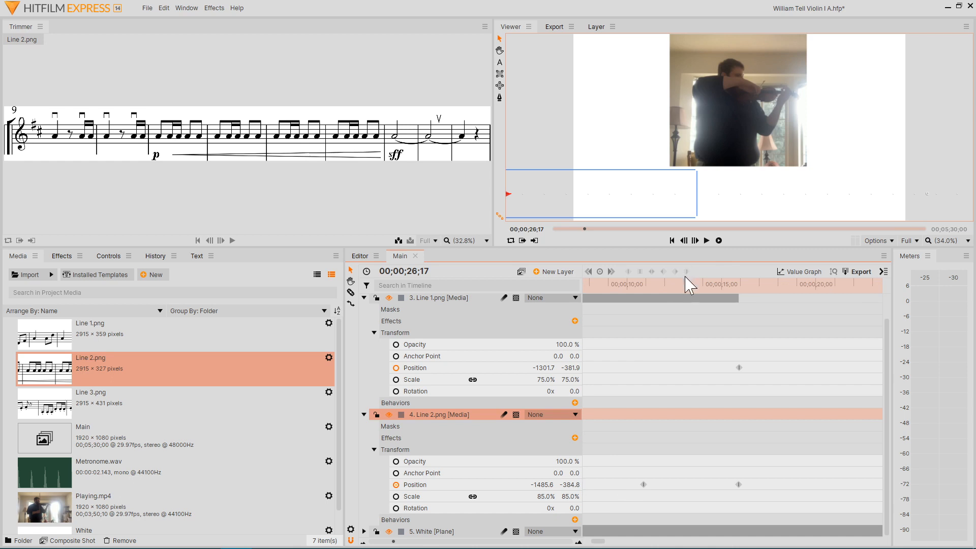
{"action": "left_click", "coordinate": [690, 284]}
{"action": "left_click", "coordinate": [707, 241]}
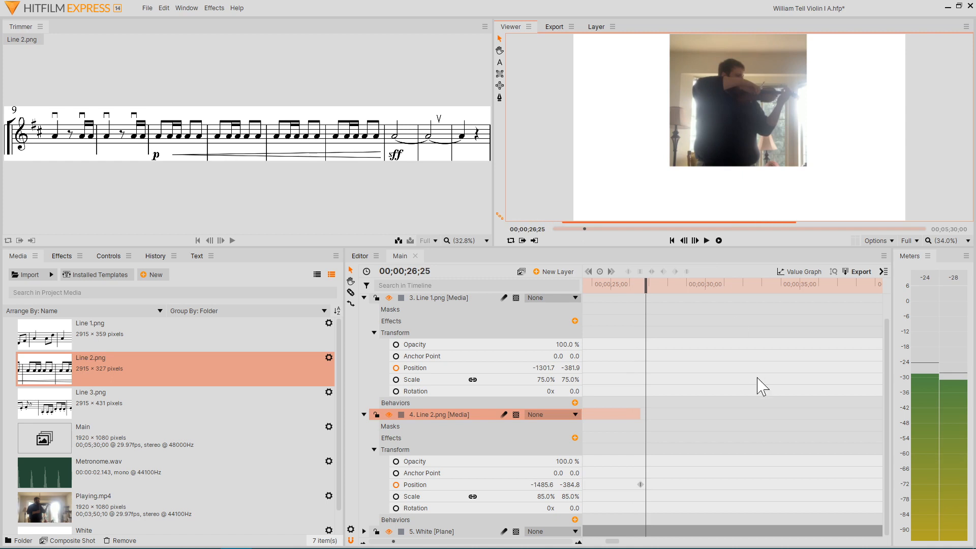
{"action": "left_click_drag", "start_coordinate": [646, 285], "coordinate": [621, 289]}
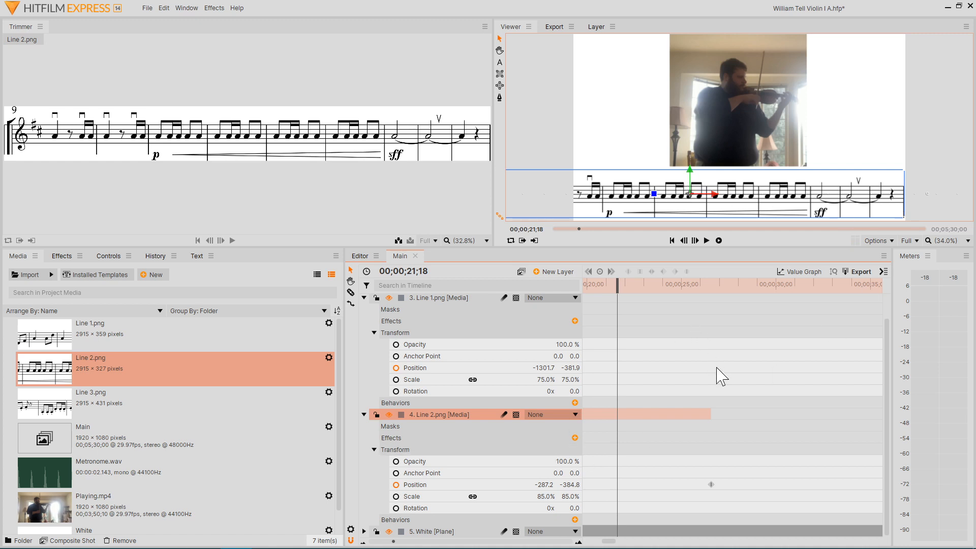
Step: Add Line 3.png as a layer between Line 2.png and the White plane and expand its transform properties
{"action": "left_click", "coordinate": [142, 404]}
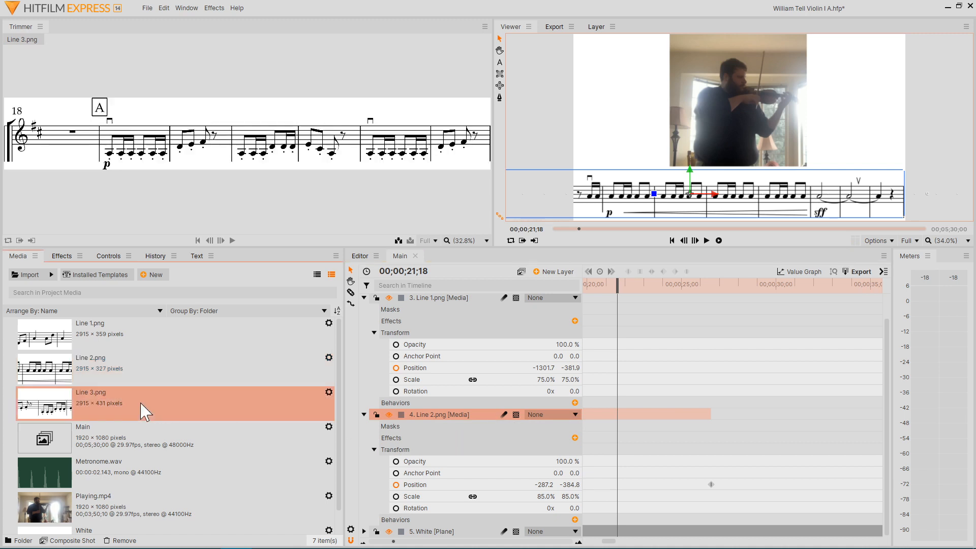
{"action": "left_click_drag", "start_coordinate": [145, 411], "coordinate": [394, 529]}
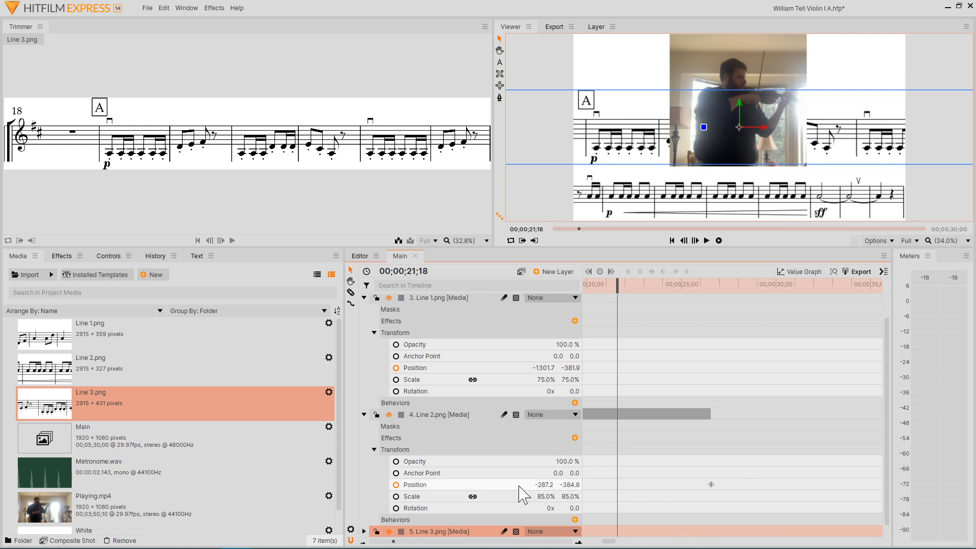
{"action": "scroll", "coordinate": [523, 495], "scroll_direction": "down", "scroll_amount": 1}
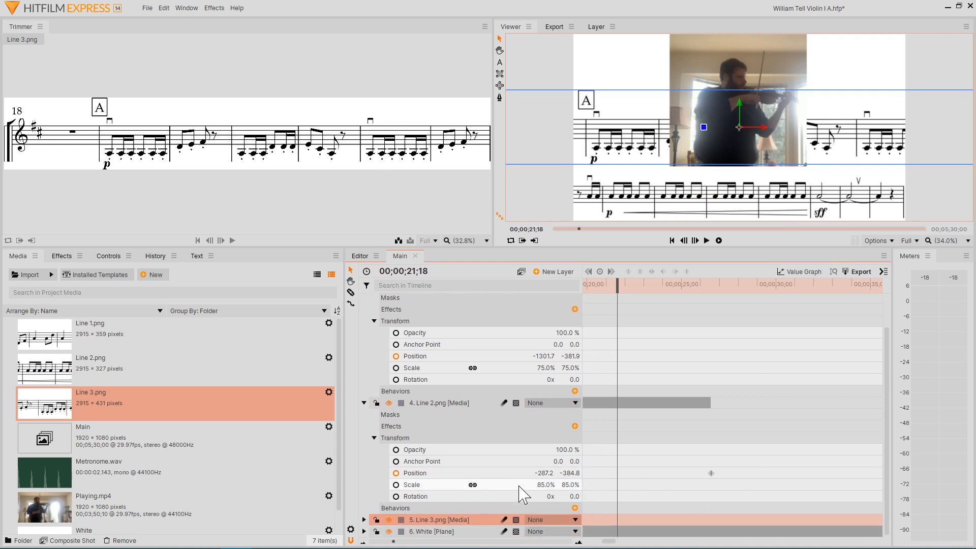
{"action": "left_click", "coordinate": [364, 519]}
{"action": "scroll", "coordinate": [458, 483], "scroll_direction": "down", "scroll_amount": 4}
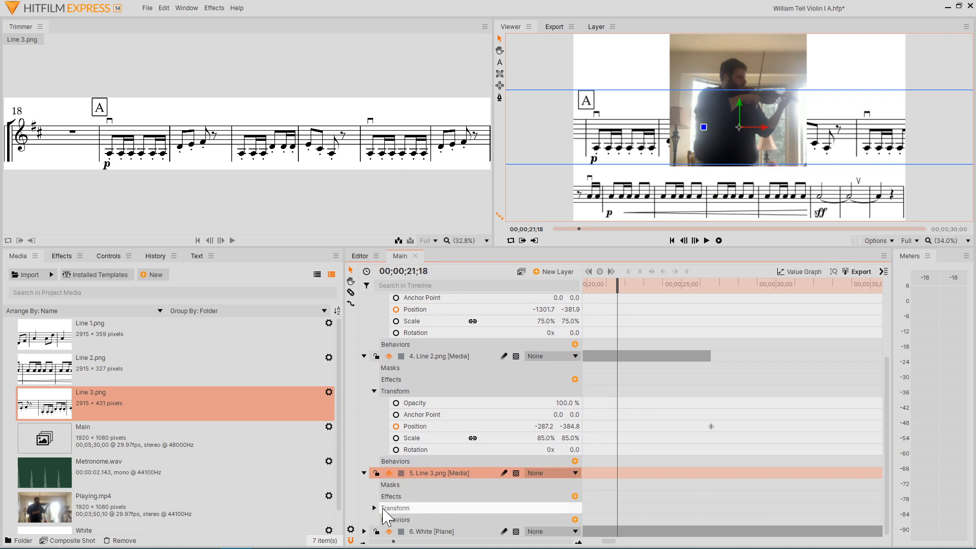
{"action": "left_click", "coordinate": [383, 508]}
Step: Scale Line 3.png to 85%, reduce it to 80%, and lower it to a vertical position of -381.9
{"action": "scroll", "coordinate": [505, 451], "scroll_direction": "down", "scroll_amount": 5}
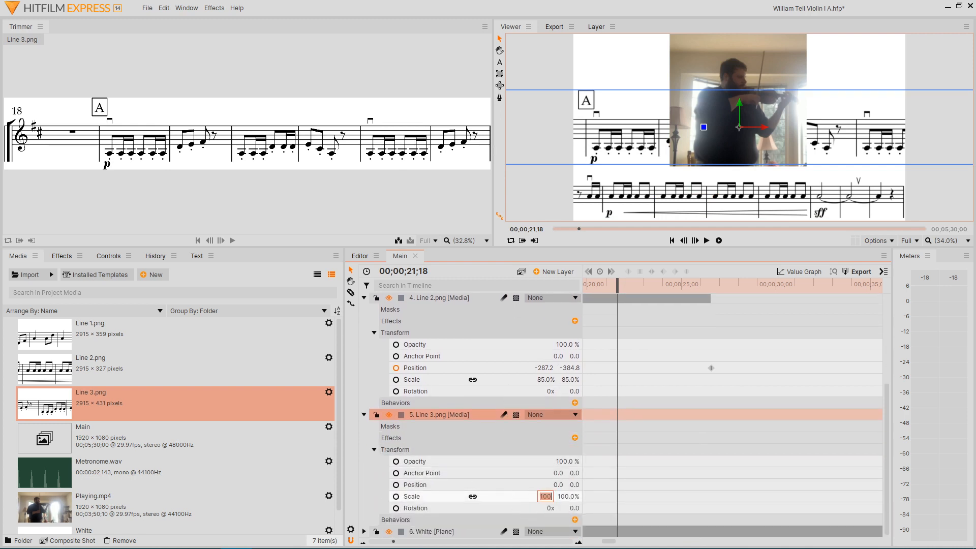
{"action": "key", "text": "Return"}
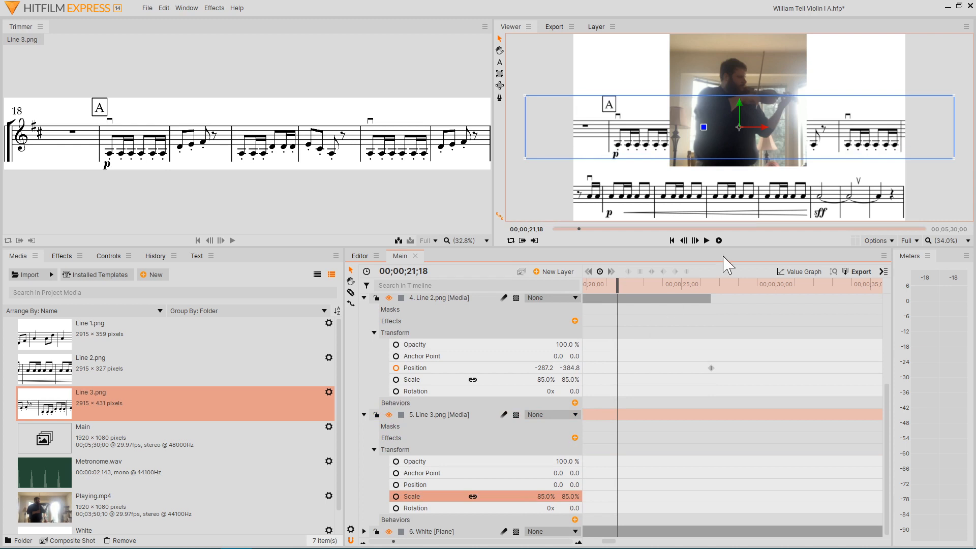
{"action": "left_click_drag", "start_coordinate": [739, 103], "coordinate": [749, 170]}
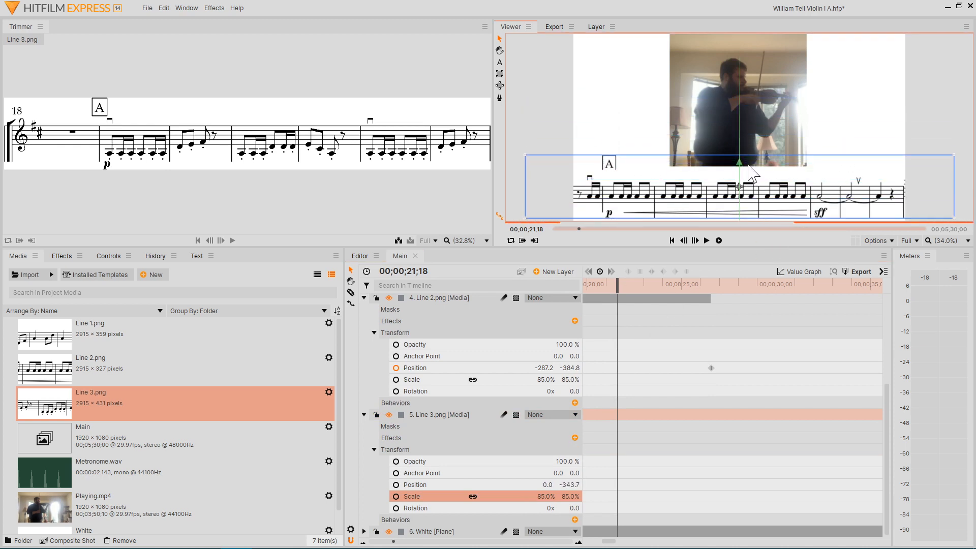
{"action": "left_click", "coordinate": [547, 496]}
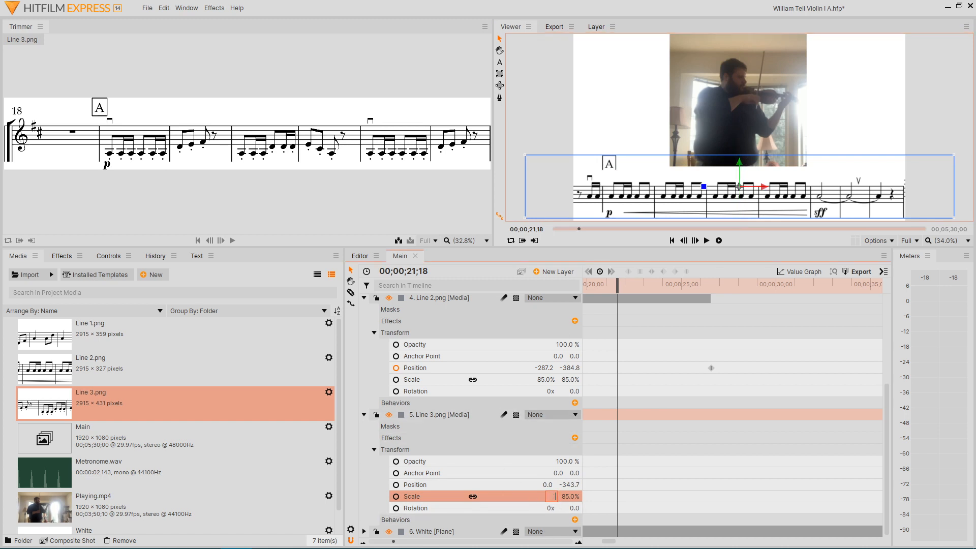
{"action": "key", "text": "Return"}
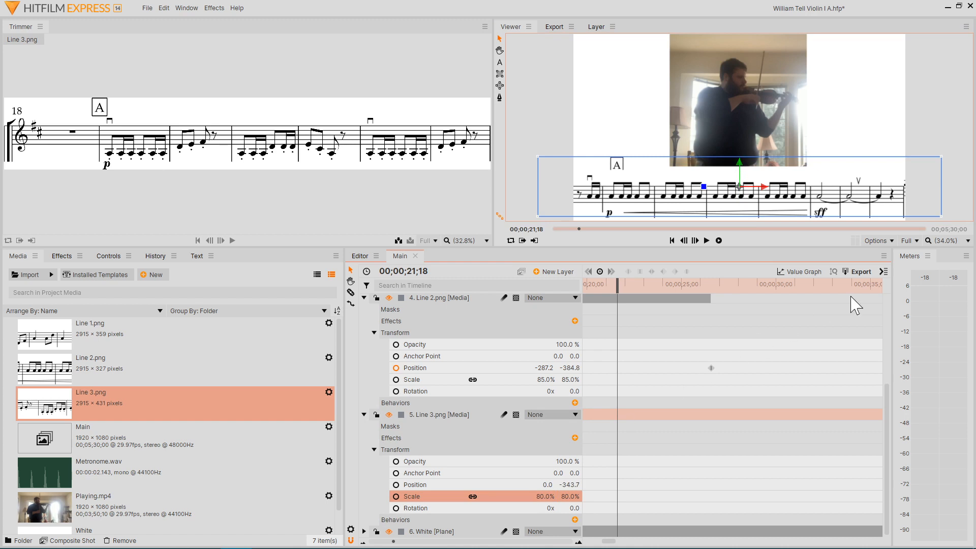
{"action": "left_click_drag", "start_coordinate": [740, 164], "coordinate": [740, 170]}
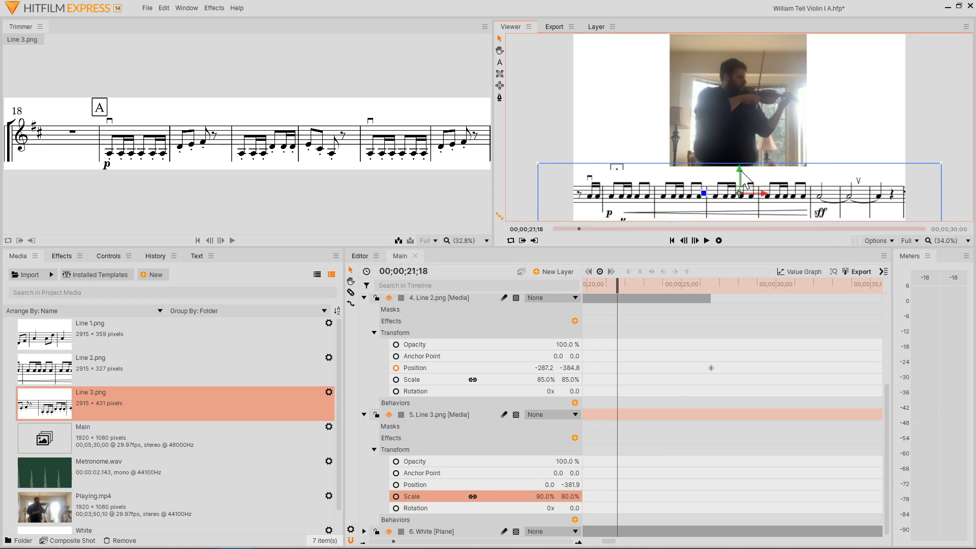
Step: Reduce the scale of Line 3.png to 75%, 73% and finally 70%
{"action": "left_click", "coordinate": [548, 496]}
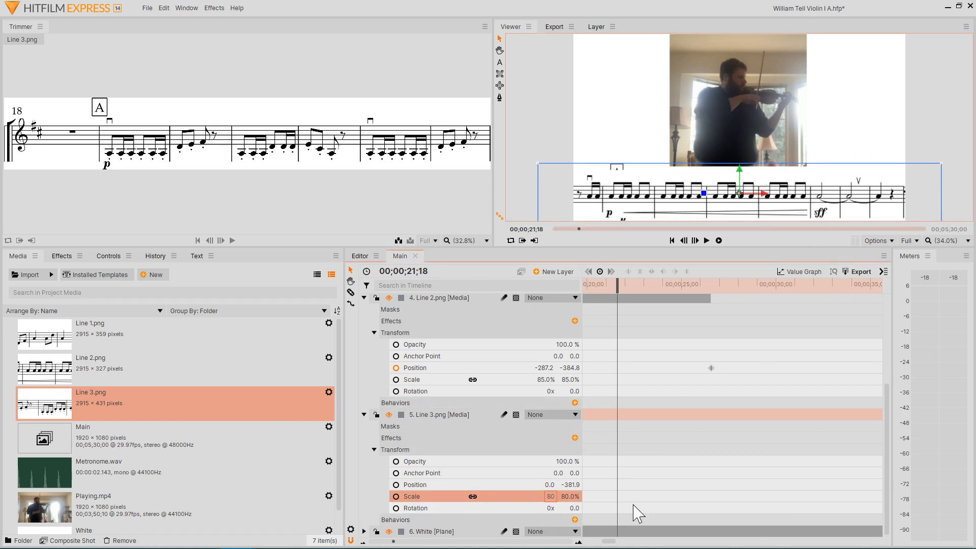
{"action": "type", "text": "75"}
{"action": "key", "text": "Return"}
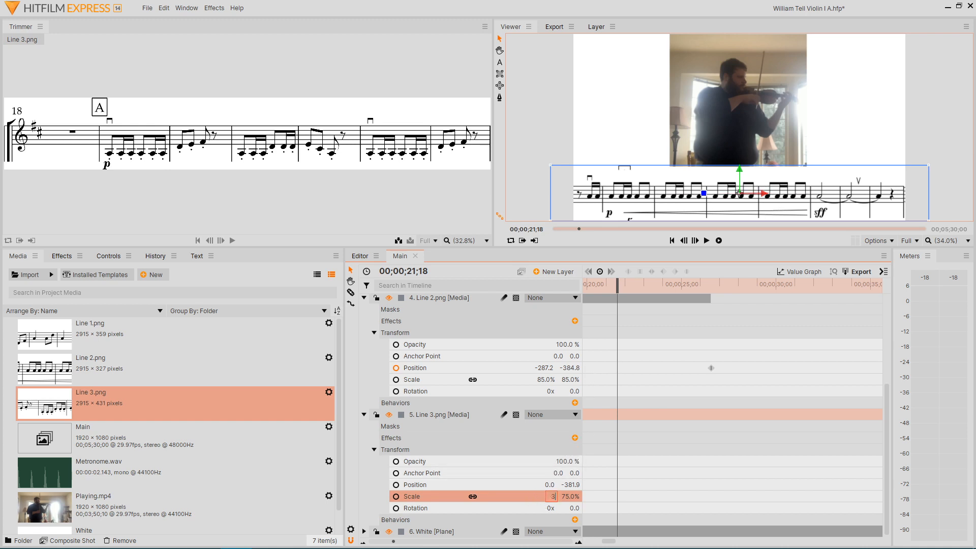
{"action": "type", "text": "73"}
{"action": "key", "text": "Return"}
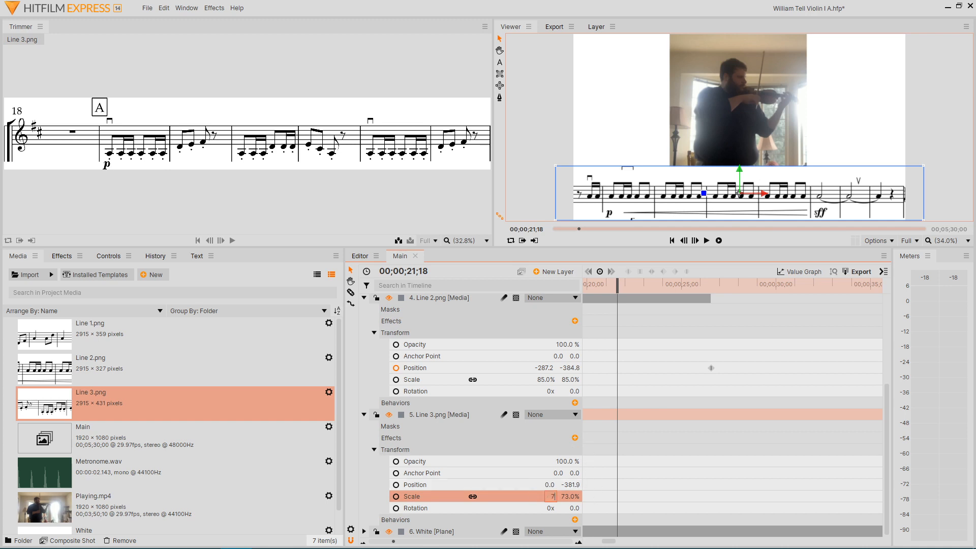
{"action": "type", "text": "0"}
{"action": "key", "text": "Return"}
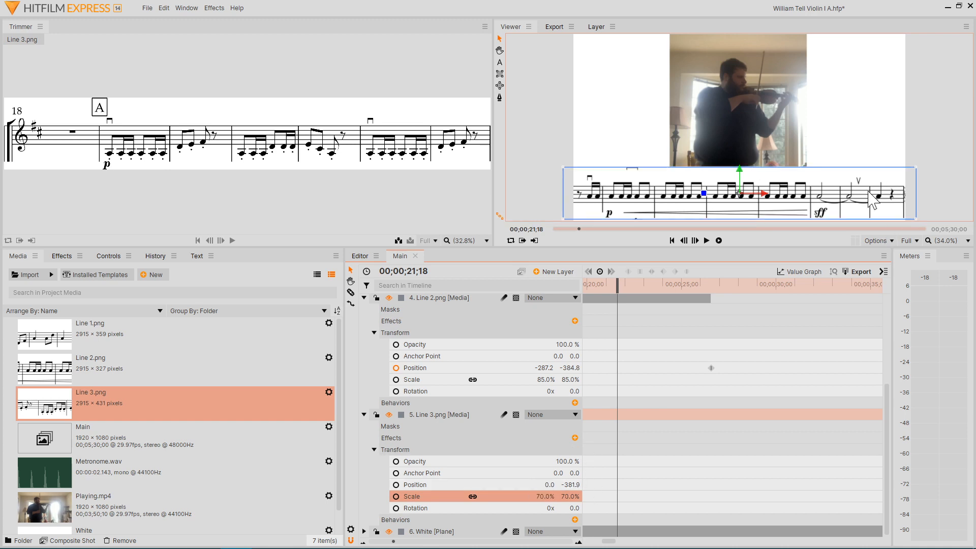
Step: Move Line 3.png off the frame to a horizontal position of 1999.5 and add a position keyframe at 00;00;21;18
{"action": "left_click_drag", "start_coordinate": [767, 194], "coordinate": [948, 193]}
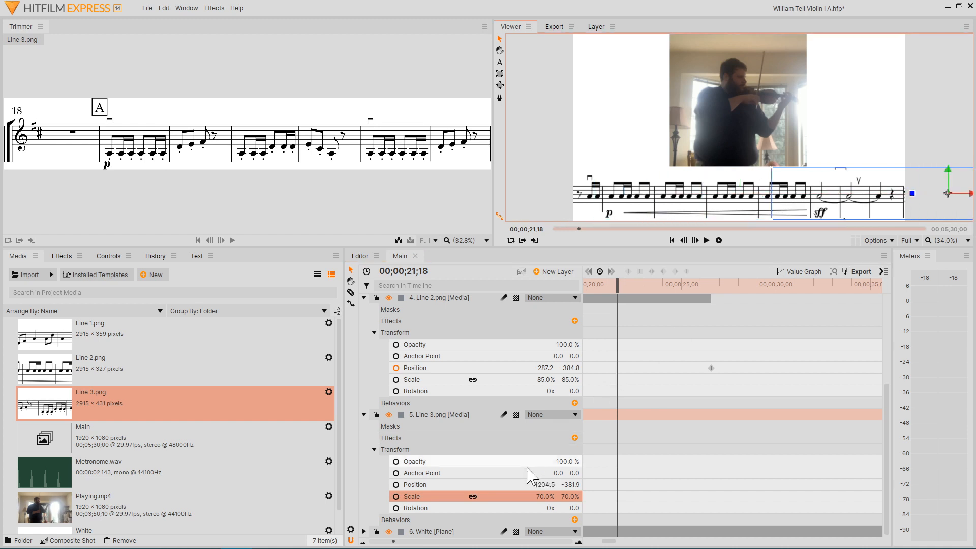
{"action": "left_click_drag", "start_coordinate": [544, 485], "coordinate": [803, 485]}
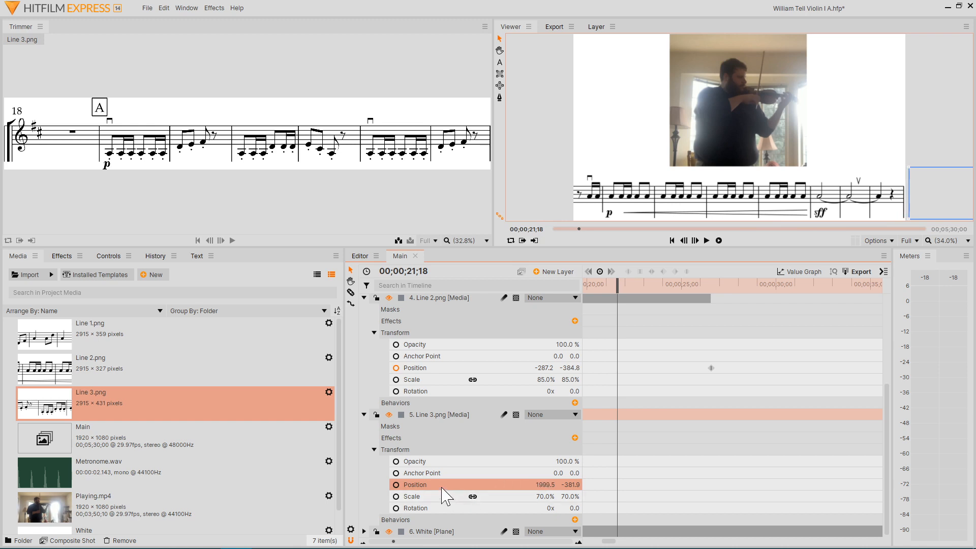
{"action": "left_click", "coordinate": [600, 272]}
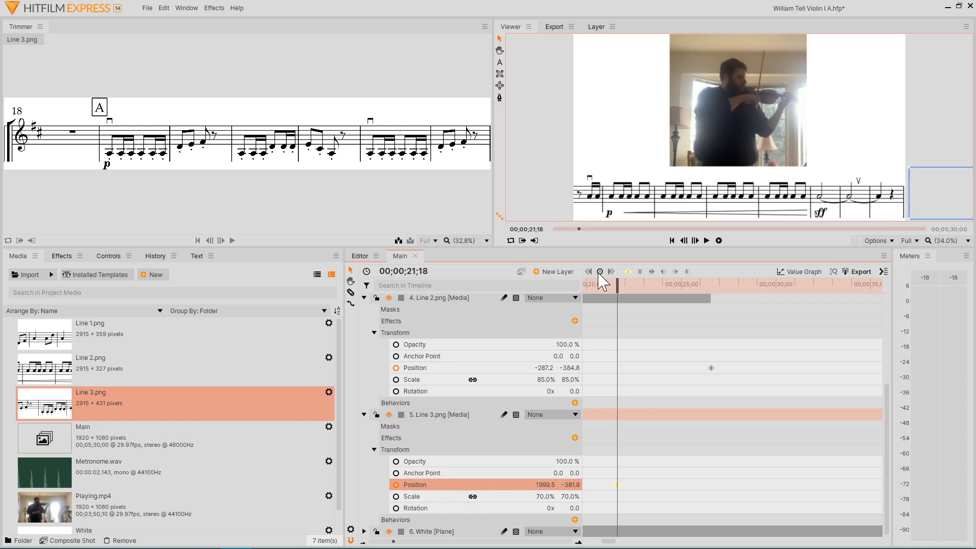
Step: At 00;00;26;16, one frame before Line 2.png's last position keyframe, set Line 3.png's horizontal position to 809.5 so it follows Line 2
{"action": "left_click", "coordinate": [707, 241]}
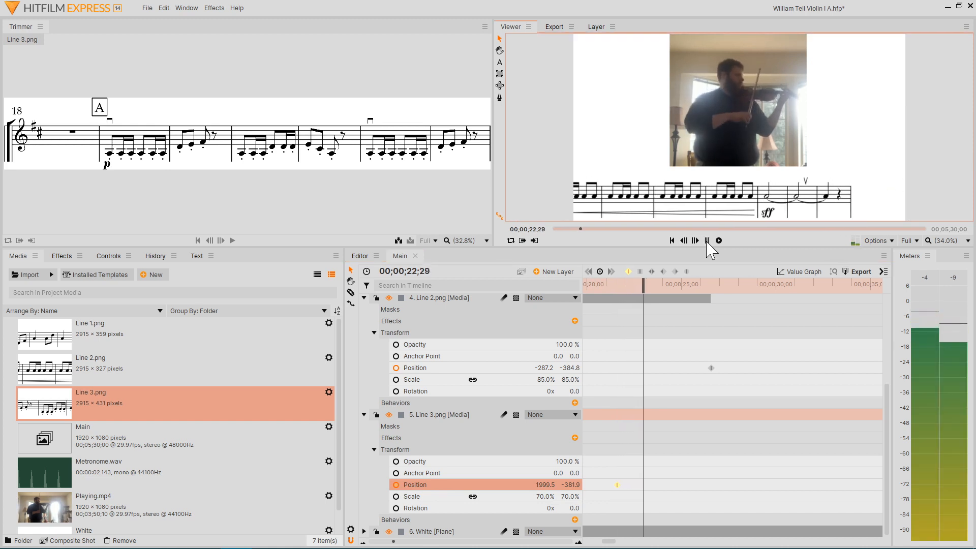
{"action": "left_click", "coordinate": [707, 241]}
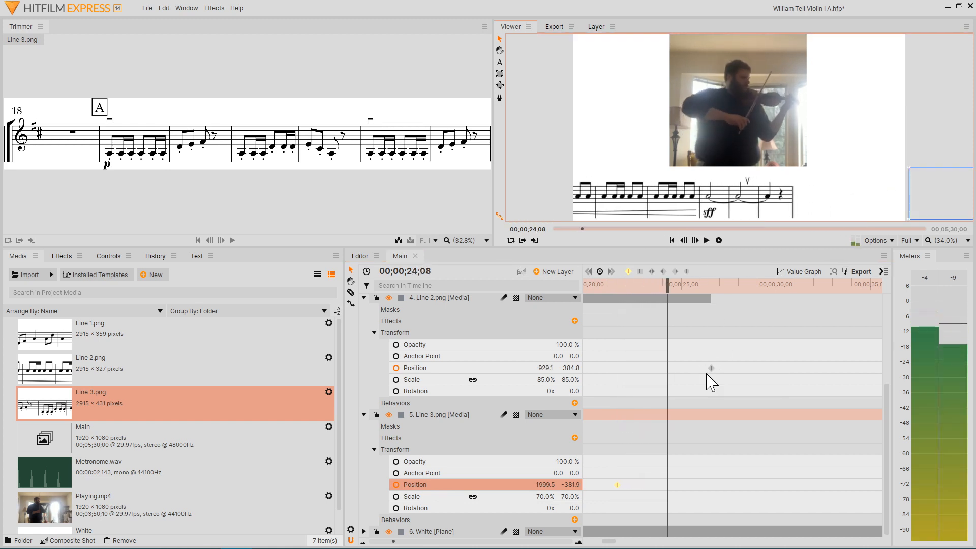
{"action": "left_click", "coordinate": [711, 368]}
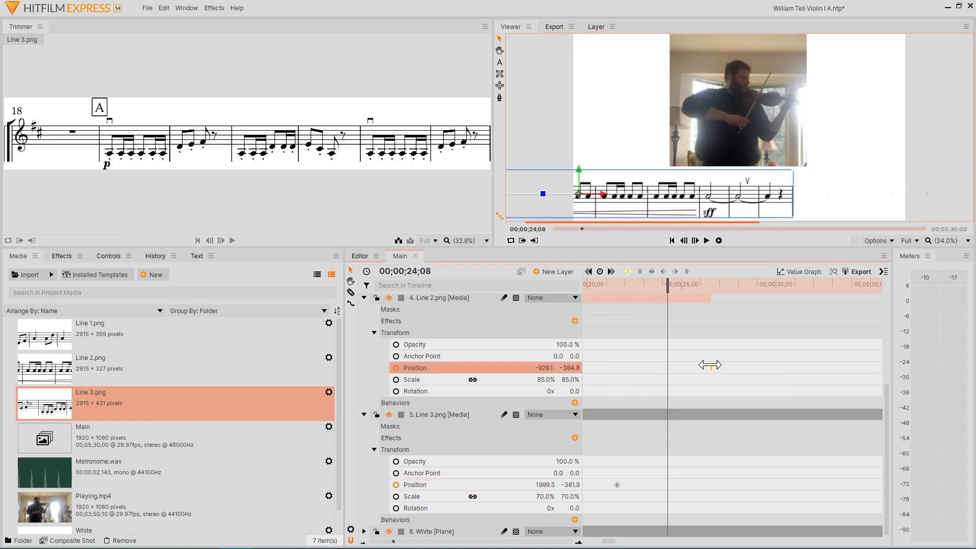
{"action": "left_click", "coordinate": [611, 272]}
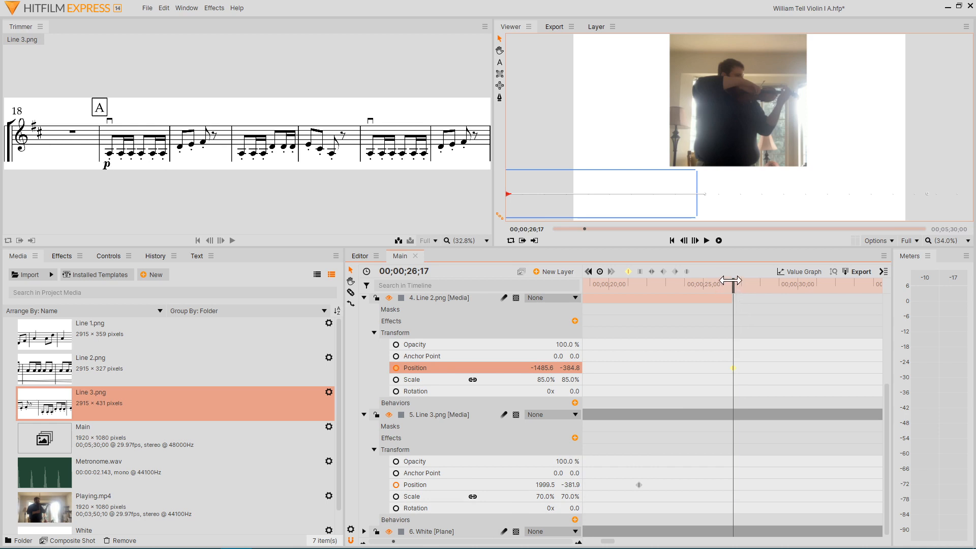
{"action": "key", "text": "Left"}
{"action": "key", "text": "Left"}
{"action": "key", "text": "Left"}
{"action": "key", "text": "Left"}
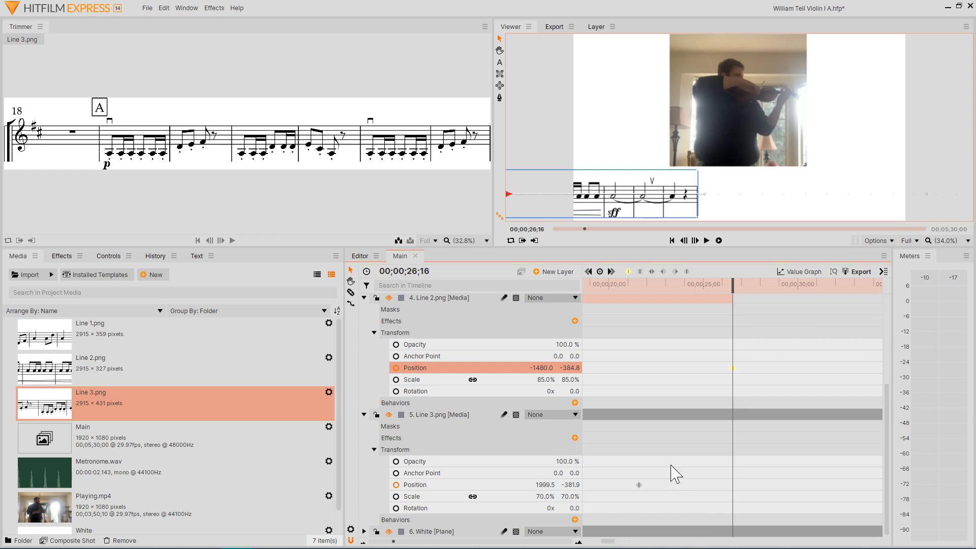
{"action": "left_click", "coordinate": [450, 485]}
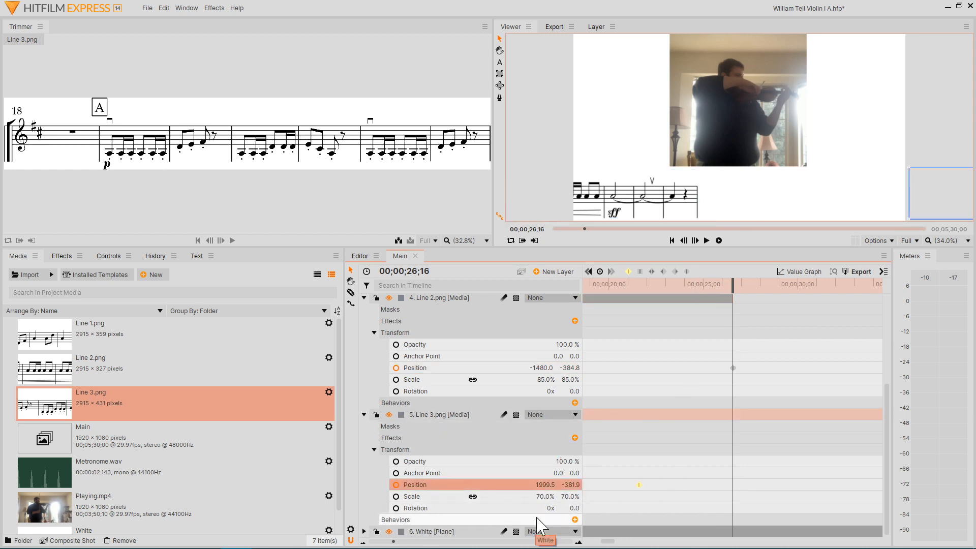
{"action": "left_click_drag", "start_coordinate": [544, 486], "coordinate": [9, 486]}
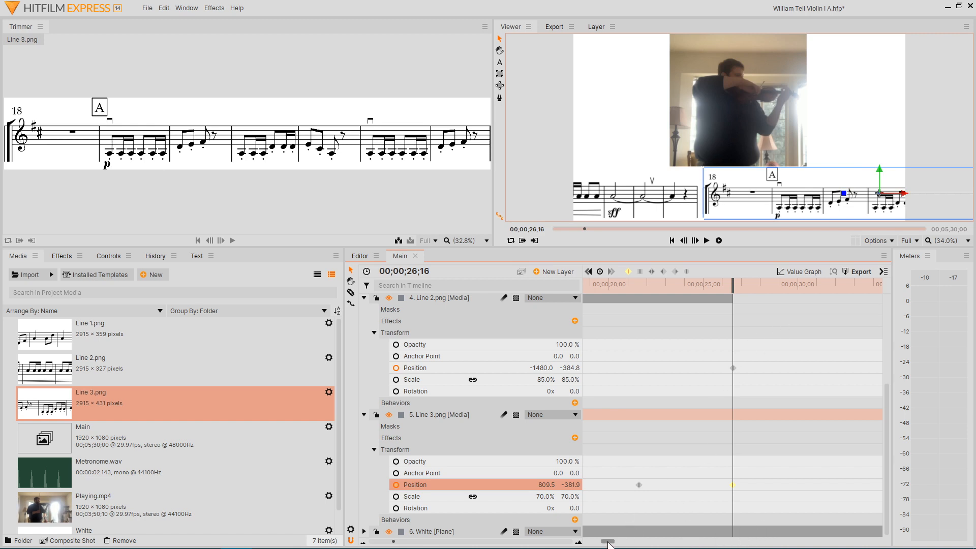
Step: Play back the handover from Line 2 to Line 3 from about 00;00;24;25 to 00;00;30;15
{"action": "left_click_drag", "start_coordinate": [736, 287], "coordinate": [696, 288]}
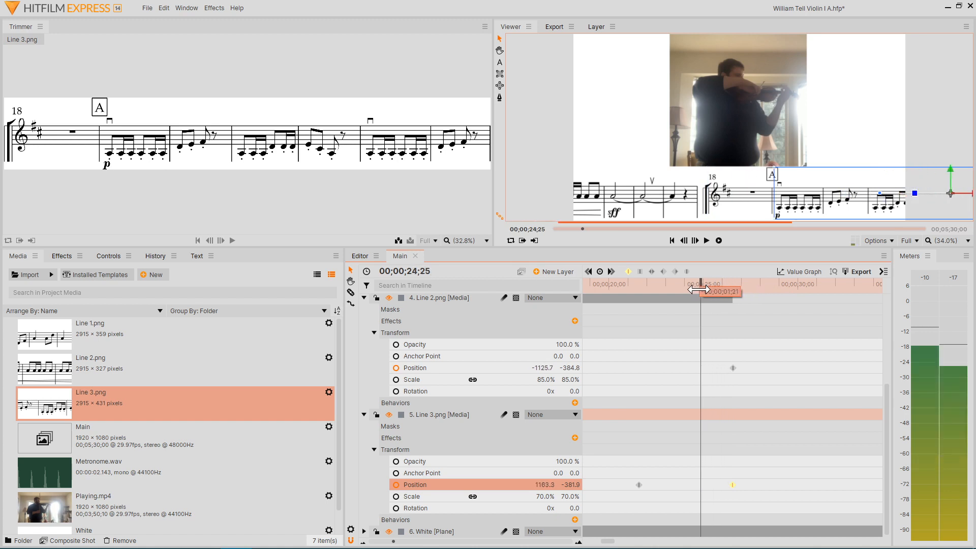
{"action": "left_click", "coordinate": [706, 241]}
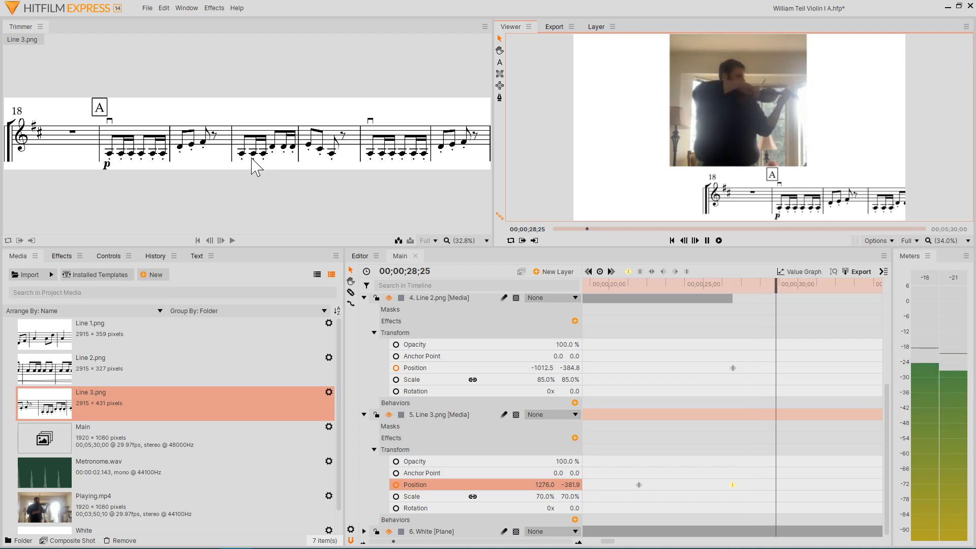
{"action": "left_click", "coordinate": [707, 241]}
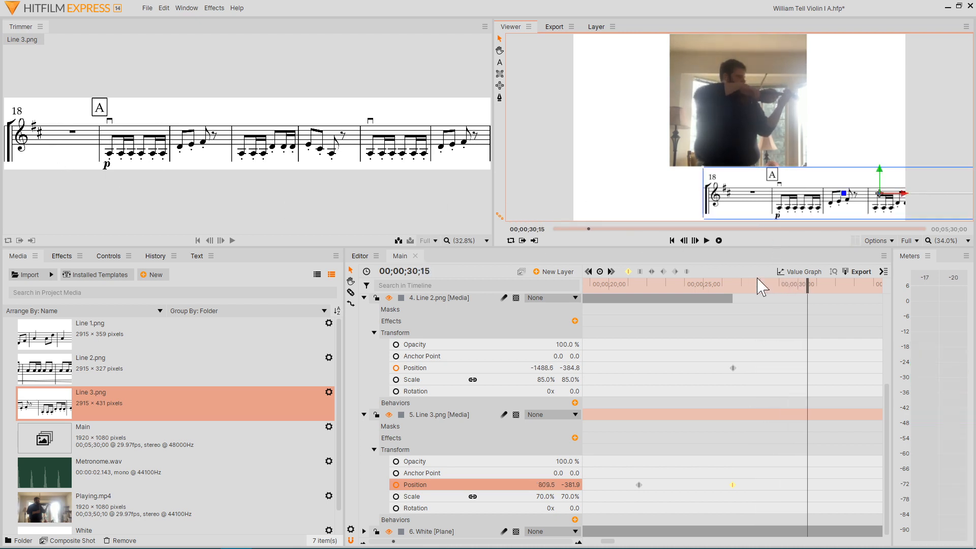
Step: Play through to the end of Line 3's music at 00;00;32;28 and set Line 3.png's horizontal position there to -1234.4
{"action": "left_click_drag", "start_coordinate": [807, 283], "coordinate": [728, 286]}
{"action": "left_click", "coordinate": [706, 241]}
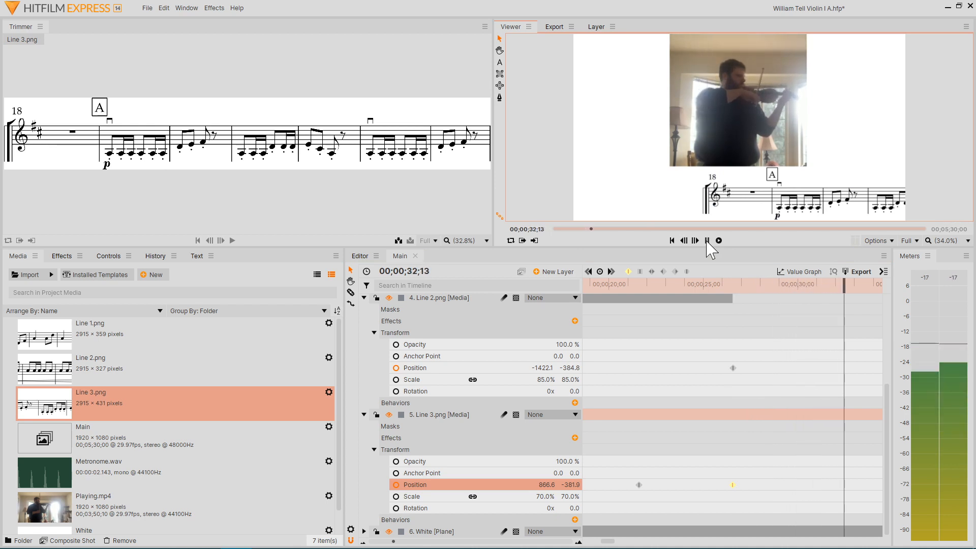
{"action": "left_click", "coordinate": [707, 241]}
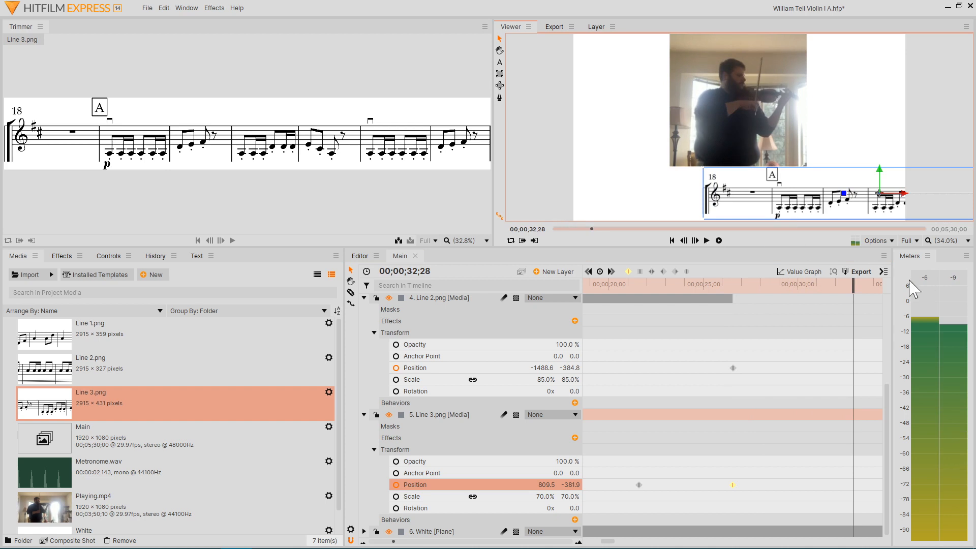
{"action": "right_click", "coordinate": [856, 283]}
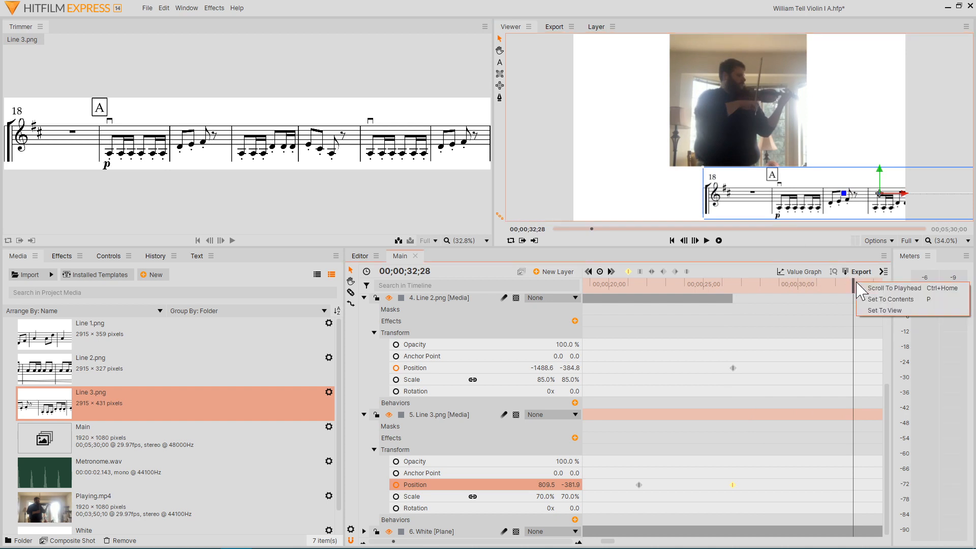
{"action": "left_click", "coordinate": [846, 285]}
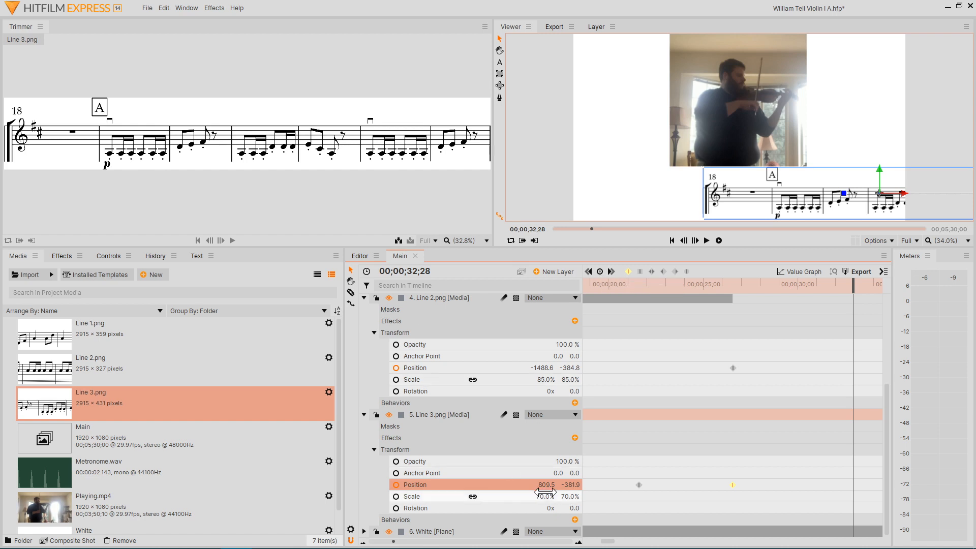
{"action": "left_click_drag", "start_coordinate": [546, 486], "coordinate": [0, 486]}
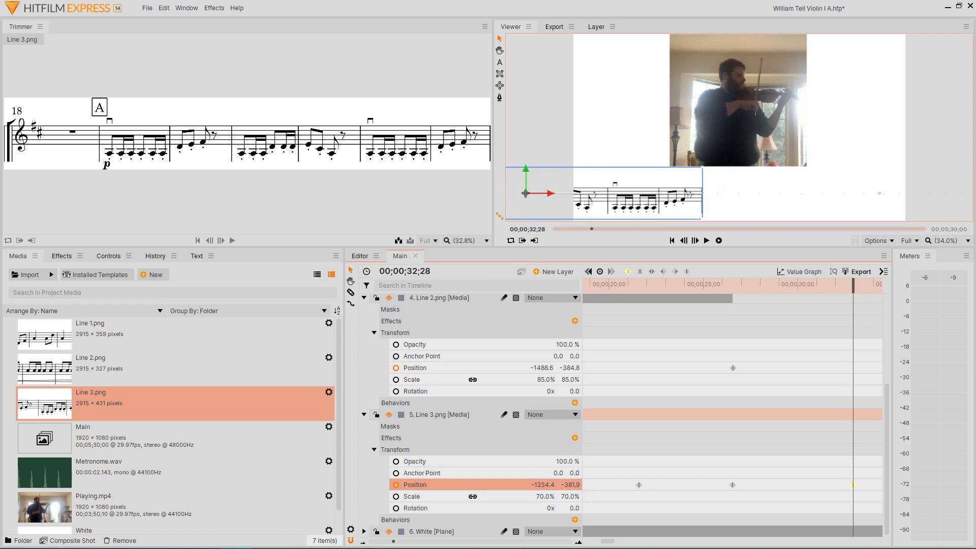
Step: Trim the Line 3.png layer to end at the playhead, 00;00;32;28
{"action": "right_click", "coordinate": [856, 285]}
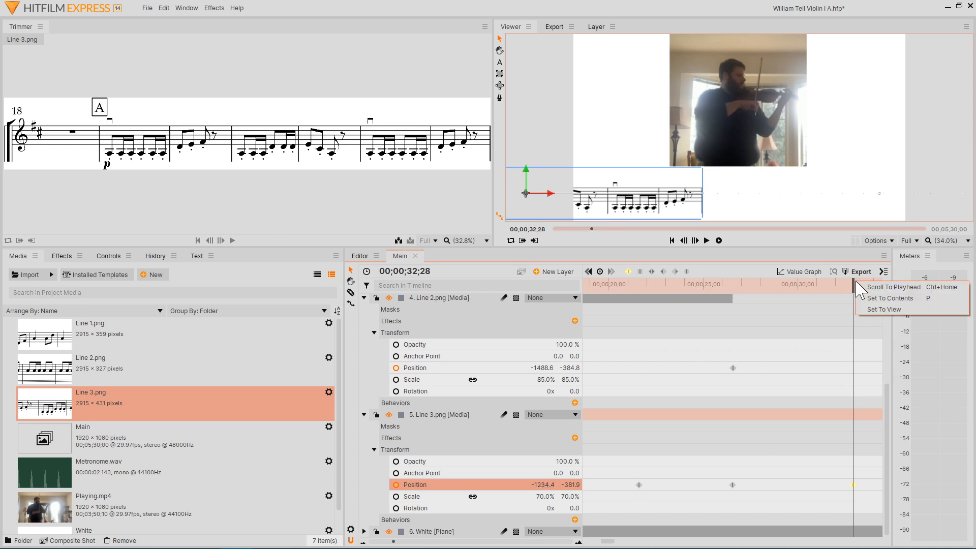
{"action": "left_click", "coordinate": [605, 539]}
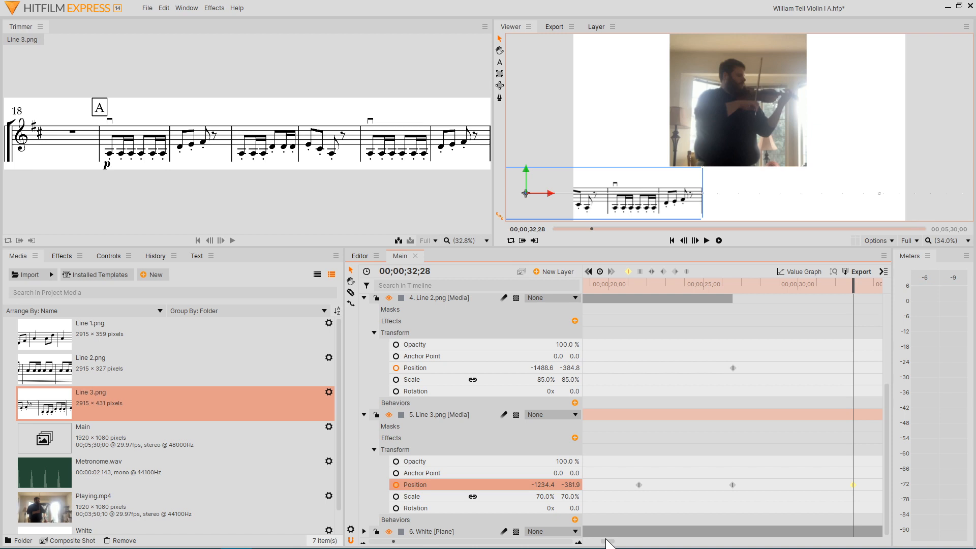
{"action": "left_click_drag", "start_coordinate": [605, 541], "coordinate": [877, 519]}
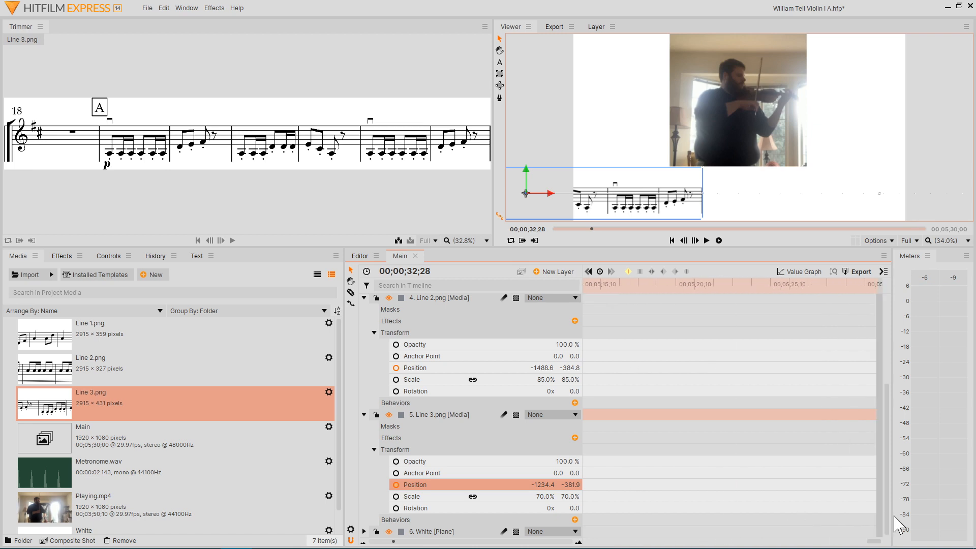
{"action": "left_click_drag", "start_coordinate": [874, 418], "coordinate": [643, 422]}
{"action": "left_click_drag", "start_coordinate": [665, 421], "coordinate": [814, 420]}
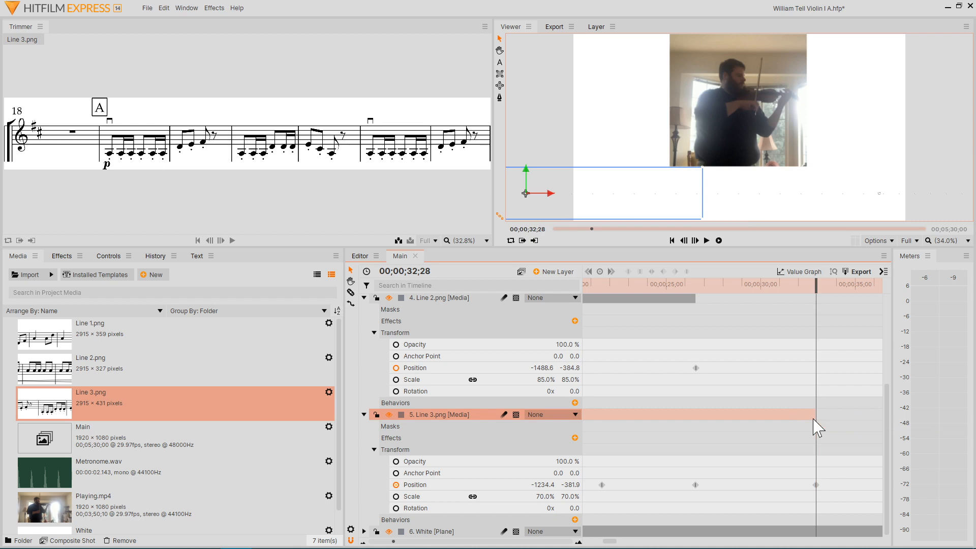
Step: Play back the scrolling of Line 2 and Line 3 from about 00;00;21;12 to 00;00;34;05
{"action": "left_click_drag", "start_coordinate": [815, 288], "coordinate": [590, 279]}
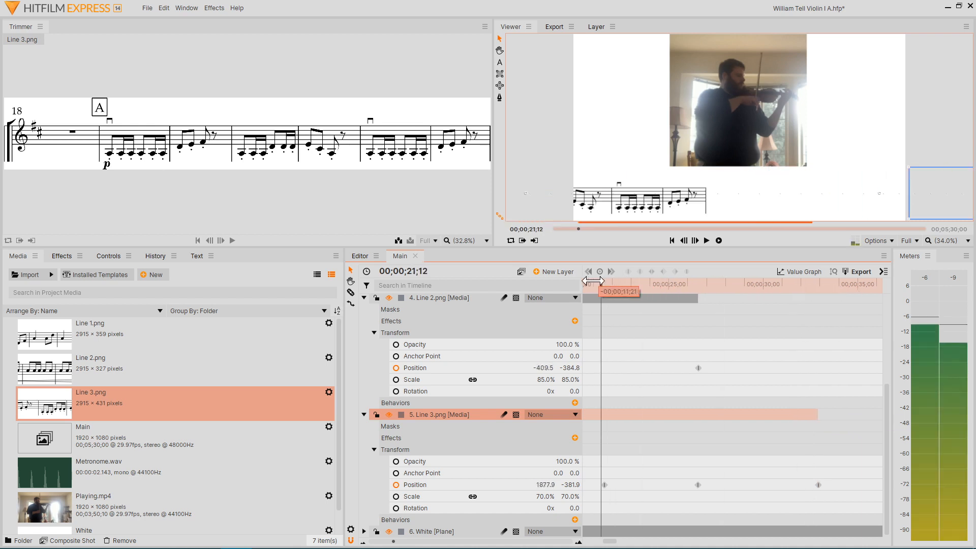
{"action": "left_click", "coordinate": [707, 241]}
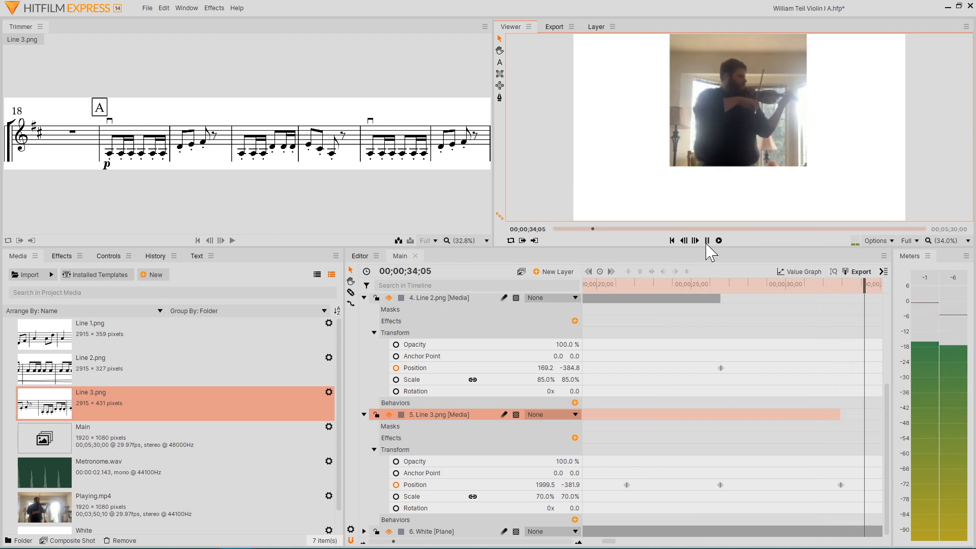
{"action": "left_click", "coordinate": [707, 243]}
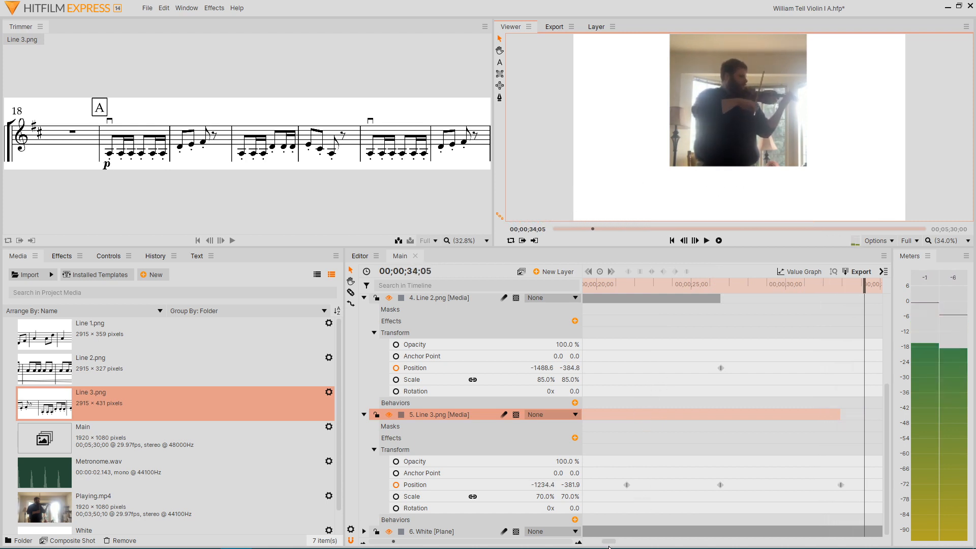
Step: Move the playhead to 00;00;12;01 and set the timeline's work area to its contents
{"action": "left_click_drag", "start_coordinate": [608, 542], "coordinate": [575, 503]}
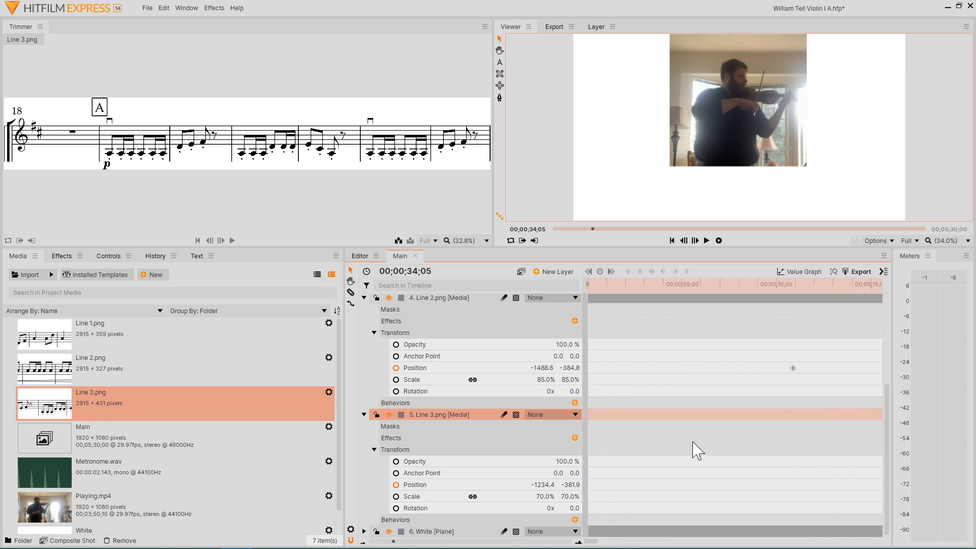
{"action": "left_click", "coordinate": [815, 283]}
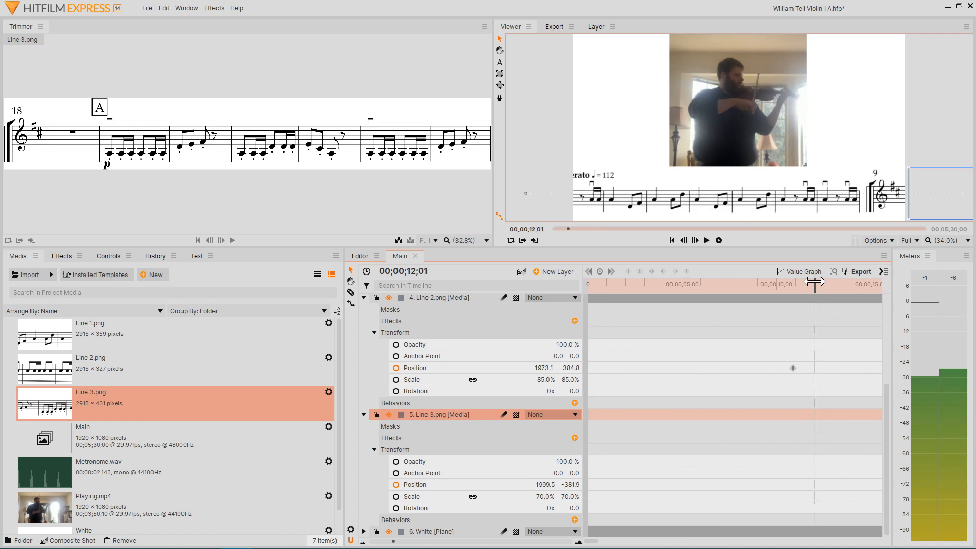
{"action": "right_click", "coordinate": [773, 286]}
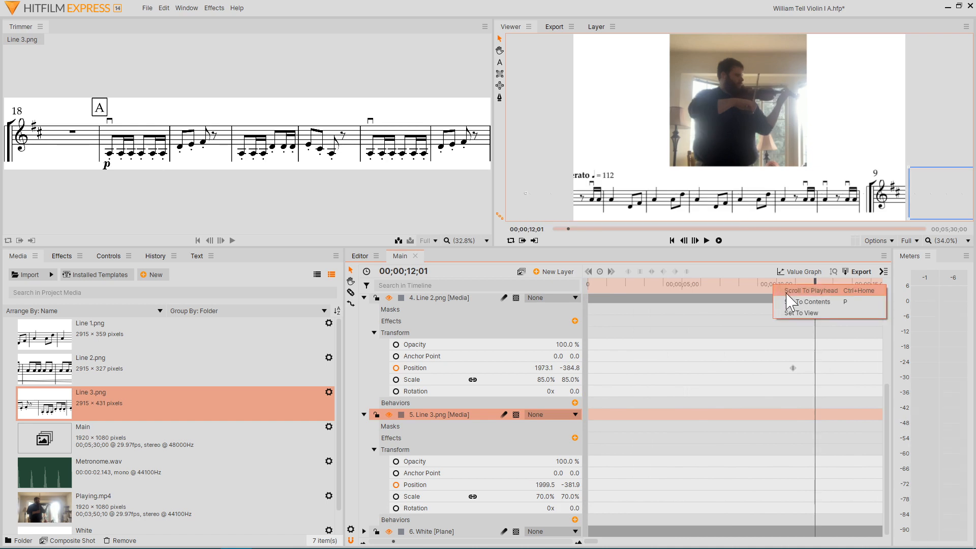
{"action": "left_click", "coordinate": [798, 303]}
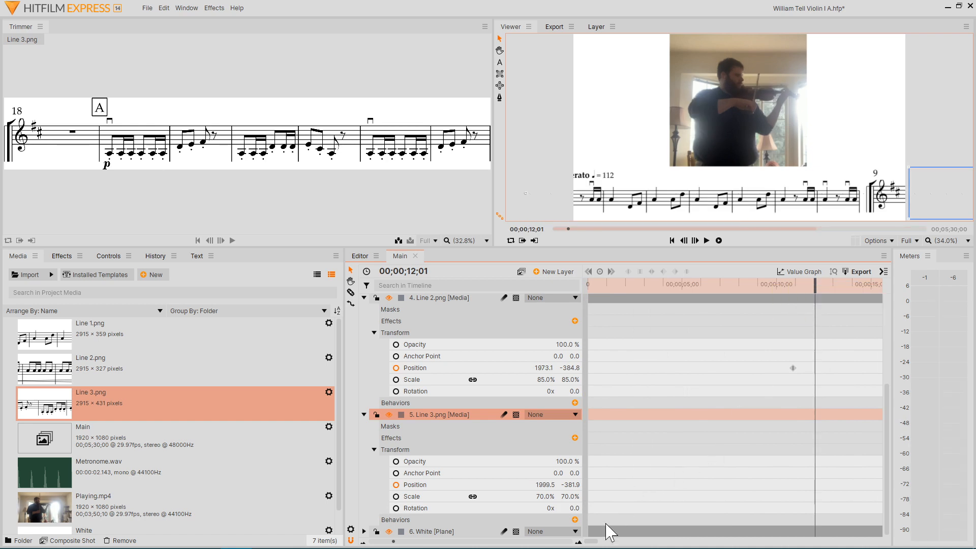
Step: Export the Main composite shot as William Tell Violin I A.mp4 into the Rendered folder of Video Projects
{"action": "mouse_move", "coordinate": [592, 544]}
{"action": "left_mouse_down"}
{"action": "mouse_move", "coordinate": [797, 529]}
{"action": "mouse_move", "coordinate": [593, 543]}
{"action": "left_mouse_up"}
{"action": "left_click", "coordinate": [856, 275]}
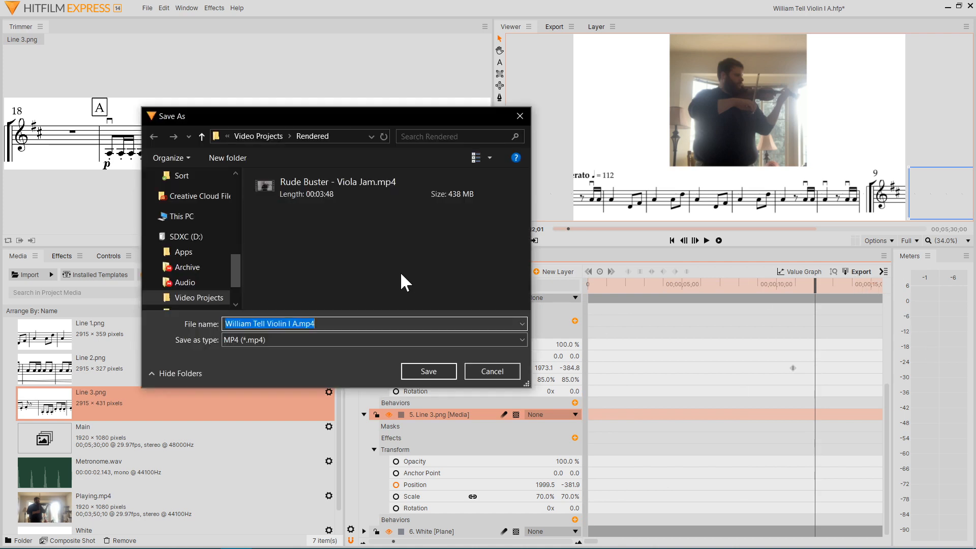
{"action": "left_click", "coordinate": [428, 371]}
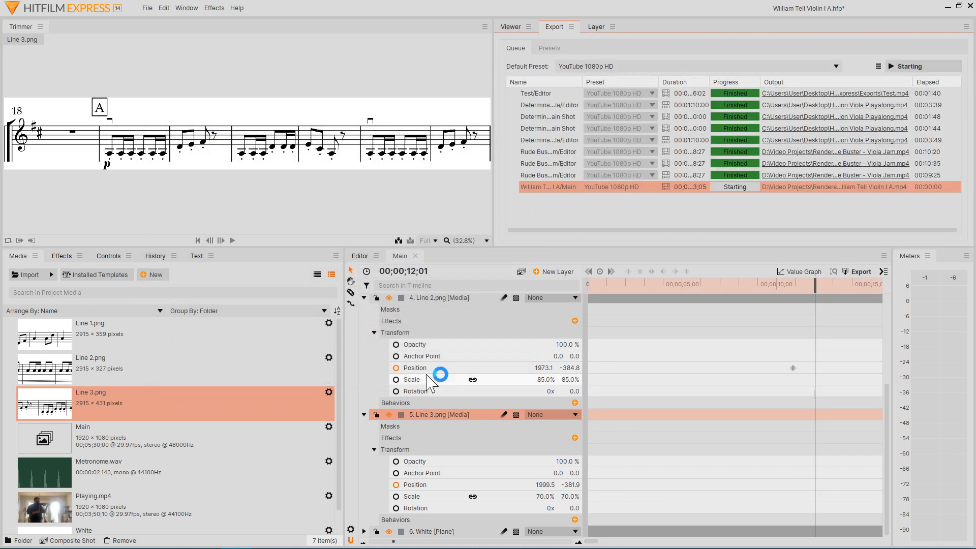